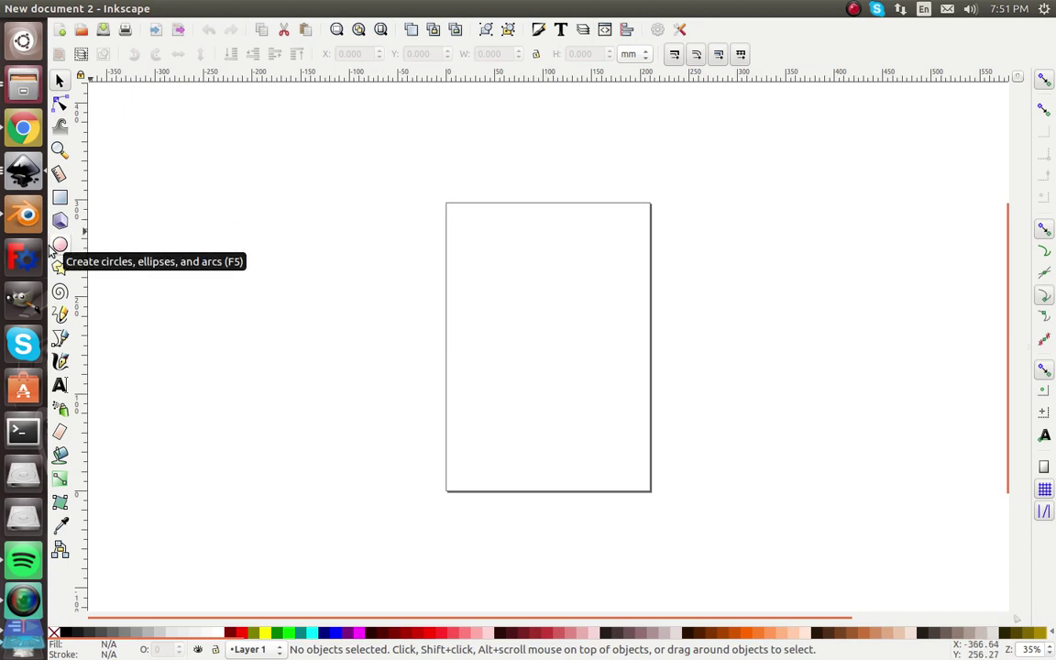
pyautogui.click(60, 339)
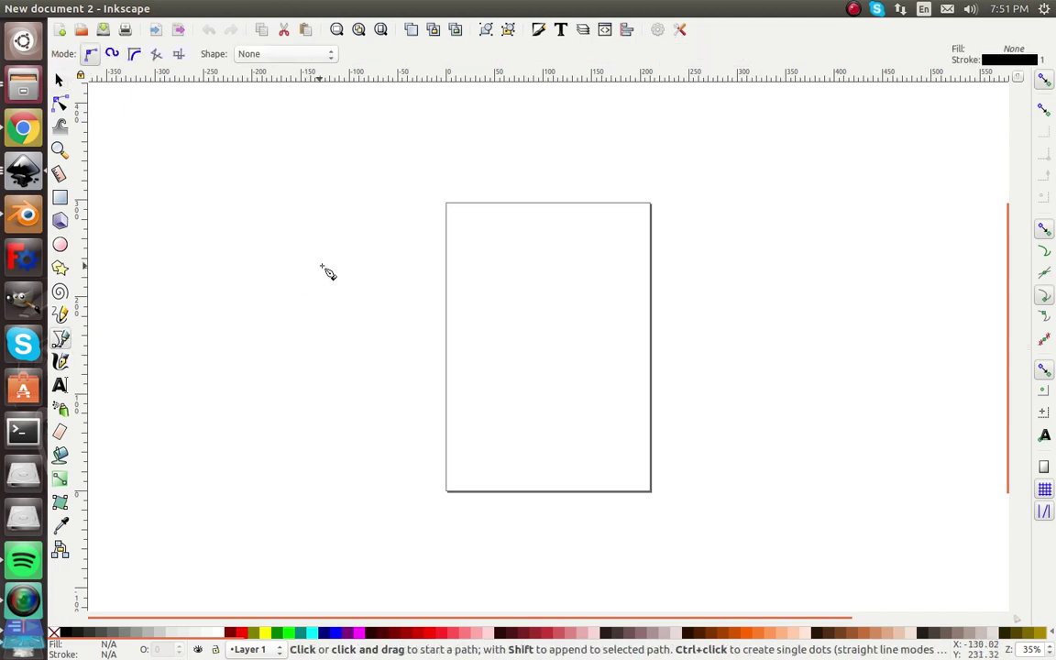
pyautogui.click(485, 276)
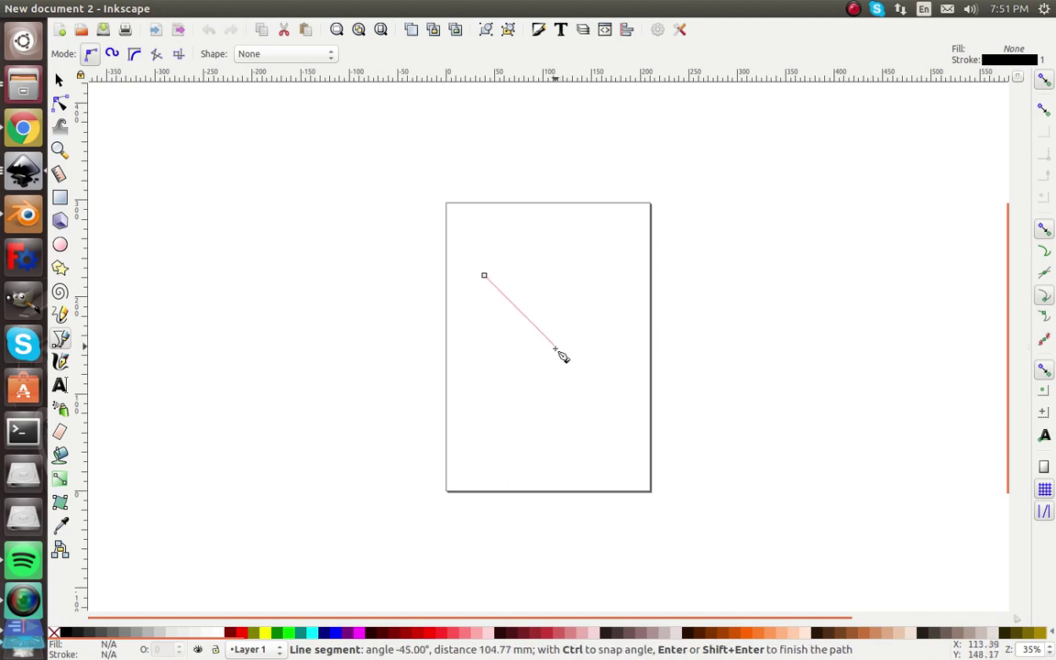
pyautogui.click(642, 276)
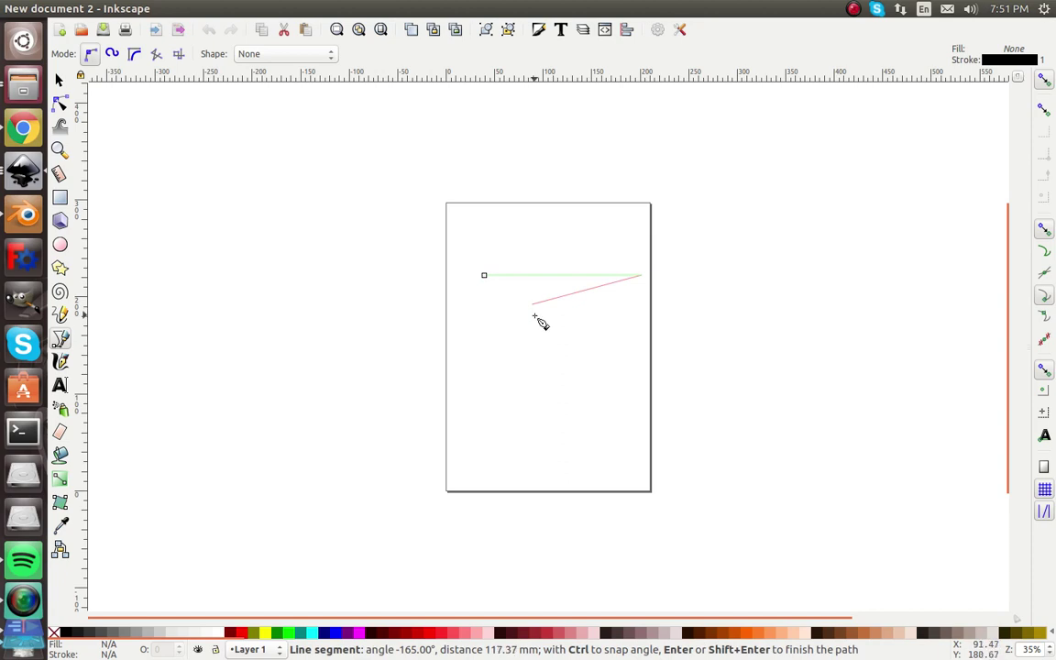
pyautogui.click(485, 275)
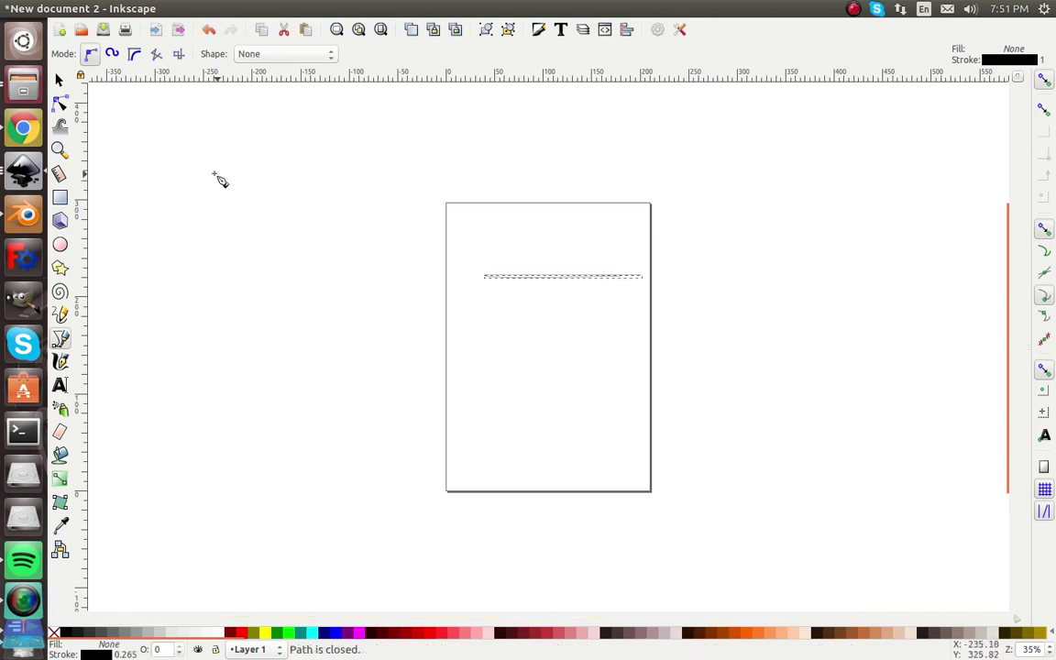
pyautogui.click(60, 103)
pyautogui.press('3')
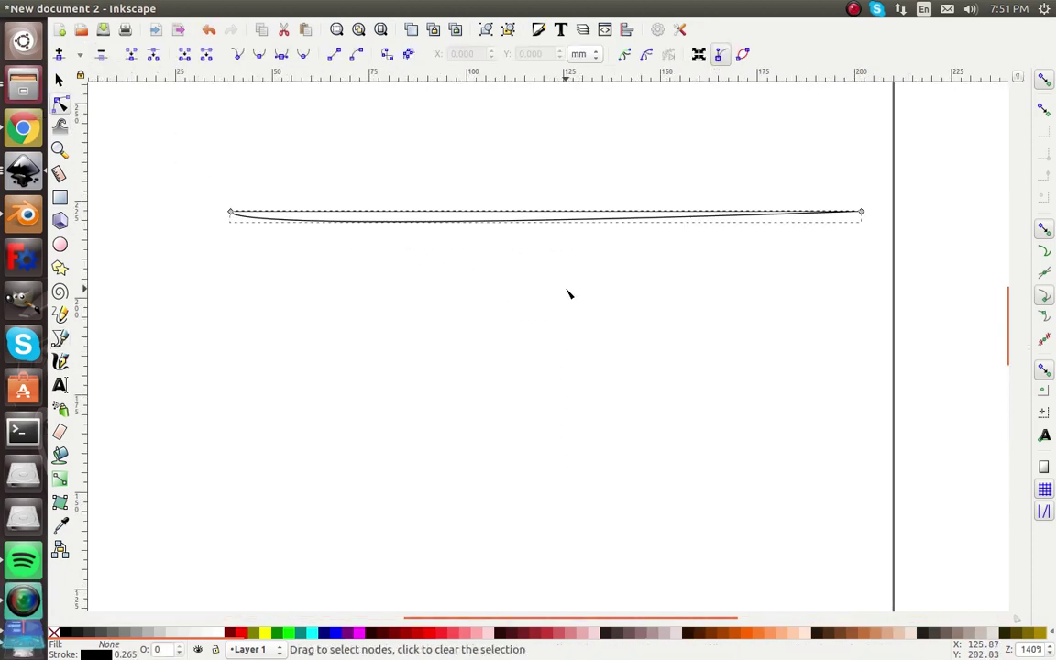
pyautogui.hotkey('ctrl', 'z')
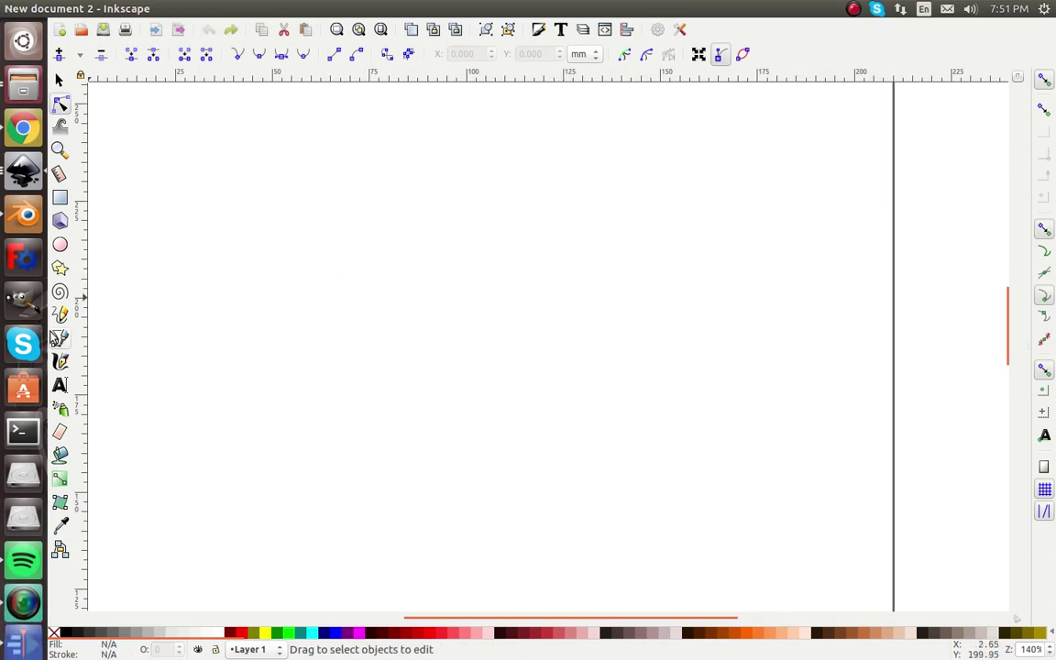
pyautogui.click(60, 338)
pyautogui.click(167, 241)
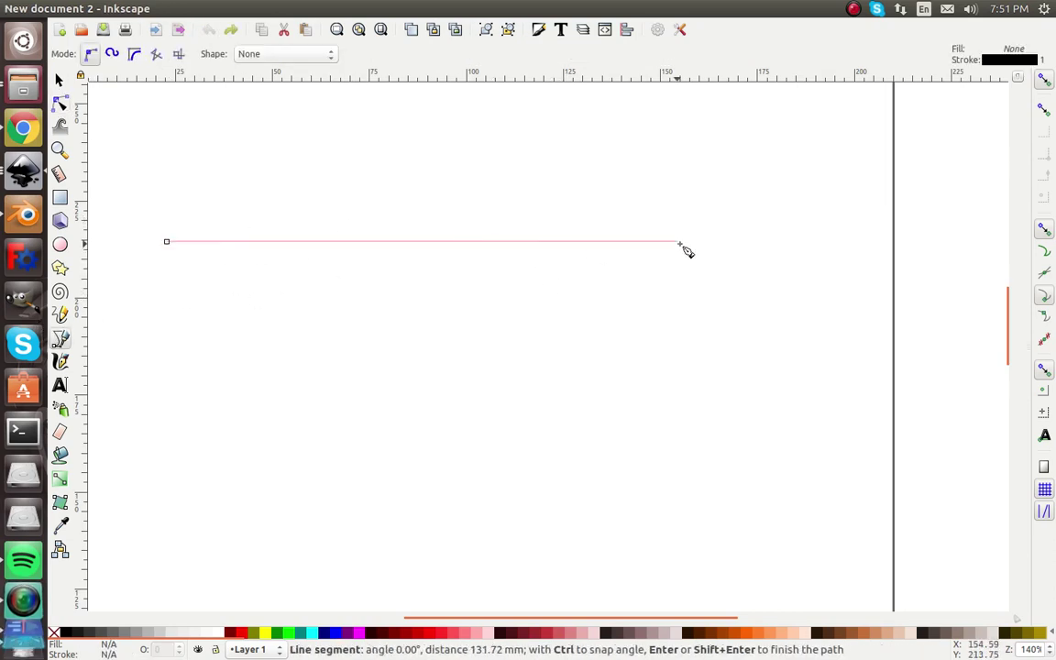
pyautogui.click(773, 241)
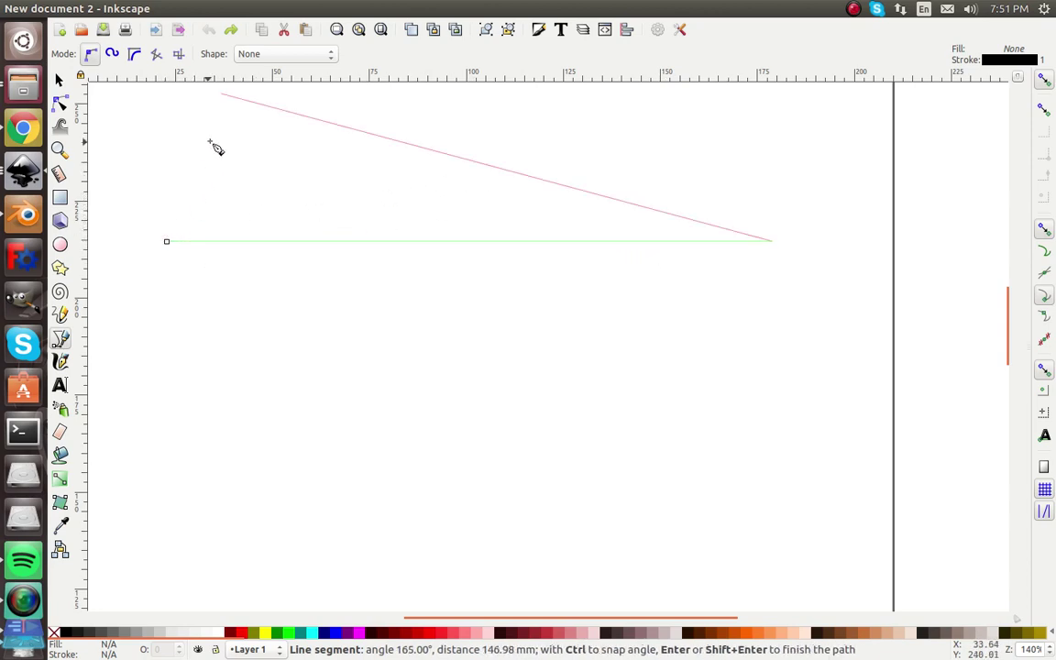
pyautogui.click(167, 242)
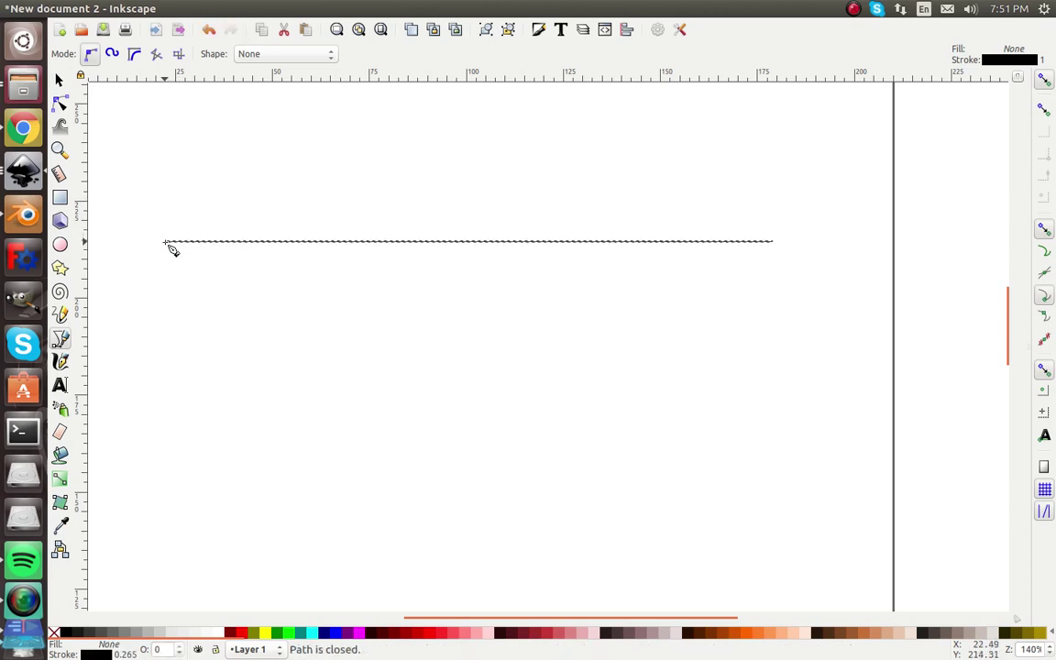
pyautogui.click(59, 106)
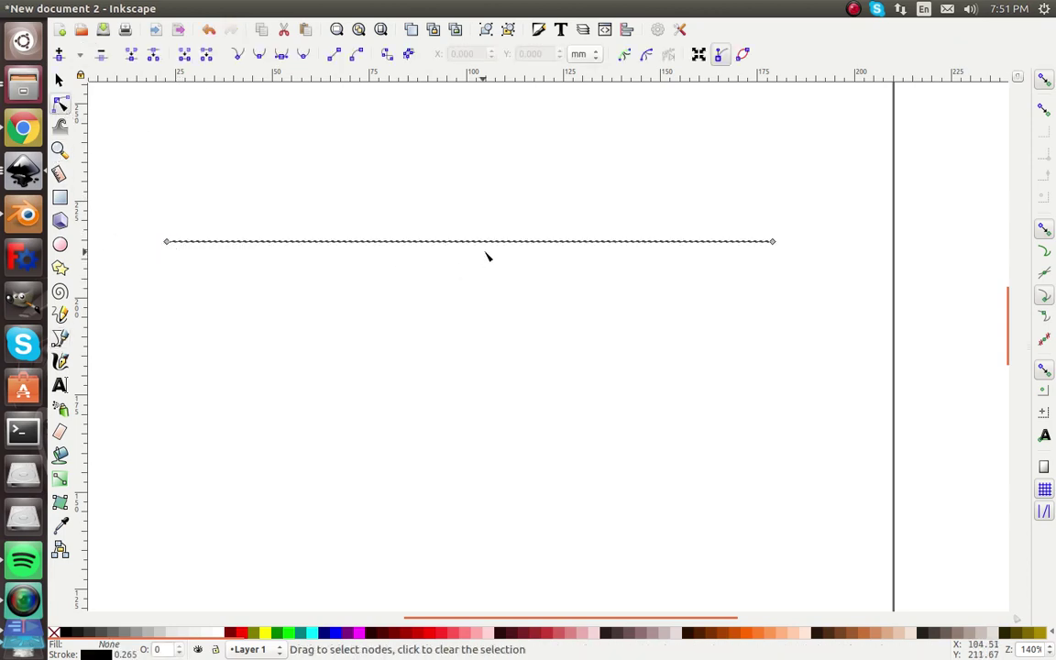
pyautogui.moveTo(482, 244); pyautogui.dragTo(488, 202)
pyautogui.moveTo(493, 266); pyautogui.dragTo(490, 292)
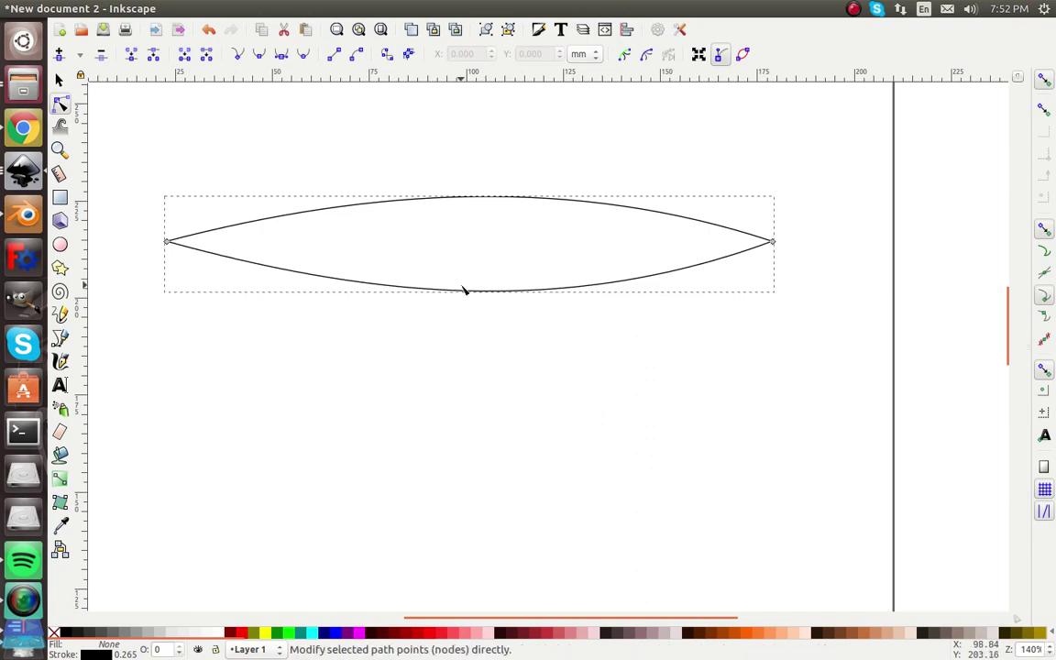
pyautogui.hotkey('ctrl', 'z')
pyautogui.hotkey('ctrl', 'z')
pyautogui.hotkey('ctrl', 'z')
pyautogui.hotkey('ctrl', 'z')
pyautogui.hotkey('ctrl', 'z')
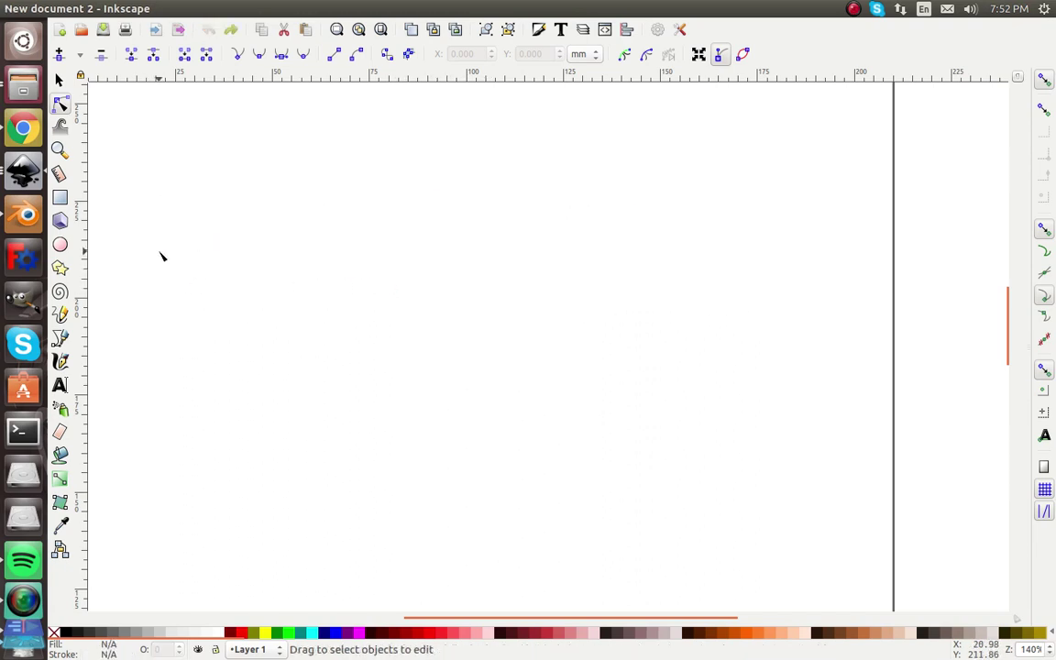
# - Draw a wide, flat ellipse about 96 mm by 19 mm in the upper part of the page
pyautogui.click(61, 245)
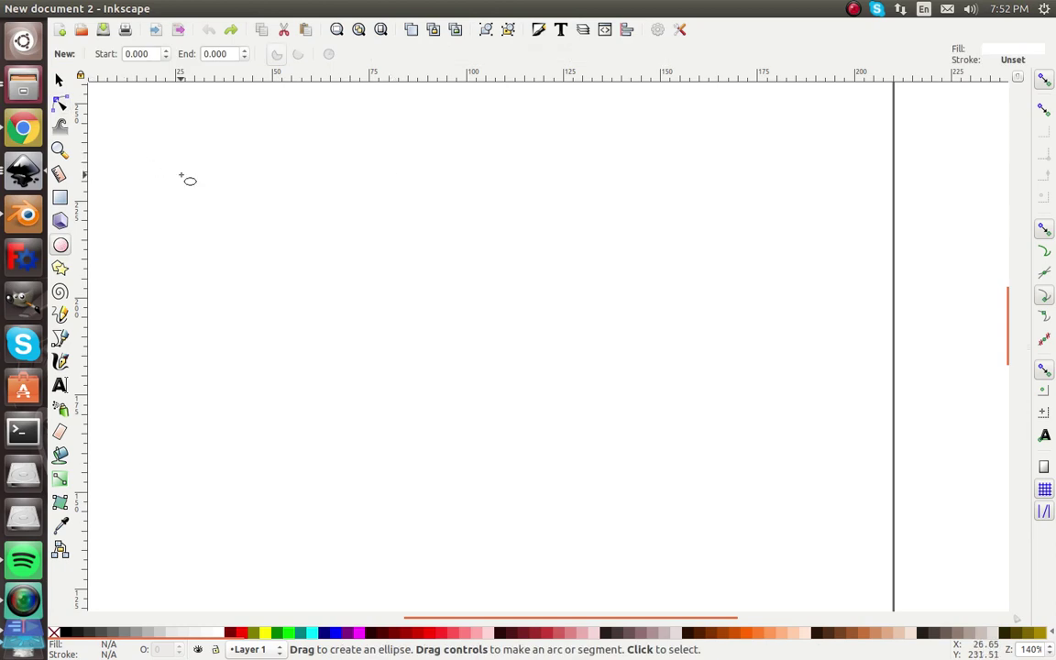
pyautogui.moveTo(181, 176); pyautogui.dragTo(275, 217)
pyautogui.moveTo(547, 250); pyautogui.dragTo(553, 248)
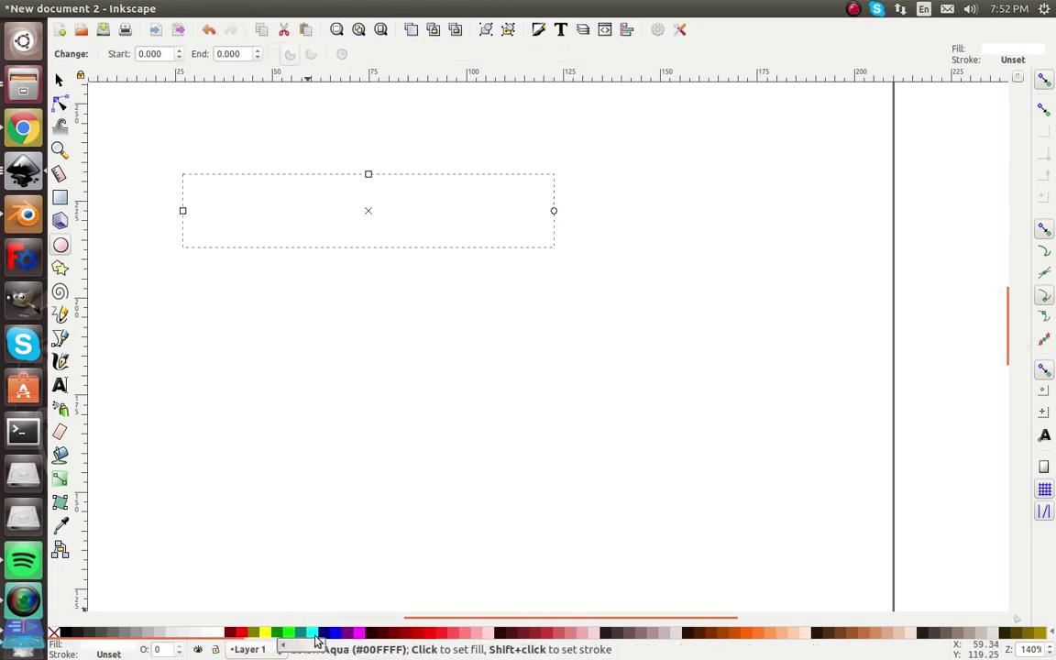
pyautogui.scroll(-3, 475, 645)
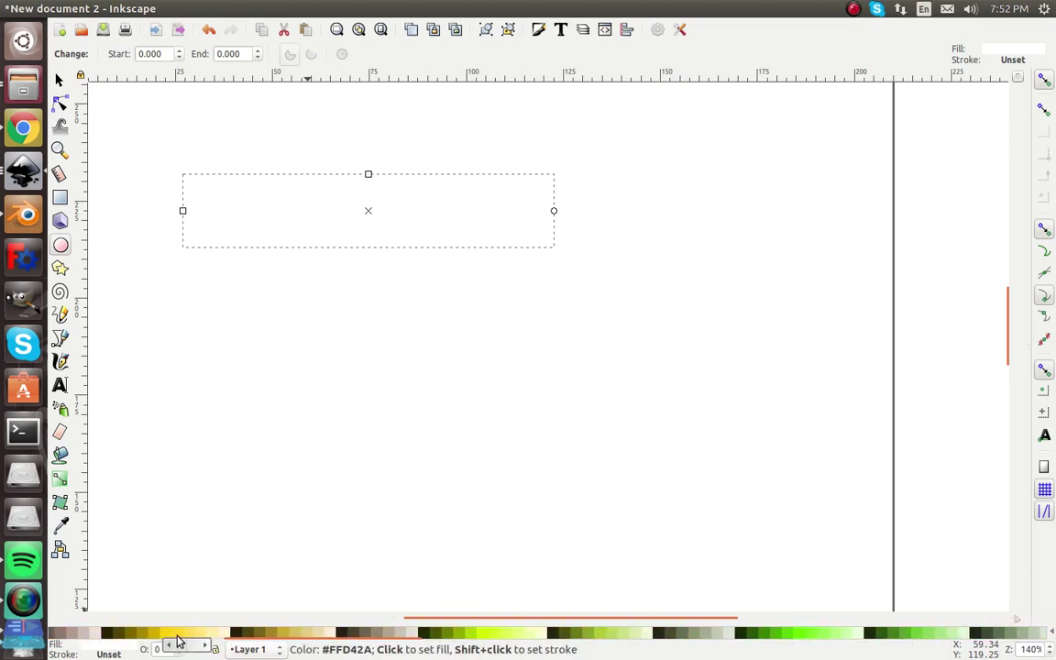
pyautogui.moveTo(229, 645); pyautogui.dragTo(208, 642)
pyautogui.click(343, 633)
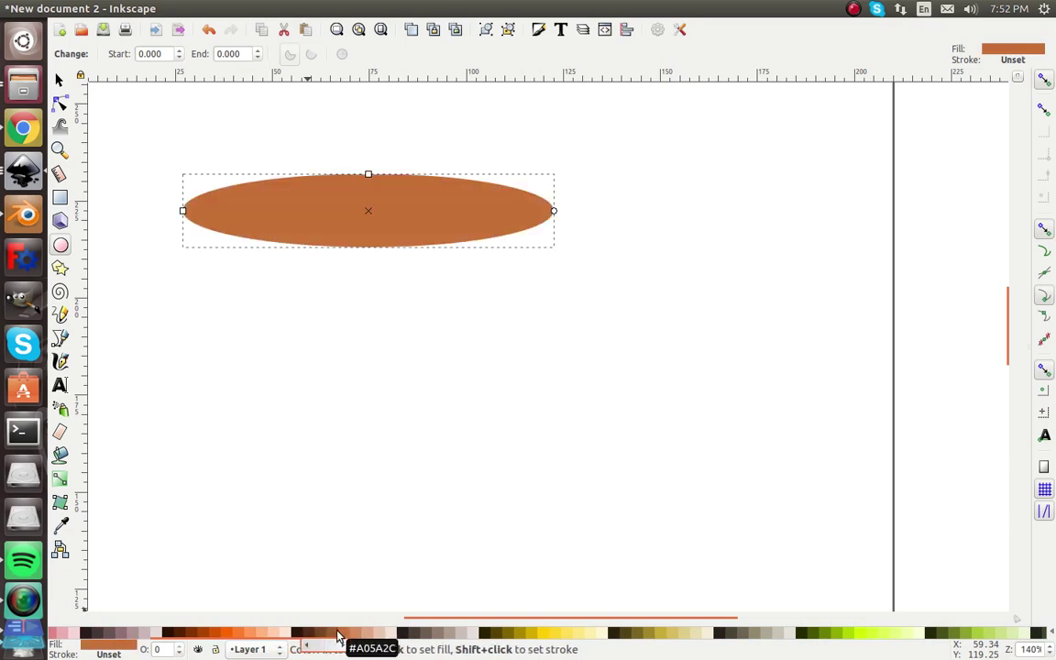
pyautogui.moveTo(338, 648); pyautogui.dragTo(192, 657)
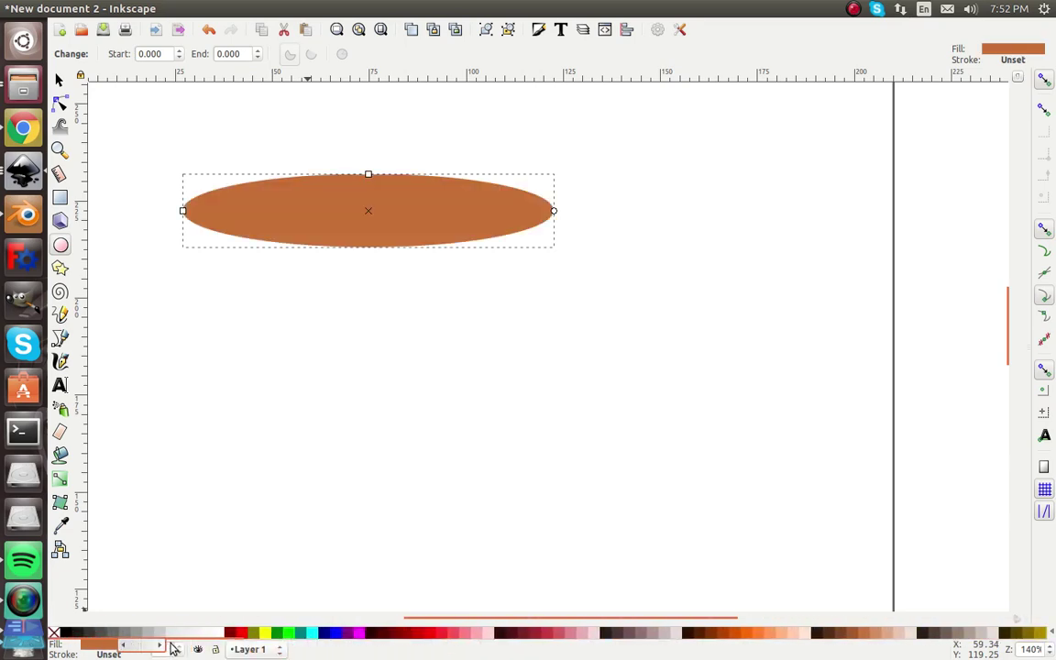
pyautogui.moveTo(189, 645); pyautogui.dragTo(778, 659)
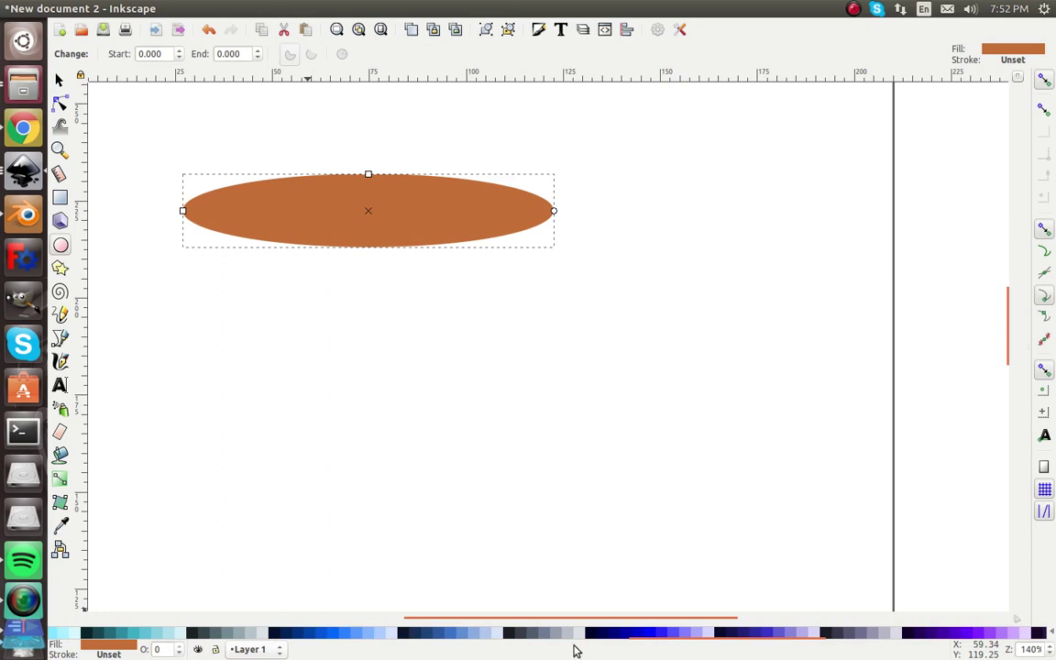
pyautogui.moveTo(635, 644); pyautogui.dragTo(55, 646)
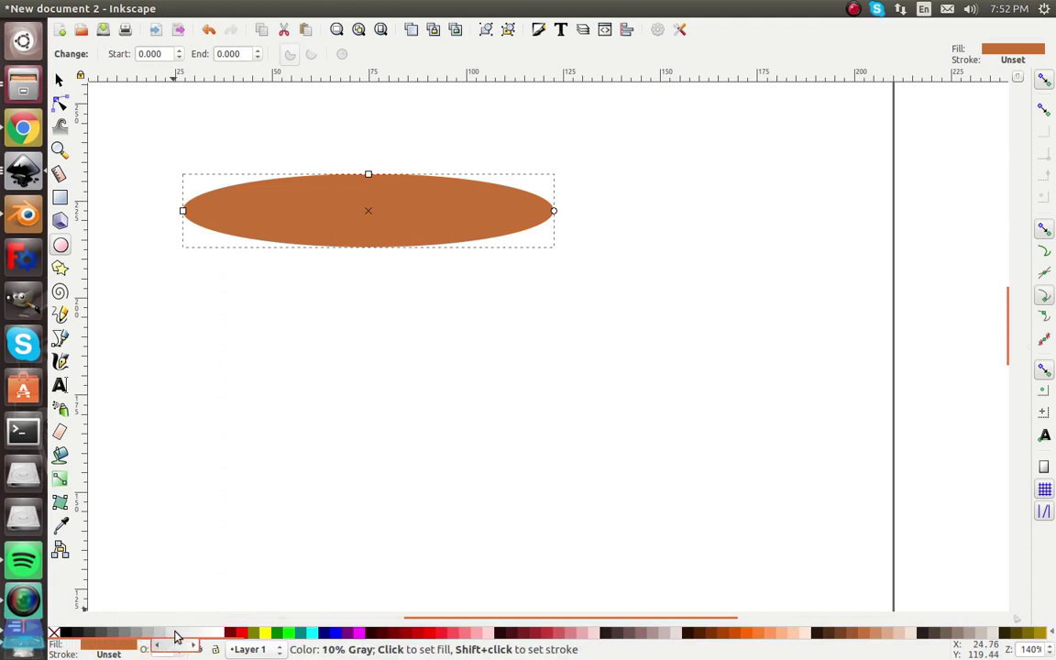
# - Fill the ellipse with medium gray and give it a black outline
pyautogui.click(177, 632)
pyautogui.click(163, 634)
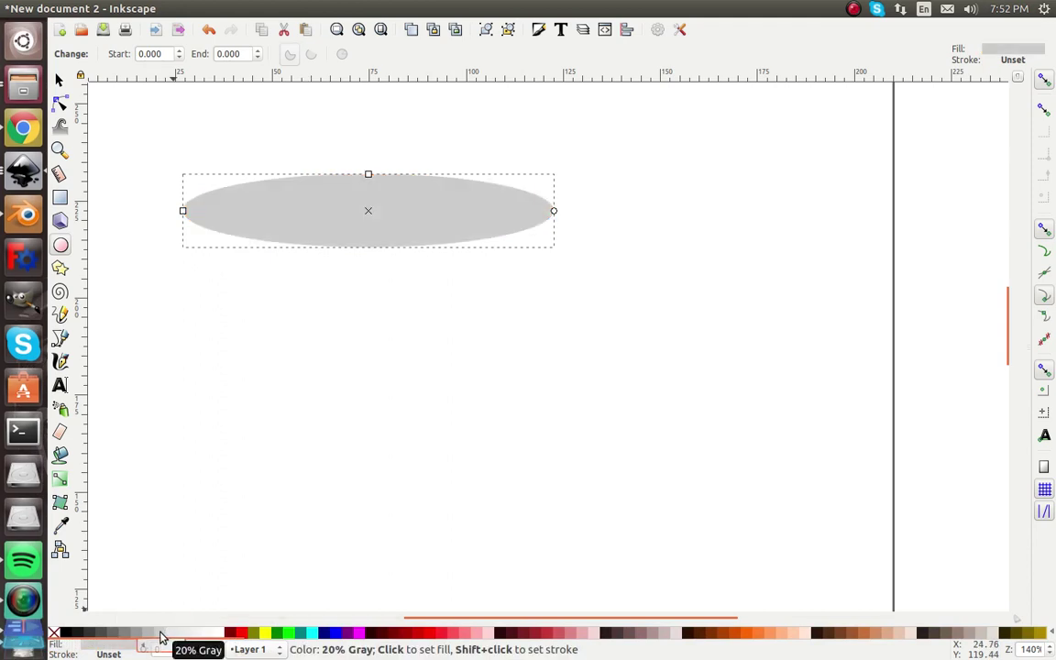
pyautogui.click(119, 633)
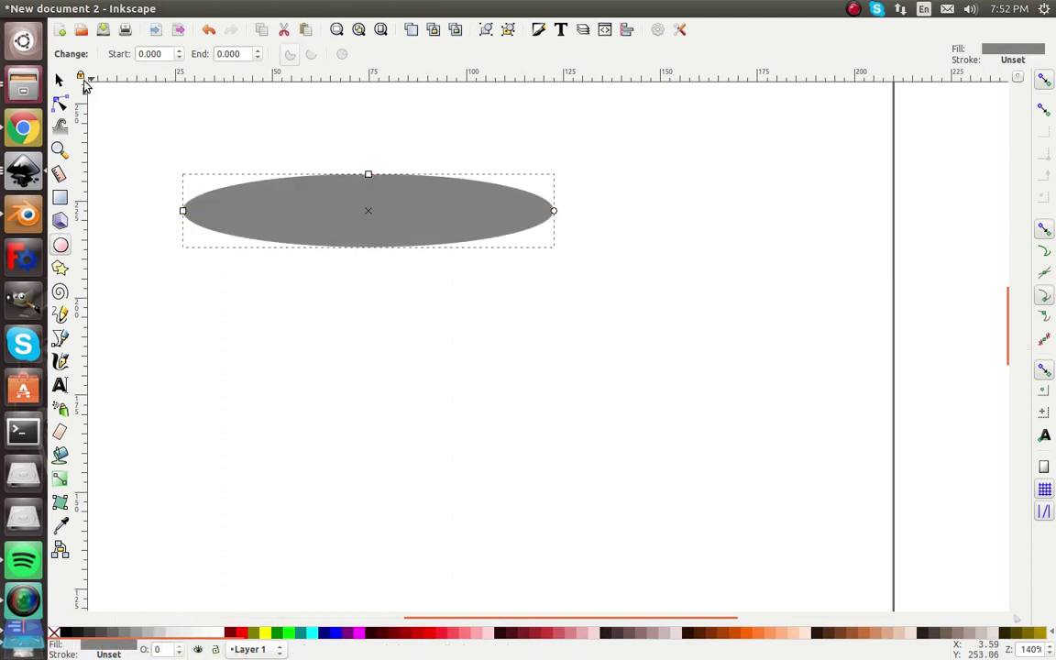
pyautogui.click(59, 81)
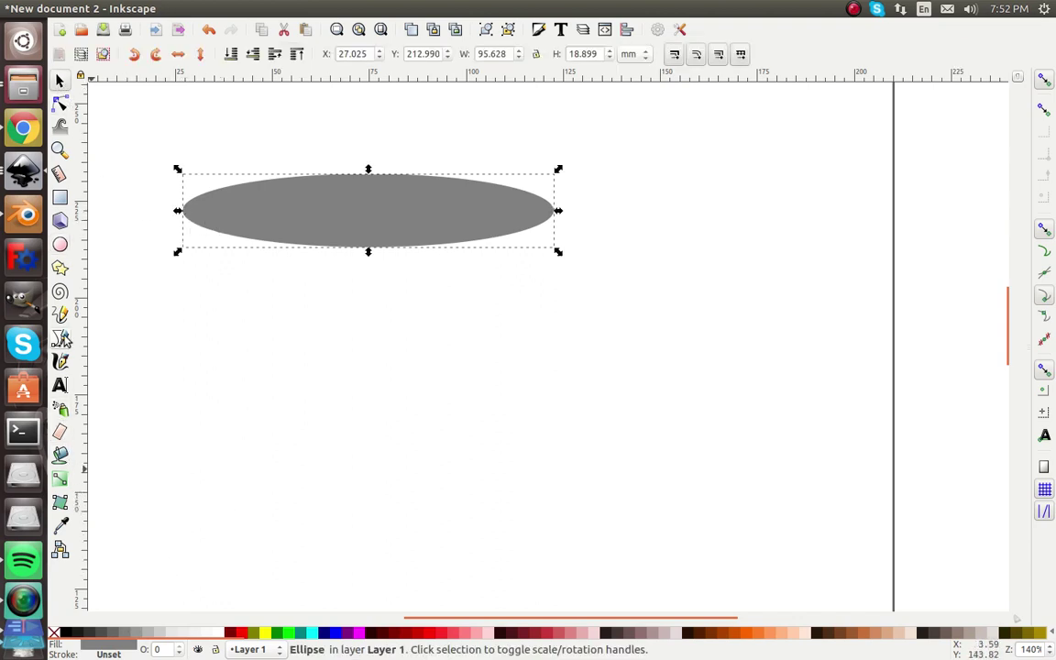
pyautogui.keyDown('shift'); pyautogui.click(64, 633); pyautogui.keyUp('shift')
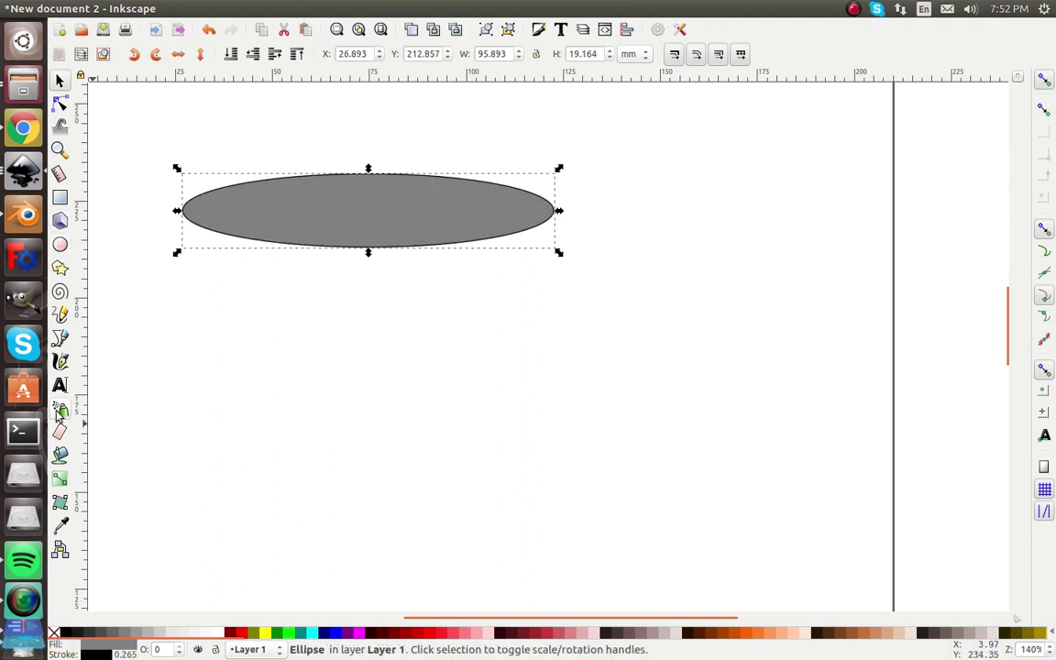
# - Draw a straight horizontal line across the ellipse, snapped from its left quadrant point to its right quadrant point
pyautogui.click(61, 339)
pyautogui.scroll(4, 169, 229)
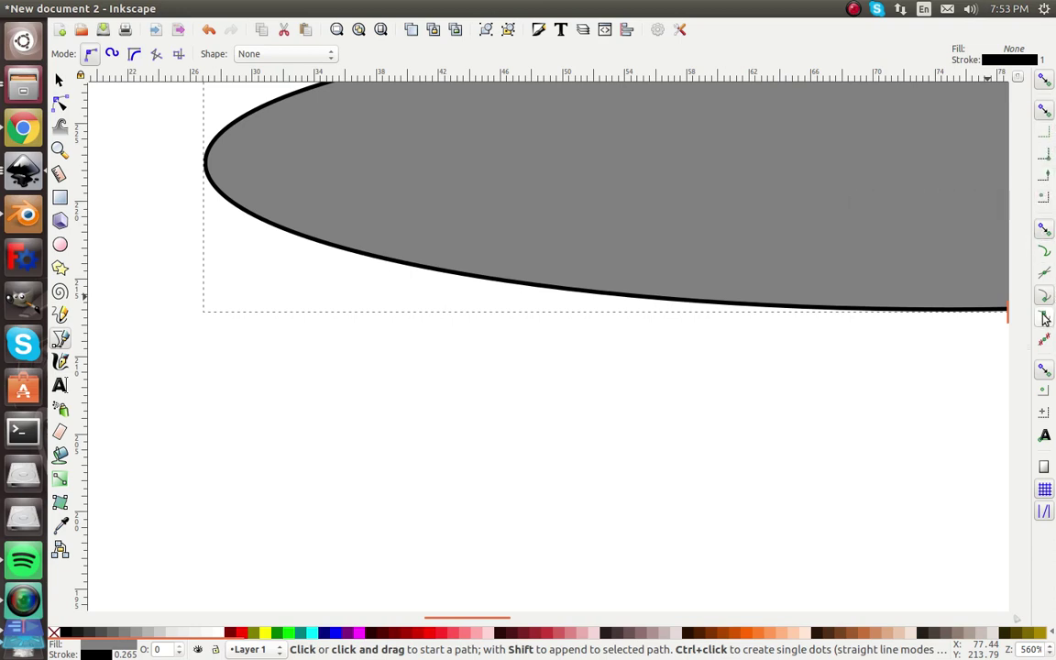
pyautogui.click(210, 169)
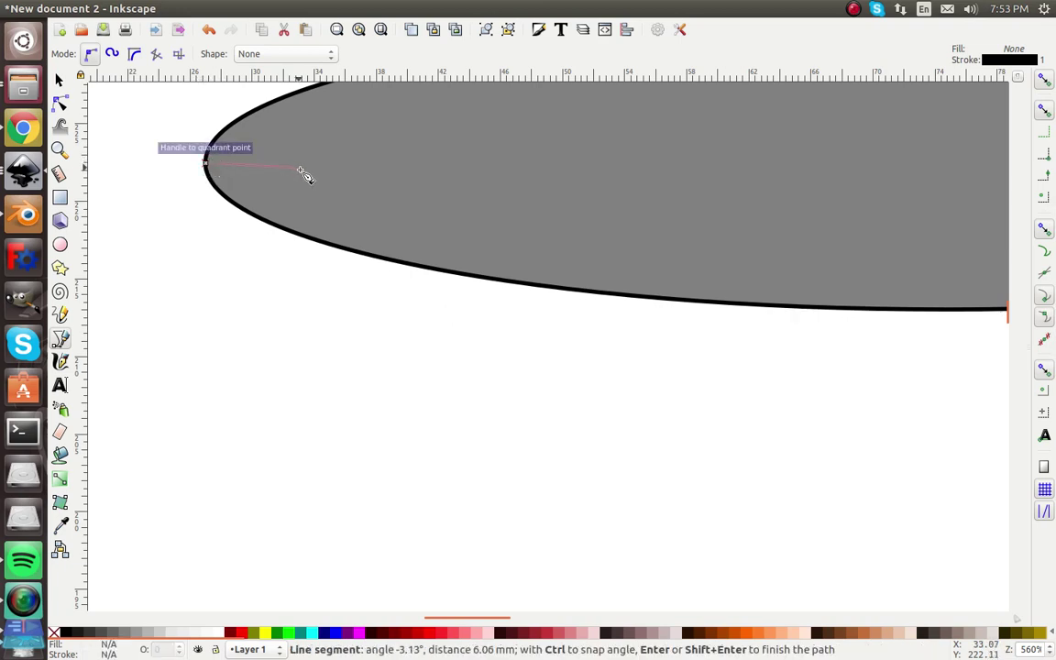
pyautogui.scroll(-2, 307, 174)
pyautogui.scroll(-3, 309, 173)
pyautogui.scroll(5, 585, 179)
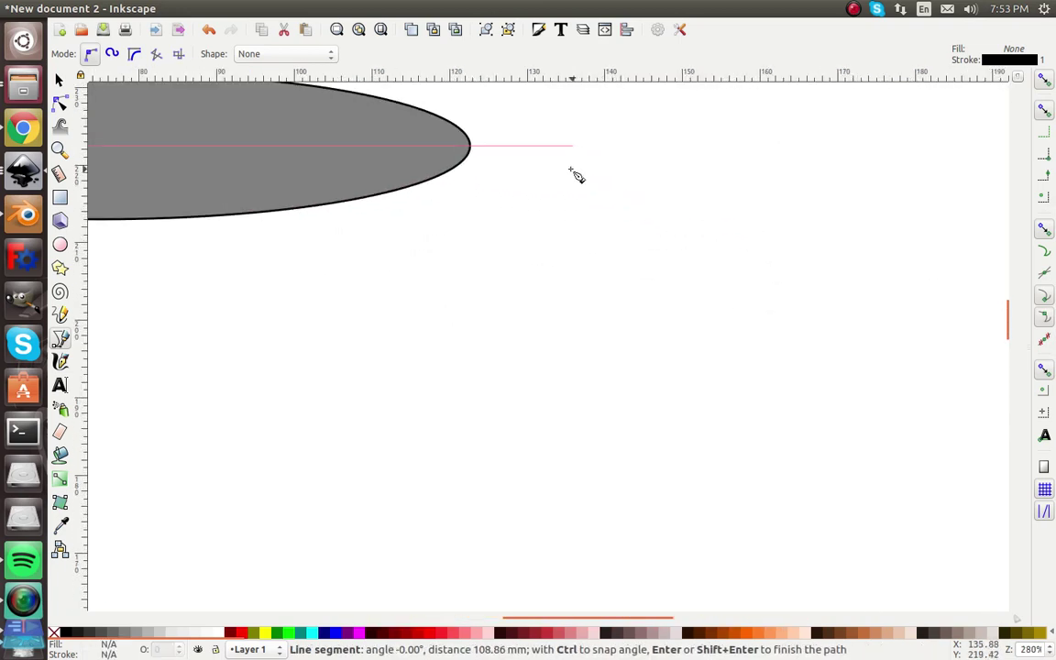
pyautogui.click(404, 131)
pyautogui.hscroll(5, 404, 156)
pyautogui.hscroll(-12, 405, 156)
pyautogui.press('Return')
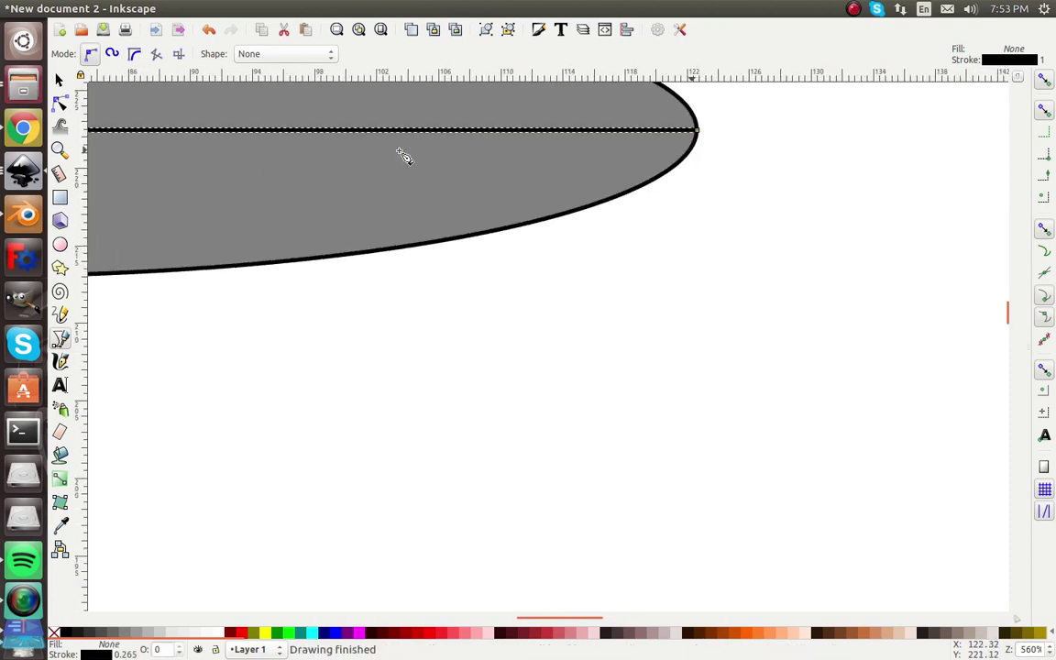
# - Bend the middle of the line down about 48 mm below the ellipse's centre to form a bowl-shaped curve
pyautogui.hscroll(10, 404, 156)
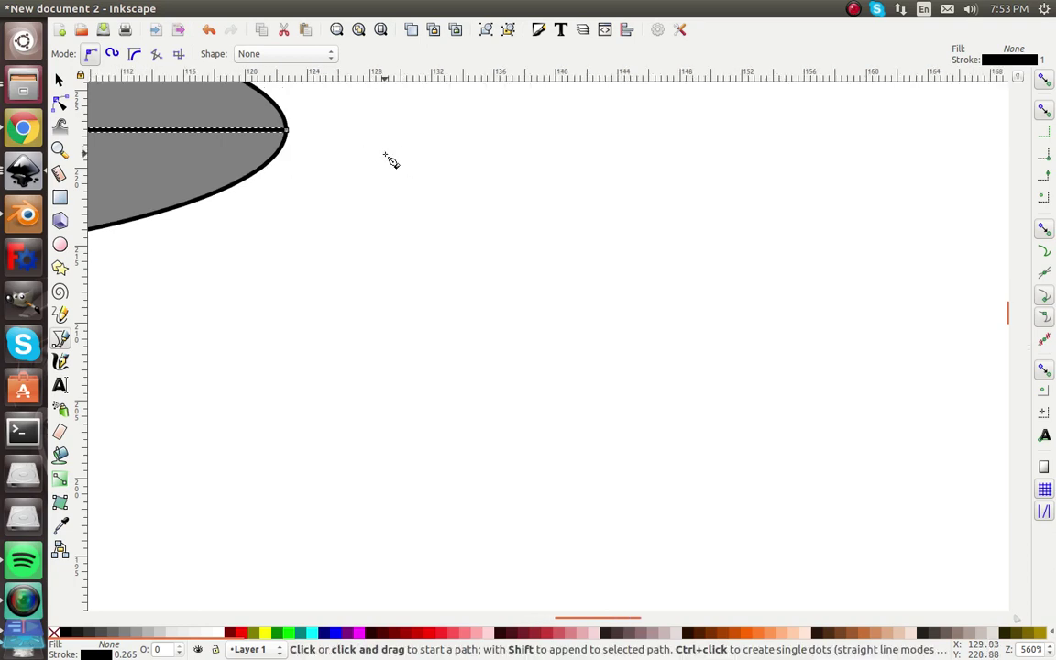
pyautogui.scroll(1, 800, 309)
pyautogui.scroll(-4, 658, 288)
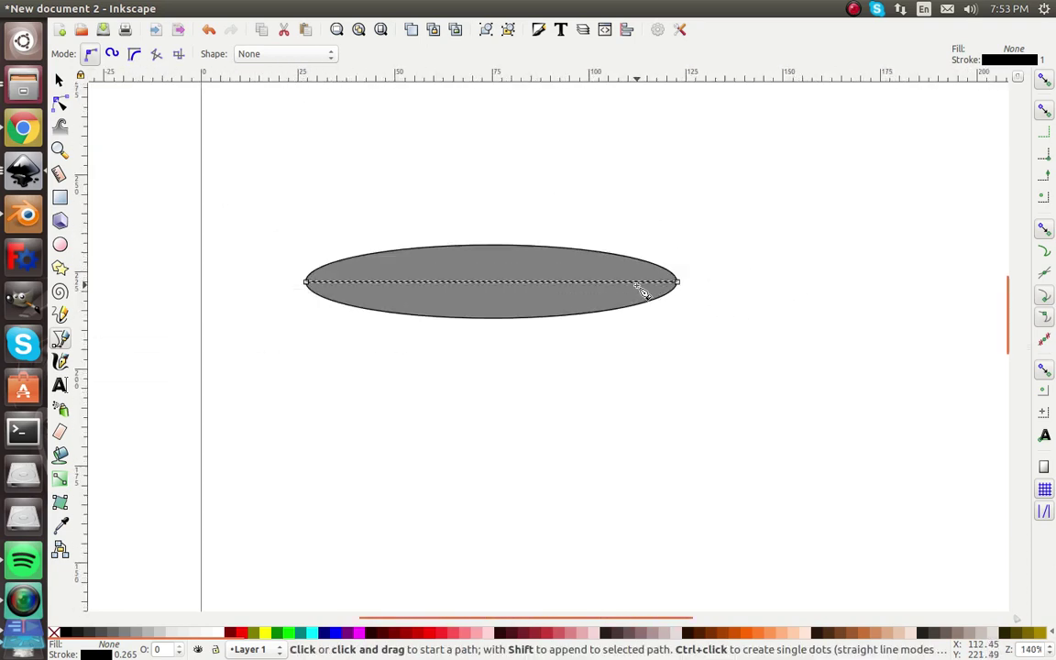
pyautogui.click(60, 103)
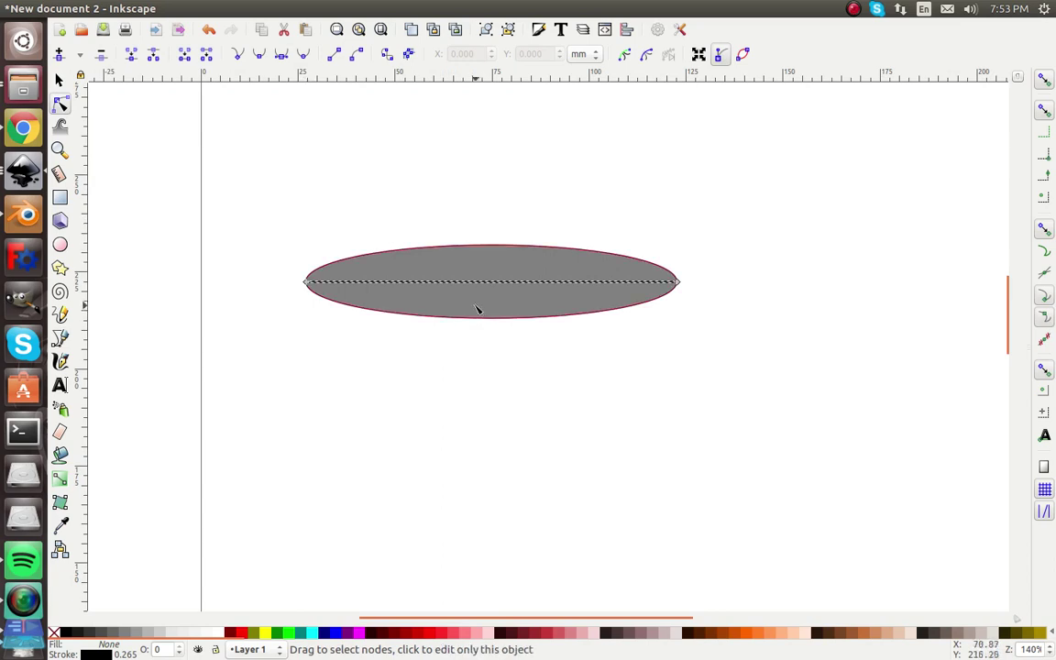
pyautogui.moveTo(500, 284); pyautogui.dragTo(466, 466)
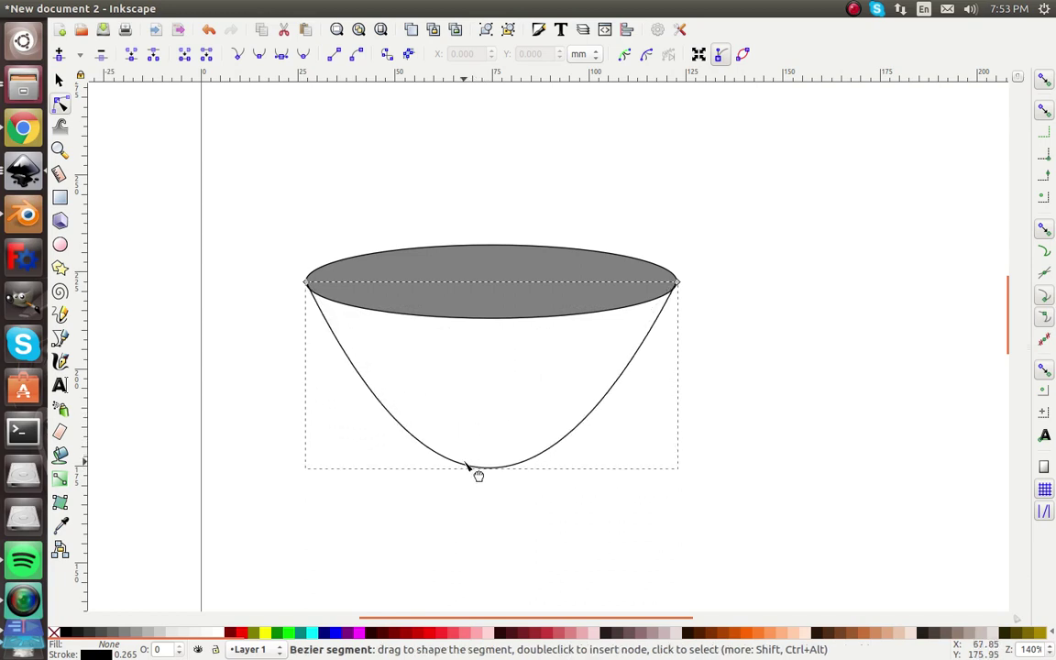
# - Round out the bowl curve by moving the handles of both end nodes straight below their nodes
pyautogui.click(306, 282)
pyautogui.click(396, 462)
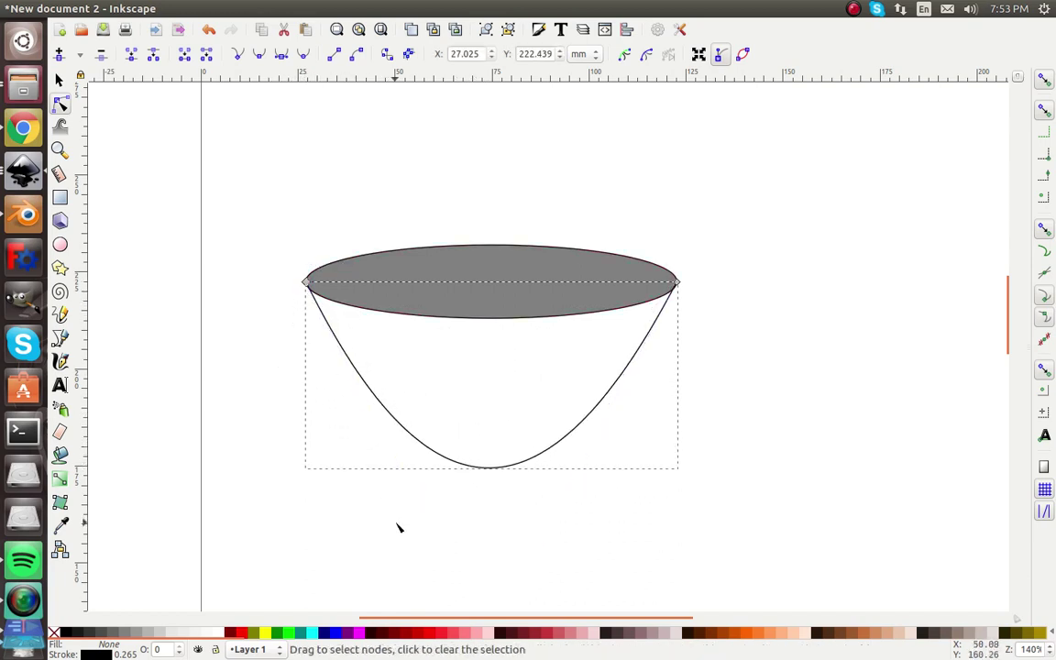
pyautogui.click(306, 282)
pyautogui.moveTo(416, 505); pyautogui.dragTo(308, 544)
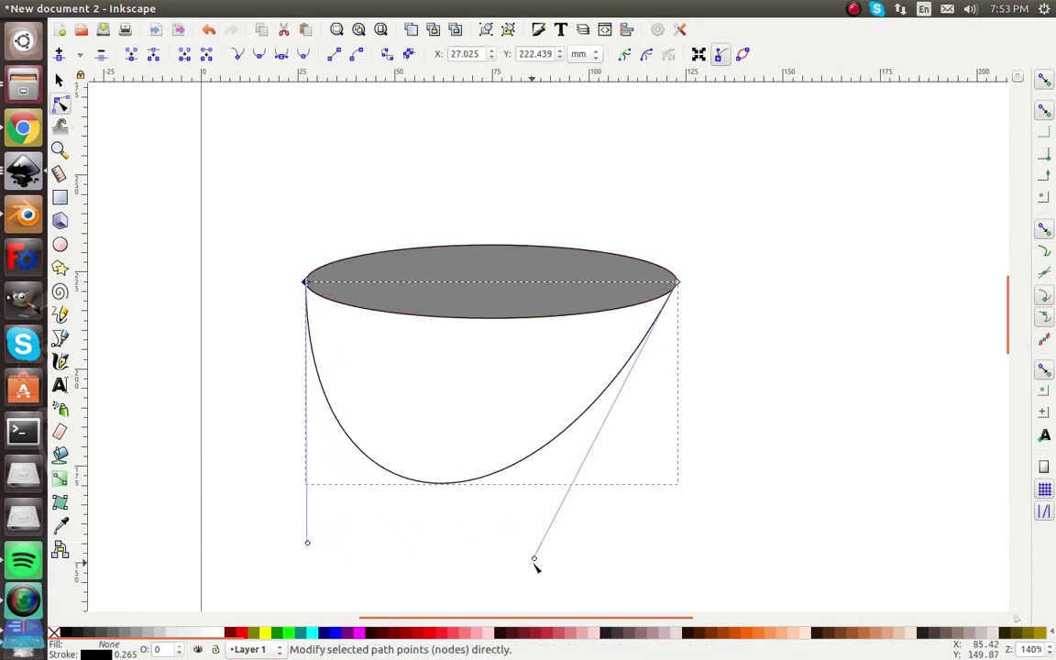
pyautogui.moveTo(534, 558); pyautogui.dragTo(679, 578)
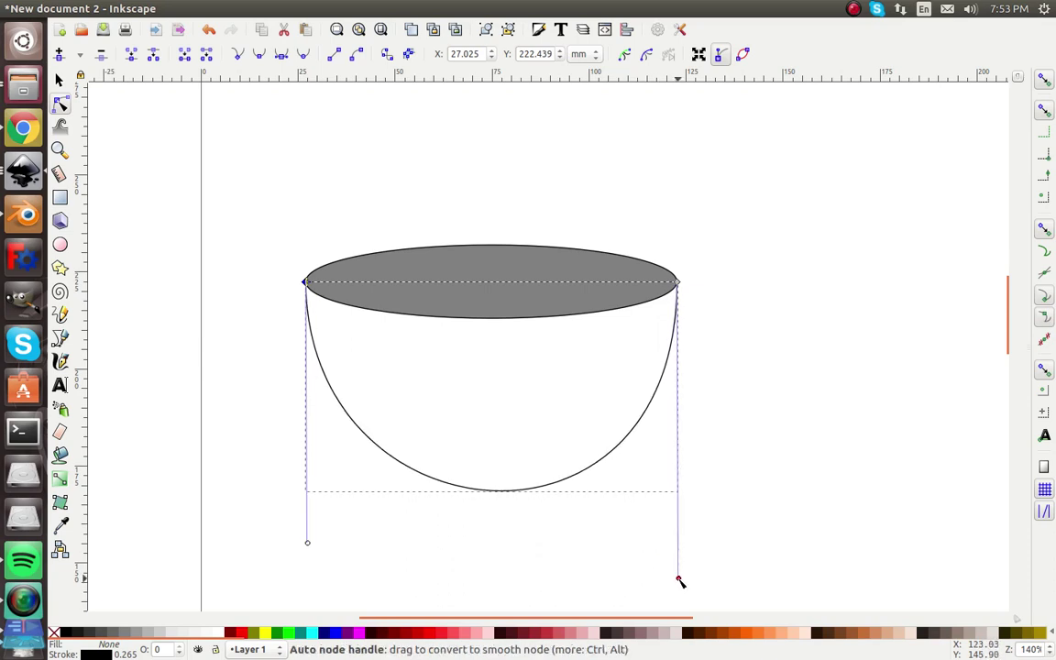
pyautogui.click(308, 549)
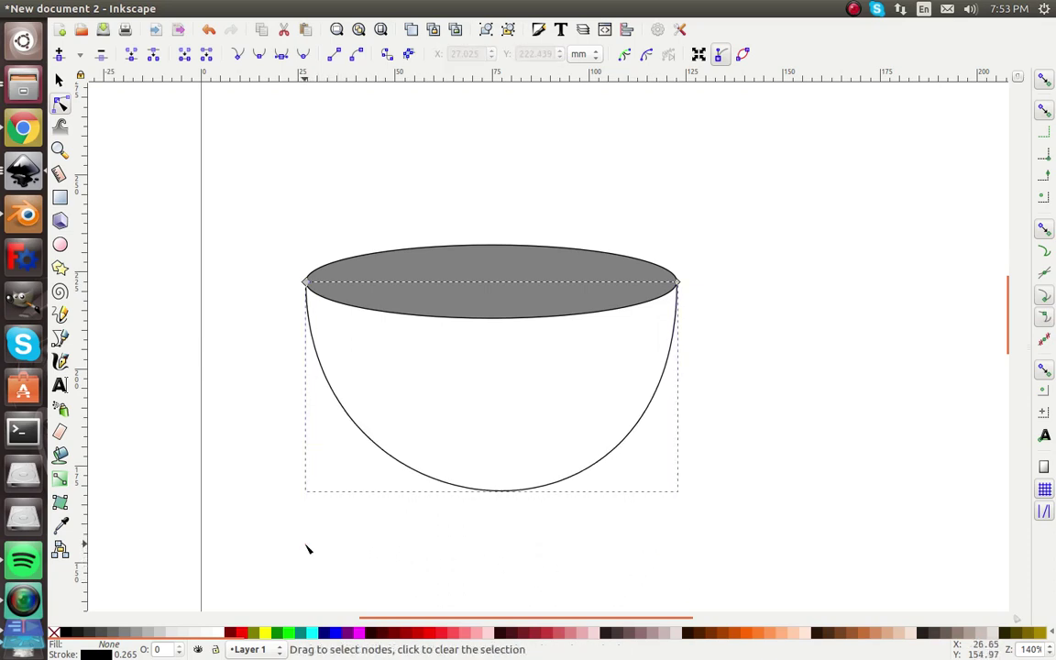
# - Extend the handle of the bowl curve's left end node straight down to match the right one, making the curve symmetrical
pyautogui.click(306, 284)
pyautogui.moveTo(308, 542); pyautogui.dragTo(306, 578)
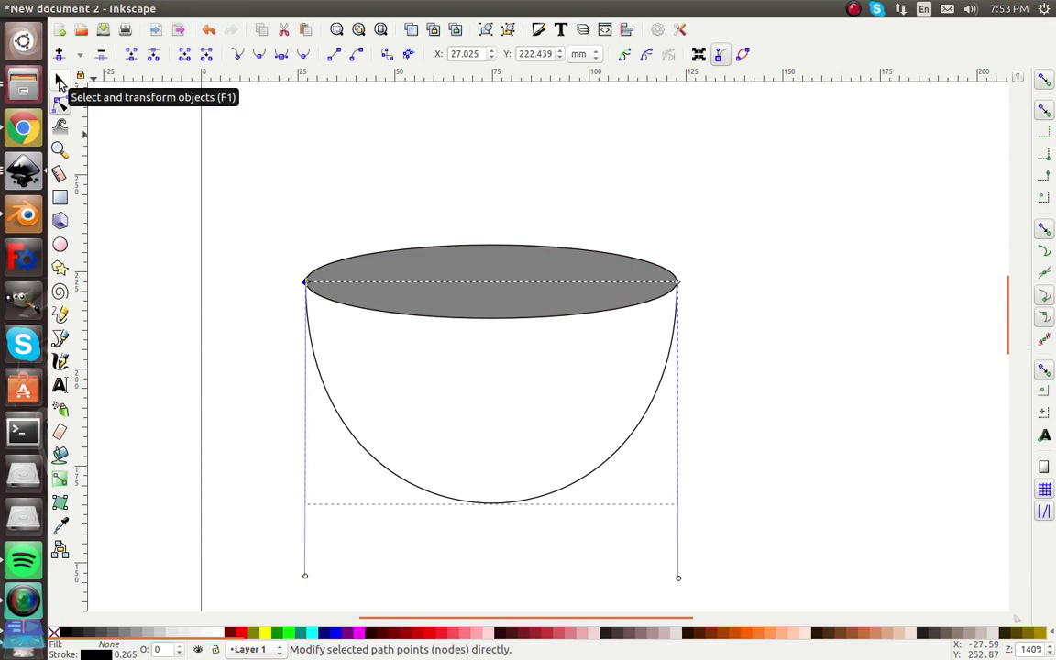
pyautogui.click(60, 81)
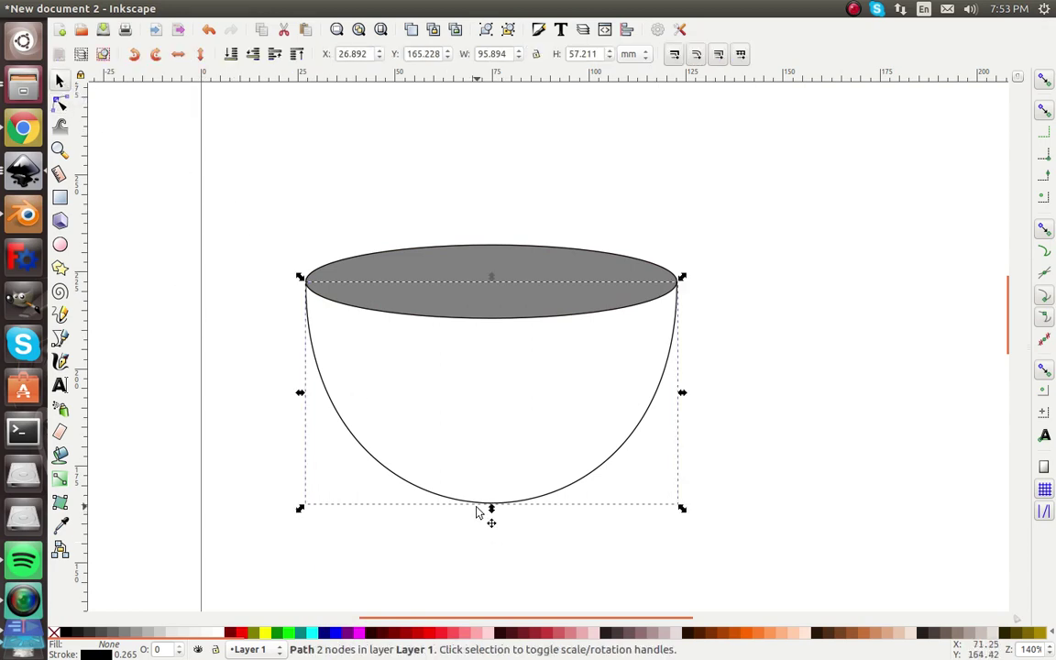
pyautogui.click(60, 199)
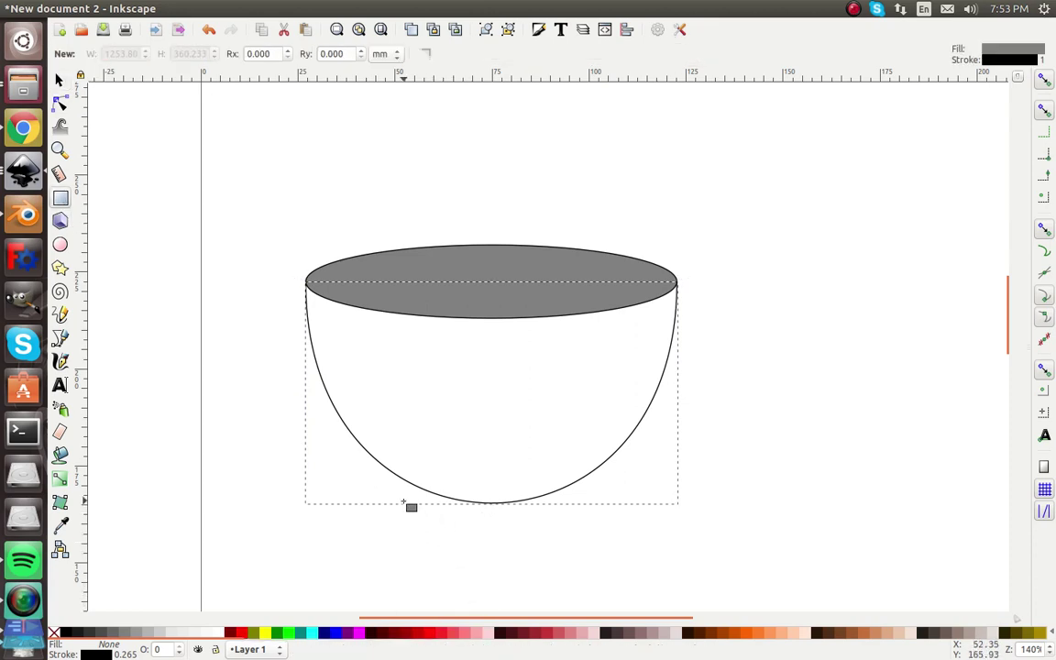
pyautogui.click(60, 81)
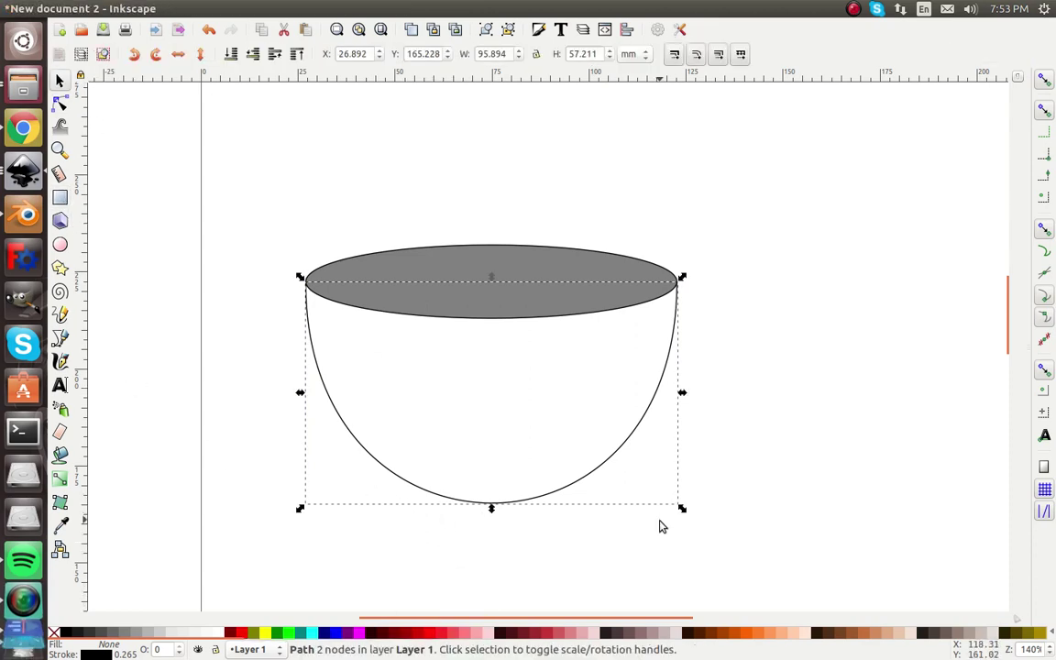
# - Insert two nodes on the bottom of the bowl curve, one on each side of its lowest point
pyautogui.press('n')
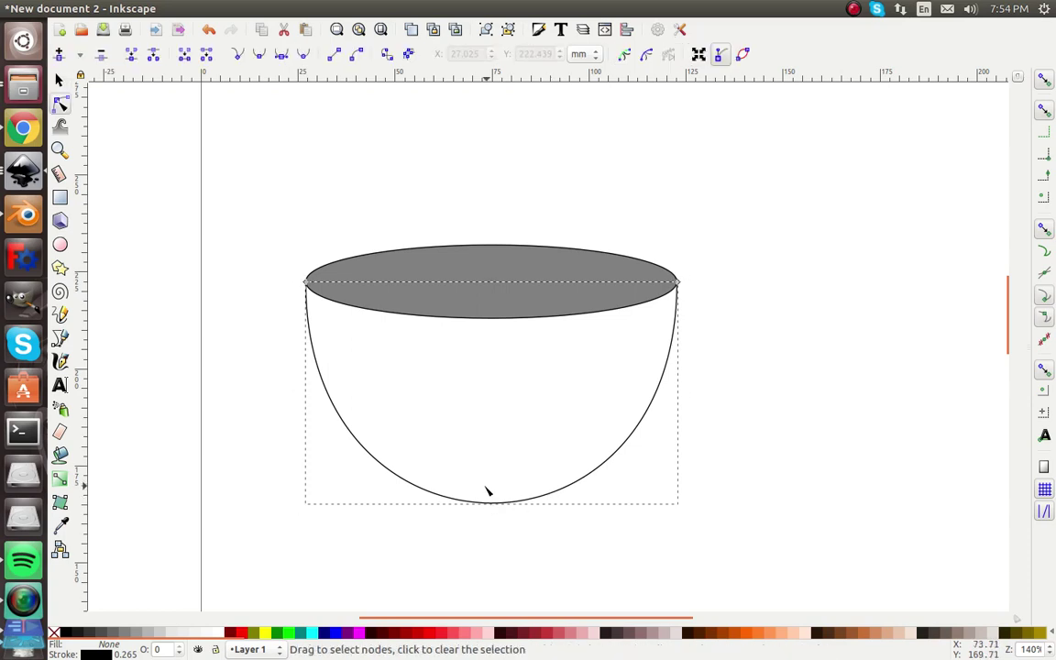
pyautogui.scroll(2, 486, 503)
pyautogui.scroll(2, 486, 504)
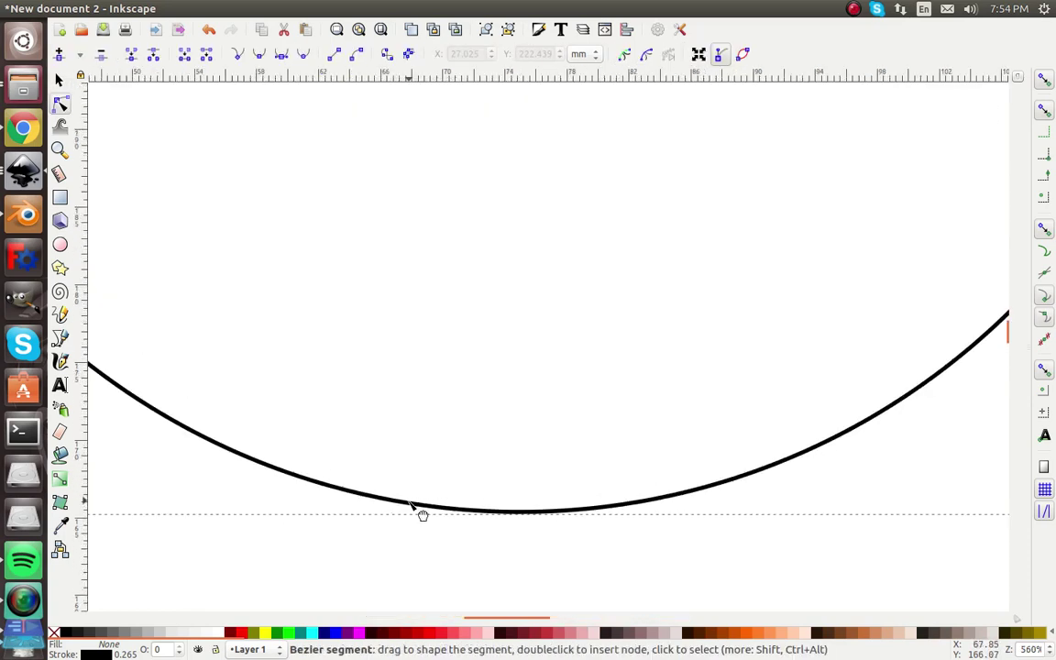
pyautogui.click(391, 502)
pyautogui.doubleClick(390, 502)
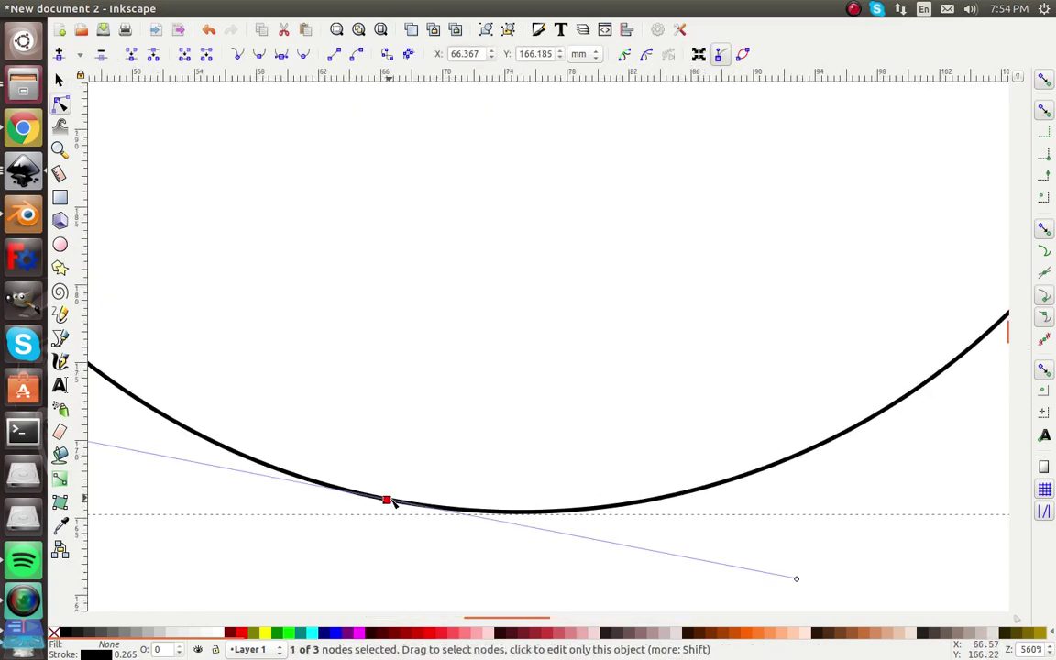
pyautogui.doubleClick(667, 499)
# - Straighten the segment between the two bottom nodes into a flat base and shift both nodes about 0.4 mm down and left
pyautogui.click(570, 541)
pyautogui.moveTo(717, 534); pyautogui.dragTo(339, 479)
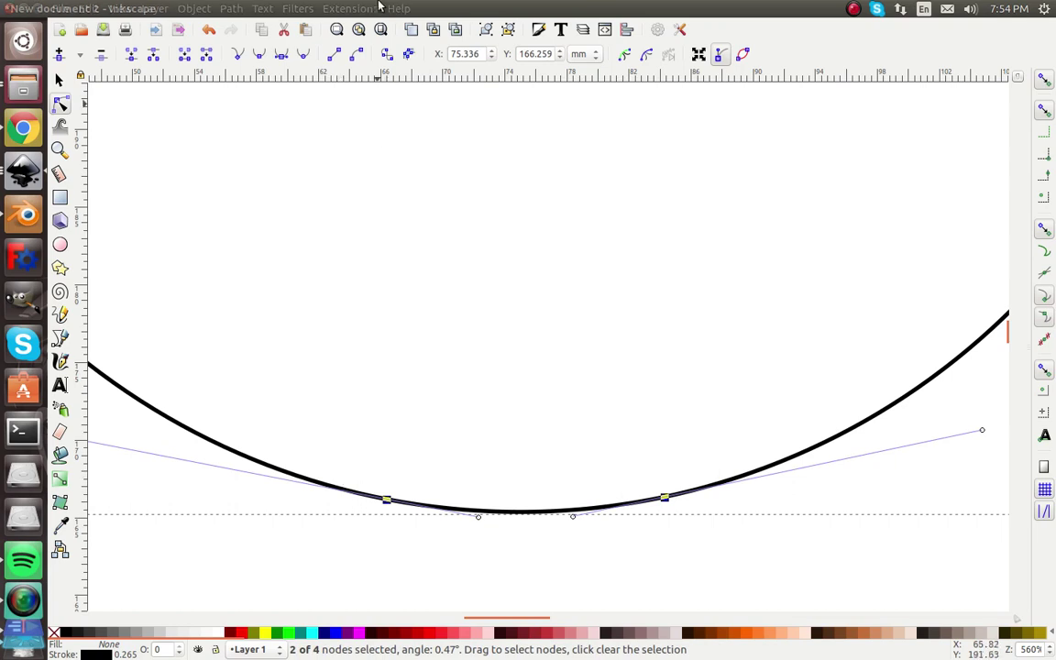
pyautogui.click(336, 57)
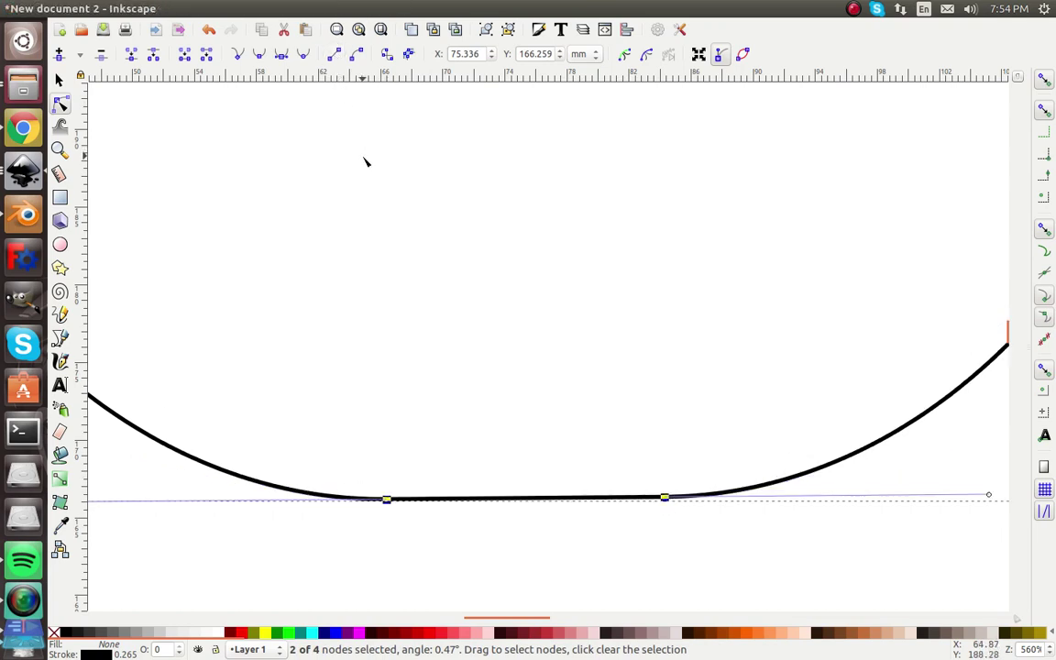
pyautogui.scroll(-6, 367, 170)
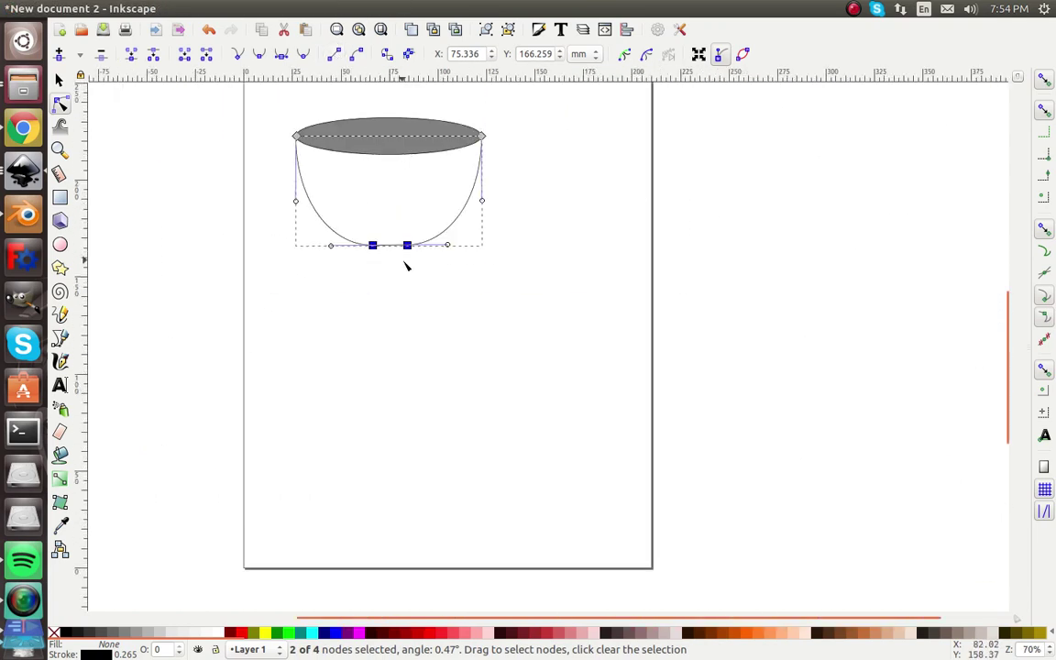
pyautogui.moveTo(408, 245); pyautogui.dragTo(412, 246)
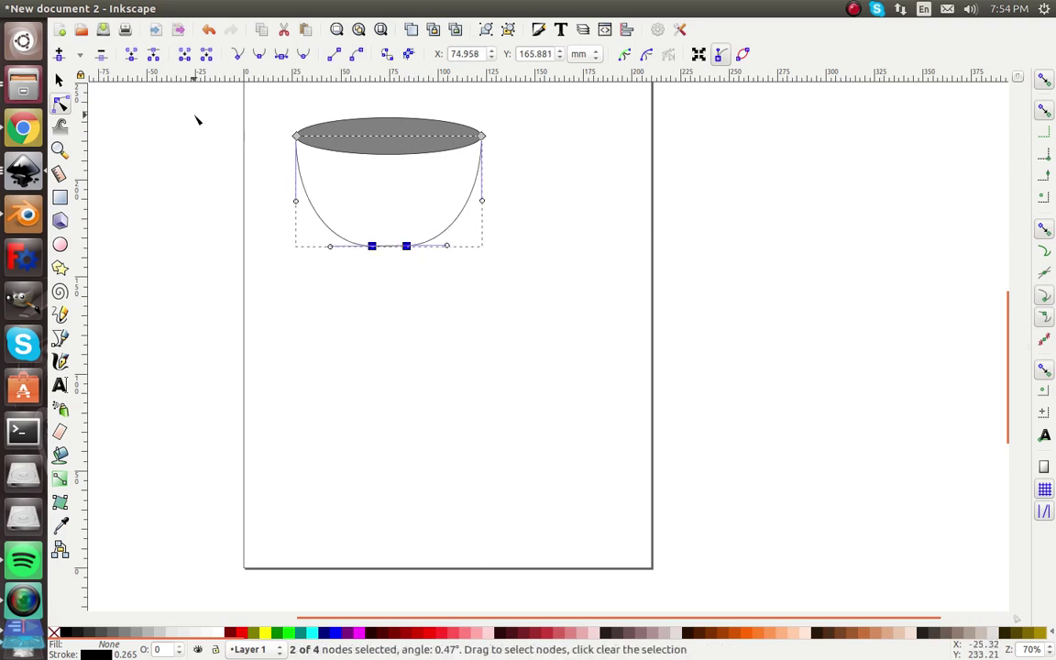
# - Fill the bowl body path with 40% gray so it is lighter than the ellipse
pyautogui.click(59, 82)
pyautogui.click(429, 265)
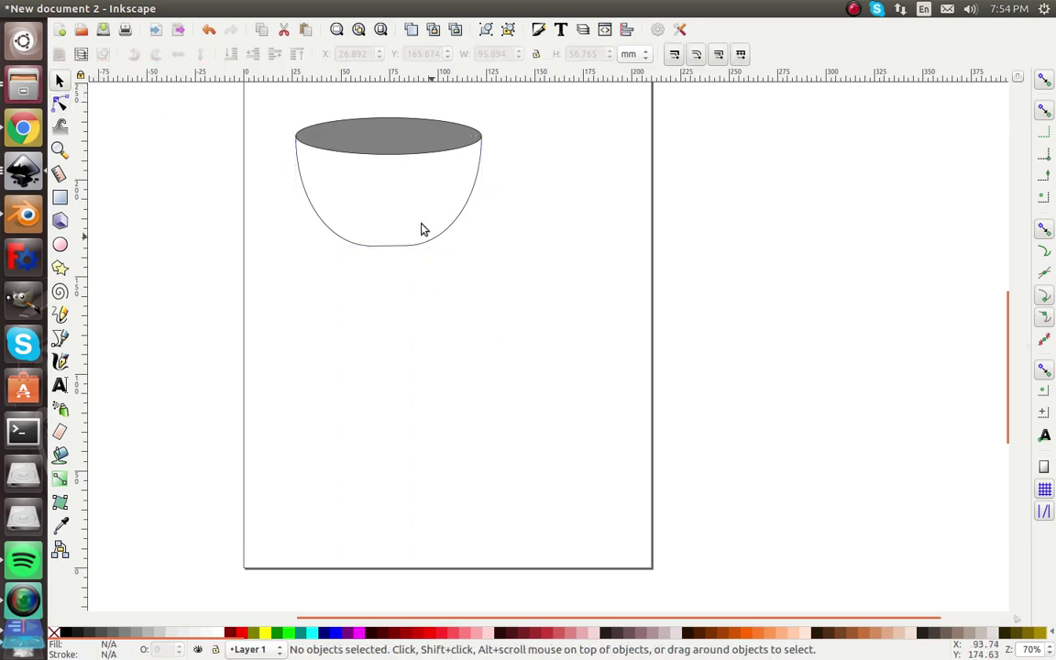
pyautogui.click(401, 247)
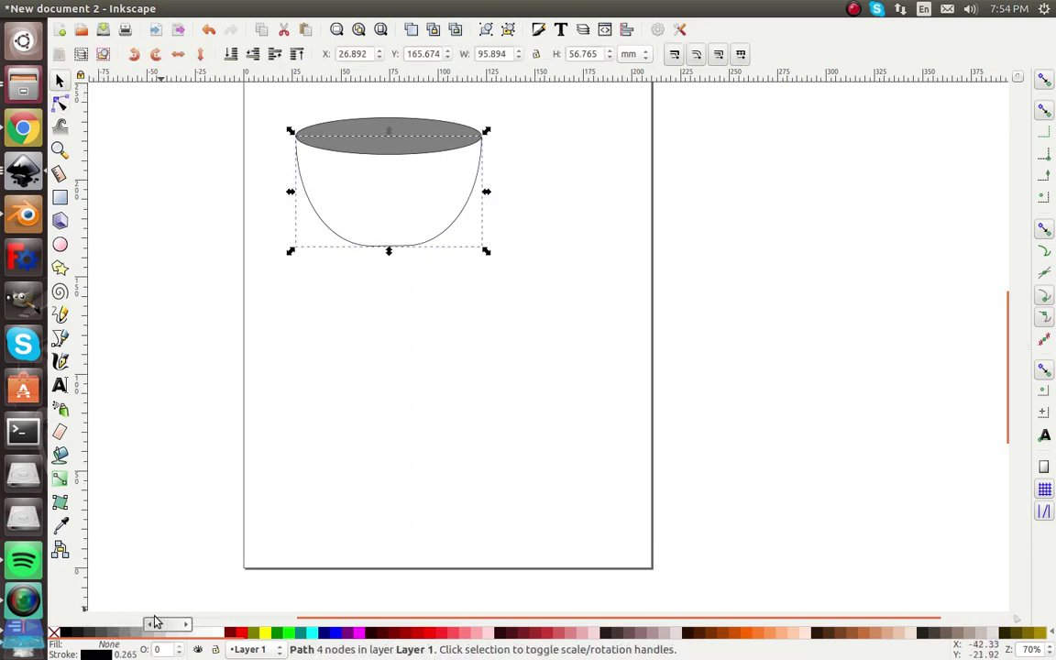
pyautogui.click(124, 633)
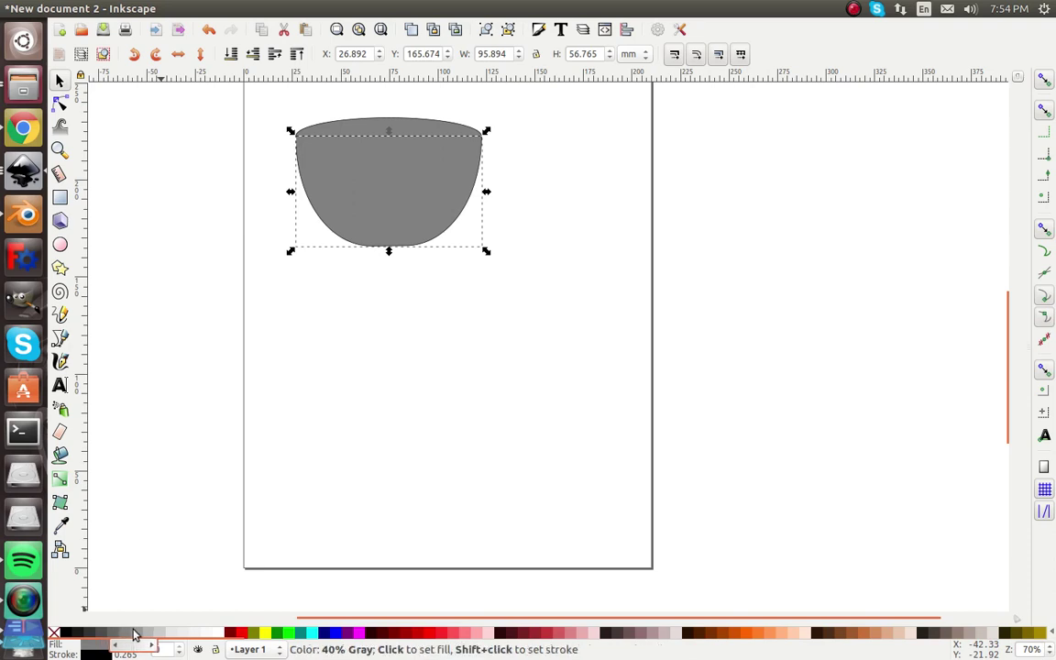
pyautogui.click(129, 633)
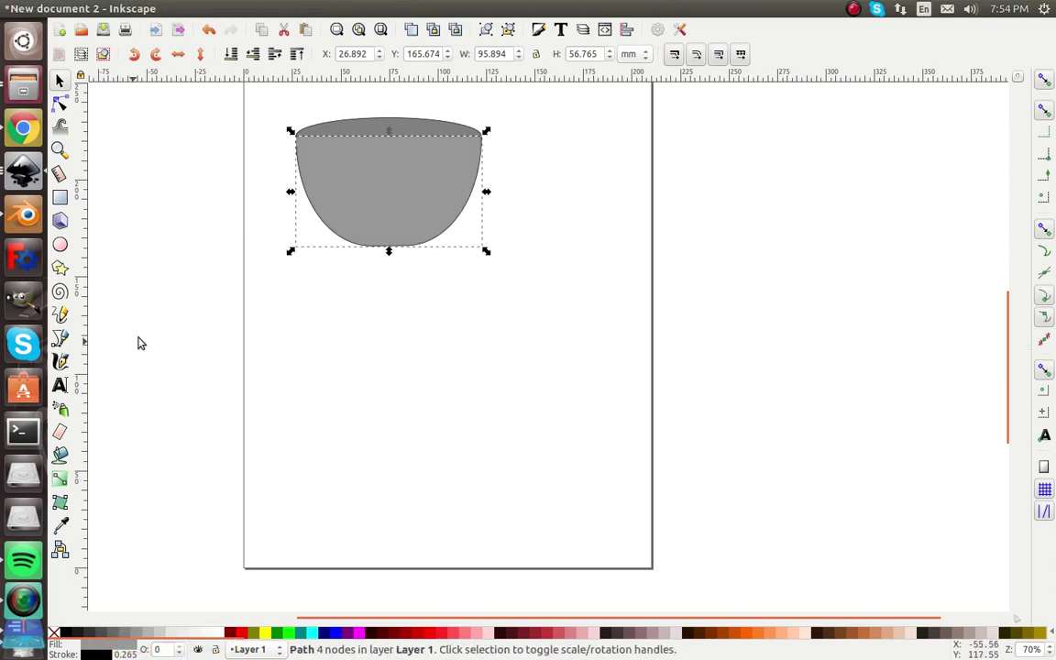
# - Raise the ellipse to the top, in front of the bowl body
pyautogui.click(408, 133)
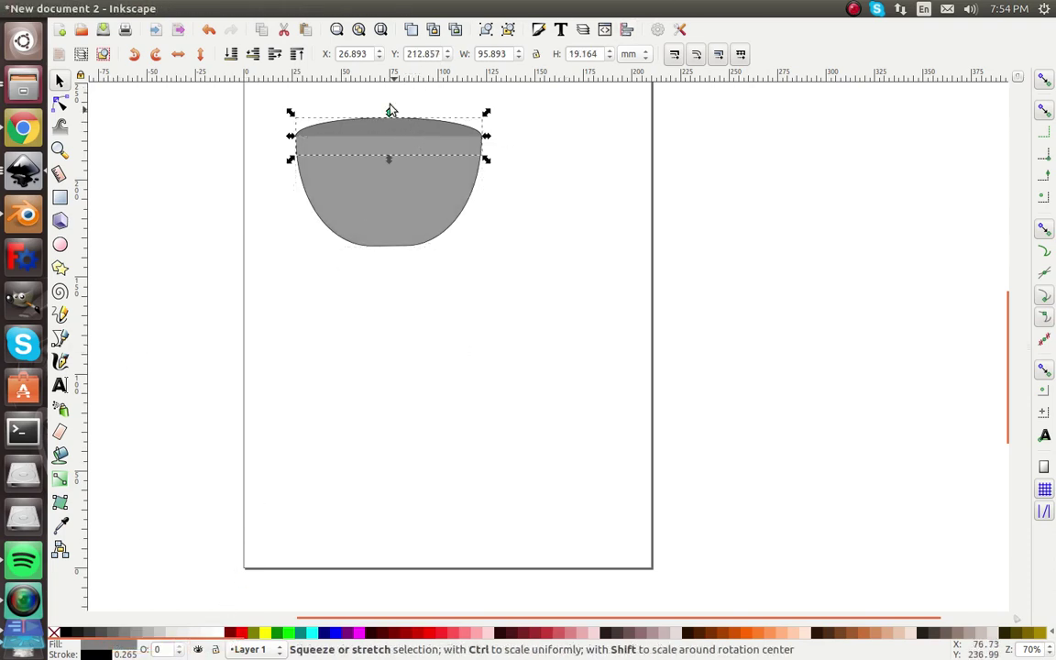
pyautogui.click(297, 55)
pyautogui.click(524, 245)
pyautogui.scroll(1, 389, 139)
# - Level the bowl's flat base by moving its right node slightly down in line with the left node
pyautogui.click(440, 267)
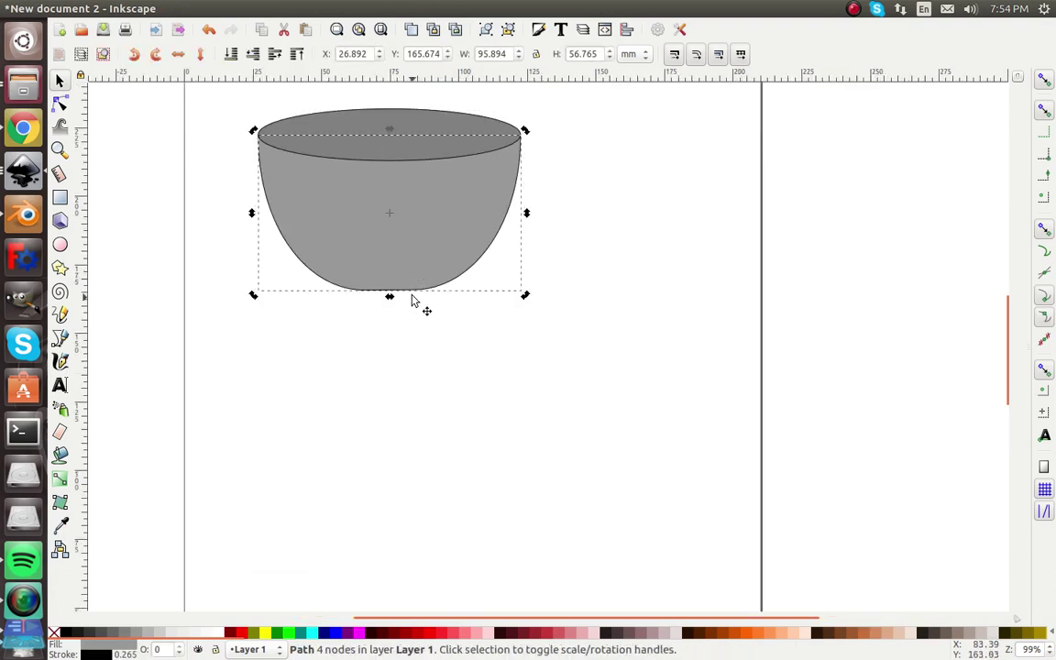
pyautogui.press('n')
pyautogui.click(414, 291)
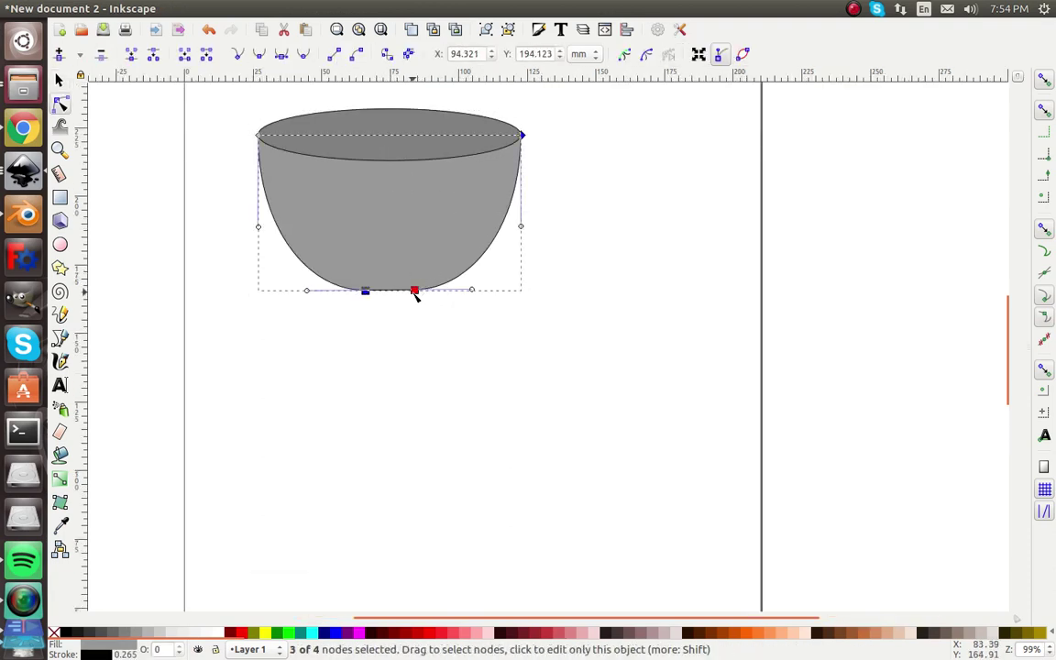
pyautogui.click(408, 306)
pyautogui.scroll(1, 410, 303)
pyautogui.scroll(6, 414, 340)
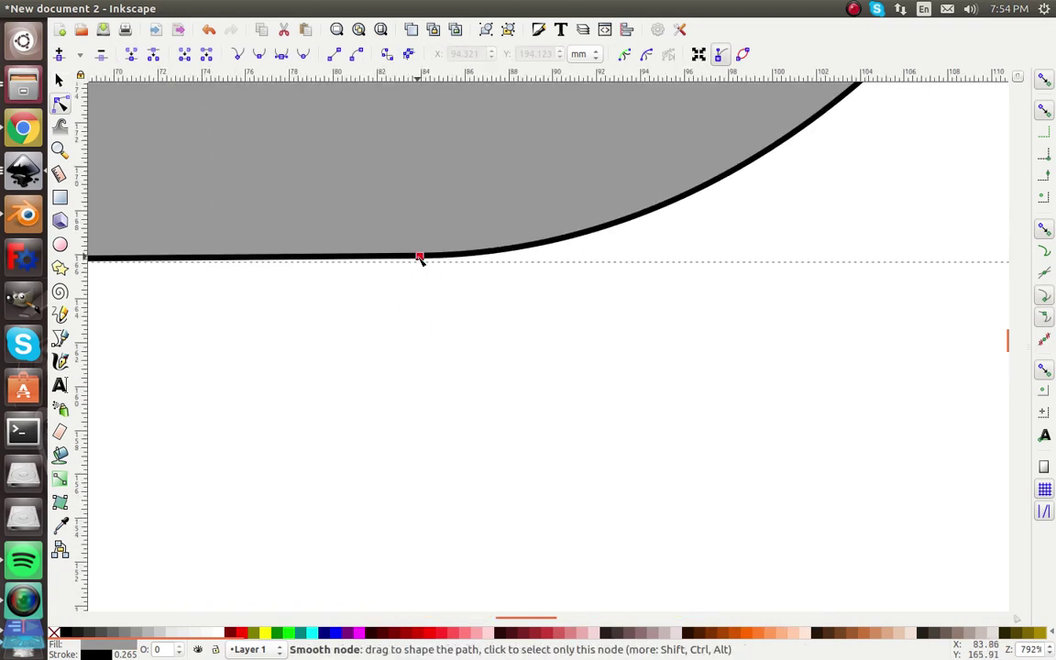
pyautogui.moveTo(419, 259); pyautogui.dragTo(419, 261)
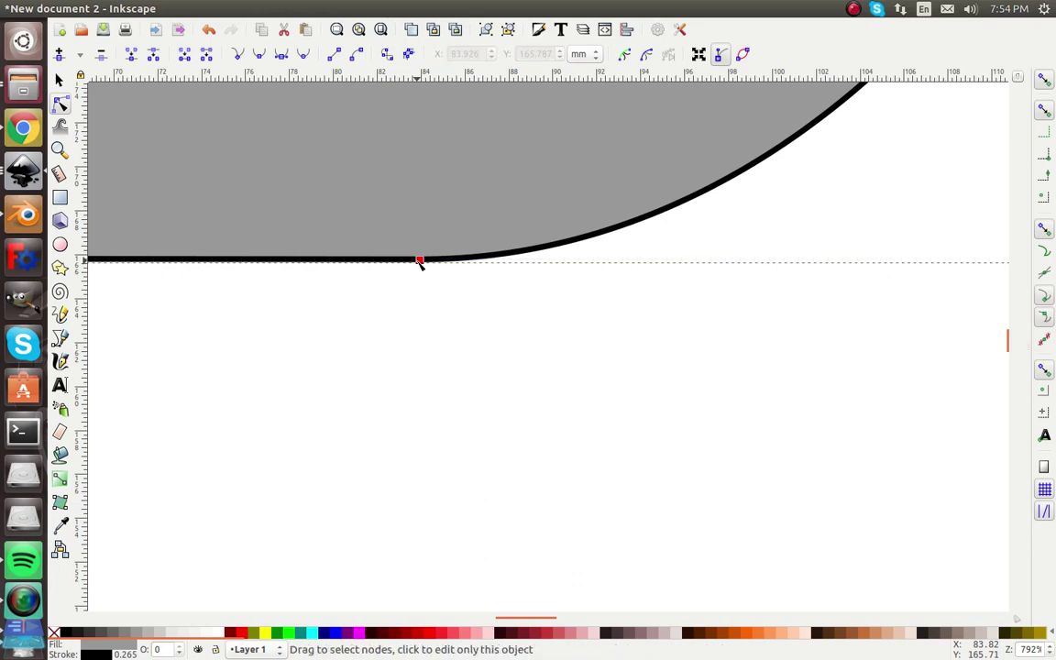
pyautogui.click(397, 289)
pyautogui.scroll(-6, 396, 292)
pyautogui.scroll(-2, 396, 292)
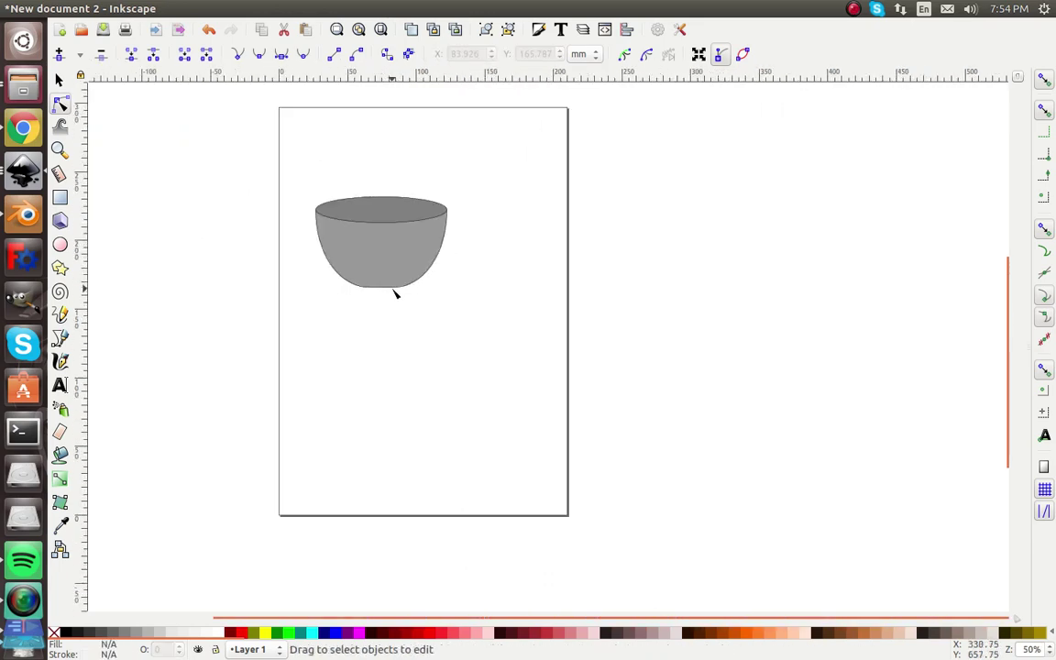
pyautogui.hscroll(-2, 437, 297)
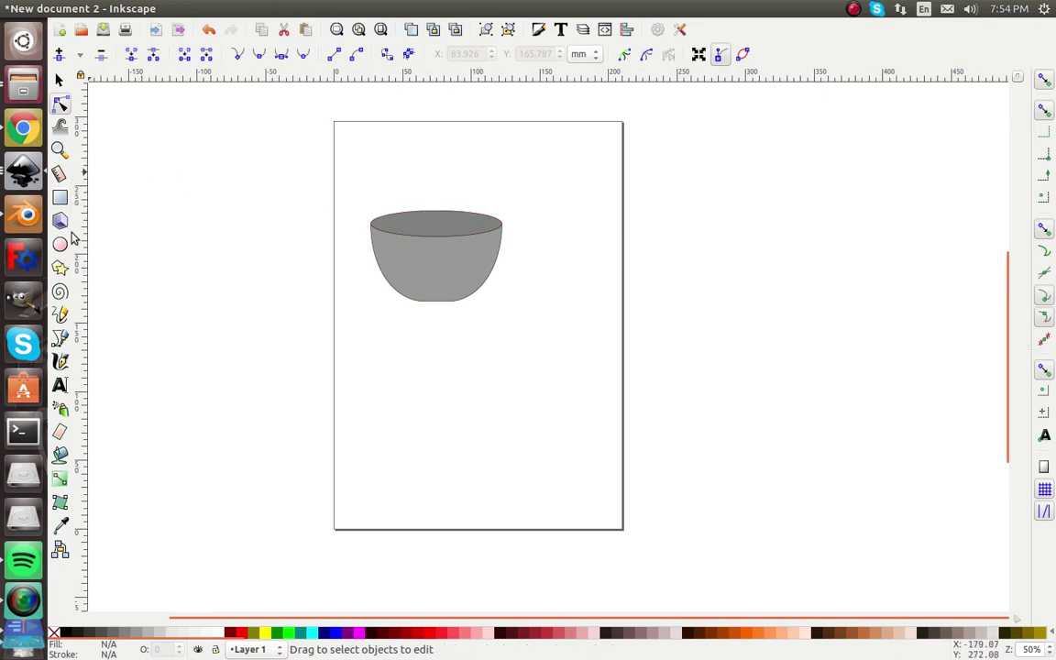
# - Draw a seven-node zigzag line across the bowl opening, from the ellipse's lower-left edge to its right quadrant point
pyautogui.click(61, 339)
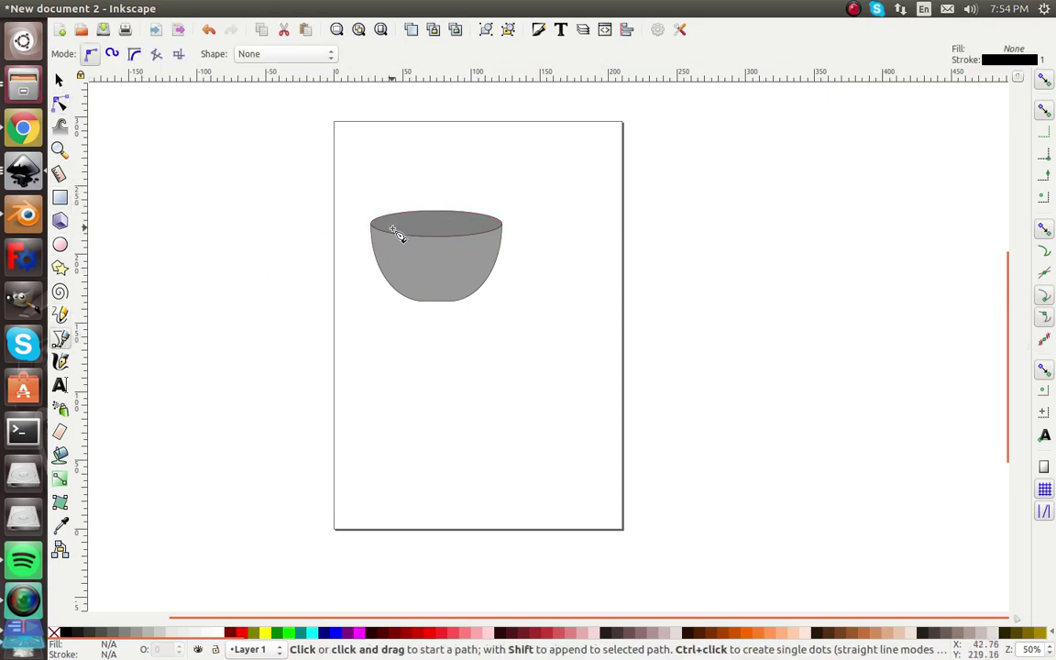
pyautogui.scroll(4, 389, 234)
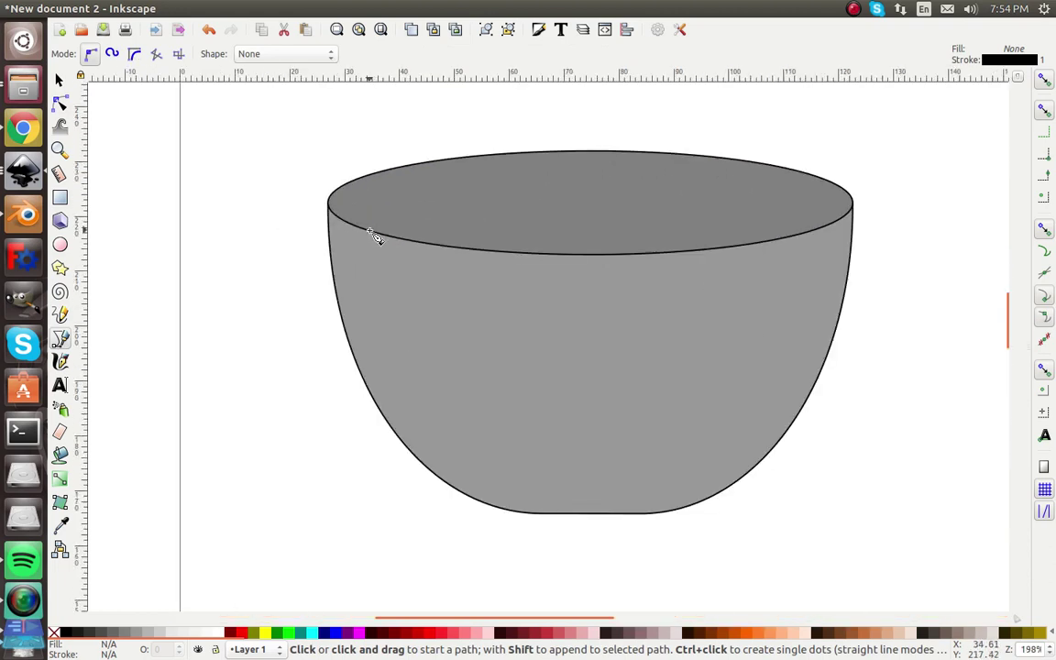
pyautogui.click(371, 230)
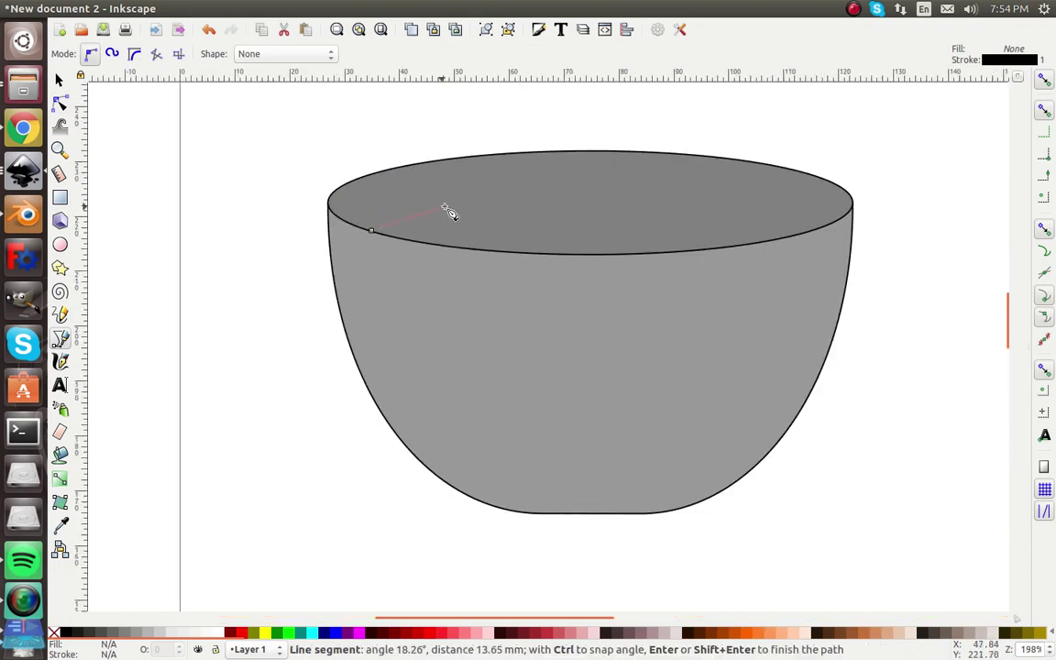
pyautogui.click(487, 201)
pyautogui.click(597, 220)
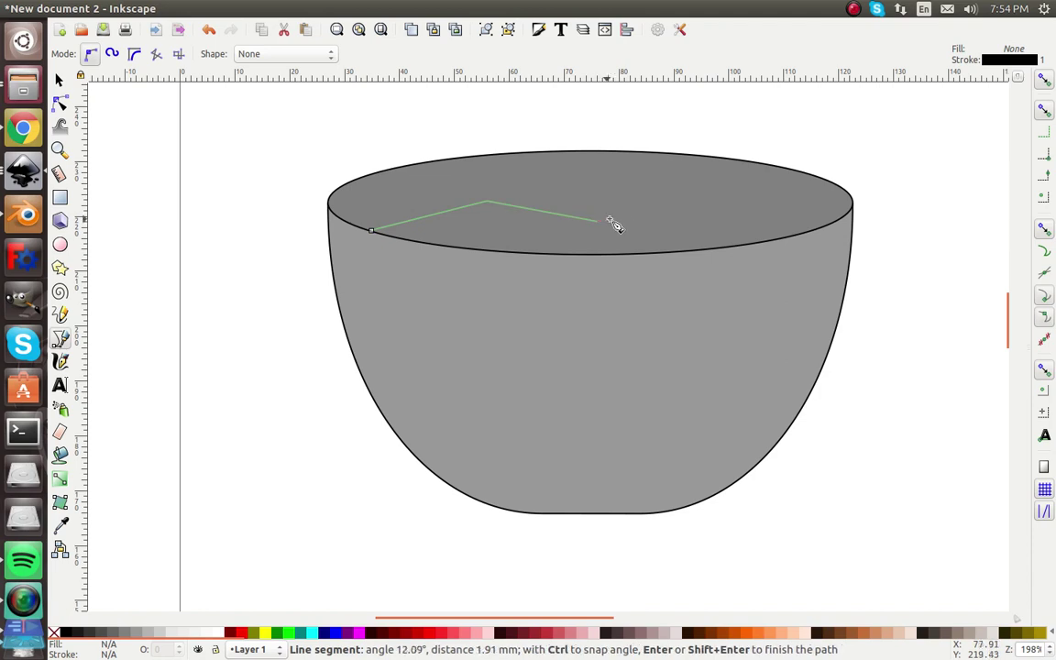
pyautogui.click(679, 197)
pyautogui.click(744, 218)
pyautogui.click(825, 195)
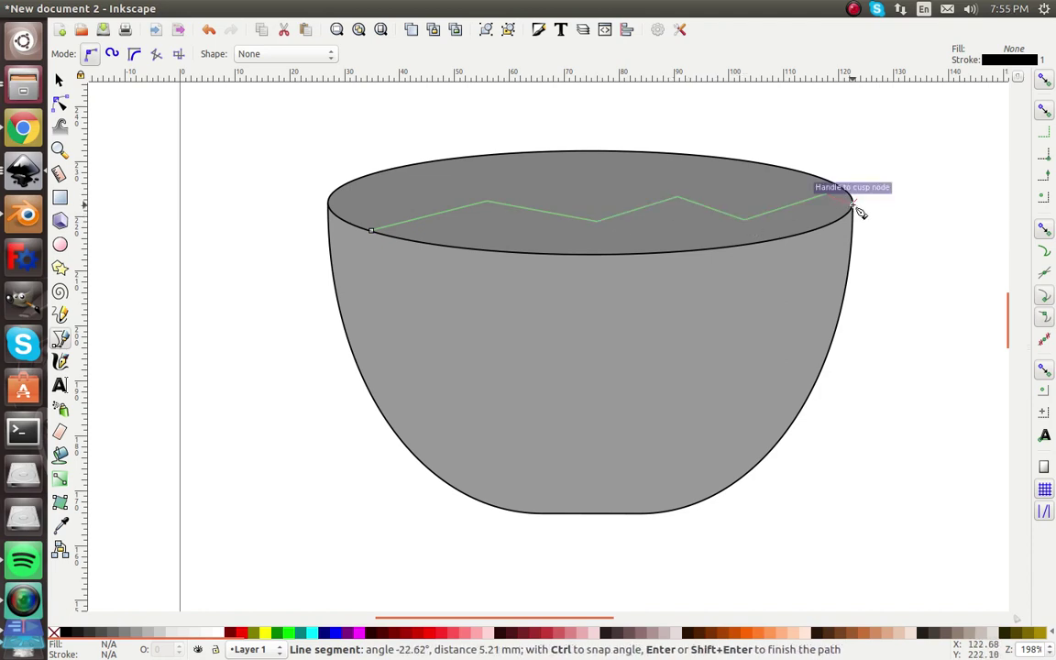
pyautogui.click(853, 203)
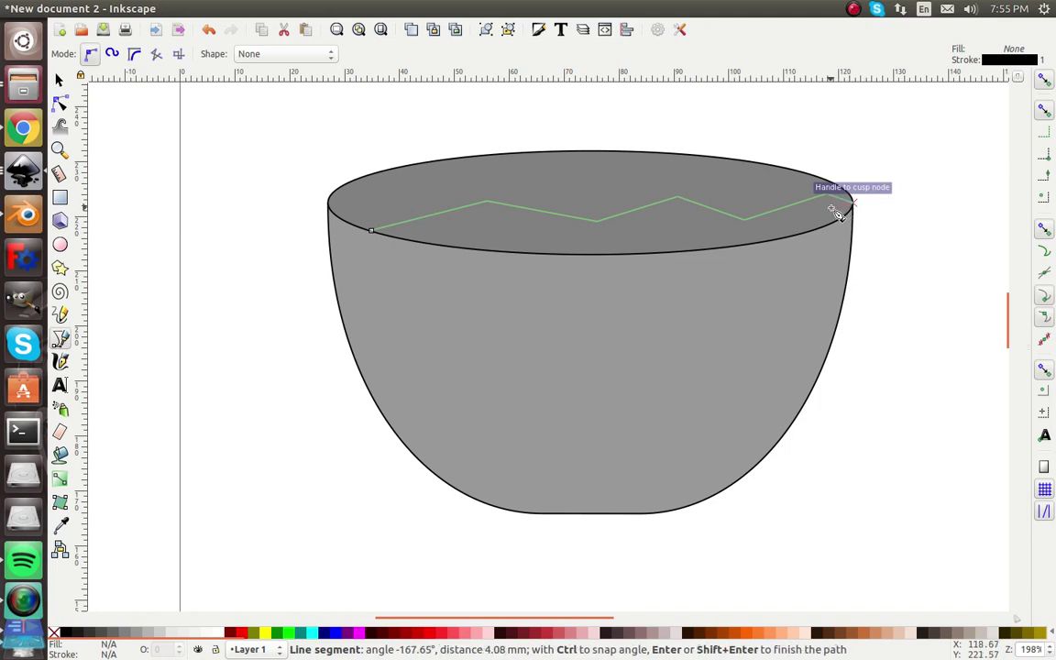
pyautogui.press('Return')
# - Smooth the five inner nodes of the zigzag line so that it forms a flowing wave across the bowl opening
pyautogui.click(60, 104)
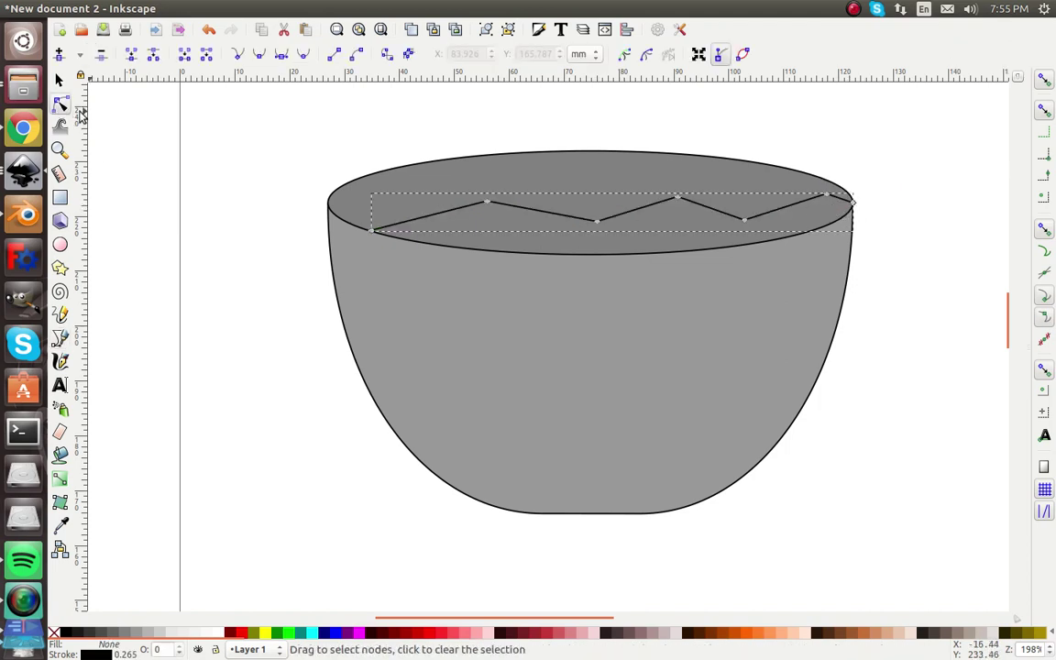
pyautogui.click(487, 202)
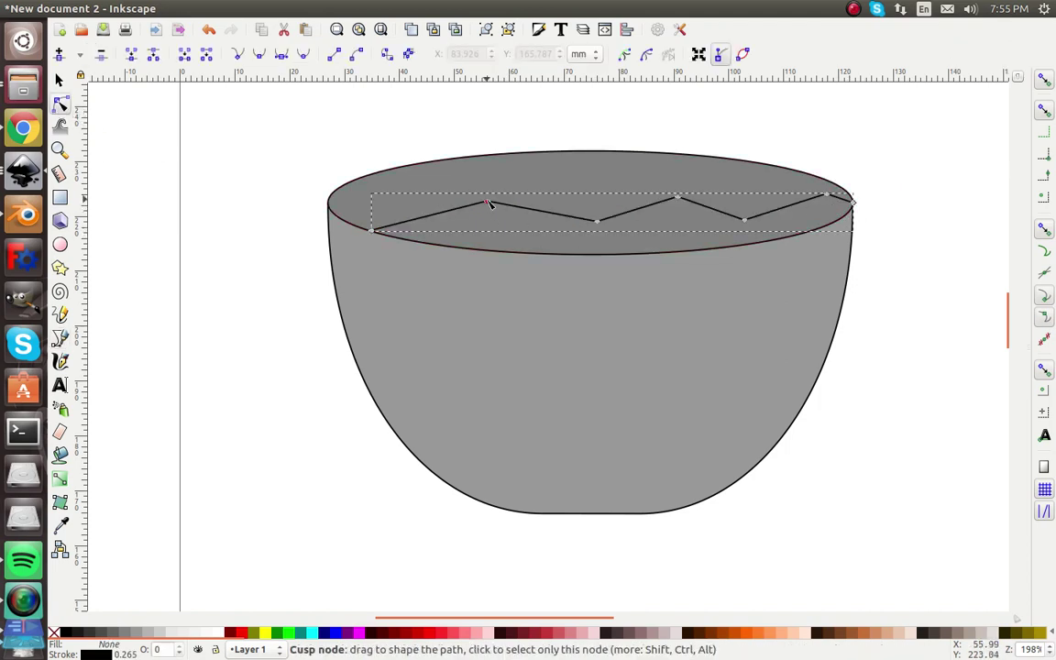
pyautogui.click(283, 56)
pyautogui.click(598, 221)
pyautogui.click(282, 54)
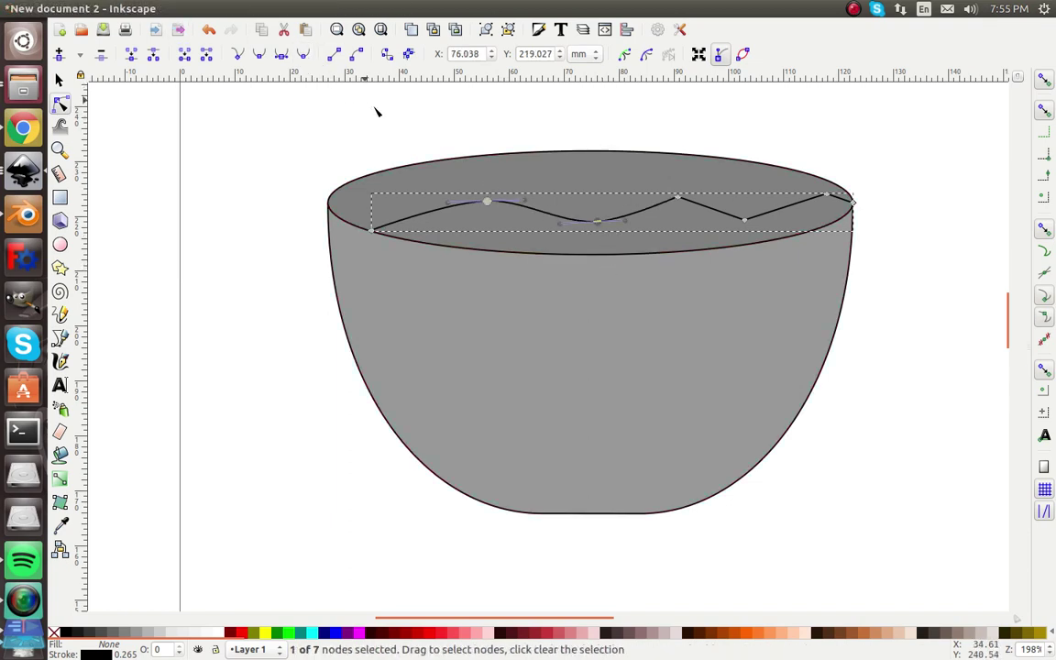
pyautogui.click(677, 197)
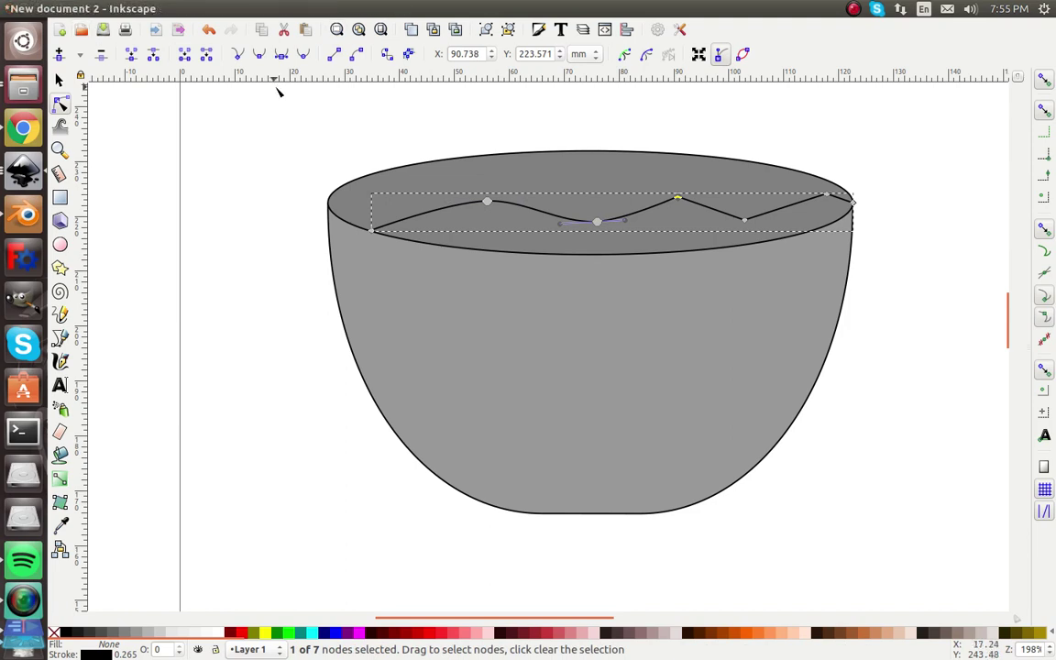
pyautogui.click(305, 56)
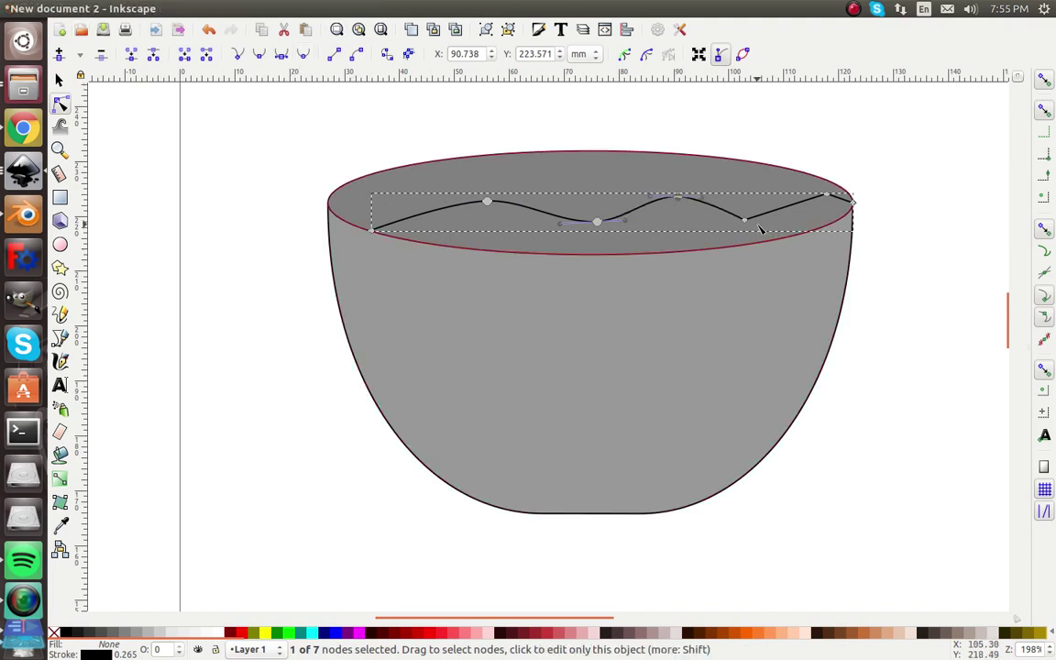
pyautogui.click(828, 196)
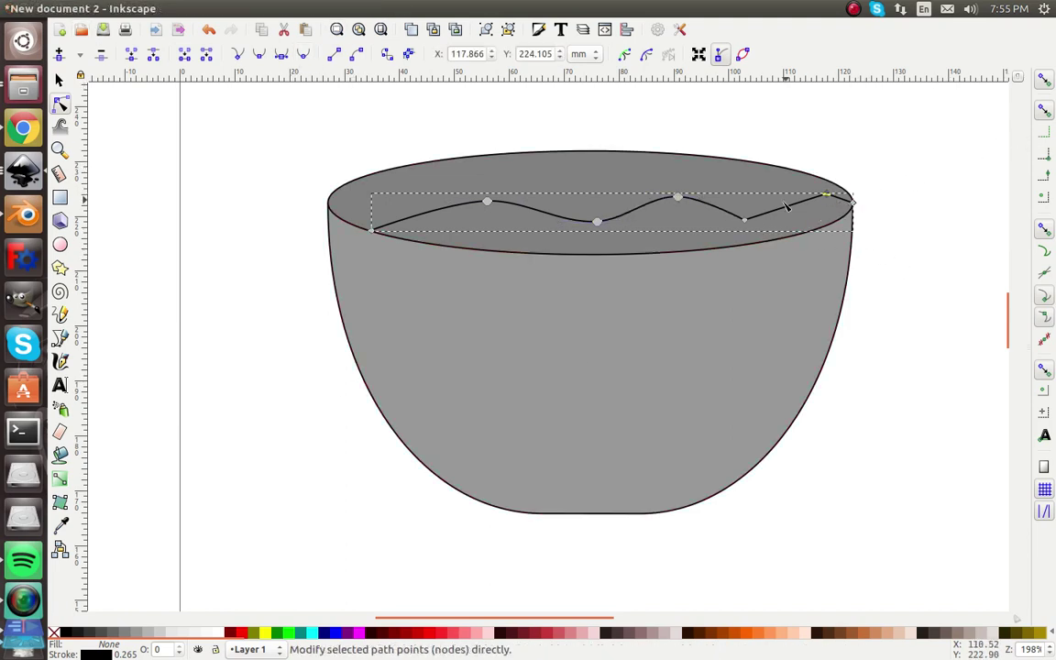
pyautogui.keyDown('shift'); pyautogui.click(746, 220); pyautogui.keyUp('shift')
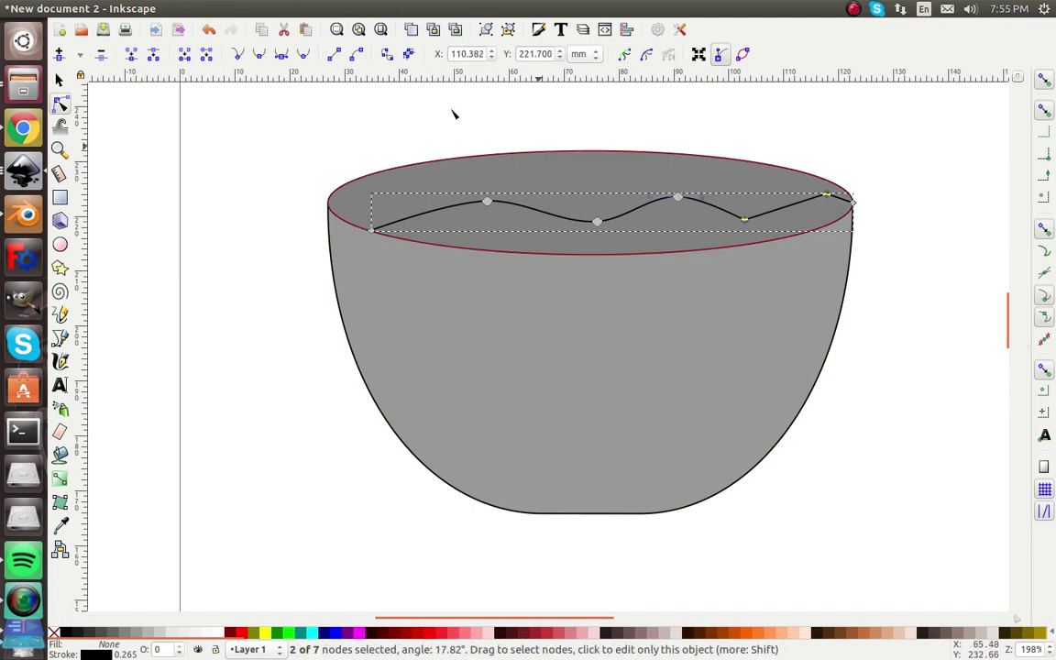
pyautogui.click(305, 55)
pyautogui.press('s')
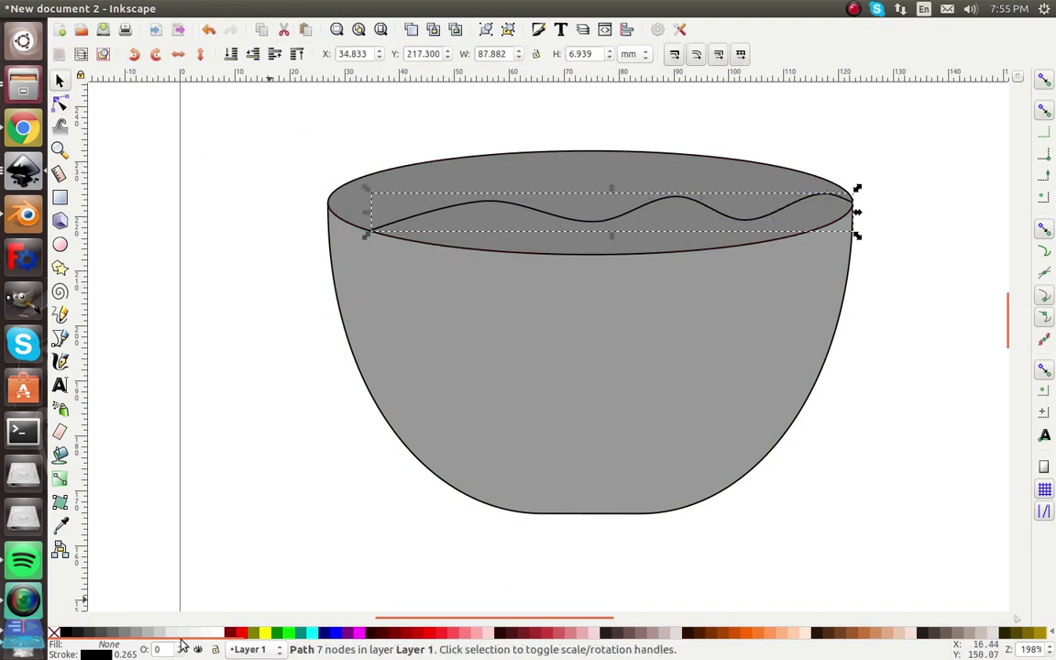
# - Try a light gray fill on the open wavy line, and reset it to no fill with a black stroke
pyautogui.click(154, 633)
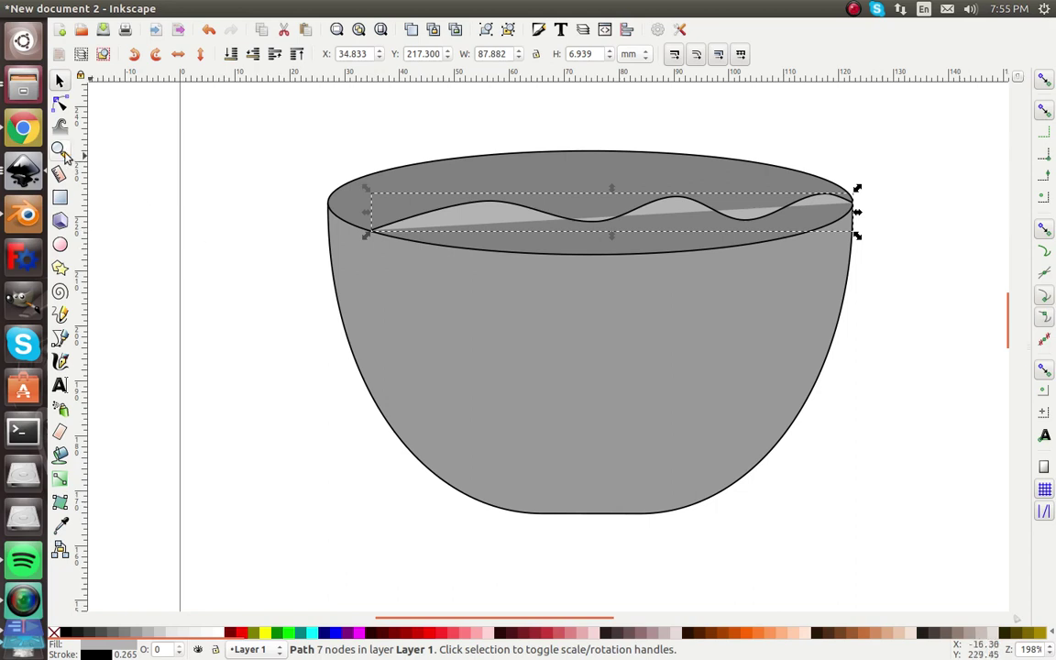
pyautogui.click(58, 339)
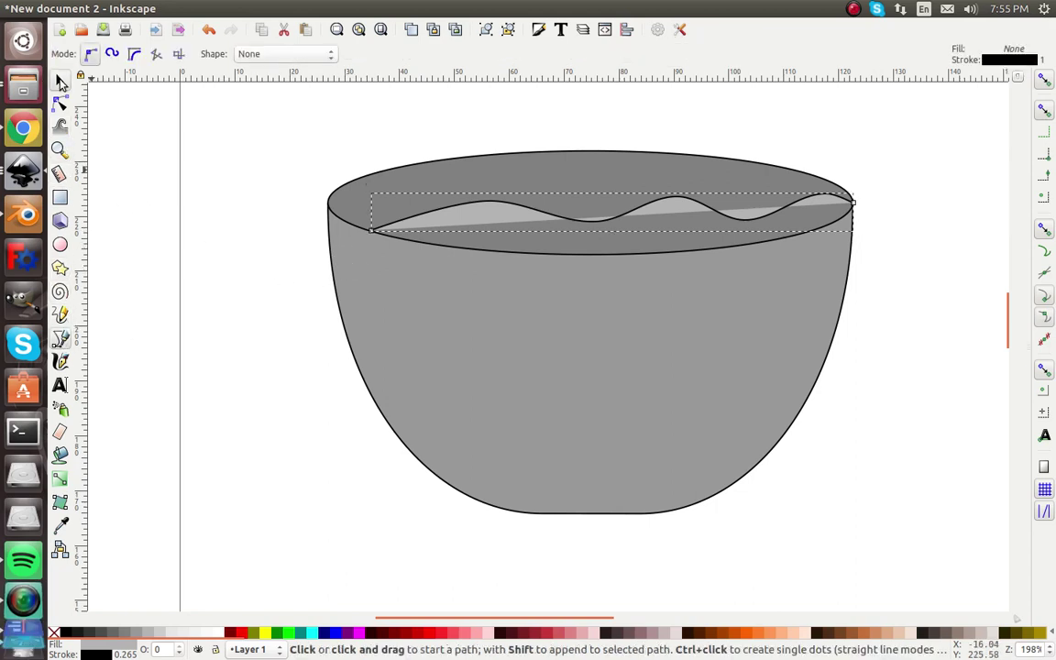
pyautogui.click(59, 81)
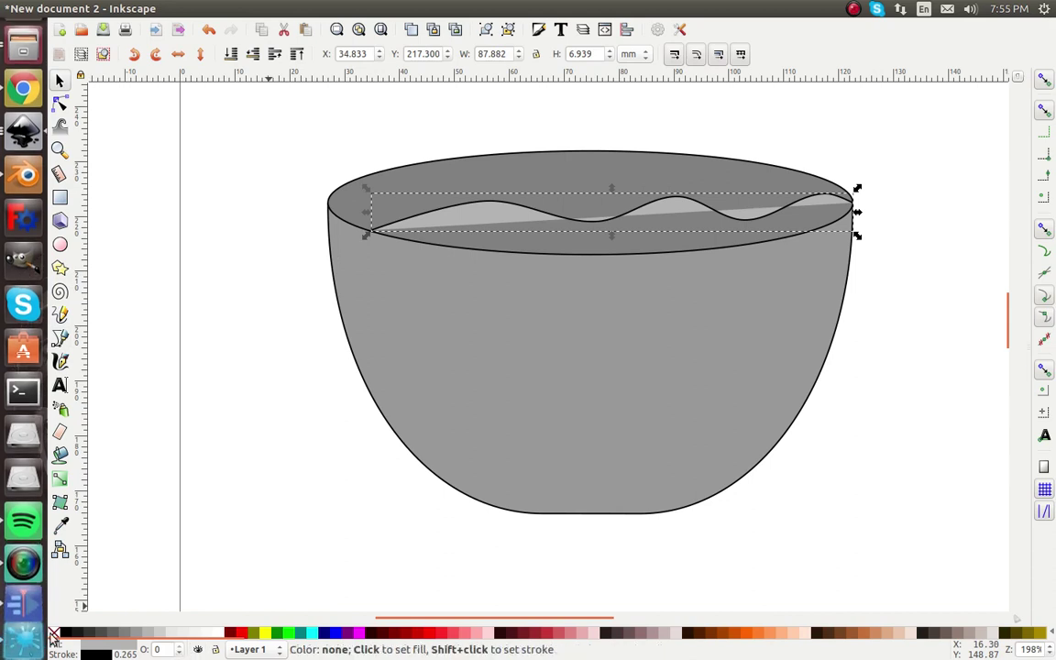
pyautogui.keyDown('shift'); pyautogui.click(54, 633); pyautogui.keyUp('shift')
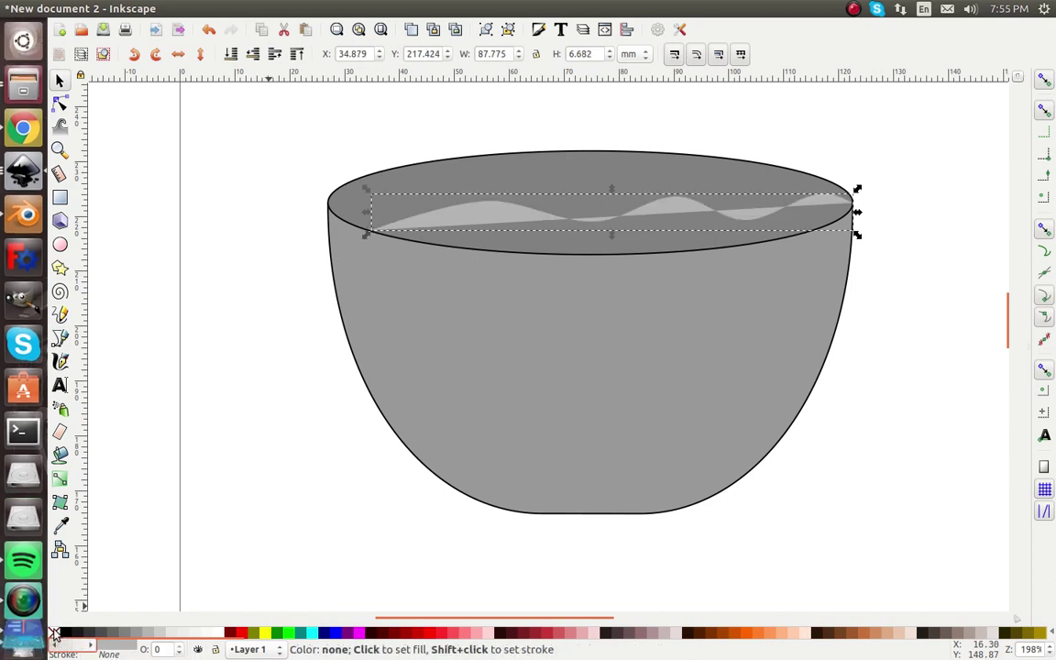
pyautogui.click(54, 632)
pyautogui.keyDown('shift'); pyautogui.click(61, 632); pyautogui.keyUp('shift')
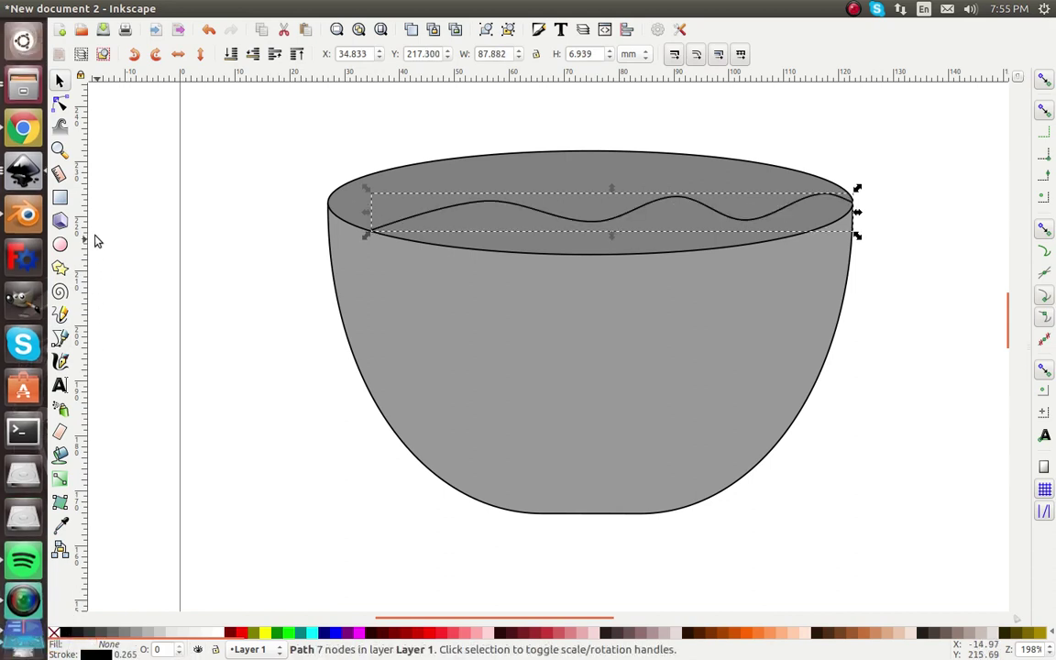
# - Close the wavy path with a straight segment between its start node and its end node on the bowl's rim
pyautogui.click(59, 337)
pyautogui.scroll(5, 447, 243)
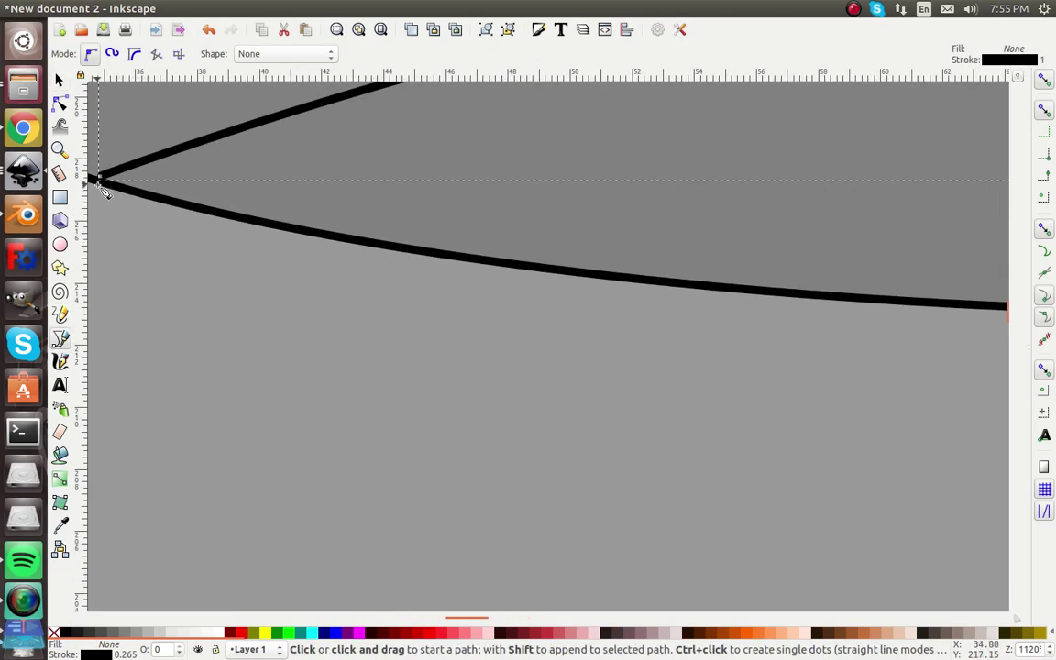
pyautogui.click(99, 179)
pyautogui.scroll(-7, 192, 194)
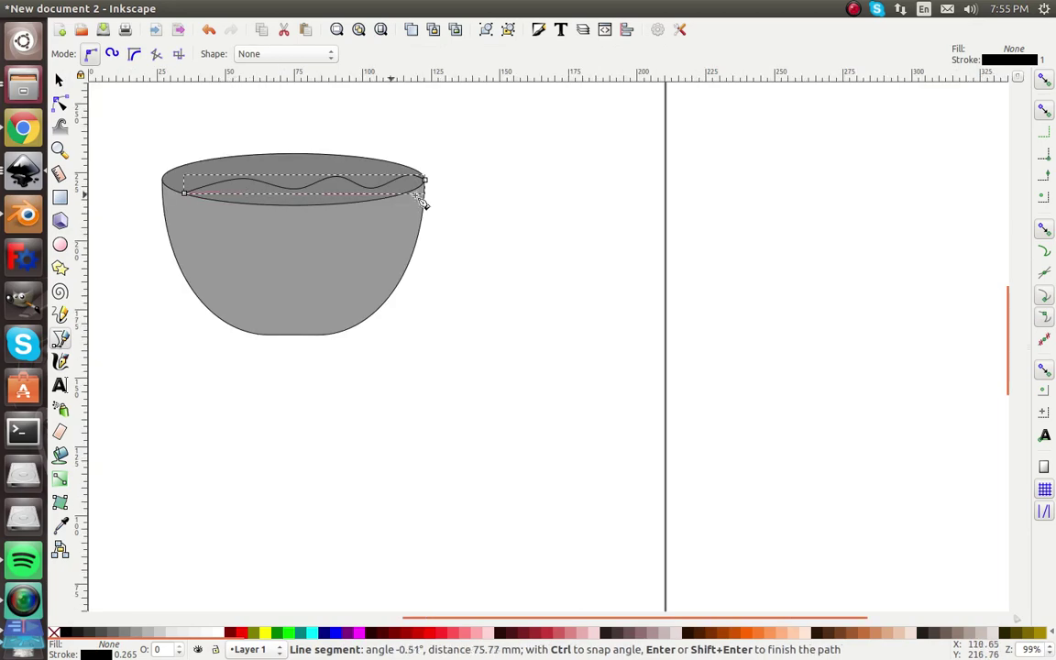
pyautogui.scroll(8, 432, 178)
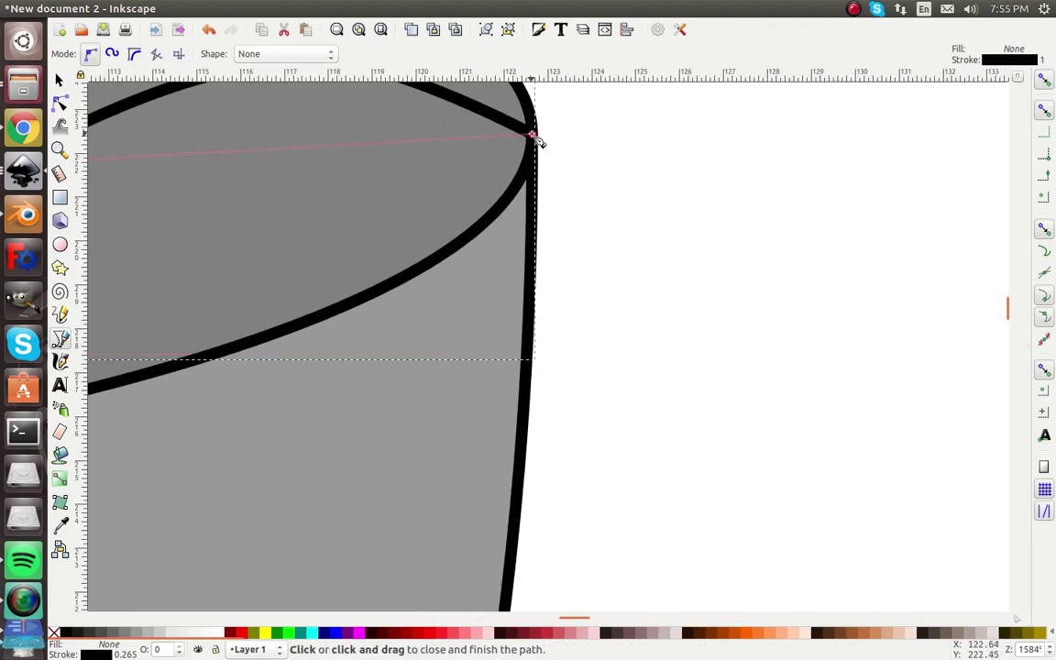
pyautogui.click(534, 136)
pyautogui.scroll(-6, 514, 151)
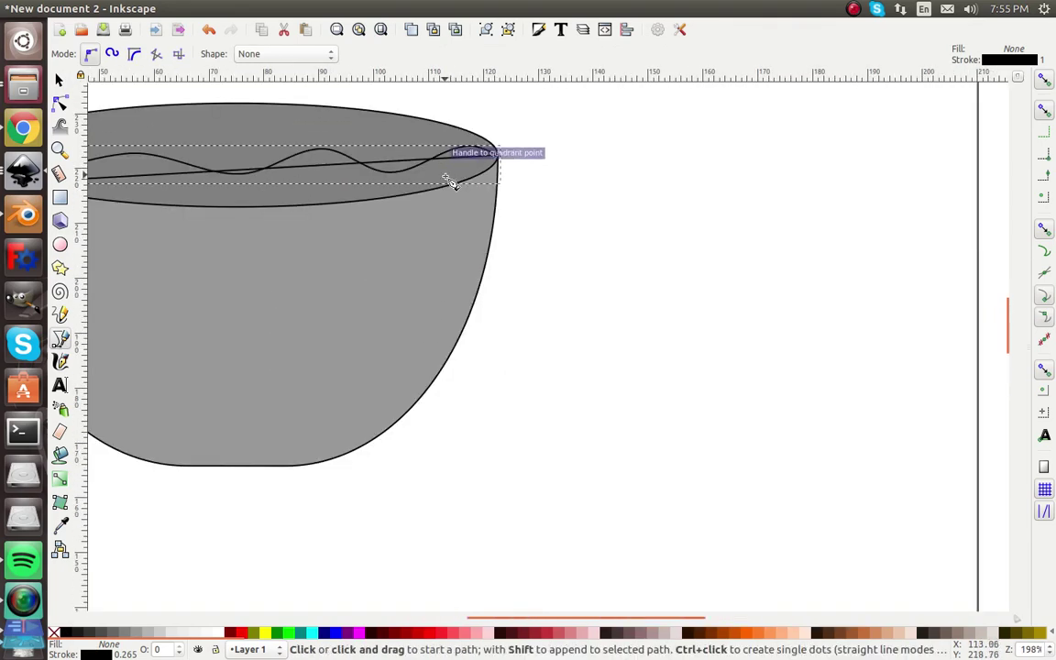
pyautogui.press('s')
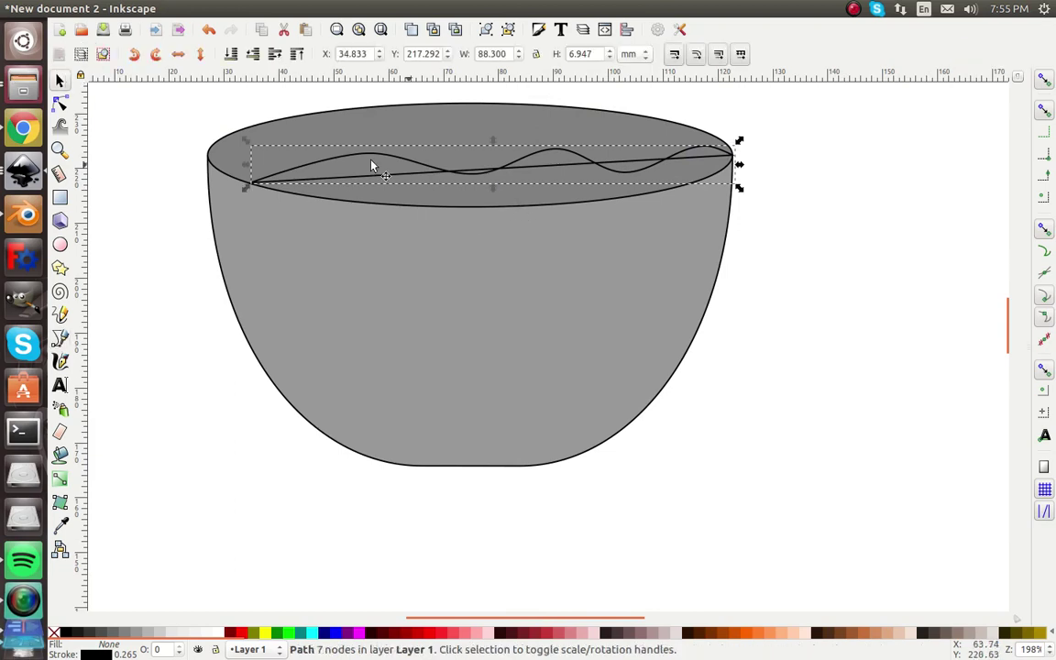
# - Bend the wavy path's straight closing segment and adjust its handles so it follows the front edge of the ellipse
pyautogui.click(60, 103)
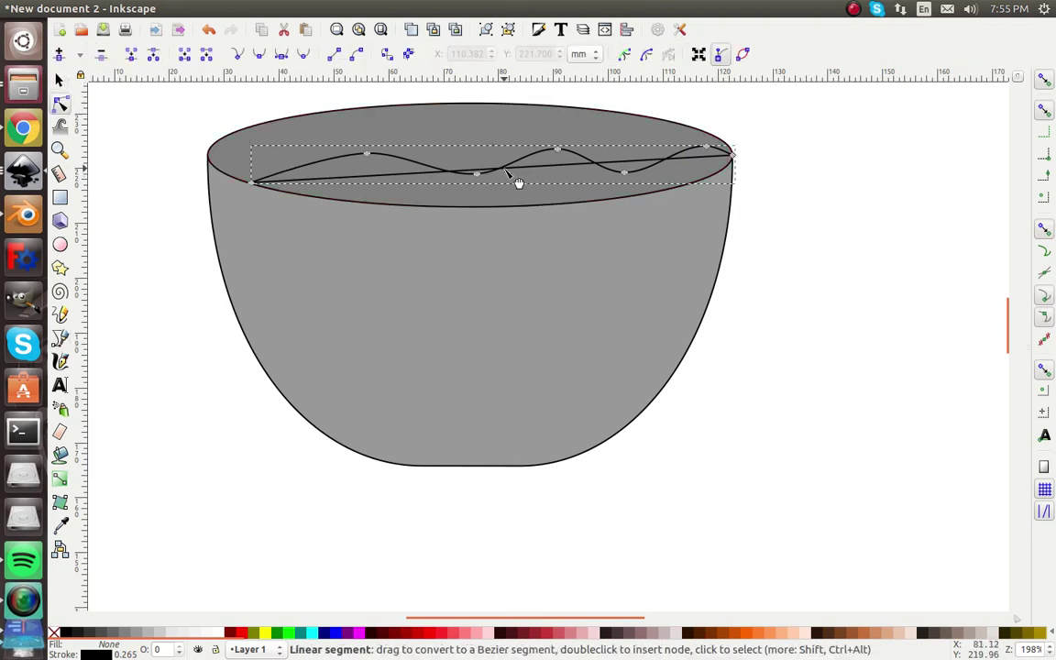
pyautogui.moveTo(518, 183); pyautogui.dragTo(513, 211)
pyautogui.click(251, 183)
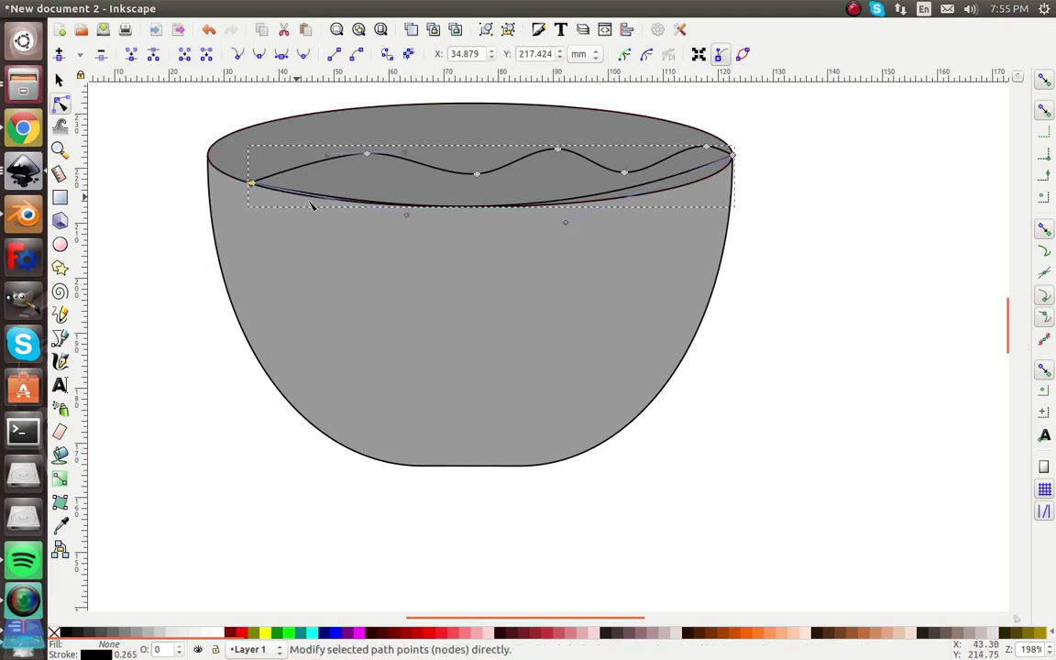
pyautogui.moveTo(406, 217); pyautogui.dragTo(344, 213)
pyautogui.moveTo(565, 225); pyautogui.dragTo(725, 214)
pyautogui.moveTo(342, 212); pyautogui.dragTo(328, 219)
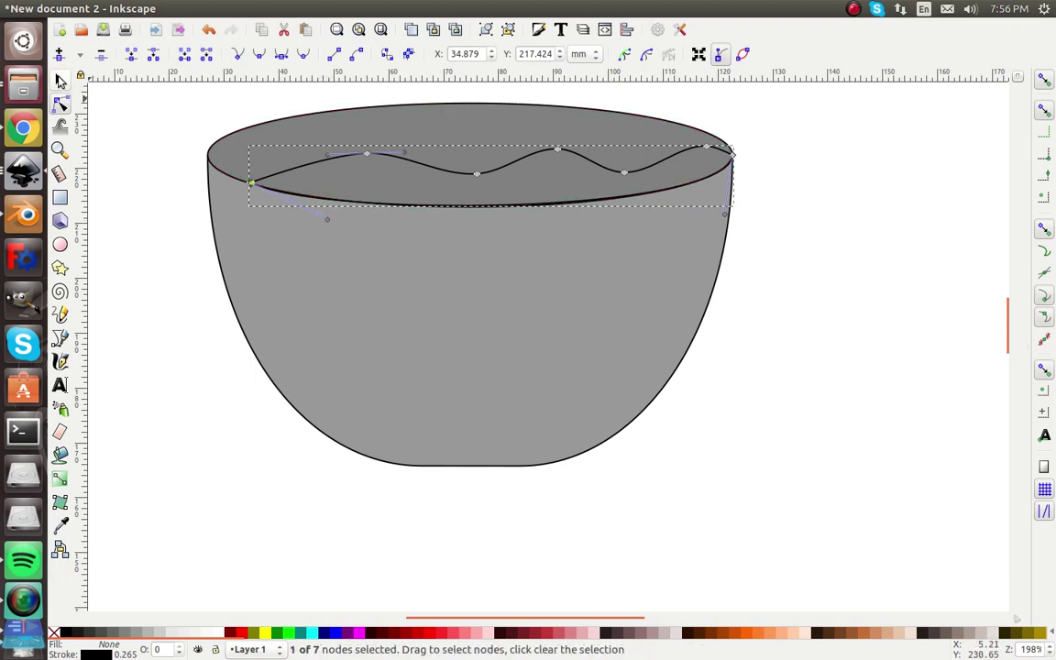
pyautogui.click(59, 80)
pyautogui.click(113, 108)
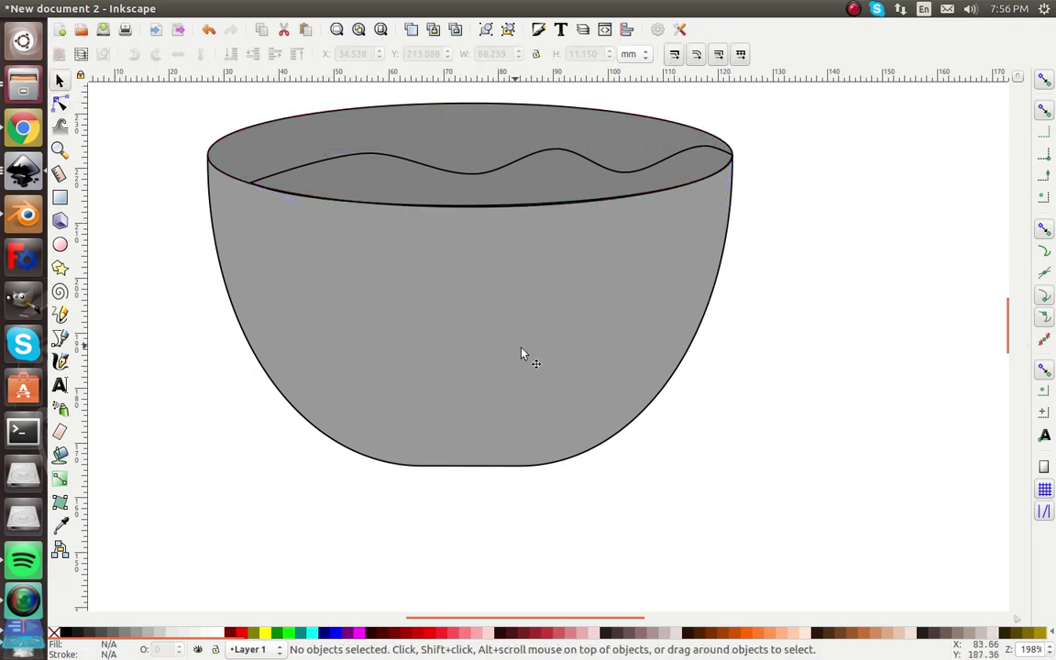
# - Fill the closed wavy shape inside the bowl with 5% gray
pyautogui.click(441, 169)
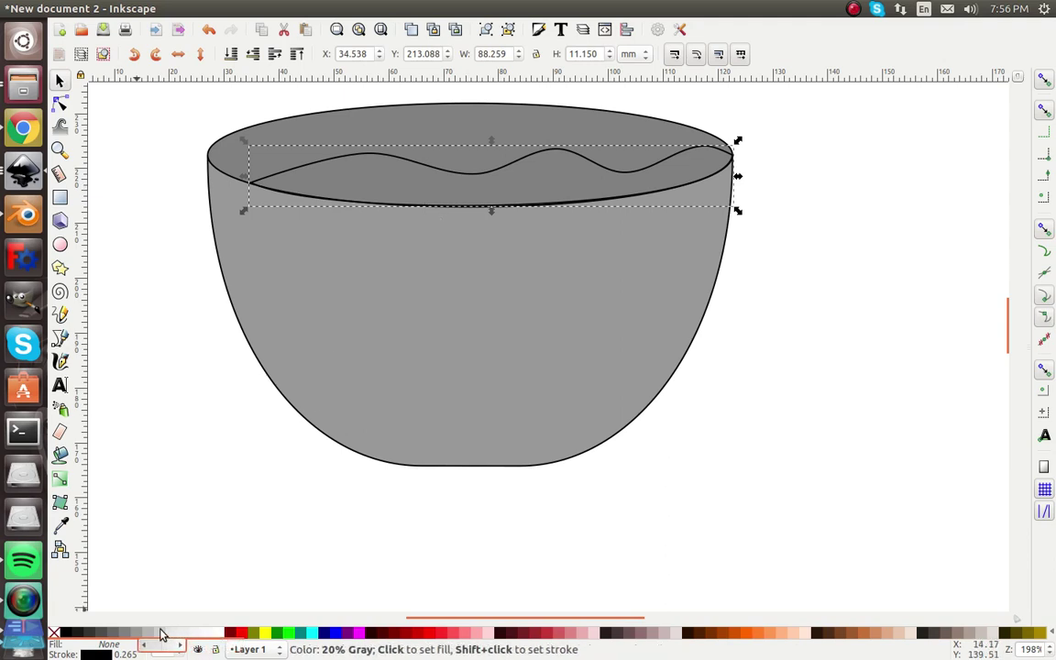
pyautogui.click(157, 633)
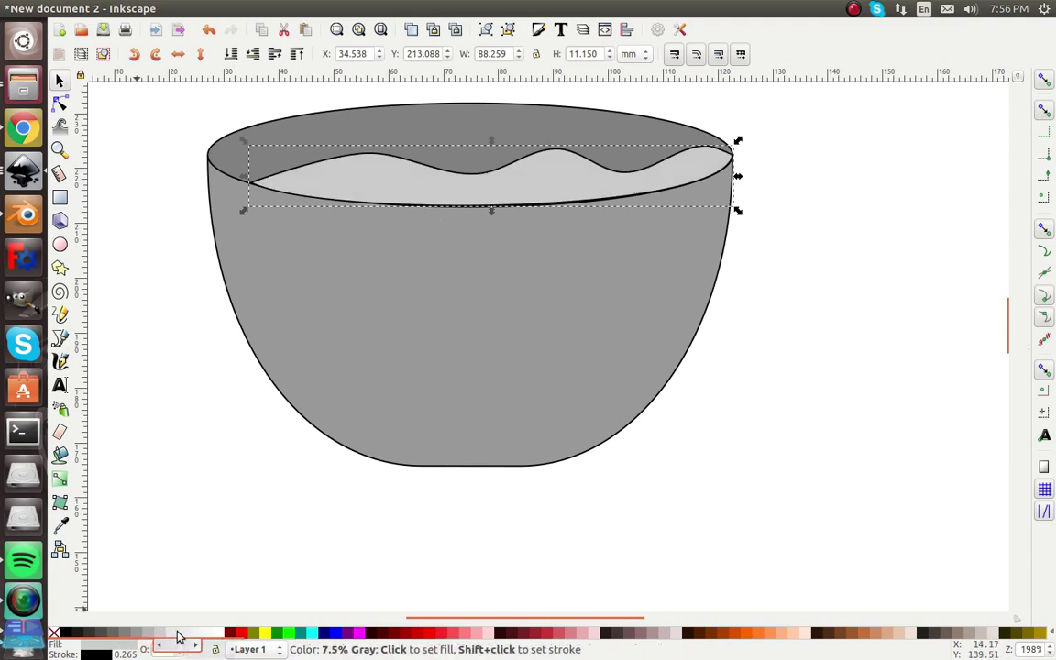
pyautogui.click(186, 633)
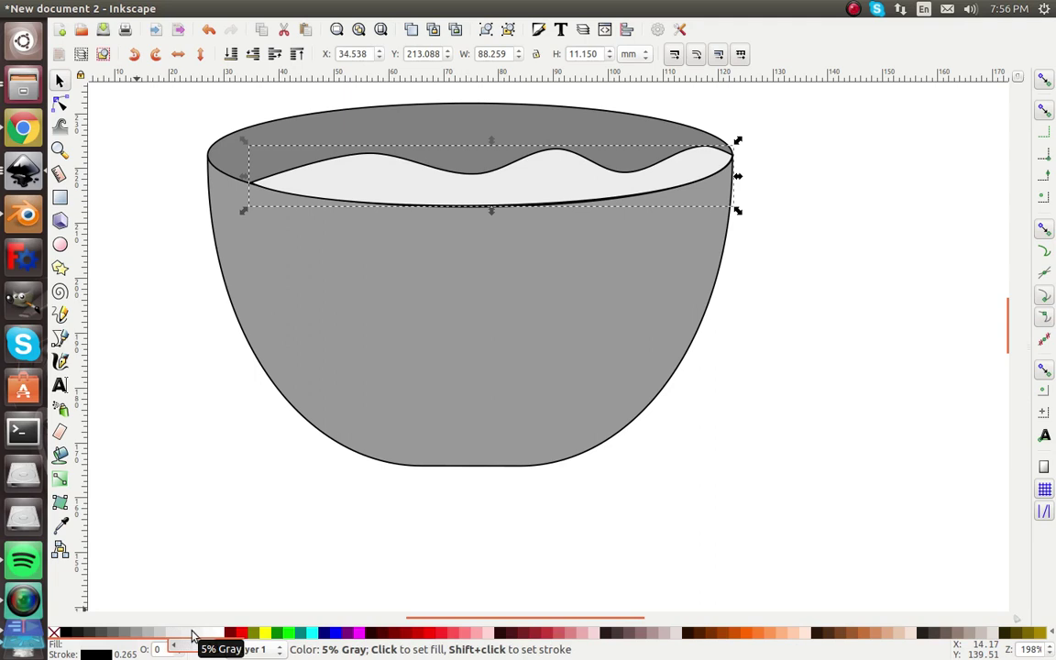
pyautogui.click(399, 486)
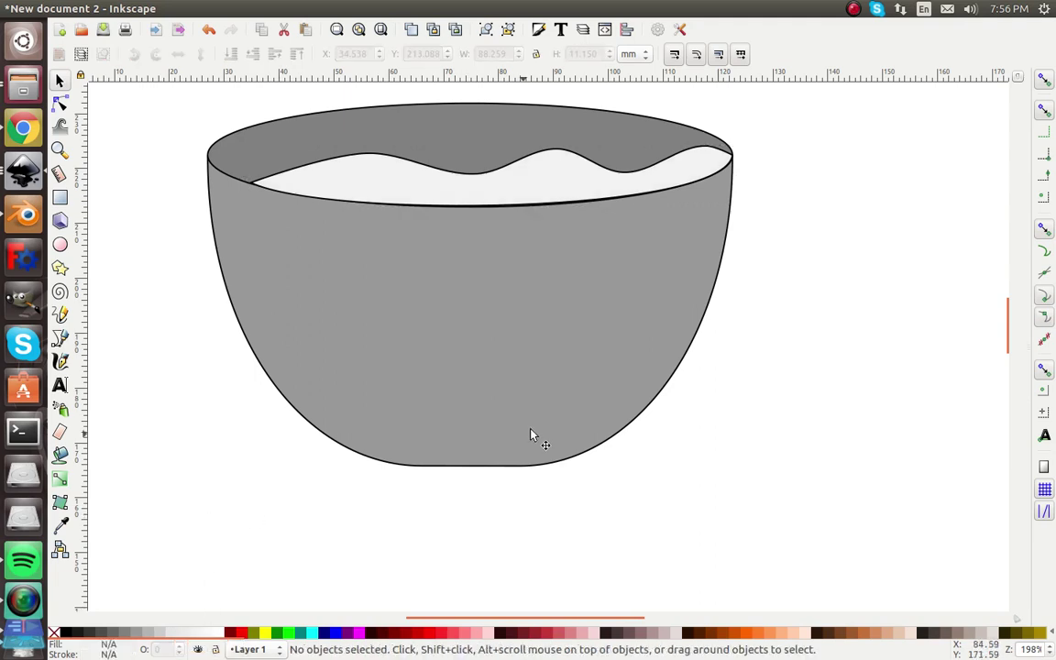
# - Draw a small circle about 5 mm in diameter on the empty canvas outside the page, to the left of the bowl
pyautogui.scroll(-2, 465, 112)
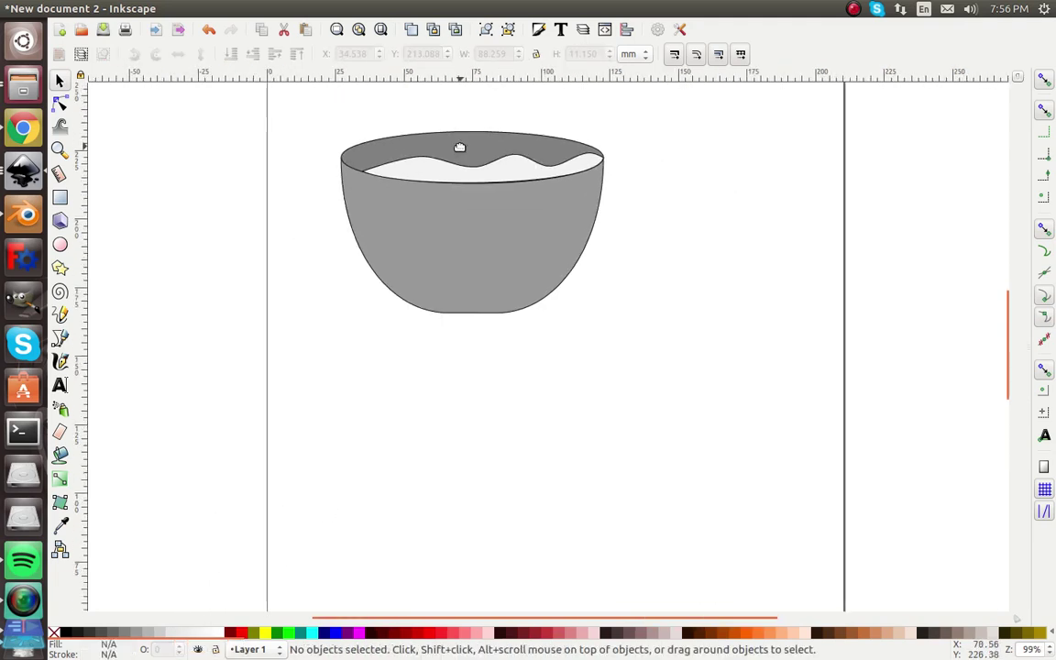
pyautogui.moveTo(459, 147); pyautogui.dragTo(448, 188)
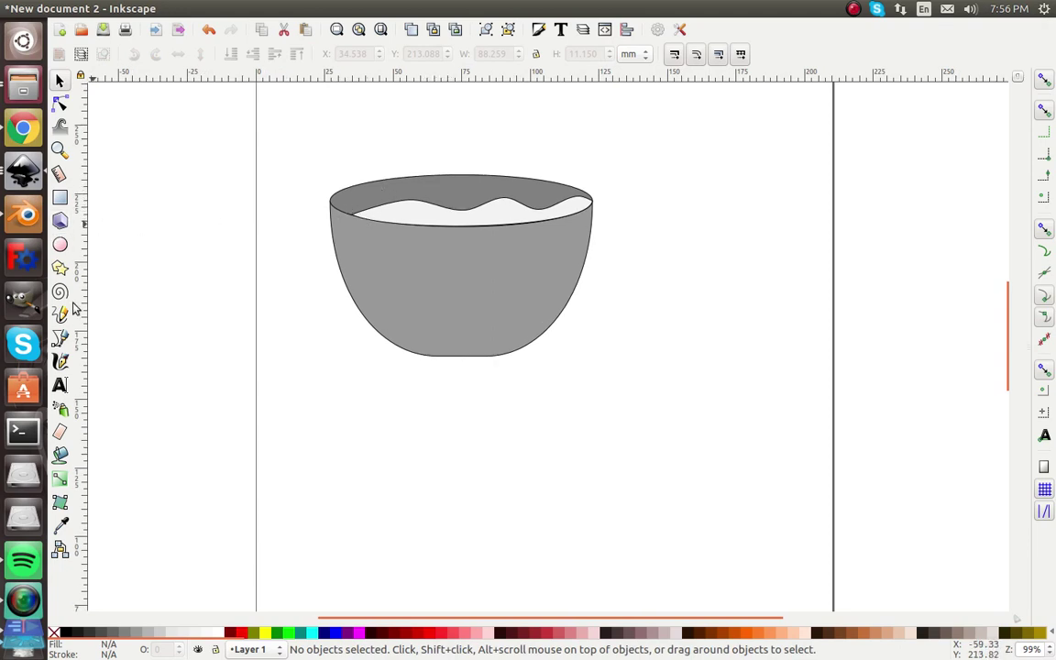
pyautogui.click(60, 246)
pyautogui.moveTo(197, 214); pyautogui.dragTo(332, 342)
pyautogui.scroll(6, 213, 224)
pyautogui.scroll(2, 211, 221)
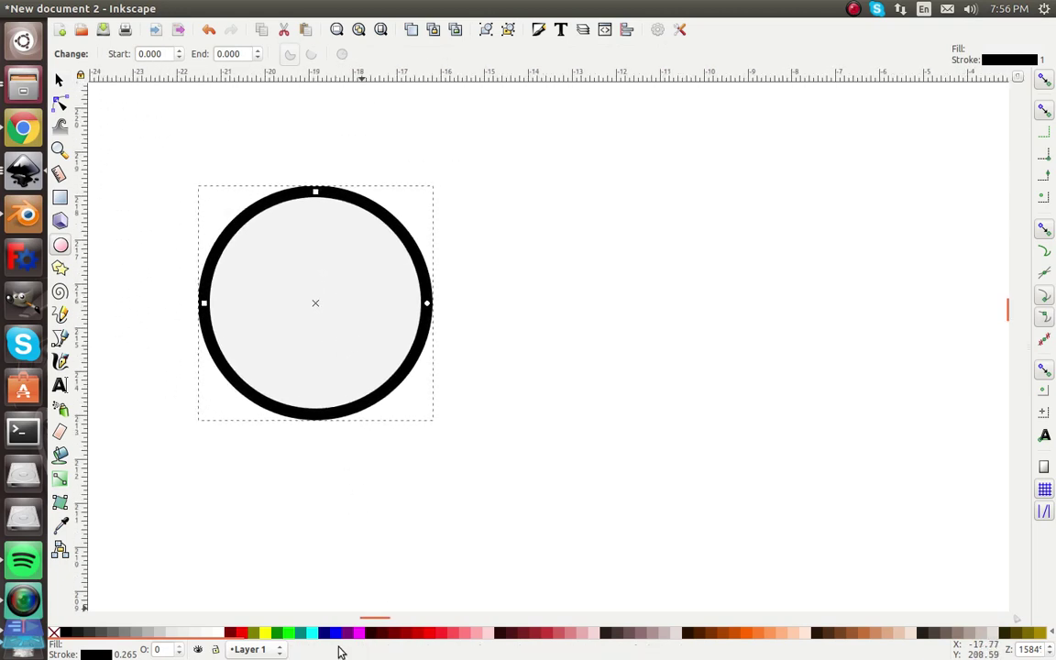
# - Fill the small circle with dark brown and remove its stroke
pyautogui.scroll(-5, 377, 633)
pyautogui.moveTo(486, 634); pyautogui.dragTo(413, 658)
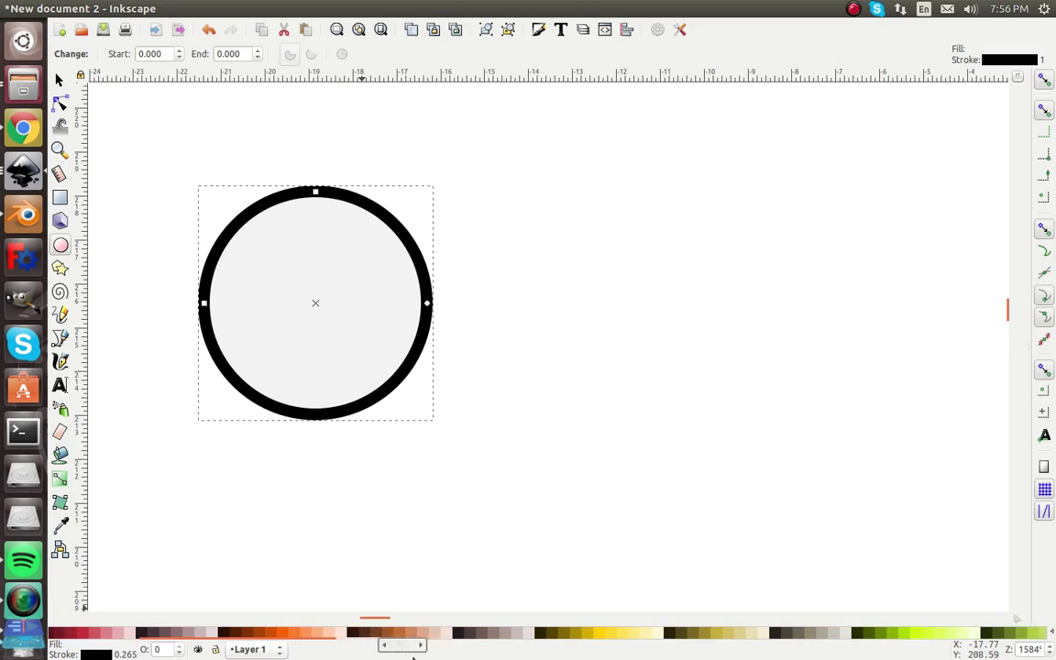
pyautogui.click(236, 636)
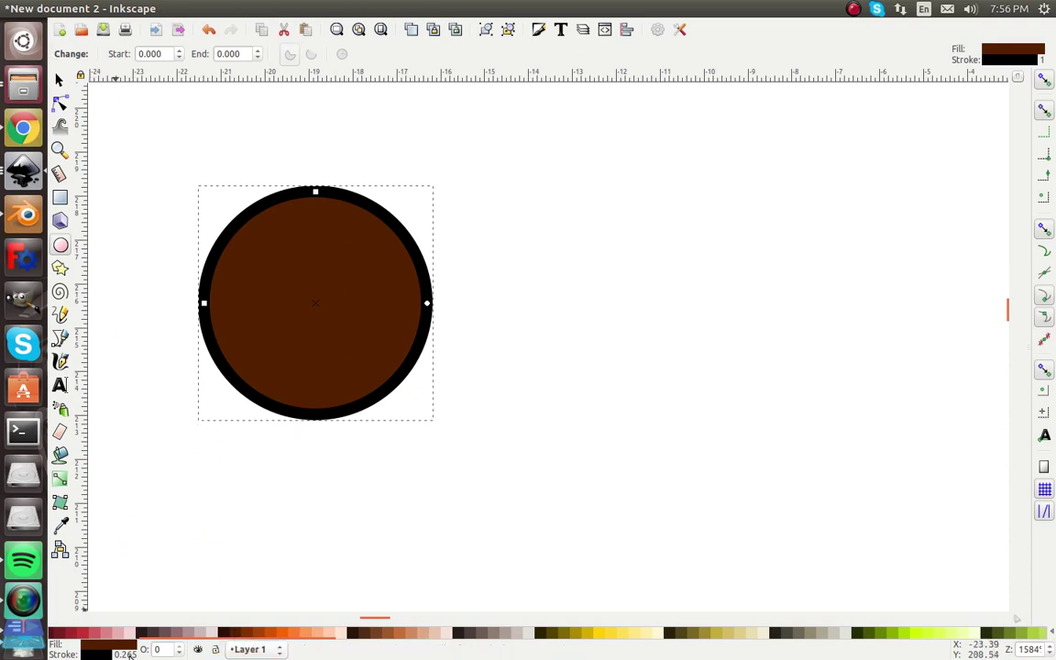
pyautogui.scroll(5, 127, 634)
pyautogui.rightClick(109, 653)
pyautogui.click(132, 645)
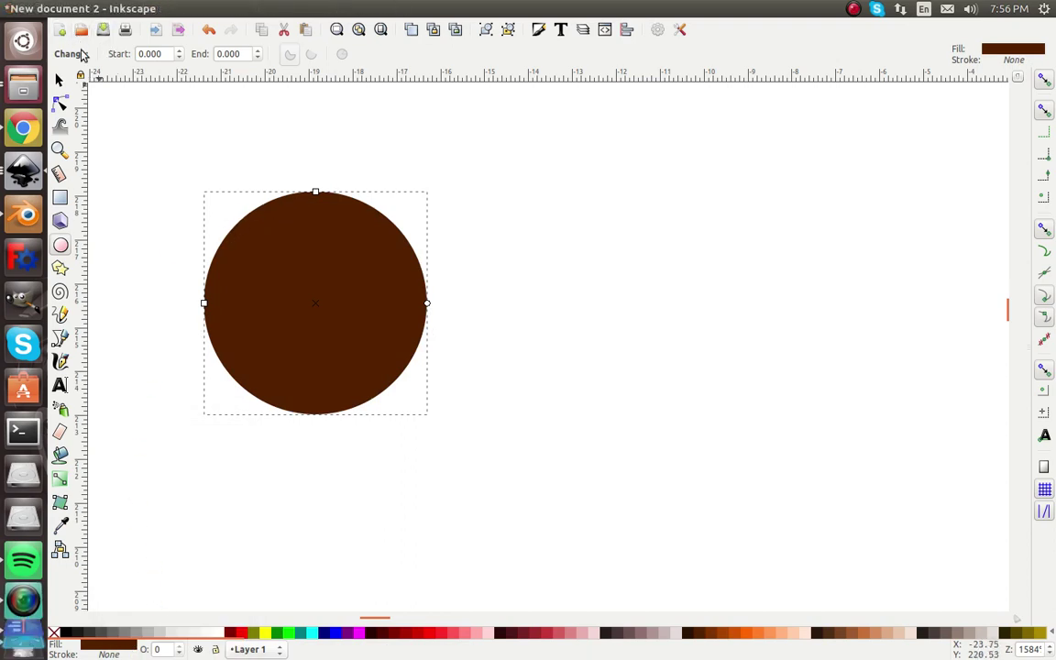
# - Apply a radial gradient to the brown circle, centred left of its middle, and extend both radii beyond the circle's edge
pyautogui.press('g')
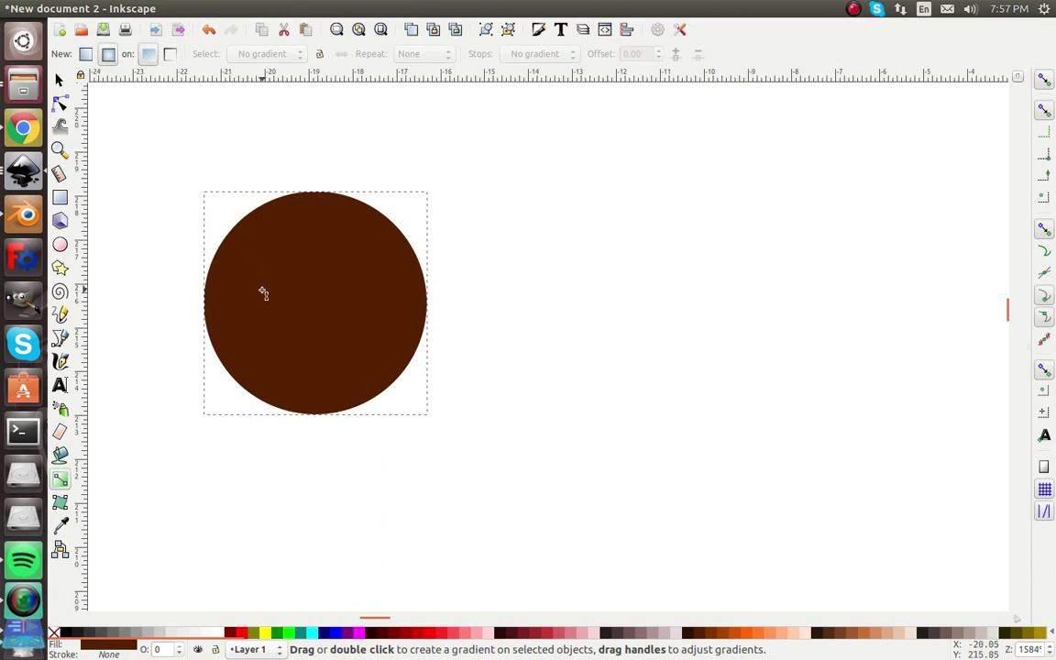
pyautogui.moveTo(260, 297); pyautogui.dragTo(464, 338)
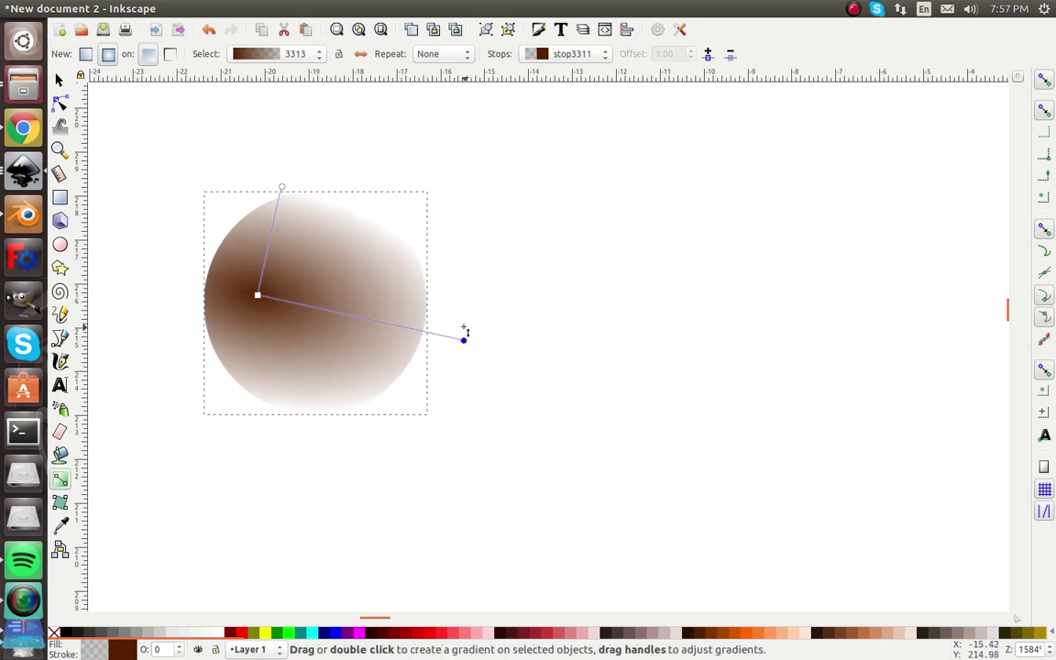
pyautogui.moveTo(282, 187); pyautogui.dragTo(345, 112)
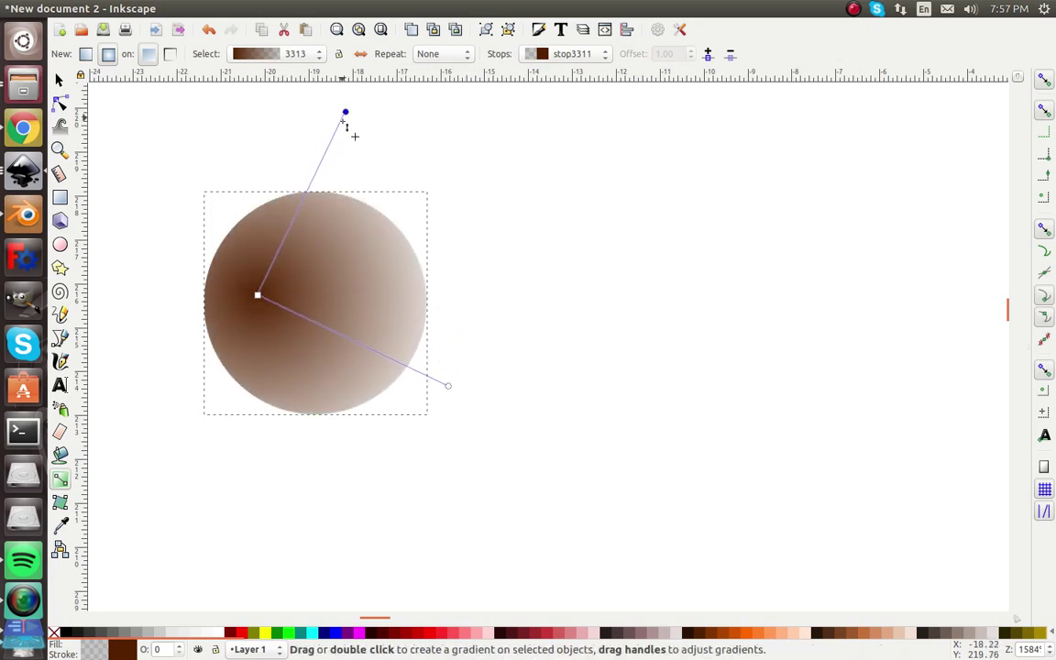
# - Recolour the outer stop of the circle's radial gradient, ending on the opaque light brown #A05A2C
pyautogui.click(448, 386)
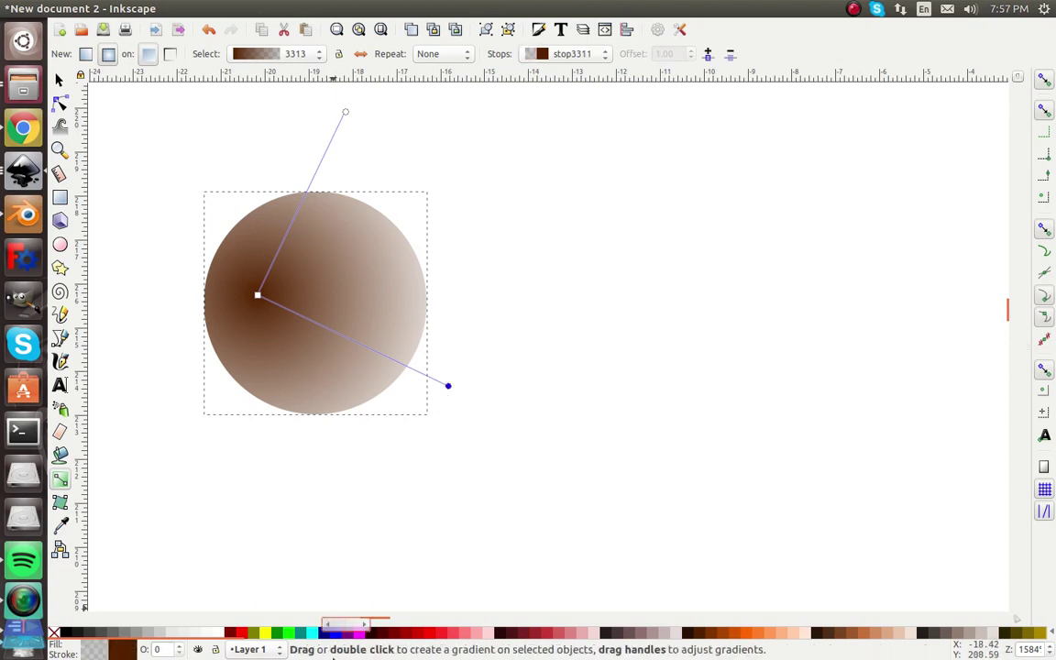
pyautogui.moveTo(342, 646)
pyautogui.mouseDown()
pyautogui.moveTo(891, 650)
pyautogui.moveTo(358, 653)
pyautogui.mouseUp()
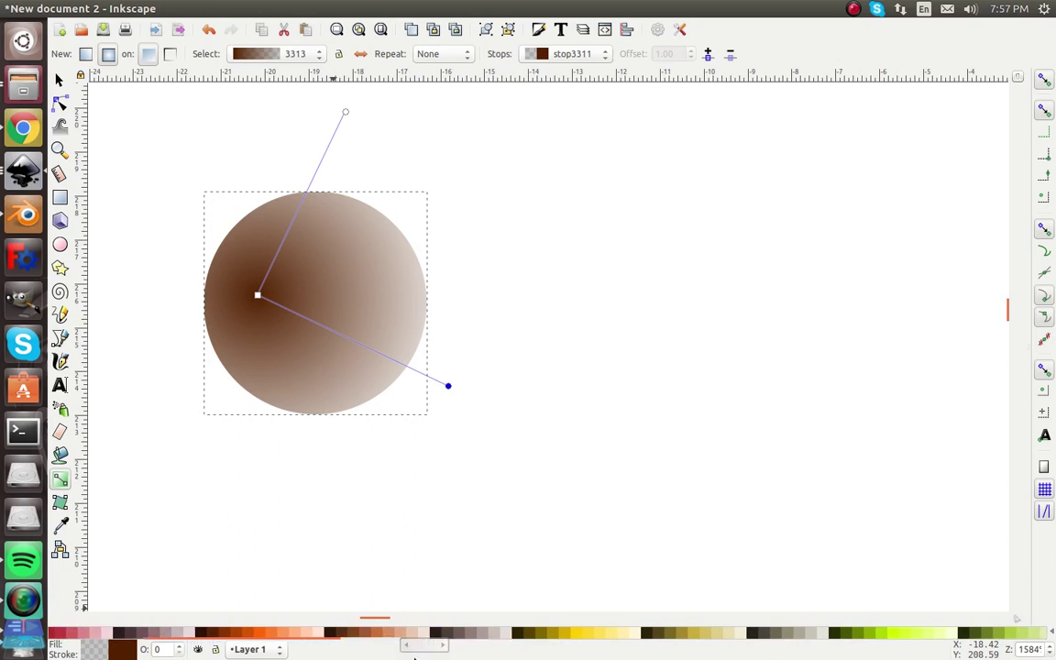
pyautogui.click(339, 634)
pyautogui.click(351, 634)
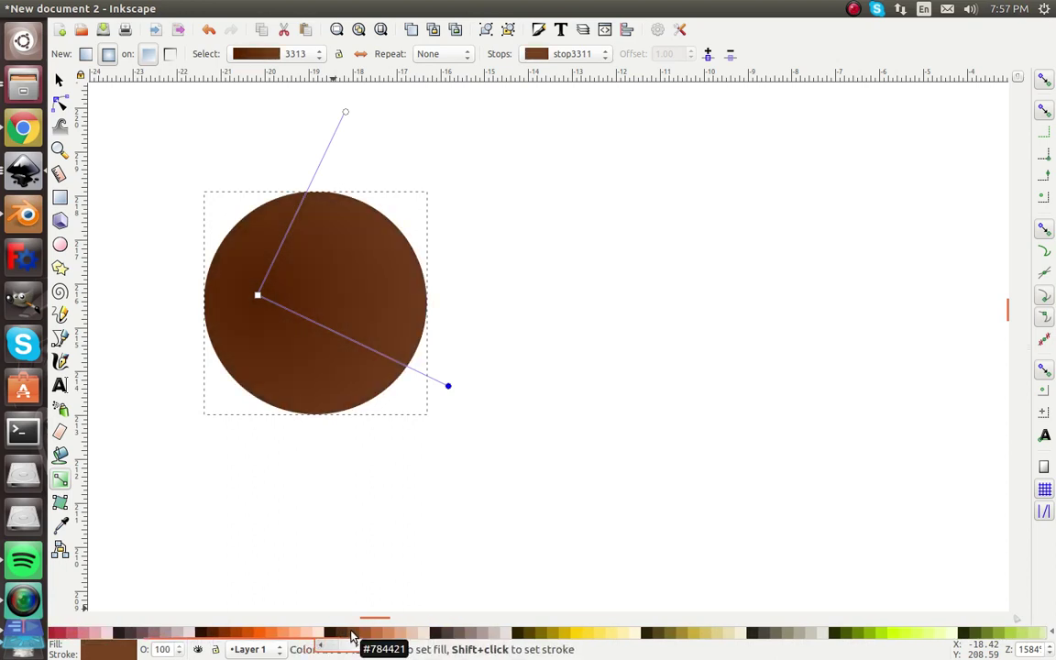
pyautogui.click(359, 635)
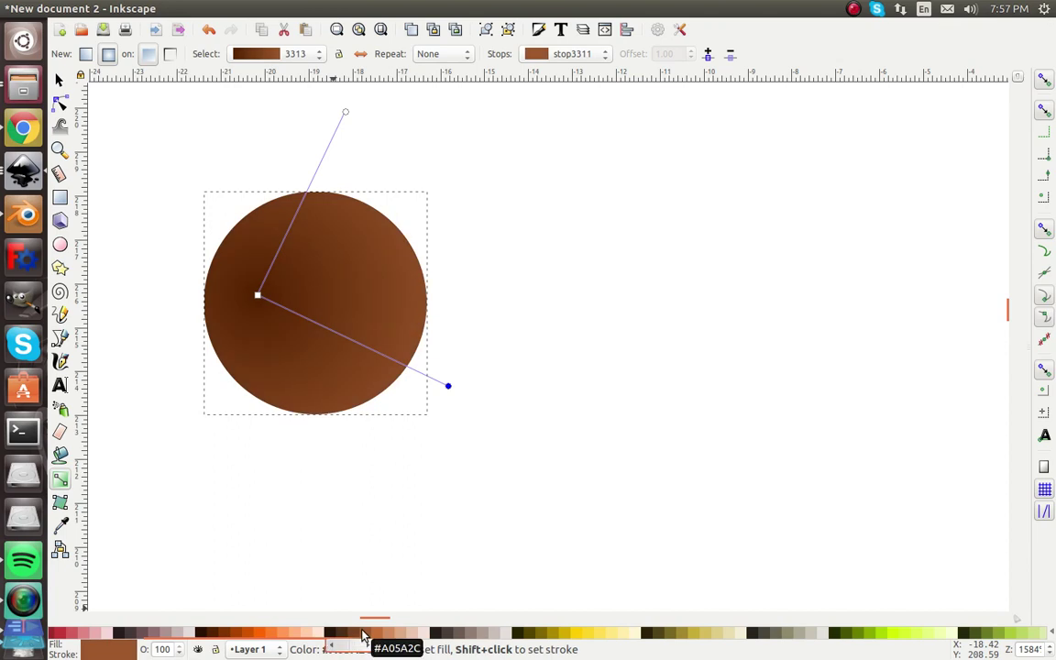
# - Shift the radial gradient's centre slightly toward the circle's middle, darken its centre stop to very dark brown, and lengthen both radii
pyautogui.moveTo(448, 387); pyautogui.dragTo(468, 397)
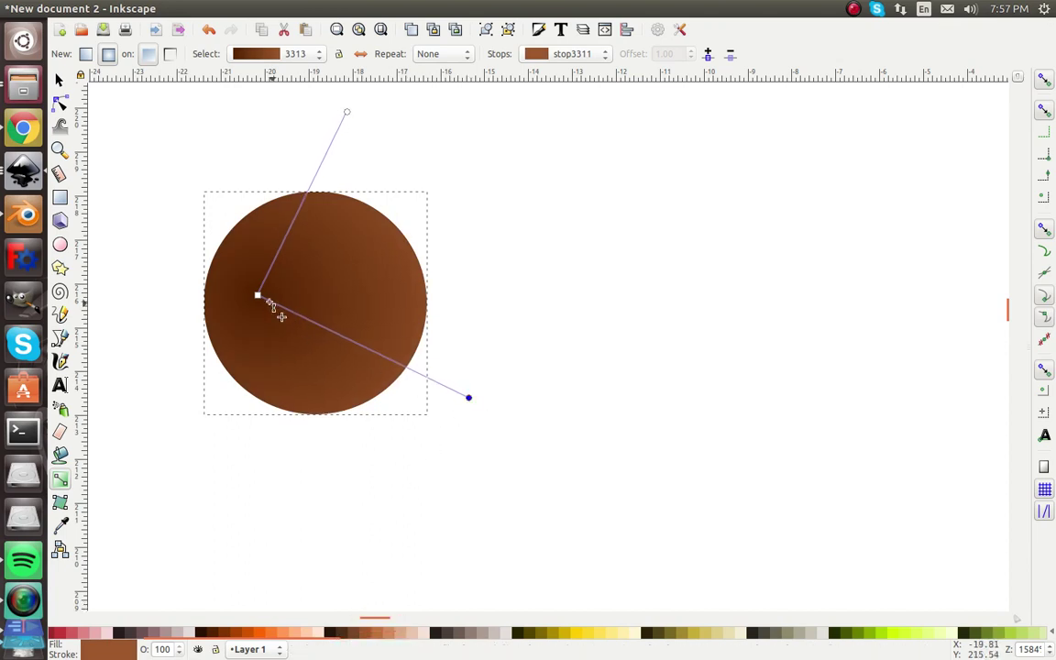
pyautogui.moveTo(259, 296); pyautogui.dragTo(277, 303)
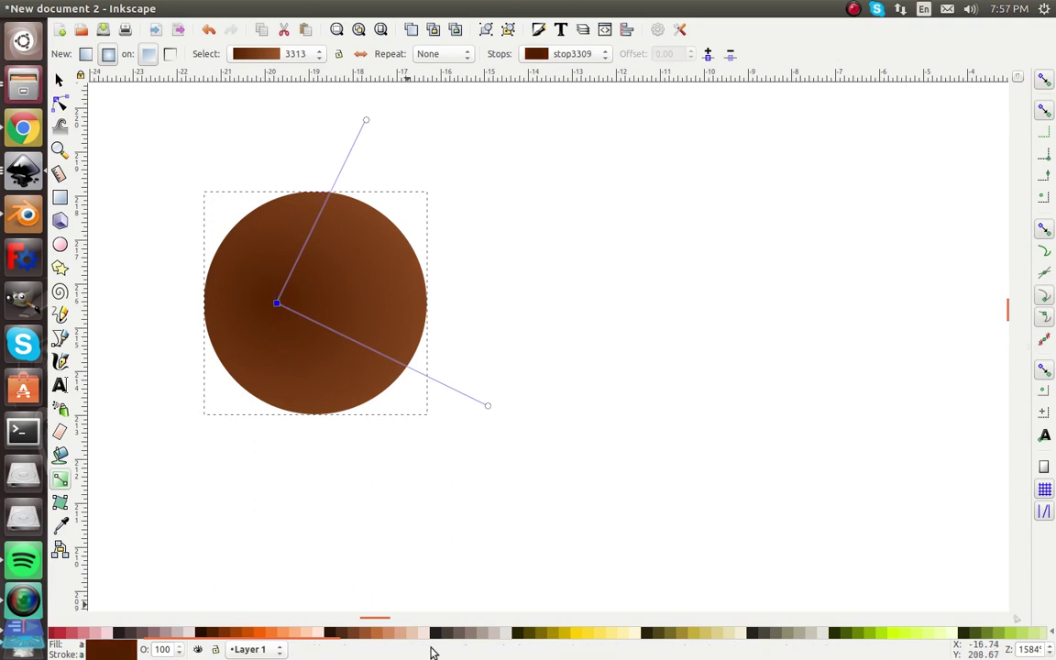
pyautogui.click(201, 632)
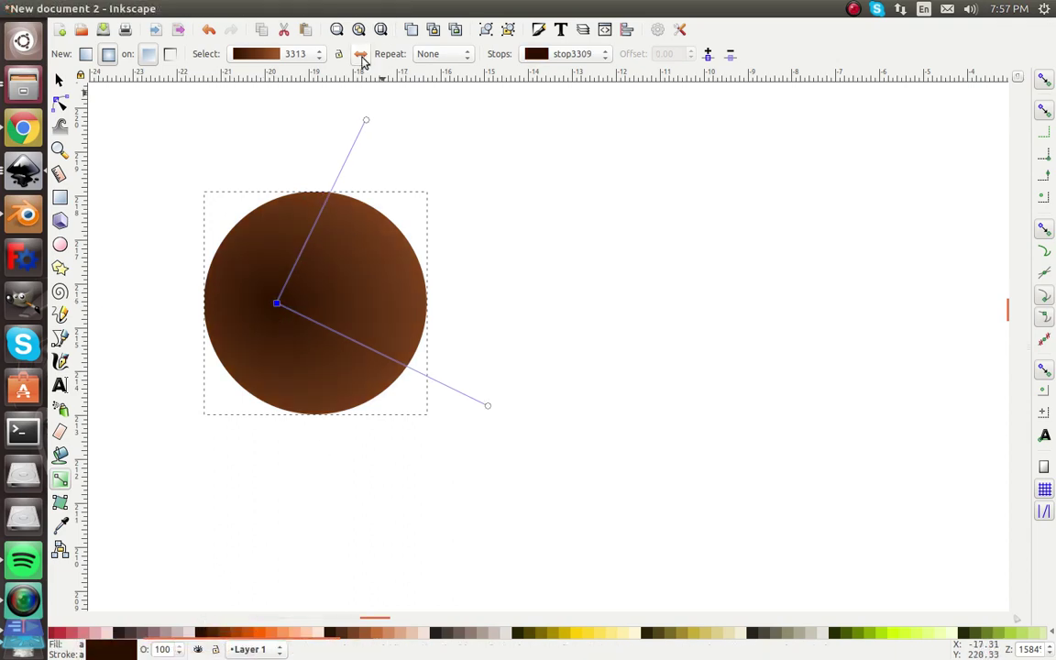
pyautogui.moveTo(370, 120); pyautogui.dragTo(420, 80)
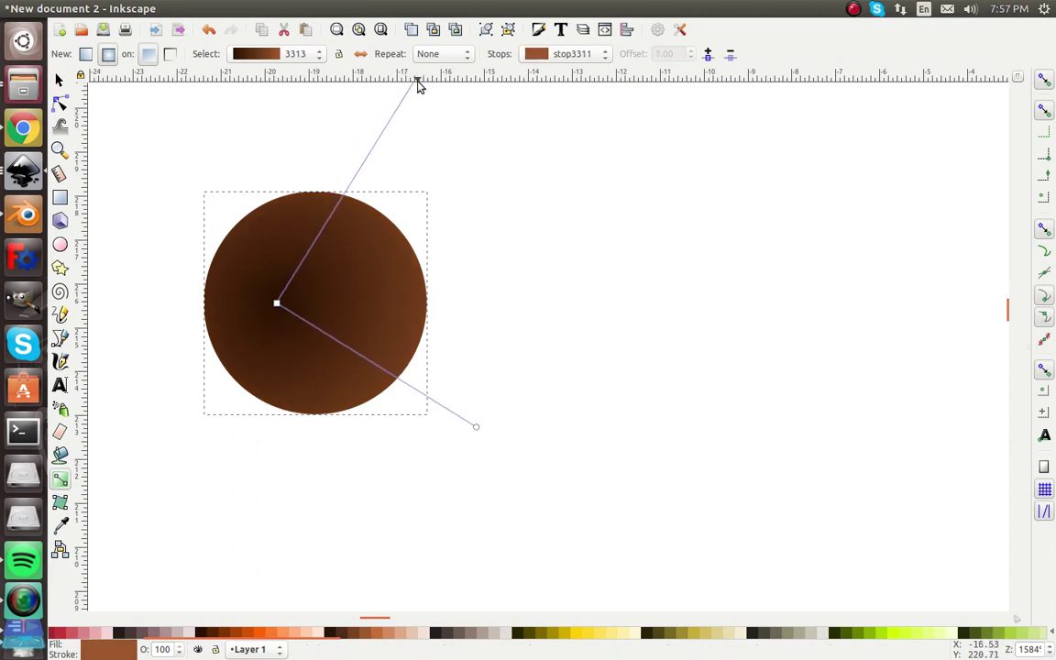
pyautogui.moveTo(477, 428); pyautogui.dragTo(514, 451)
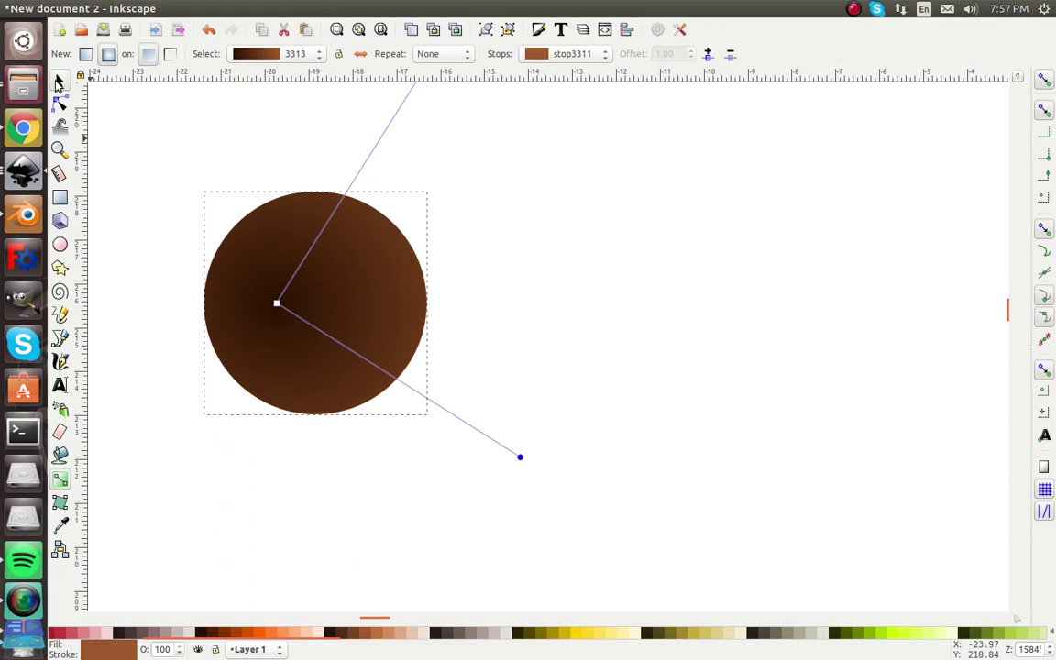
# - Recolour the outer stop of the circle's radial gradient to a darker reddish brown
pyautogui.click(59, 81)
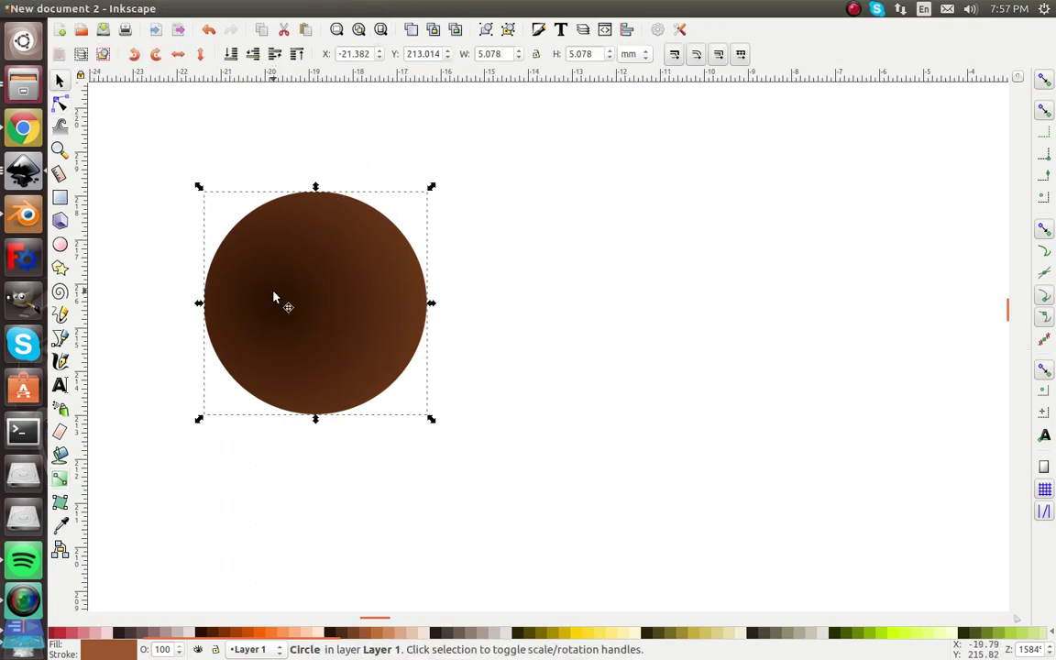
pyautogui.press('e')
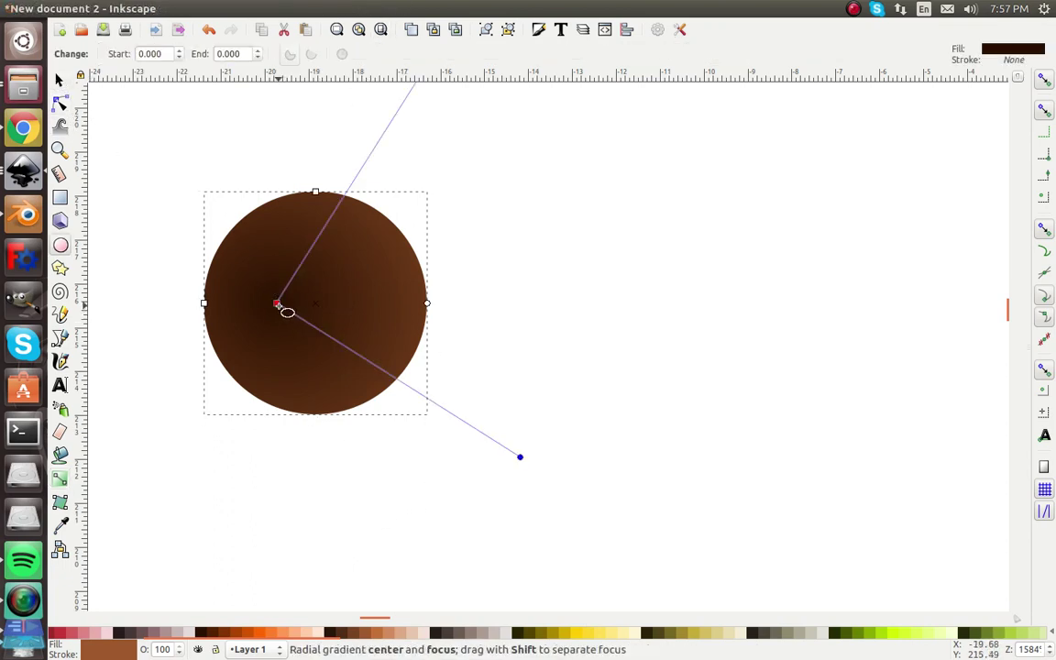
pyautogui.click(278, 305)
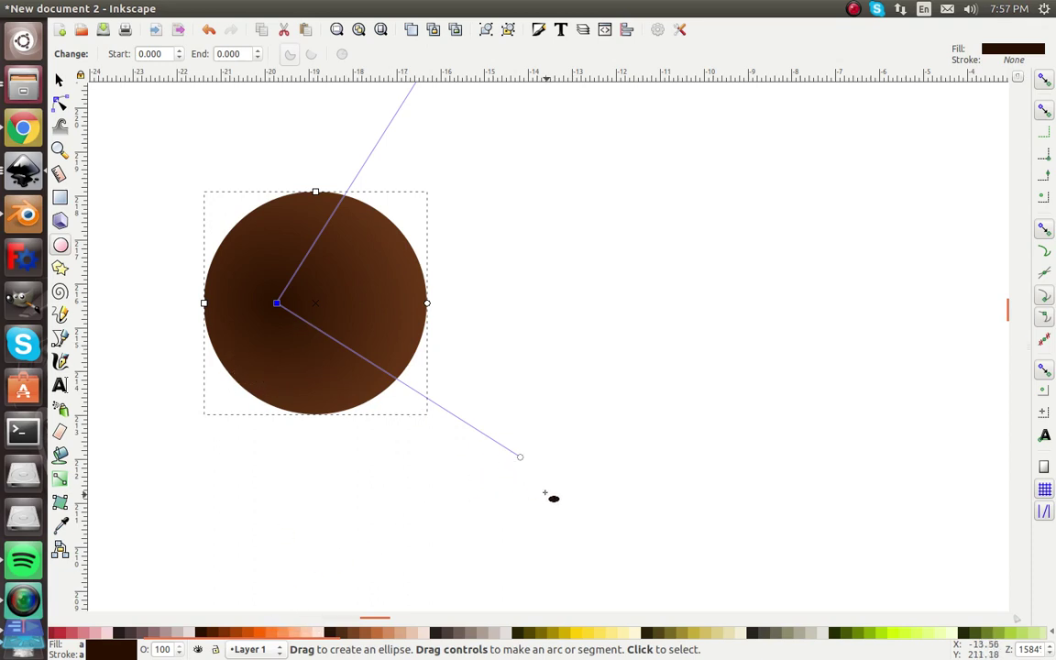
pyautogui.click(521, 457)
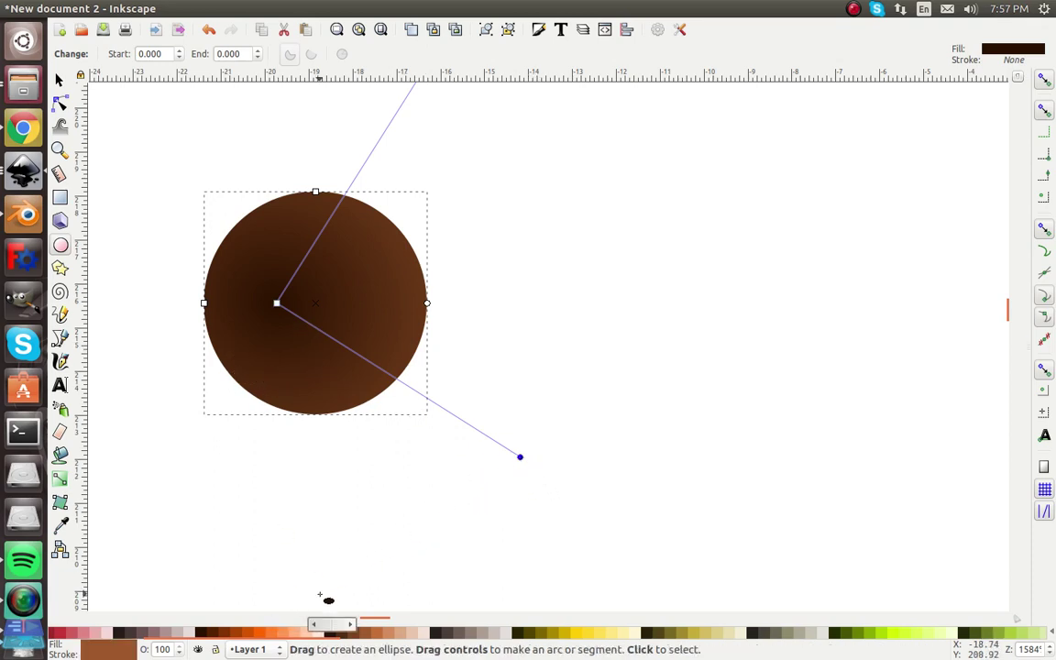
pyautogui.click(200, 633)
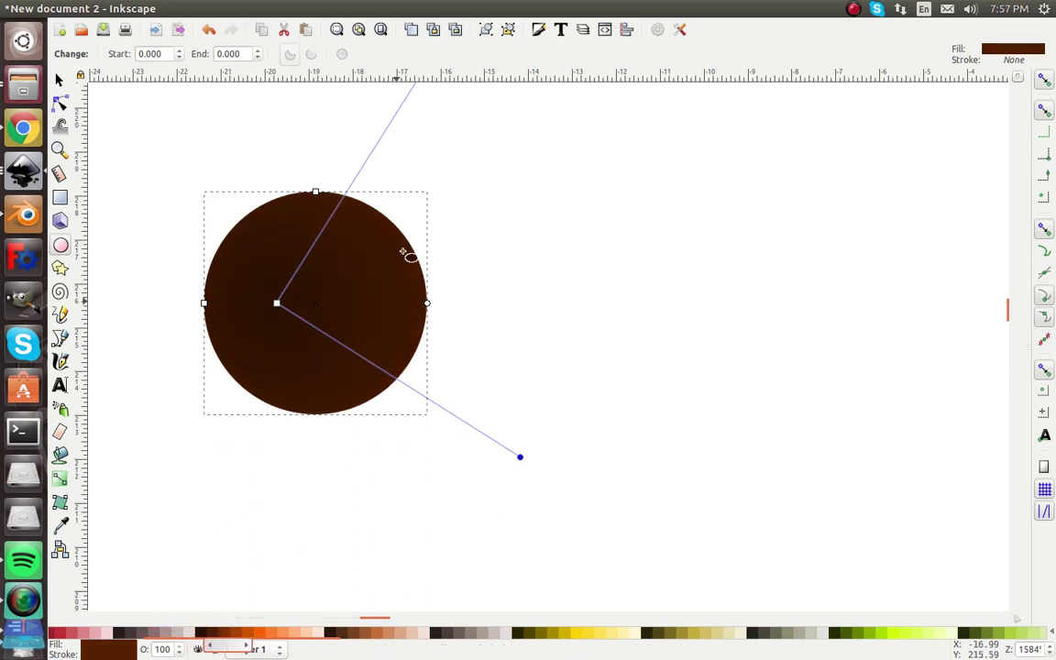
pyautogui.scroll(2, 418, 210)
pyautogui.click(419, 137)
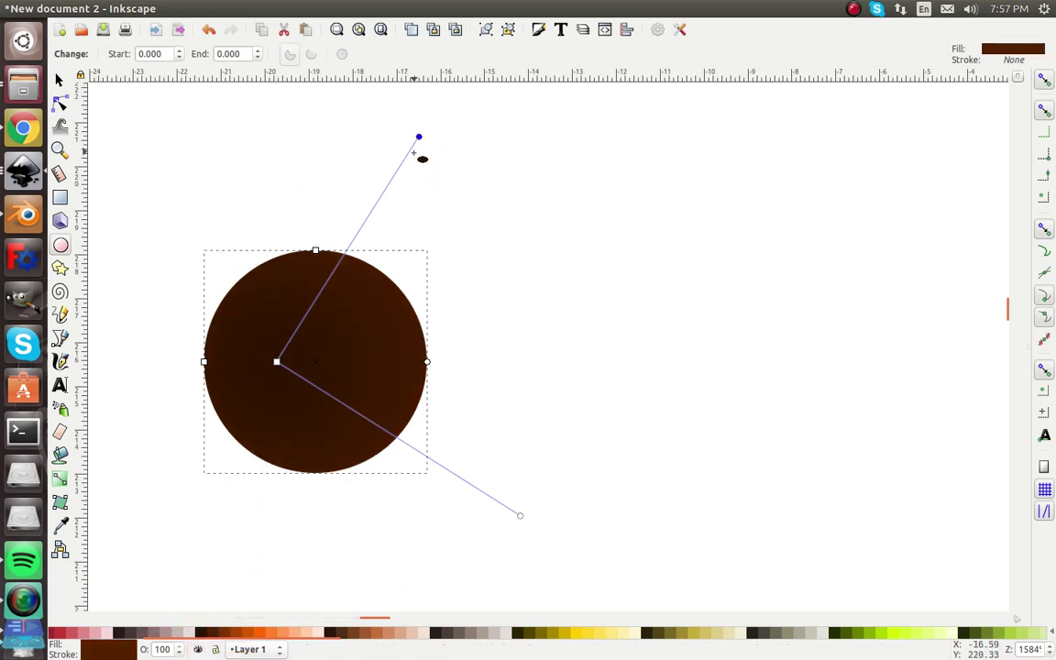
pyautogui.click(277, 362)
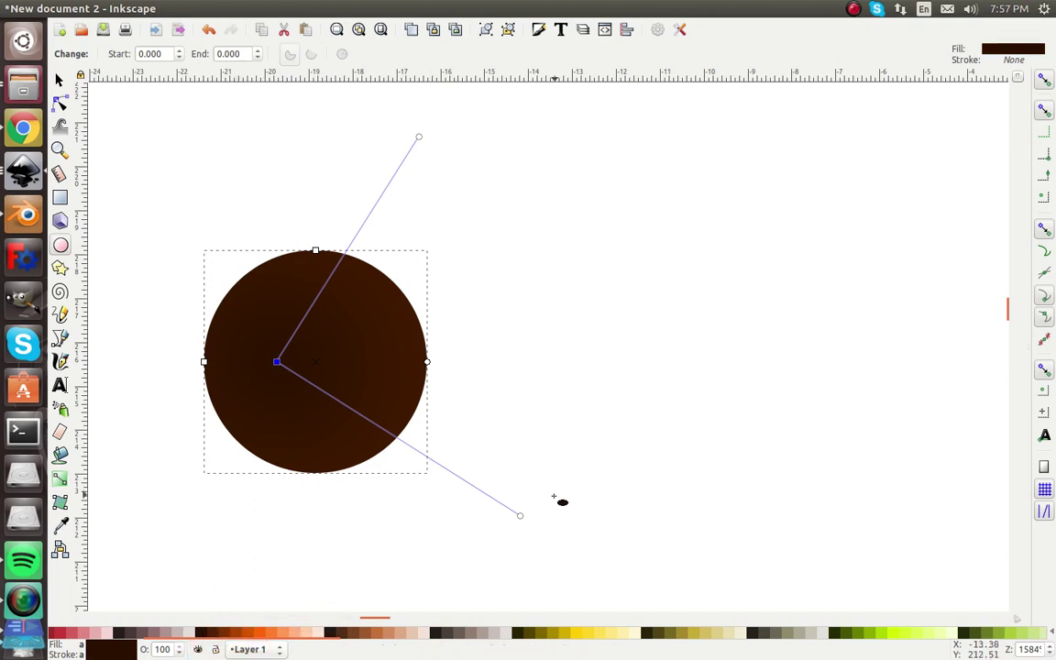
pyautogui.click(520, 515)
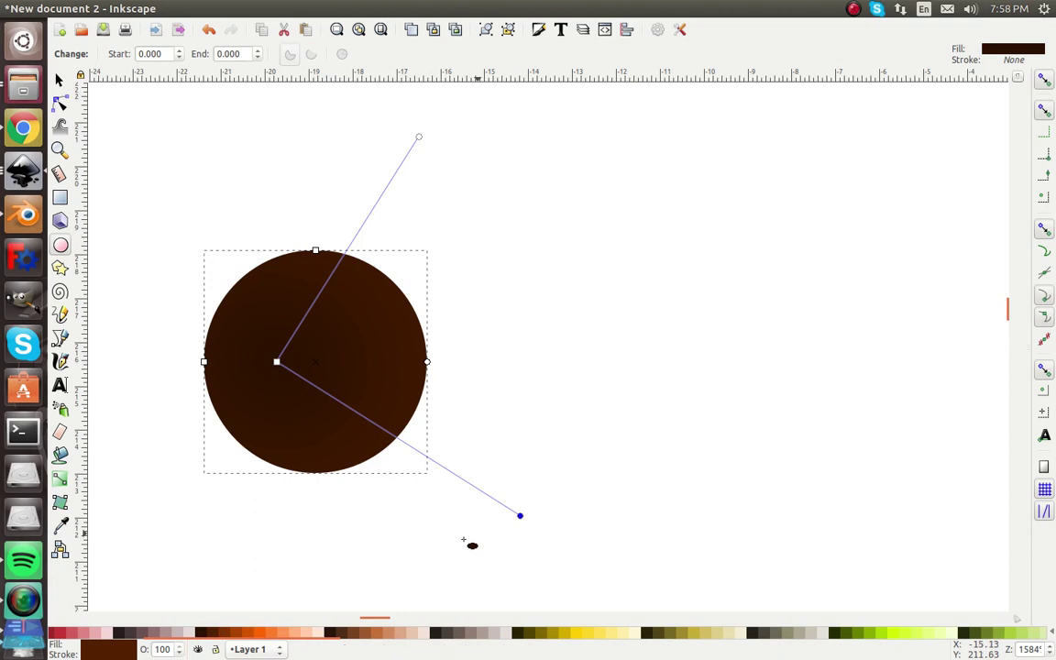
pyautogui.click(225, 633)
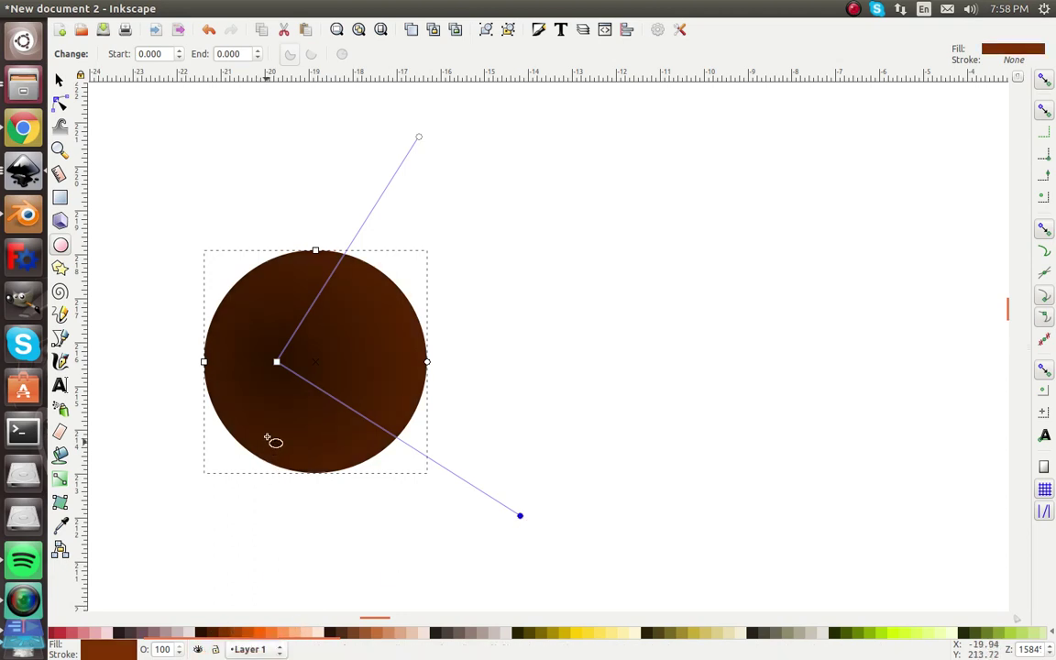
# - Set the centre stop of the circle's radial gradient to black
pyautogui.click(278, 363)
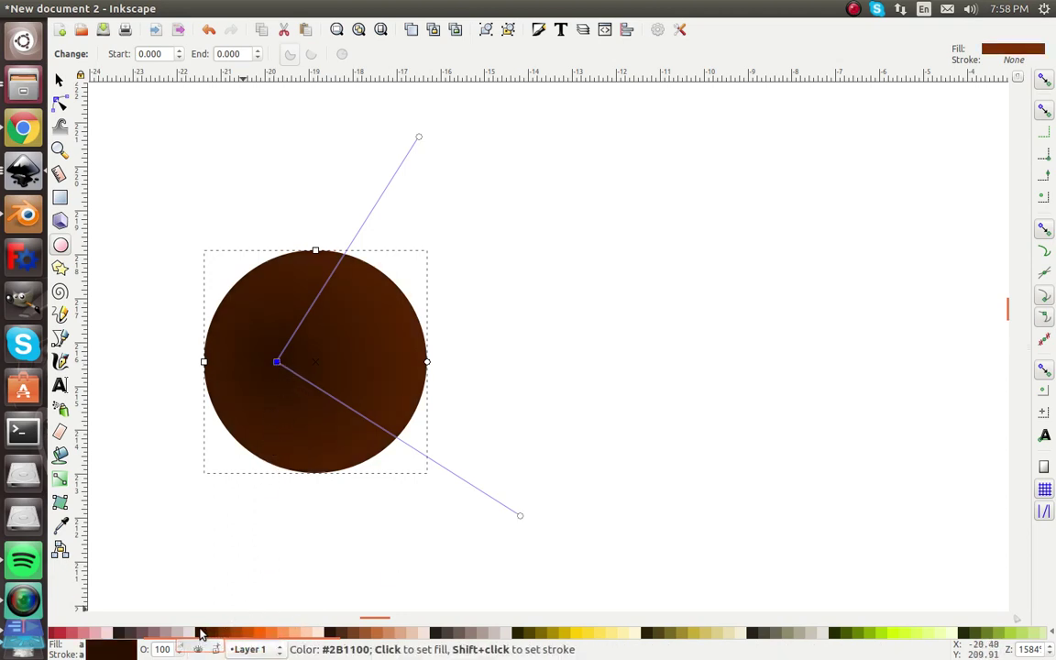
pyautogui.hscroll(-5, 216, 632)
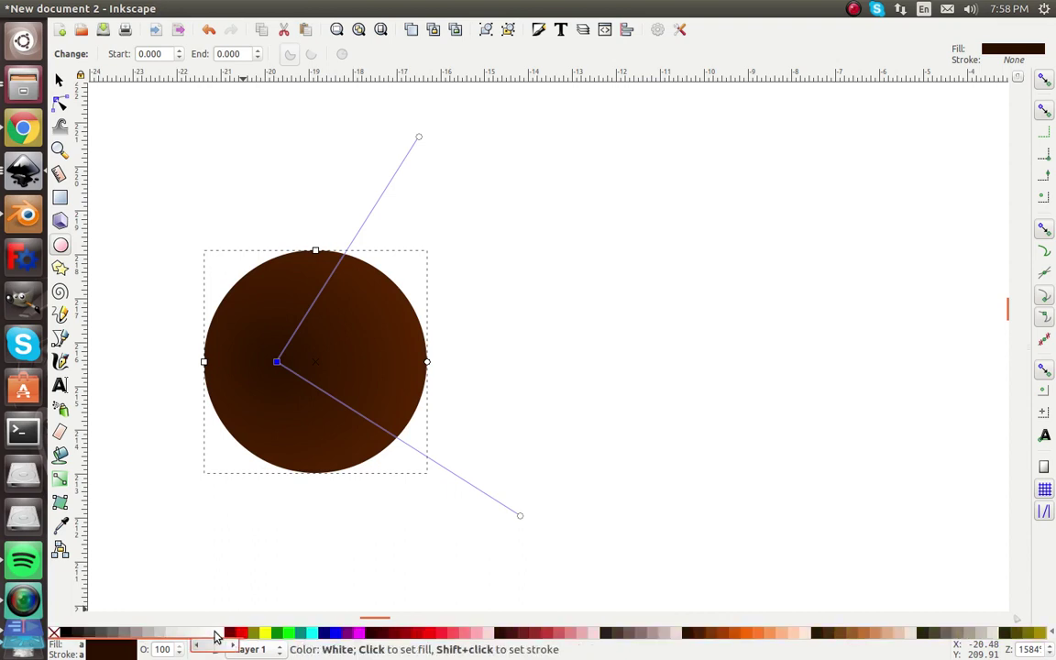
pyautogui.click(67, 634)
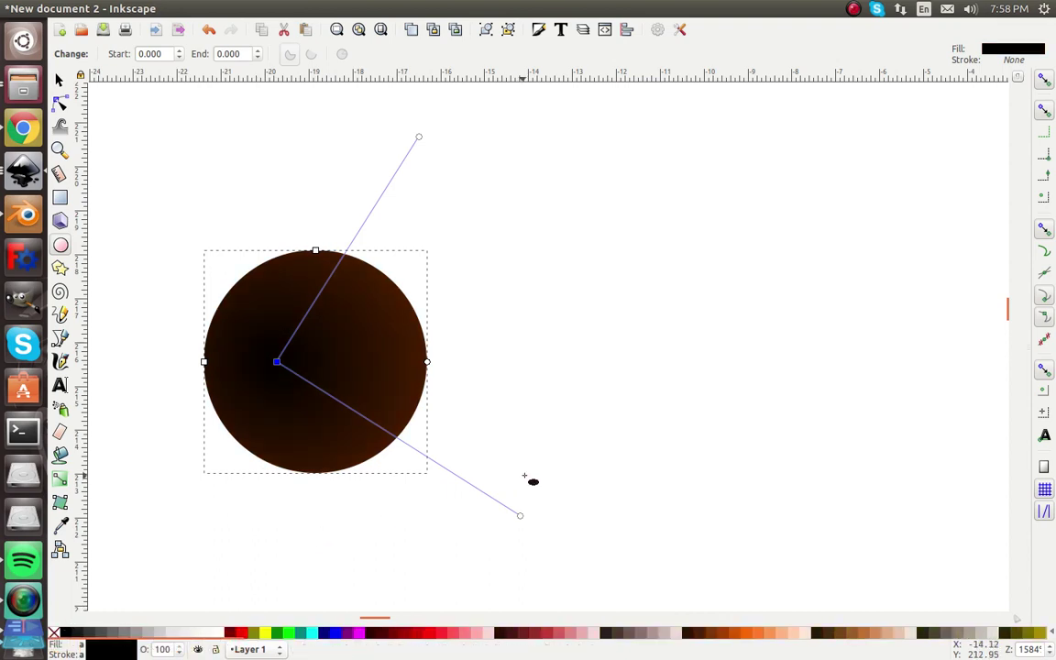
# - Shorten both radii of the circle's gradient, move its centre slightly upward, and return to the Selector tool with the circle selected
pyautogui.moveTo(514, 514); pyautogui.dragTo(408, 445)
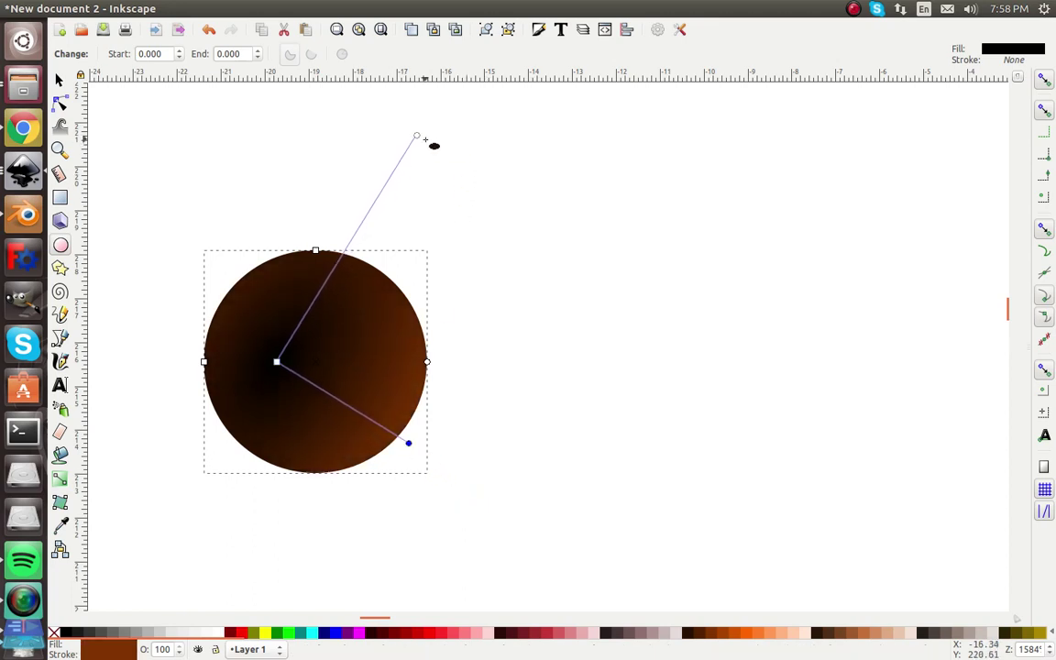
pyautogui.moveTo(426, 140); pyautogui.dragTo(385, 214)
pyautogui.moveTo(276, 362); pyautogui.dragTo(271, 343)
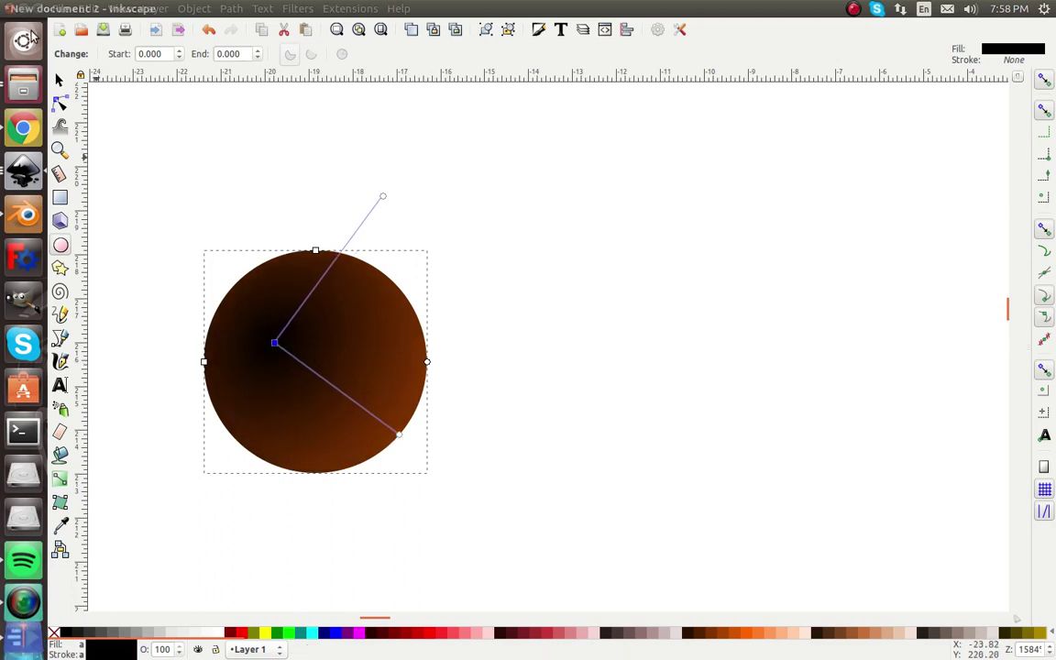
pyautogui.click(59, 81)
pyautogui.click(104, 103)
pyautogui.click(297, 274)
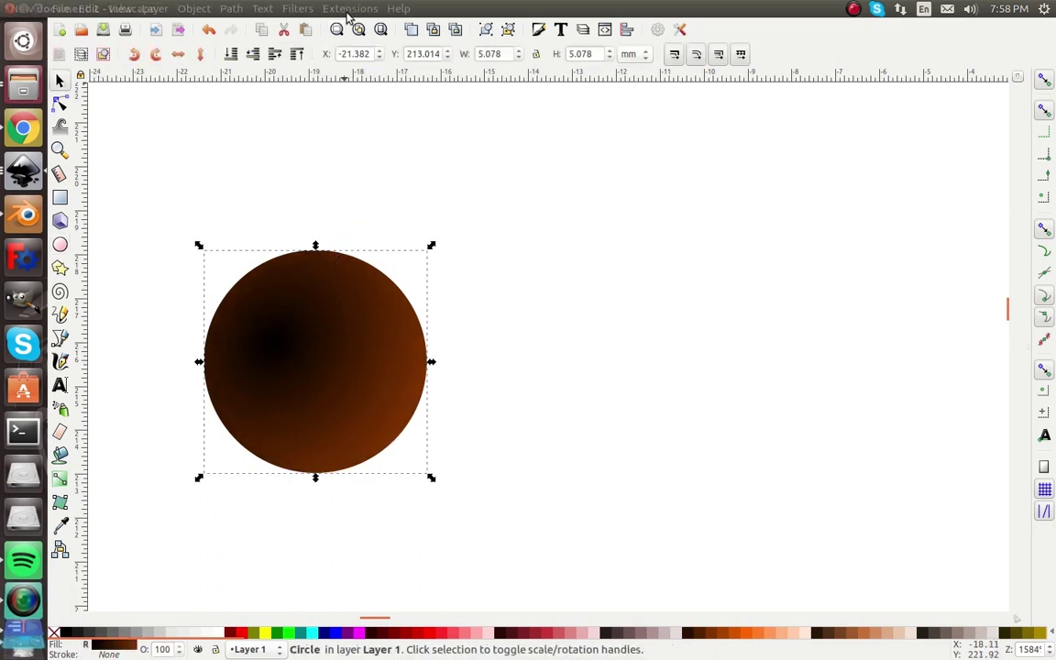
# - Try the Bubbly Bumps filter on the brown circle, then undo it
pyautogui.click(297, 8)
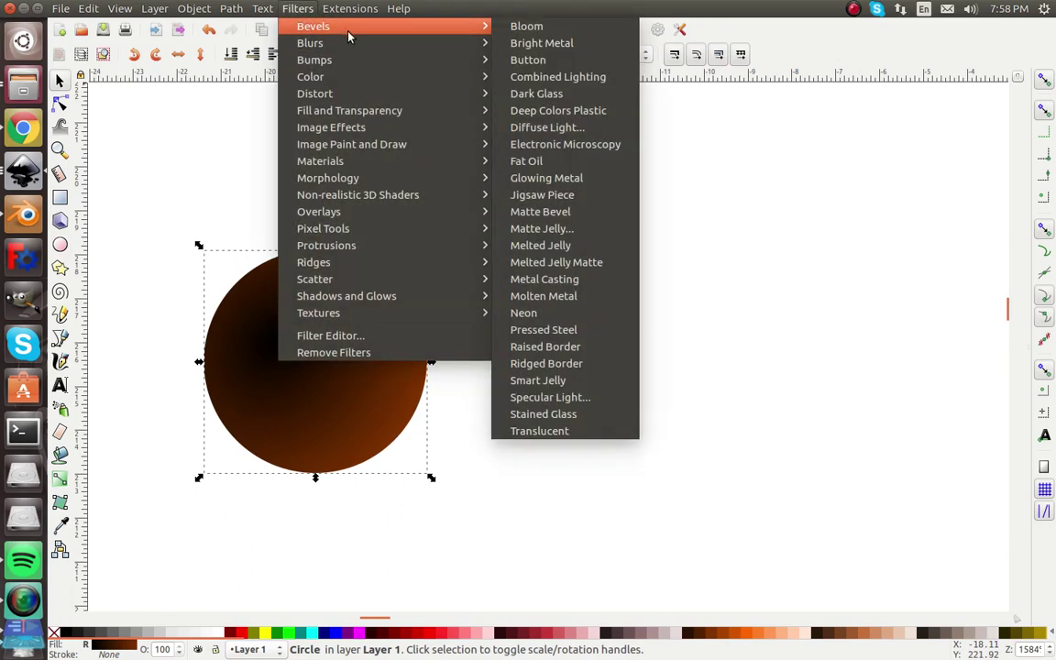
pyautogui.moveTo(411, 62)
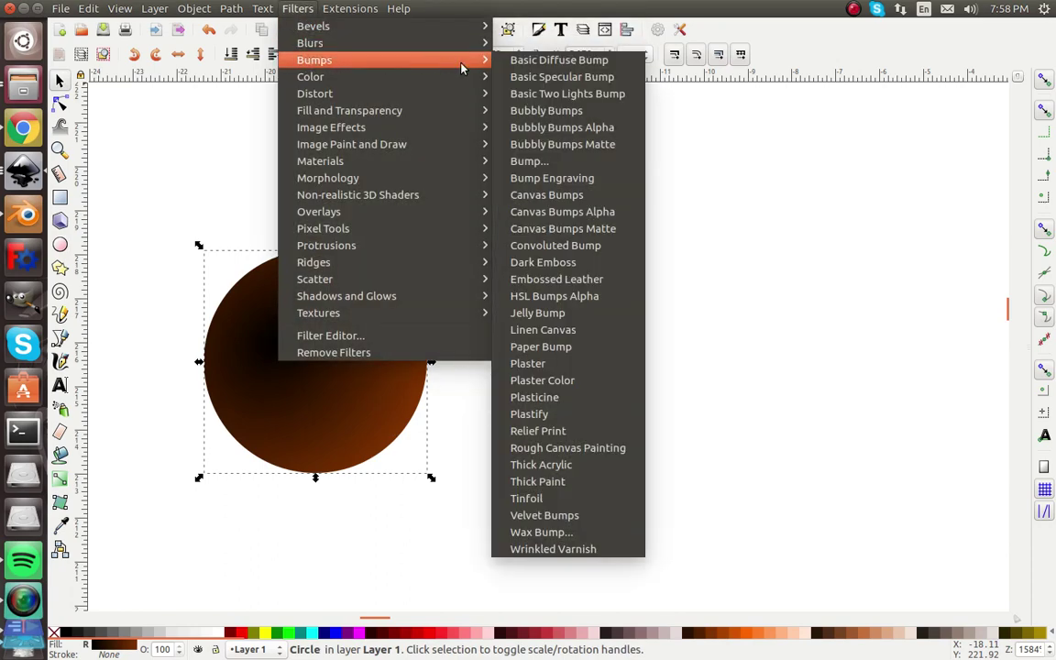
pyautogui.click(577, 111)
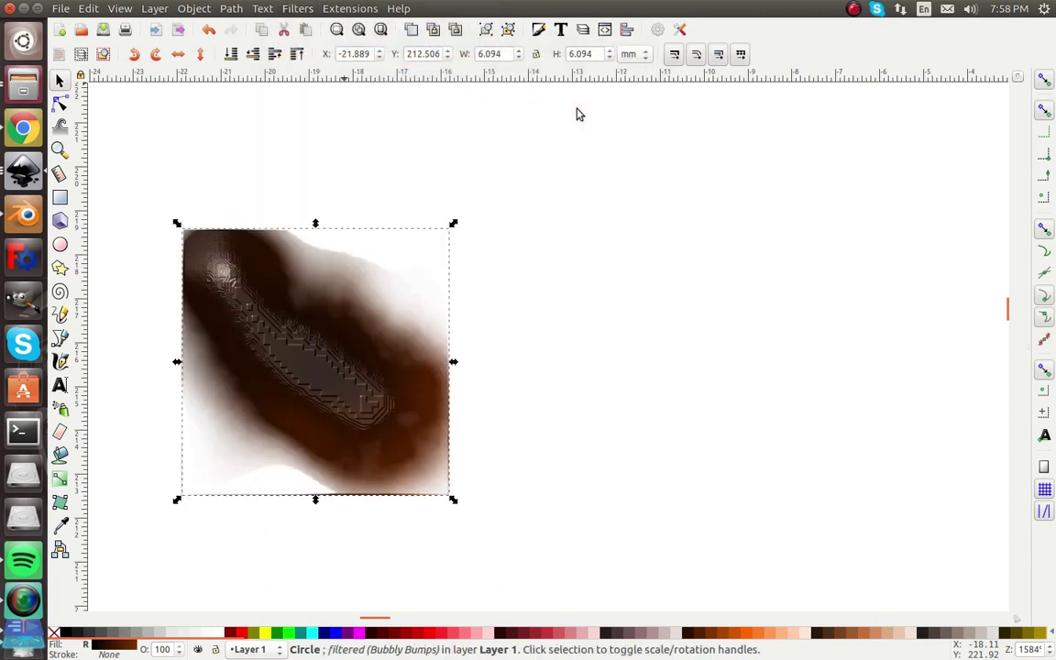
pyautogui.hotkey('ctrl', 'z')
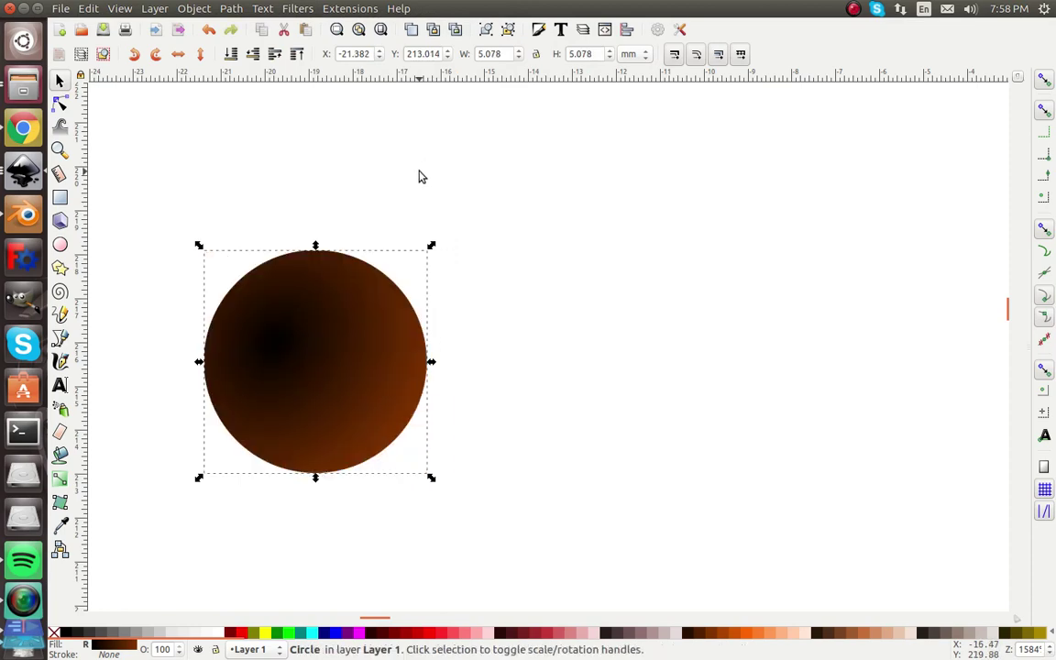
# - Try the Felt texture filter on the brown circle, then undo it
pyautogui.click(298, 9)
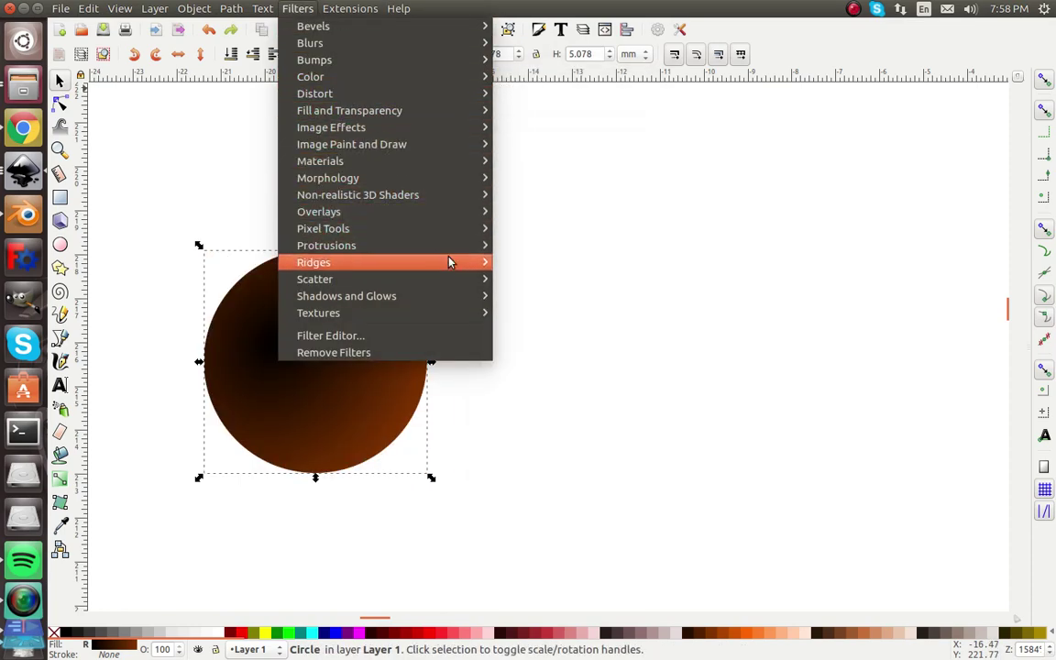
pyautogui.moveTo(472, 313)
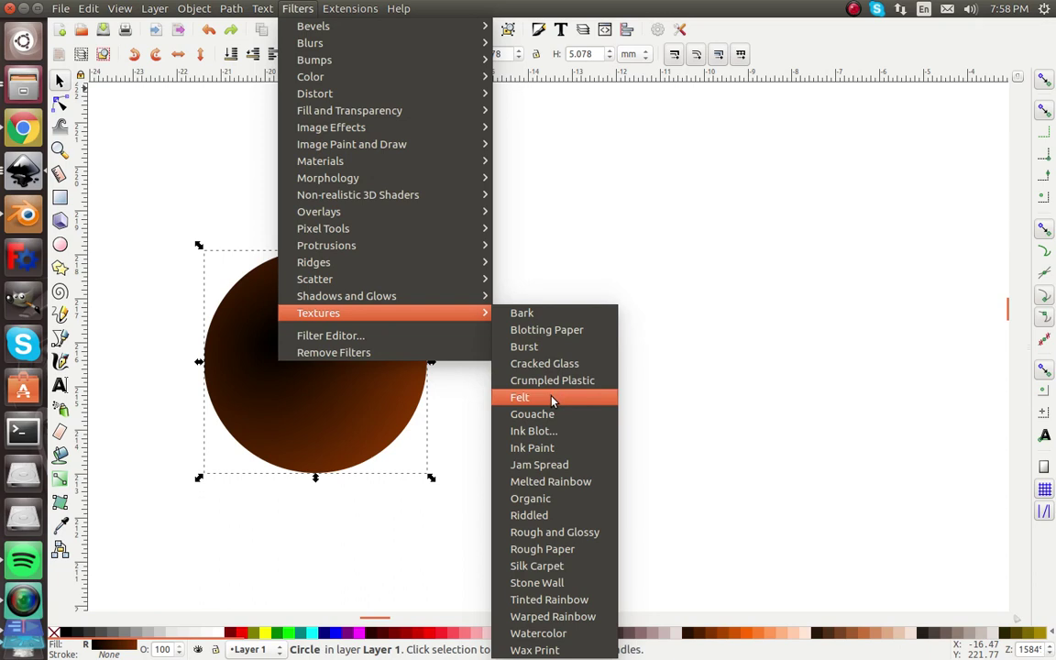
pyautogui.click(552, 398)
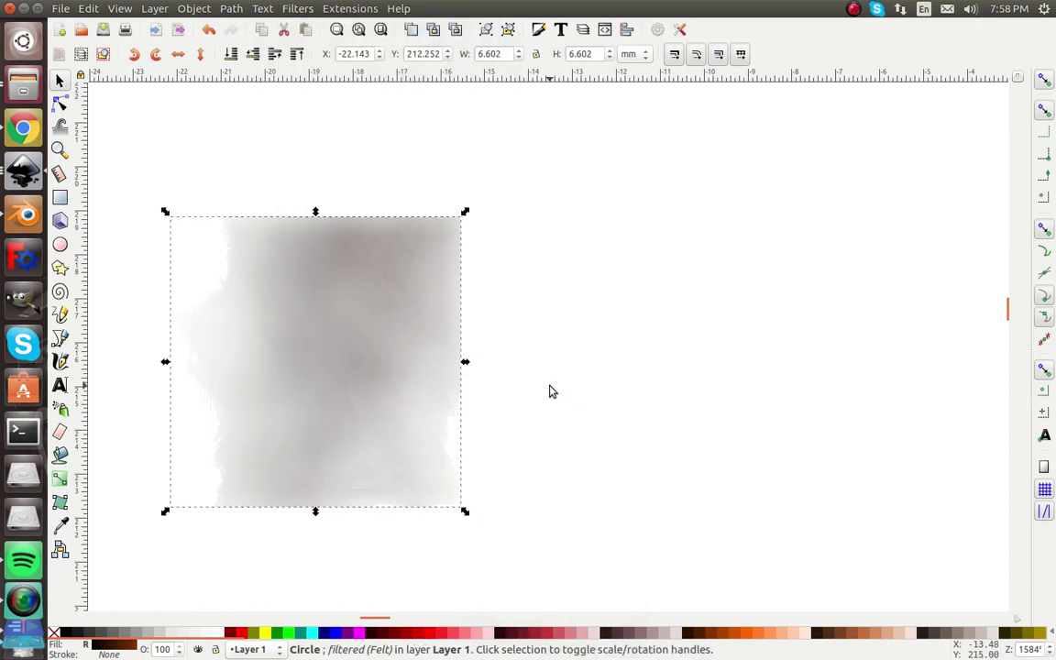
pyautogui.hotkey('ctrl', 'z')
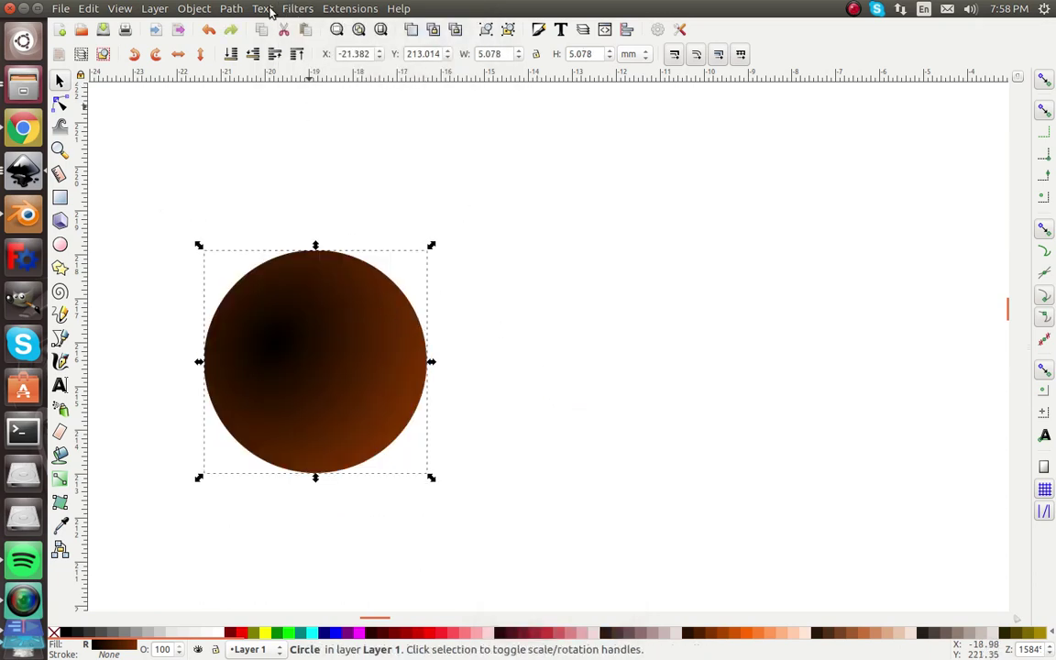
# - Try the Bark texture filter on the brown circle, then undo it
pyautogui.click(297, 8)
pyautogui.moveTo(433, 314)
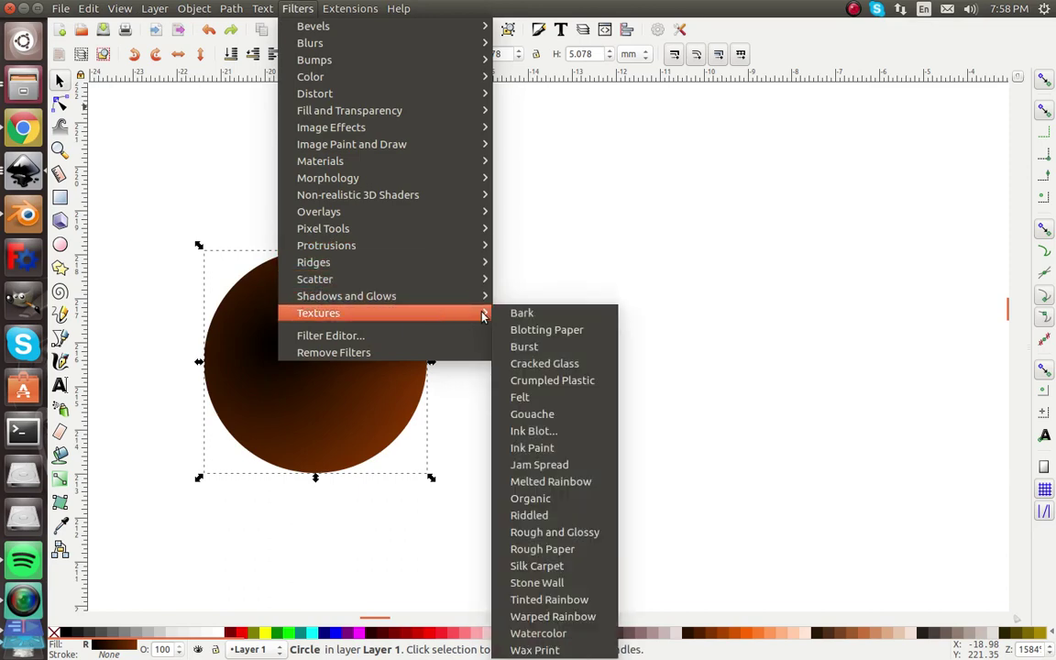
pyautogui.click(507, 313)
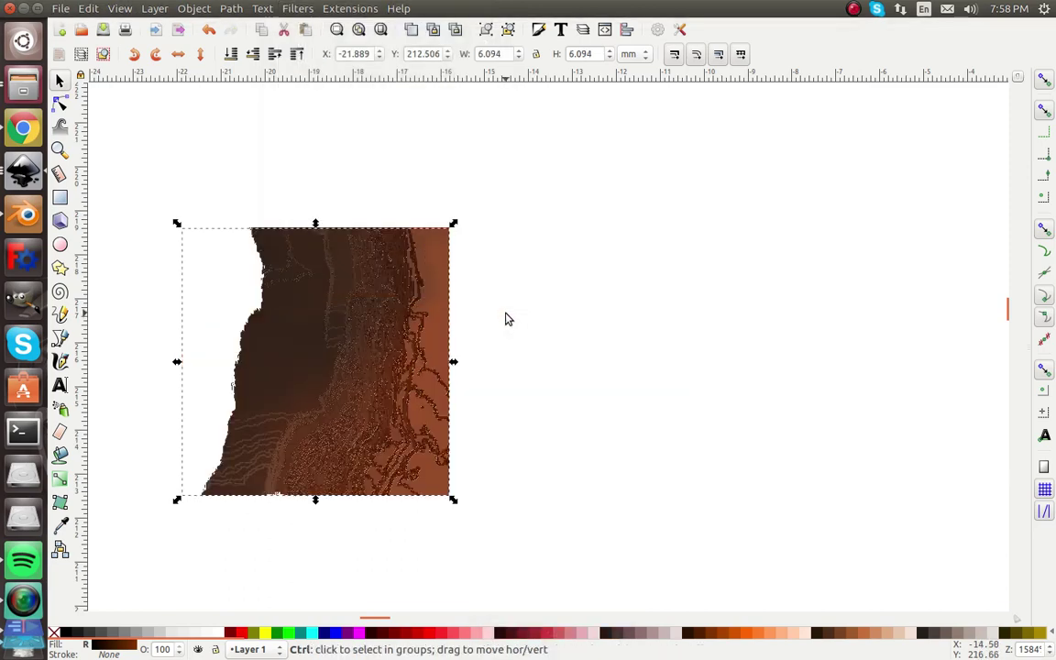
pyautogui.hotkey('ctrl', 'z')
# - Move the shaded brown ball into the bowl, placing it just under the left crest of the light gray wavy contents
pyautogui.moveTo(305, 371)
pyautogui.mouseDown()
pyautogui.moveTo(372, 344)
pyautogui.moveTo(608, 305)
pyautogui.moveTo(591, 302)
pyautogui.mouseUp()
pyautogui.keyDown('ctrl'); pyautogui.scroll(-6, 372, 344); pyautogui.keyUp('ctrl')
pyautogui.keyDown('ctrl'); pyautogui.scroll(4, 596, 303); pyautogui.keyUp('ctrl')
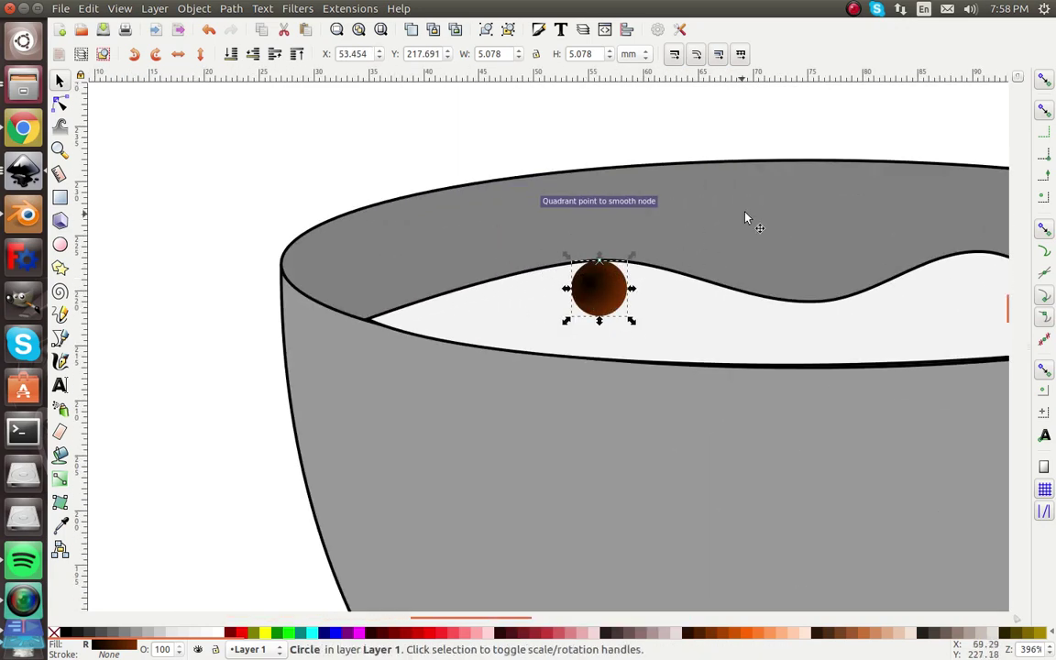
# - Turn off snapping and move the brown ball to the left end of the light gray contents
pyautogui.click(1043, 82)
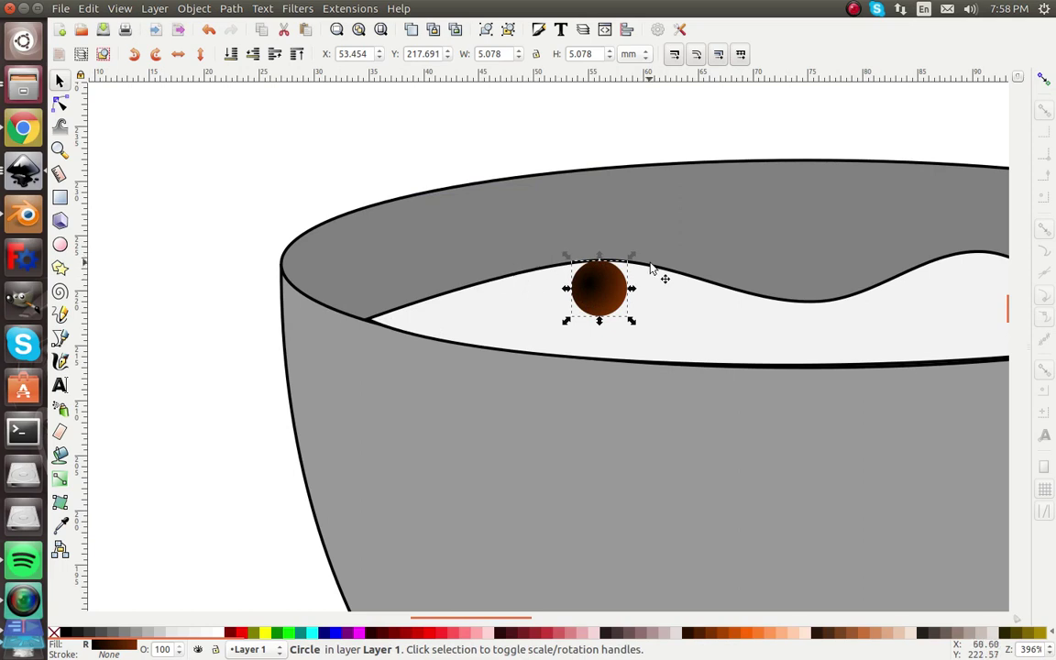
pyautogui.moveTo(606, 288); pyautogui.dragTo(410, 321)
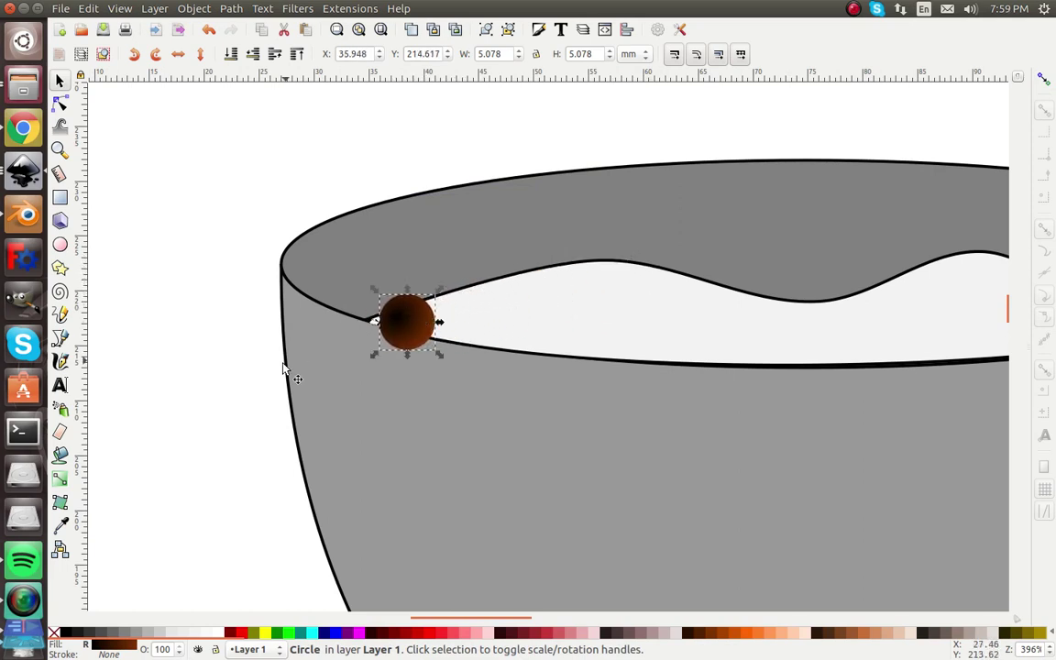
# - Try spraying clones of the brown ball across the light gray contents with the Spray tool
pyautogui.click(61, 409)
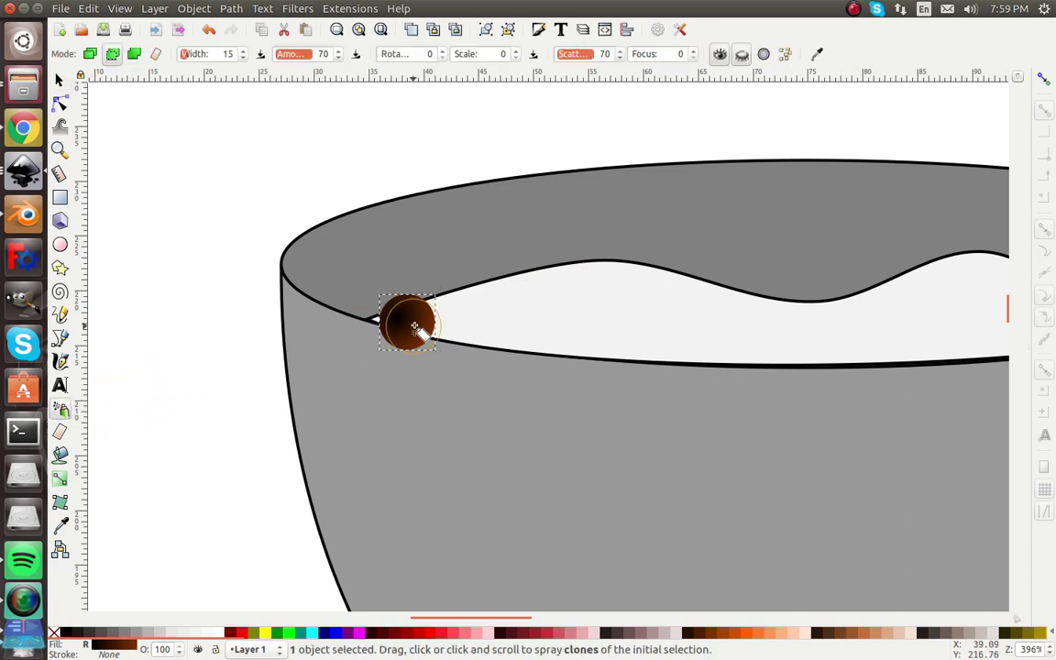
pyautogui.click(455, 302)
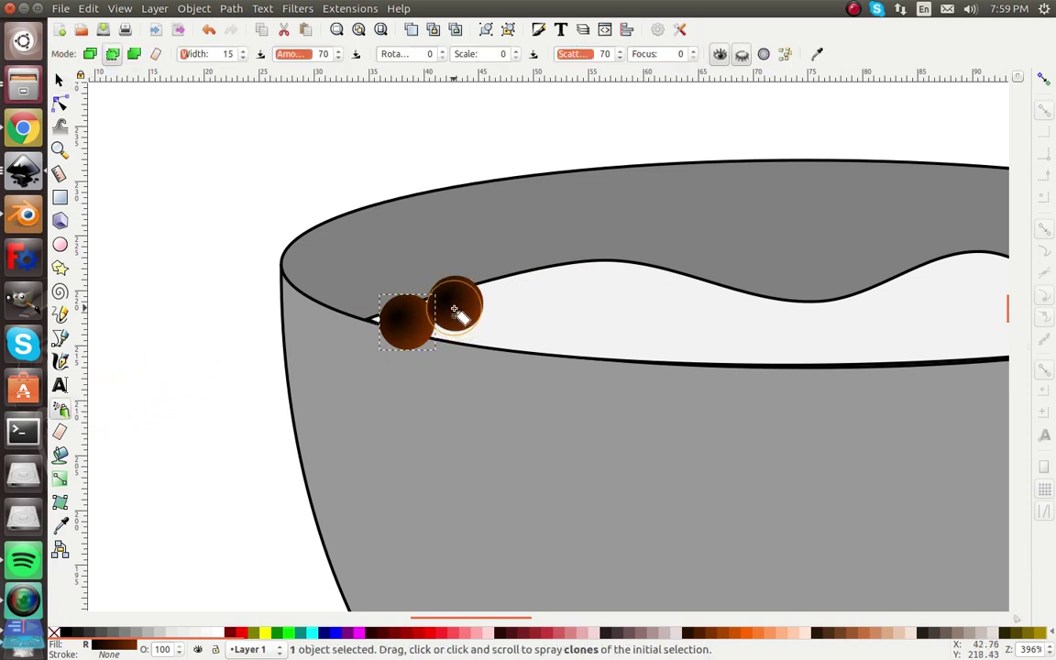
pyautogui.click(499, 309)
pyautogui.click(464, 339)
pyautogui.click(540, 286)
pyautogui.scroll(-3, 544, 286)
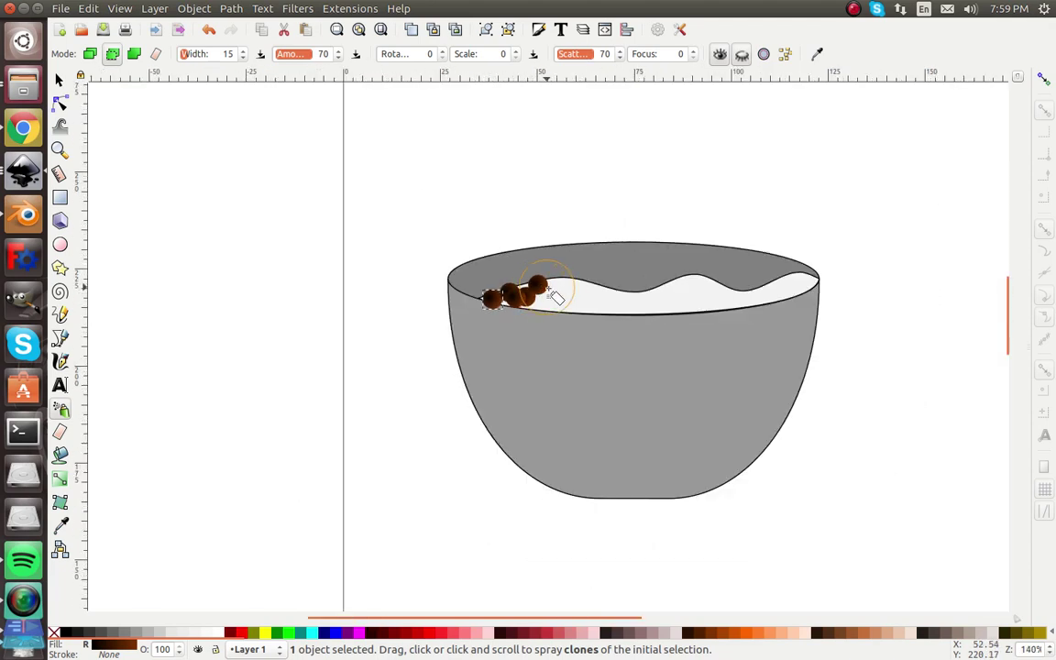
pyautogui.moveTo(542, 303)
pyautogui.mouseDown()
pyautogui.moveTo(795, 282)
pyautogui.moveTo(702, 304)
pyautogui.moveTo(711, 294)
pyautogui.moveTo(616, 298)
pyautogui.moveTo(550, 284)
pyautogui.moveTo(517, 295)
pyautogui.moveTo(593, 291)
pyautogui.moveTo(496, 303)
pyautogui.moveTo(816, 274)
pyautogui.moveTo(810, 288)
pyautogui.moveTo(704, 275)
pyautogui.mouseUp()
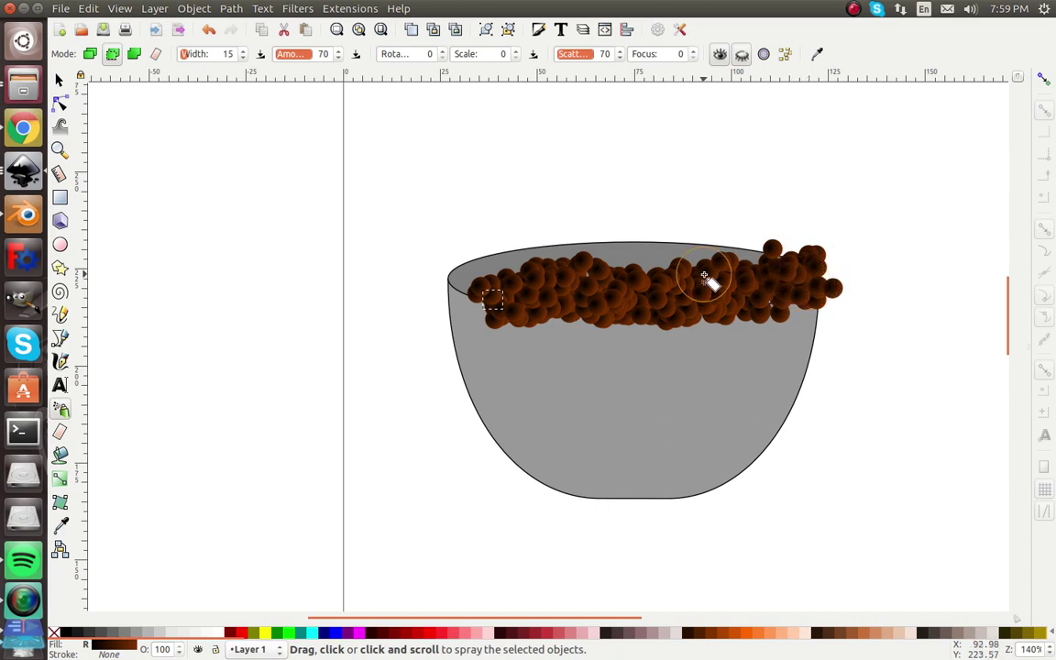
# - Undo all the sprayed ball clones so only the original brown ball is left
pyautogui.press('z')
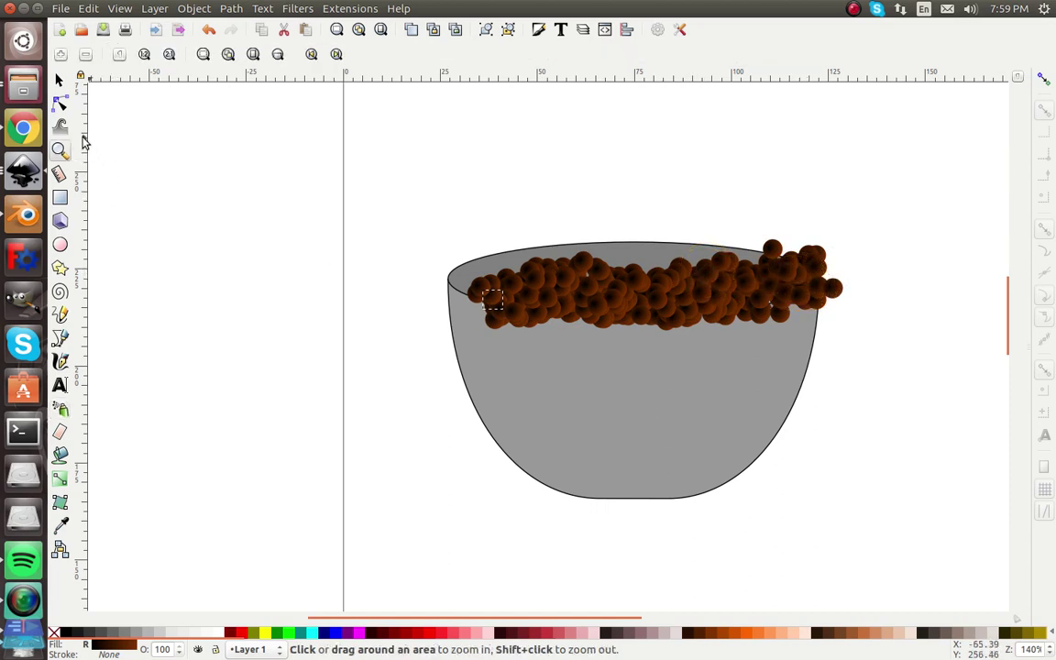
pyautogui.click(59, 80)
pyautogui.hotkey('ctrl', 'z')
pyautogui.hotkey('ctrl', 'z')
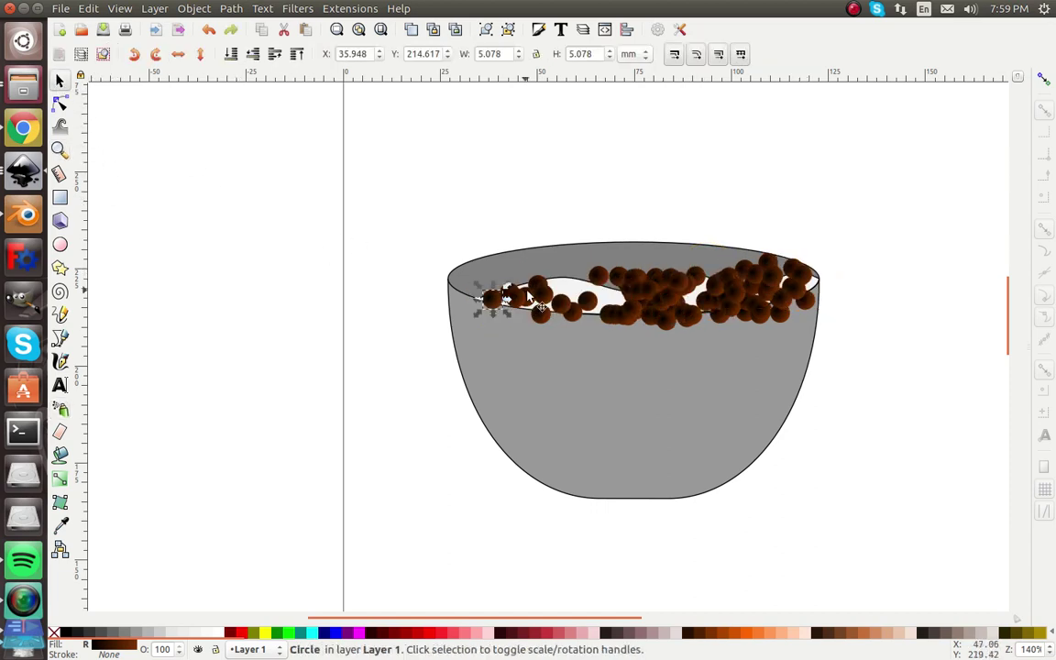
pyautogui.hotkey('ctrl', 'z')
pyautogui.hotkey('ctrl', 'z')
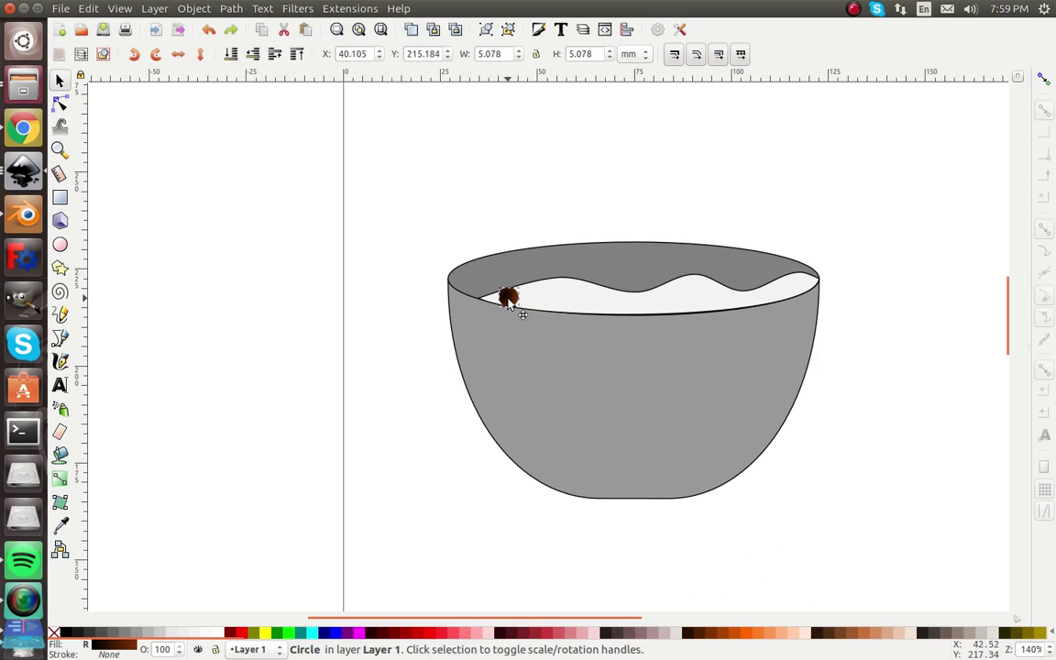
# - Place the brown ball at the left tip of the contents and start filling that end with overlapping duplicates
pyautogui.keyDown('ctrl'); pyautogui.scroll(4, 488, 303); pyautogui.keyUp('ctrl')
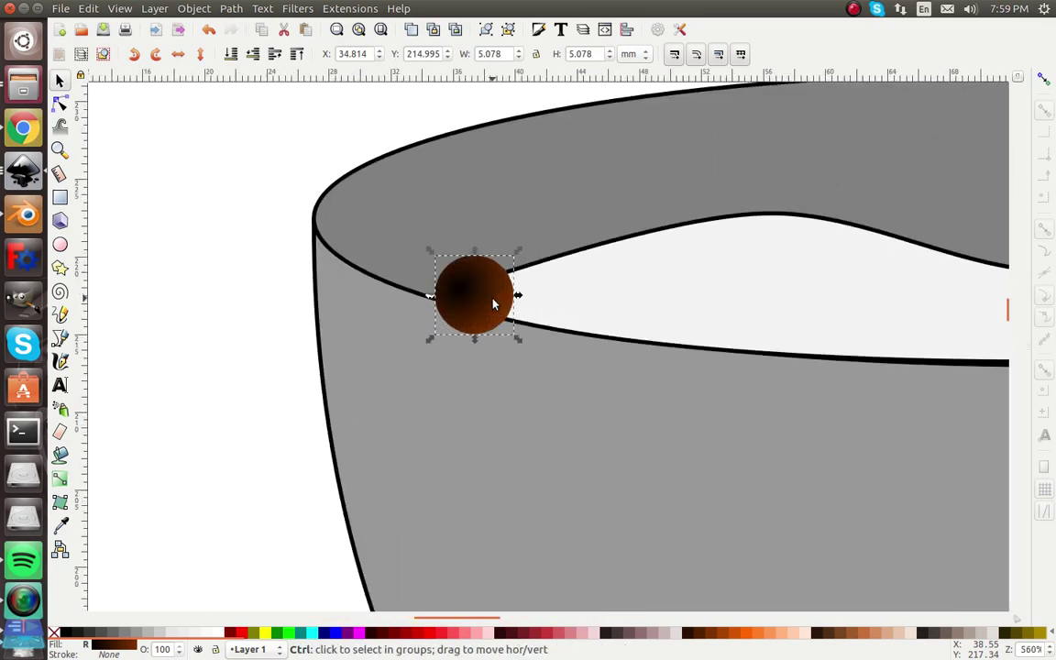
pyautogui.click(494, 304)
pyautogui.hotkey('ctrl', 'd')
pyautogui.moveTo(493, 303); pyautogui.dragTo(707, 277)
pyautogui.click(542, 285)
pyautogui.hotkey('ctrl', 'd')
pyautogui.click(529, 314)
pyautogui.hotkey('ctrl', 'd')
# - Continue duplicating the brown ball in two overlapping rows toward the left crest of the contents
pyautogui.click(597, 290)
pyautogui.hotkey('ctrl', 'd')
pyautogui.click(593, 323)
pyautogui.hotkey('ctrl', 'd')
pyautogui.click(640, 268)
pyautogui.click(647, 267)
pyautogui.hotkey('ctrl', 'd')
pyautogui.hotkey('ctrl', 'd')
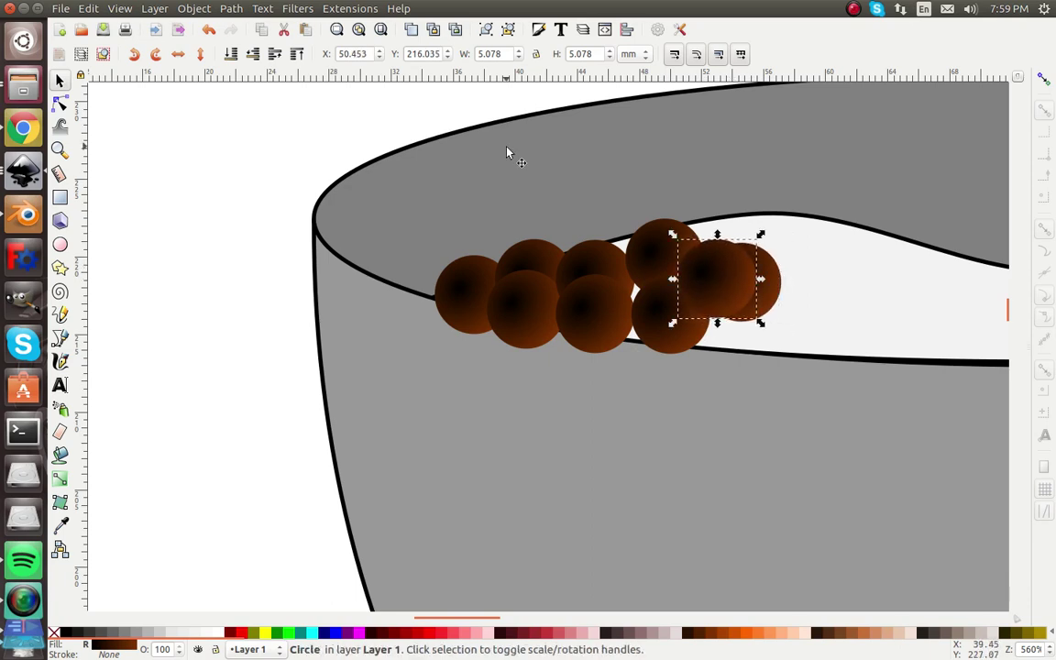
# - Lower the newest ball behind its neighbour, move it up onto the left crest, and lower it once more
pyautogui.click(254, 55)
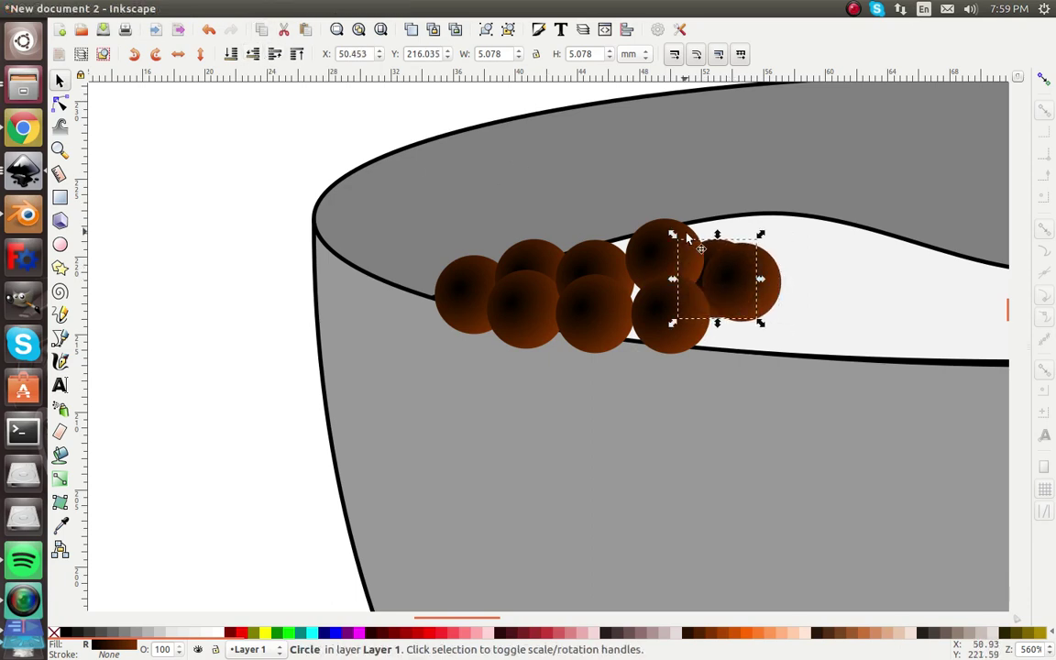
pyautogui.moveTo(704, 259); pyautogui.dragTo(731, 220)
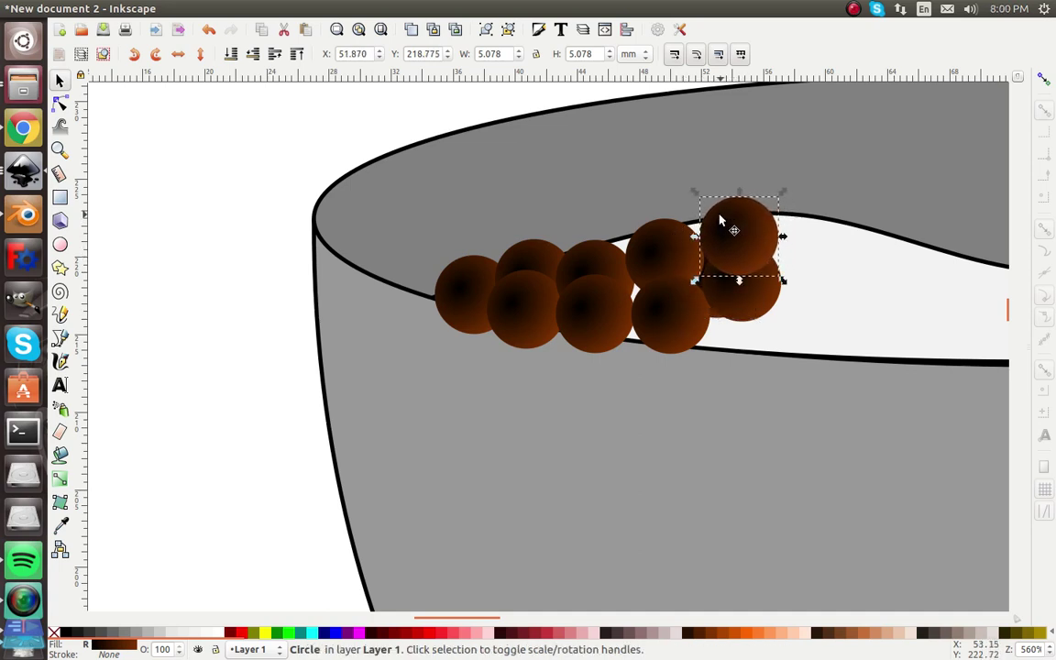
pyautogui.click(254, 55)
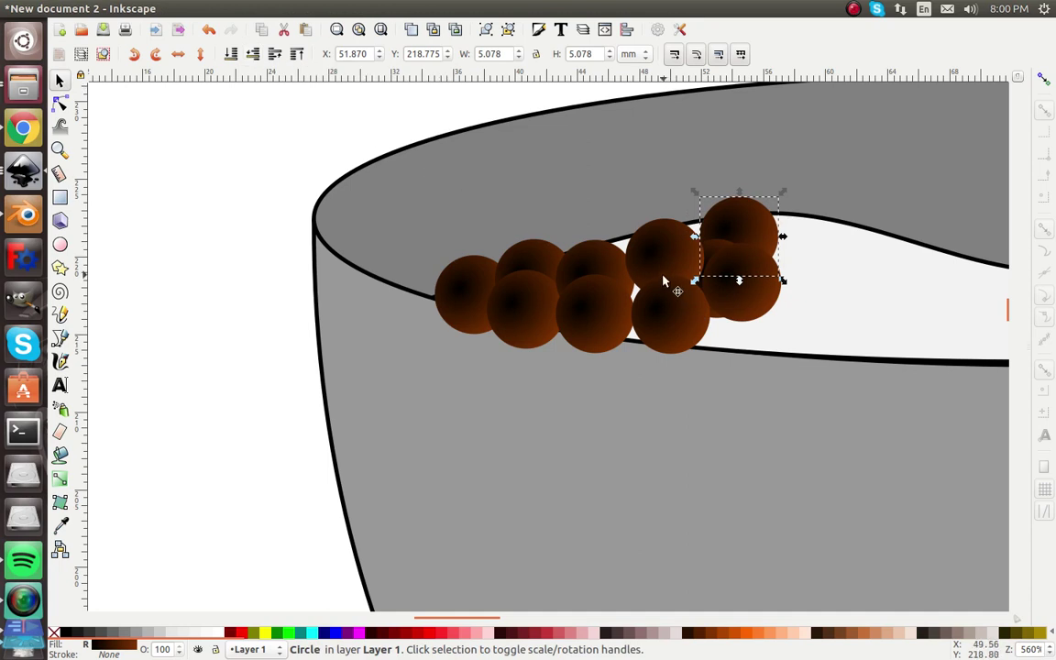
# - Duplicate the brown ball repeatedly and spread the copies over the middle of the contents, past the left crest
pyautogui.moveTo(654, 290); pyautogui.dragTo(256, 259)
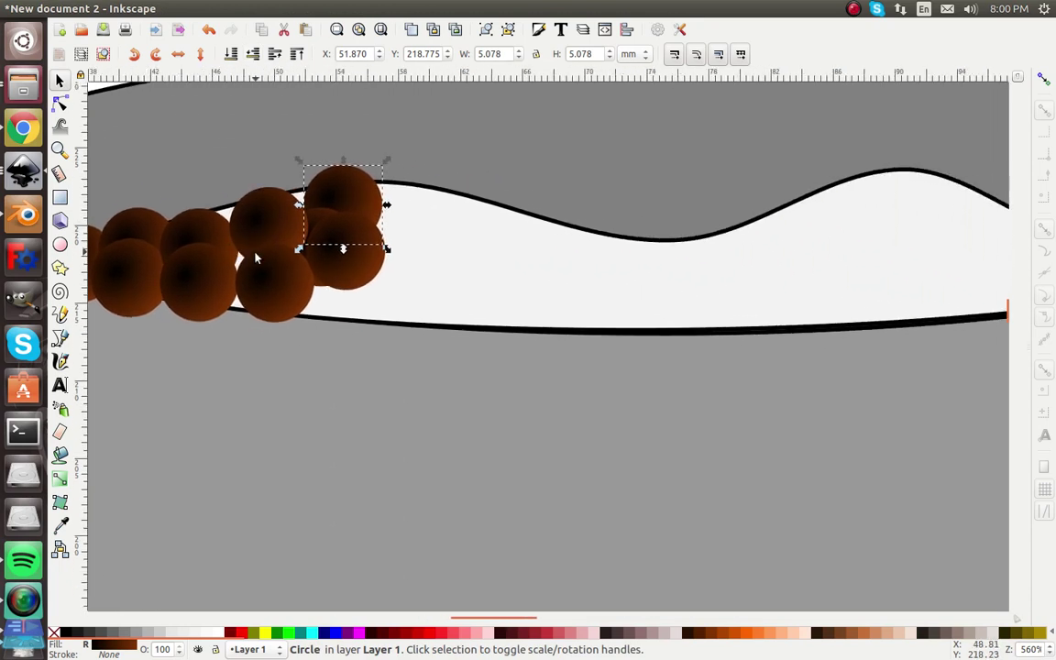
pyautogui.click(210, 266)
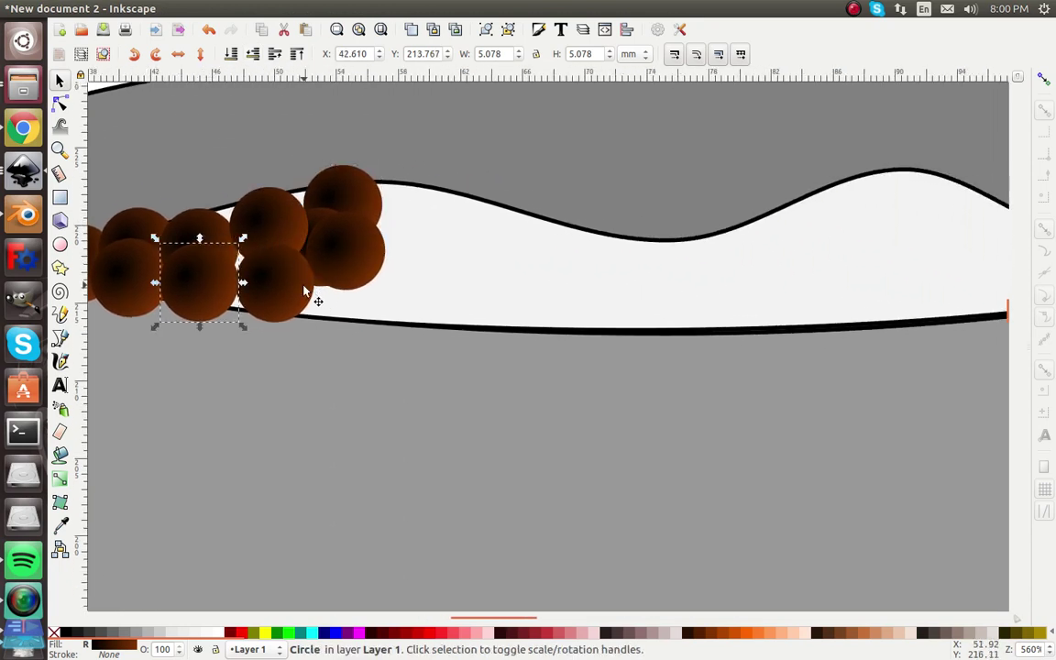
pyautogui.moveTo(210, 282); pyautogui.dragTo(922, 218)
pyautogui.click(364, 297)
pyautogui.hotkey('ctrl', 'd')
pyautogui.hotkey('ctrl', 'd')
pyautogui.hotkey('ctrl', 'd')
pyautogui.hotkey('ctrl', 'd')
pyautogui.hotkey('ctrl', 'd')
pyautogui.hotkey('ctrl', 'd')
pyautogui.hotkey('ctrl', 'd')
pyautogui.hotkey('ctrl', 'd')
pyautogui.hotkey('ctrl', 'd')
pyautogui.hotkey('ctrl', 'd')
pyautogui.hotkey('ctrl', 'd')
pyautogui.hotkey('ctrl', 'd')
# - Duplicate more brown balls into the right end of the contents, up to the bowl's right rim
pyautogui.hscroll(6, 909, 213)
pyautogui.click(612, 163)
pyautogui.hotkey('ctrl', 'd')
pyautogui.moveTo(612, 163); pyautogui.dragTo(773, 144)
pyautogui.hotkey('ctrl', 'd')
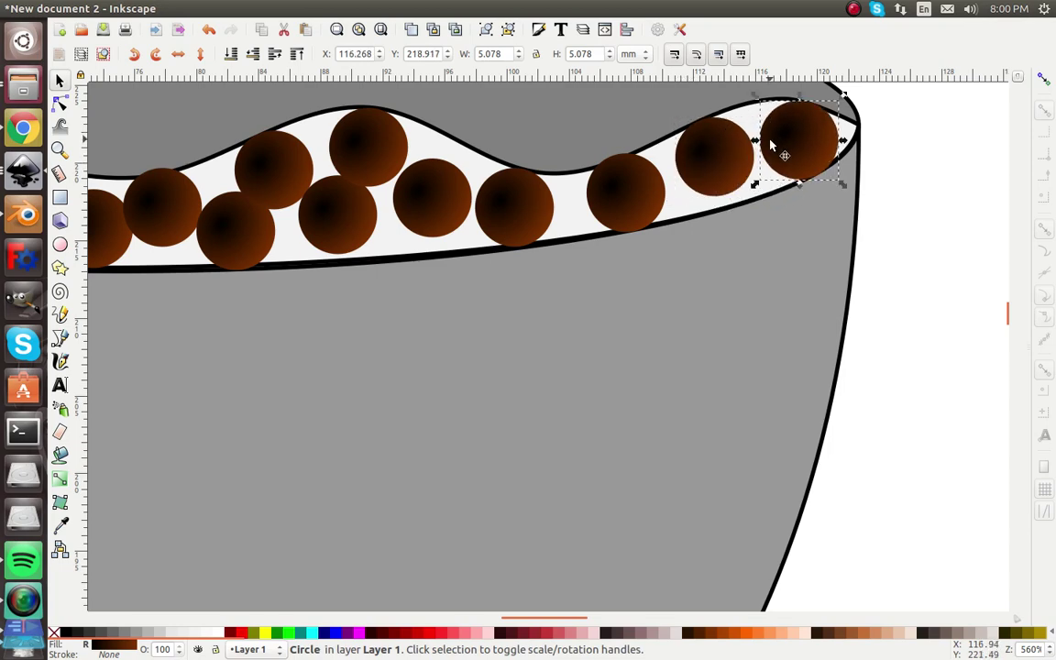
# - Raise the light gray contents shape to the top, above all the brown balls
pyautogui.keyDown('ctrl'); pyautogui.scroll(-5, 773, 144); pyautogui.keyUp('ctrl')
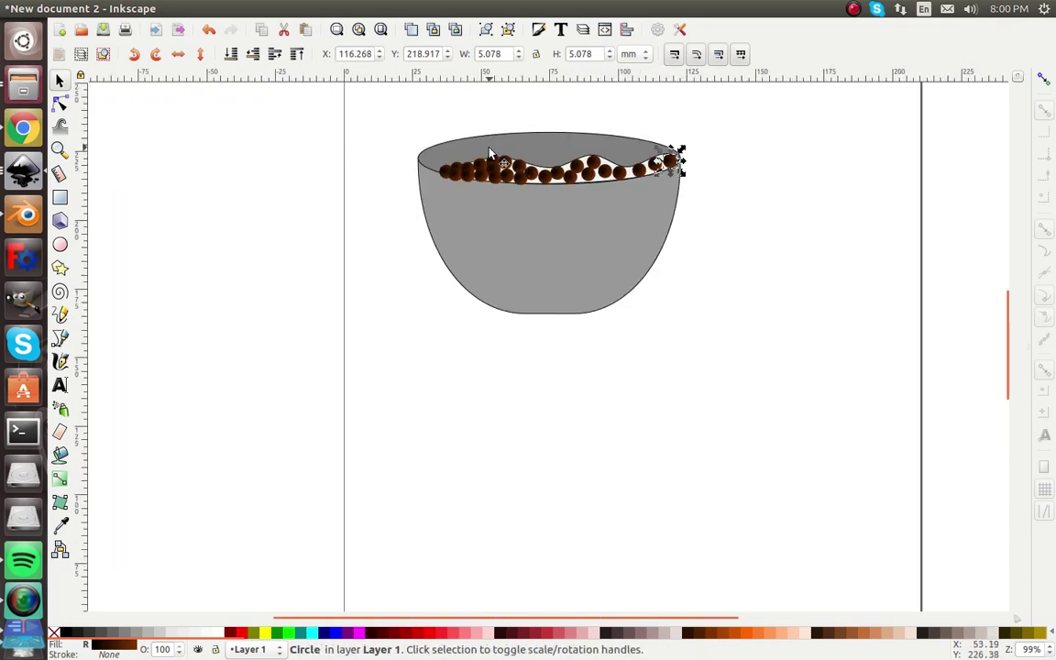
pyautogui.keyDown('ctrl'); pyautogui.scroll(6, 495, 153); pyautogui.keyUp('ctrl')
pyautogui.click(466, 193)
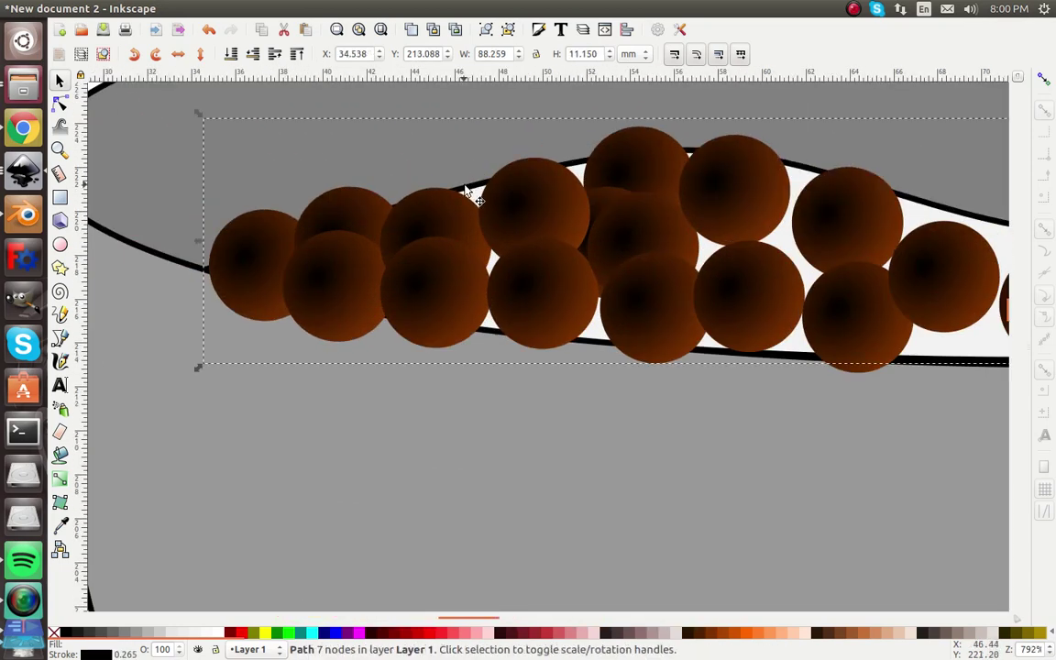
pyautogui.click(299, 56)
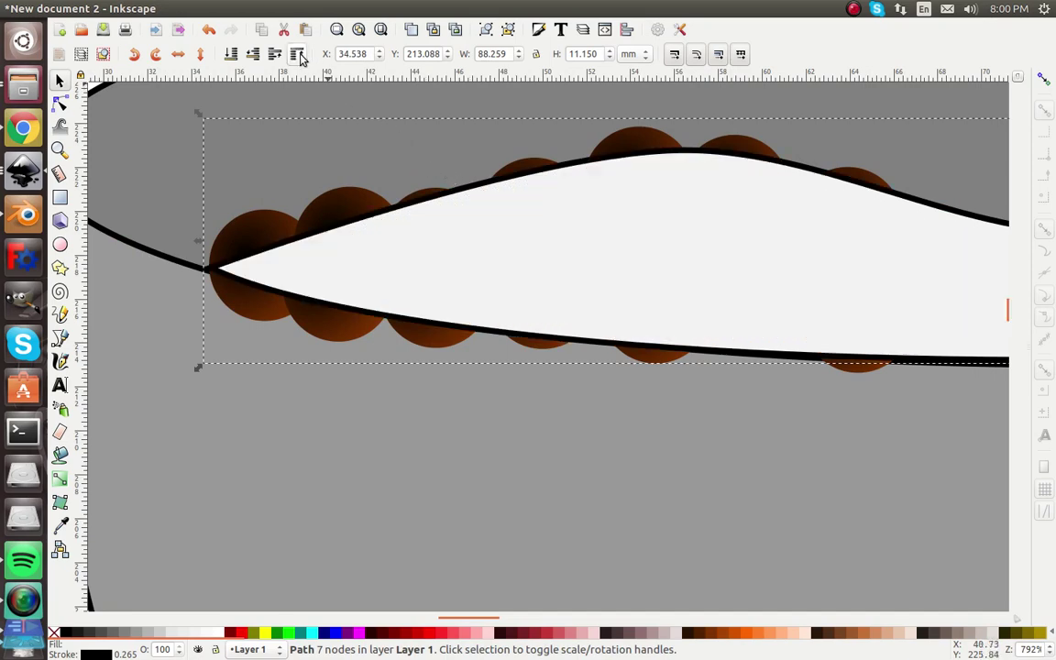
# - Try intersecting the contents shape with the second ball from the left, move the clipped piece up, then undo both
pyautogui.keyDown('alt'); pyautogui.click(372, 236); pyautogui.keyUp('alt')
pyautogui.click(348, 231)
pyautogui.keyDown('shift'); pyautogui.click(338, 207); pyautogui.keyUp('shift')
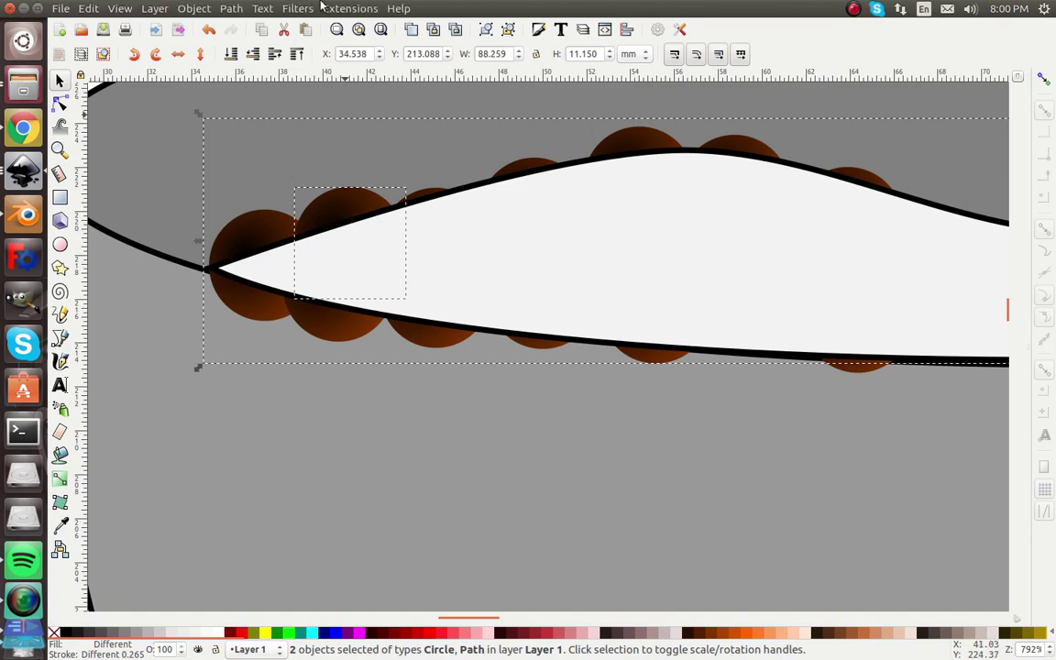
pyautogui.click(232, 9)
pyautogui.click(273, 135)
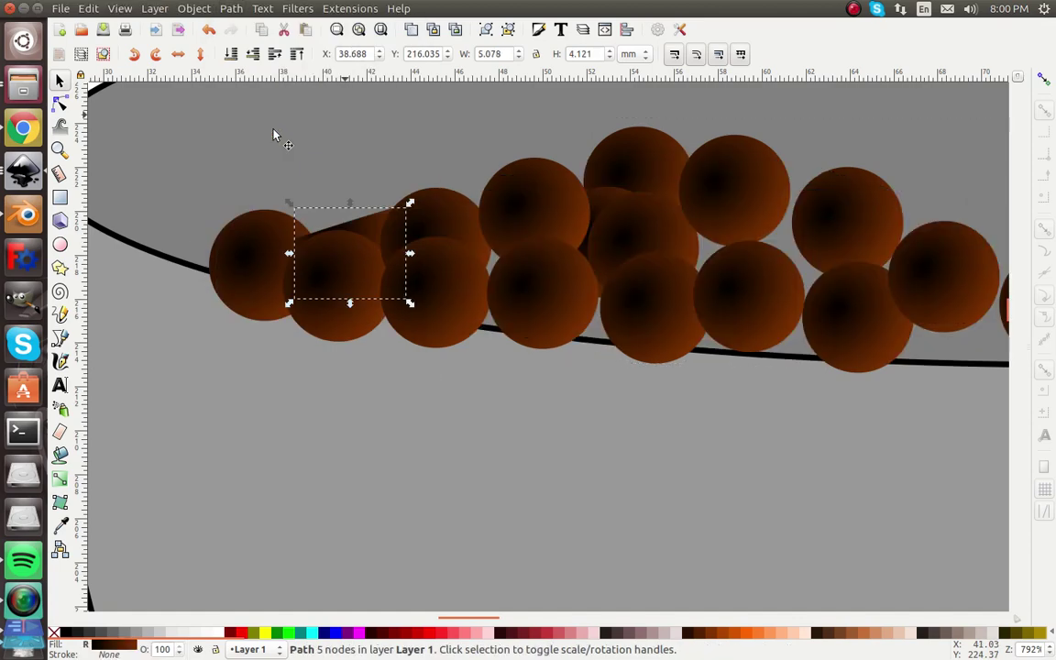
pyautogui.moveTo(360, 243); pyautogui.dragTo(365, 138)
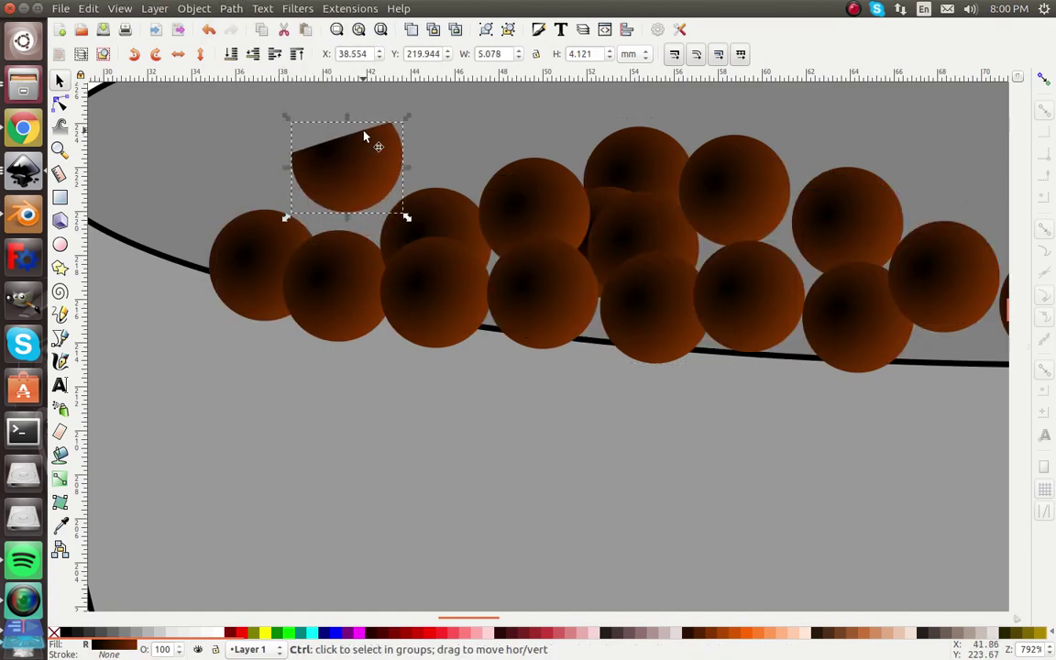
pyautogui.hotkey('ctrl', 'z')
pyautogui.hotkey('ctrl', 'z')
# - Try subtracting a duplicate of the contents shape from the second ball with Difference
pyautogui.keyDown('ctrl'); pyautogui.click(441, 286); pyautogui.keyUp('ctrl')
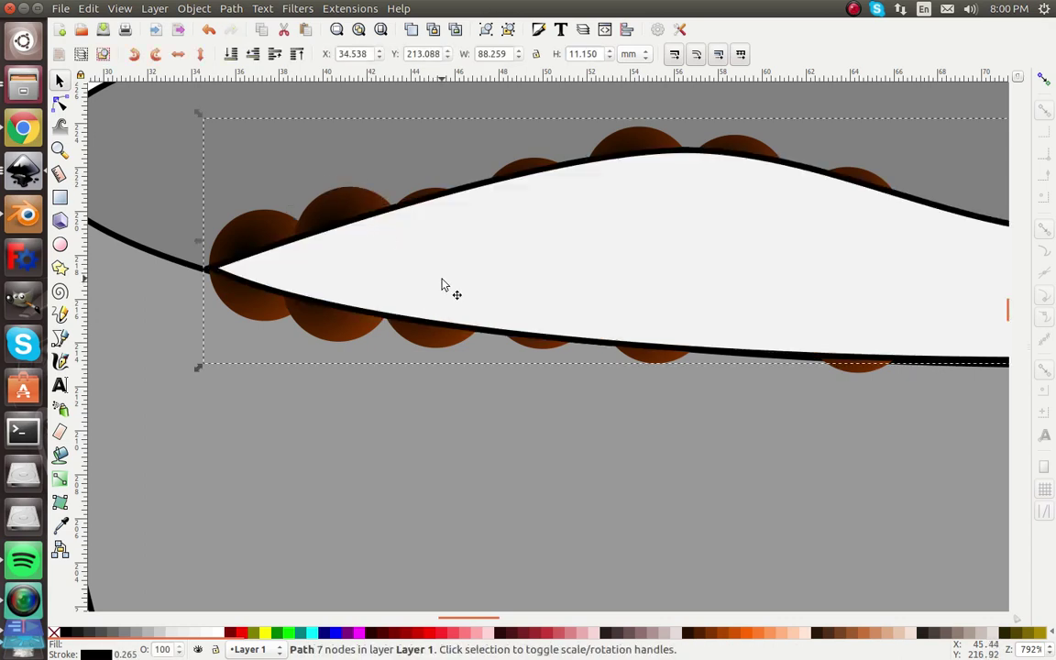
pyautogui.keyDown('shift'); pyautogui.click(344, 197); pyautogui.keyUp('shift')
pyautogui.click(232, 9)
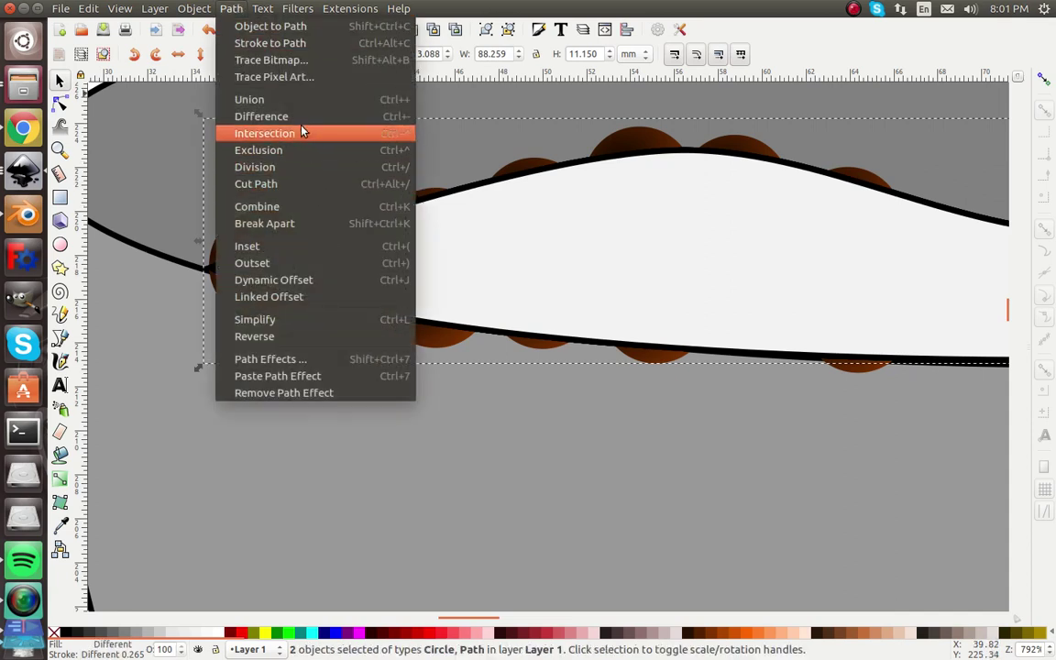
pyautogui.click(265, 134)
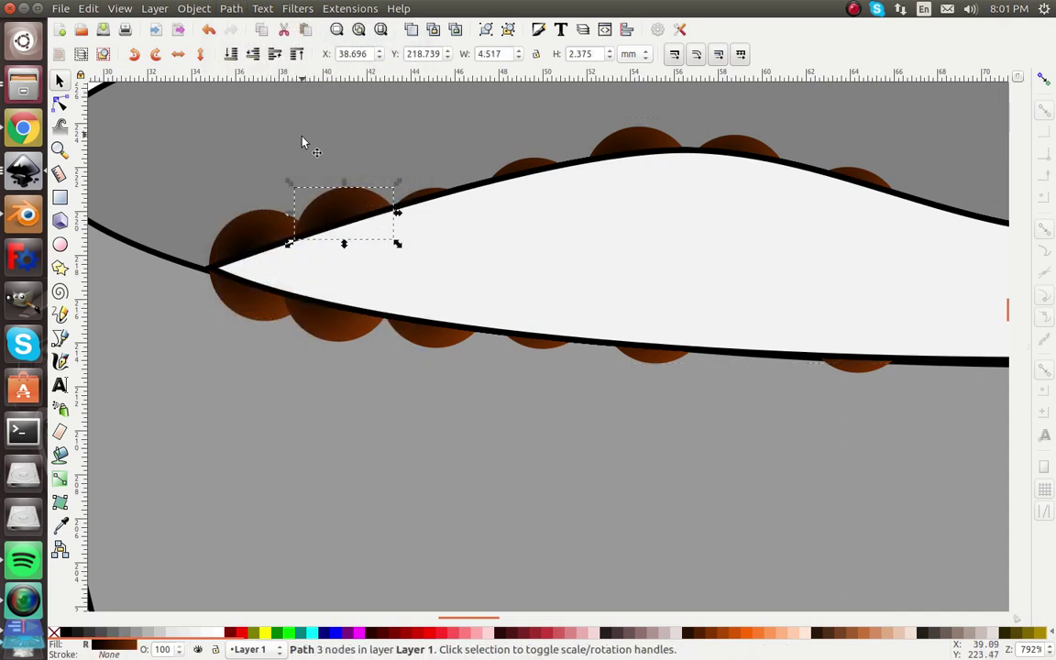
pyautogui.click(290, 193)
# - Clip the second upper ball from the left to a duplicate of the contents shape using Intersection
pyautogui.click(354, 252)
pyautogui.keyDown('shift'); pyautogui.click(341, 209); pyautogui.keyUp('shift')
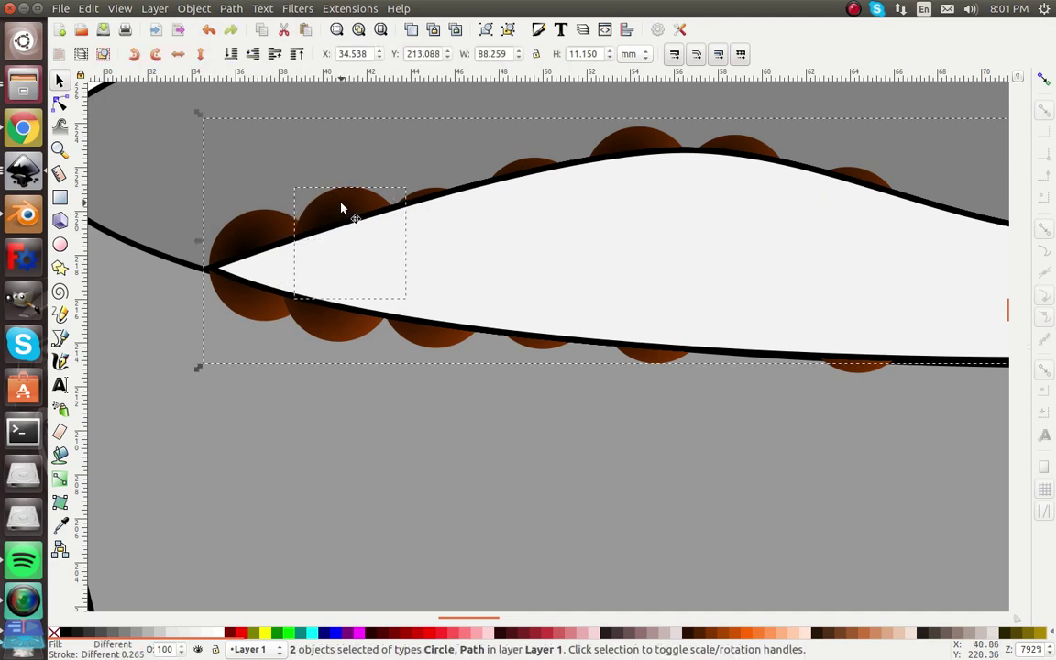
pyautogui.click(232, 9)
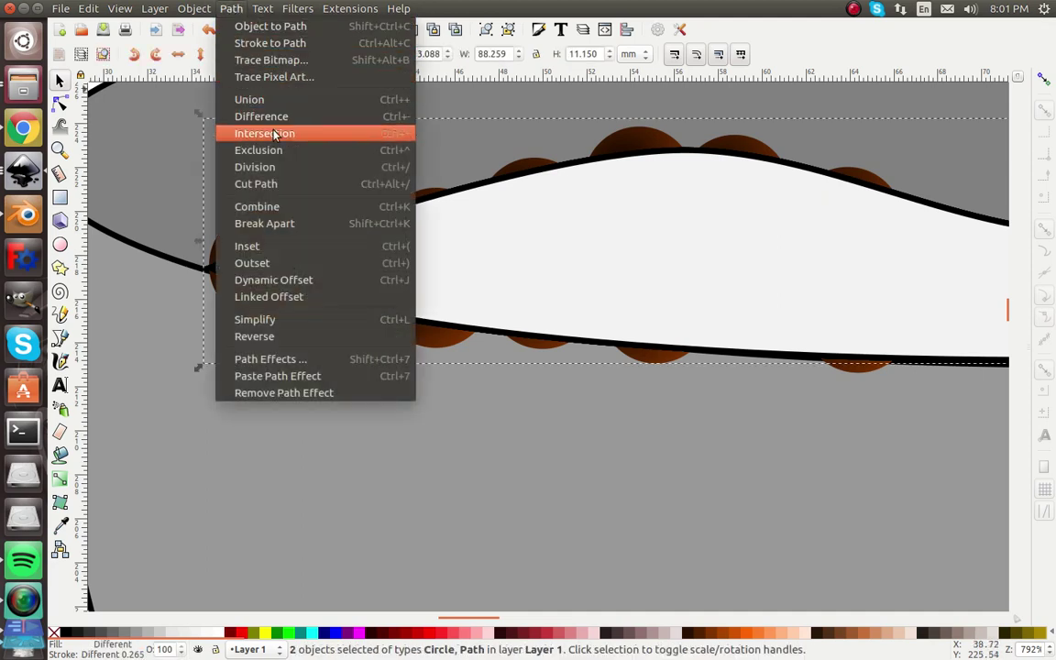
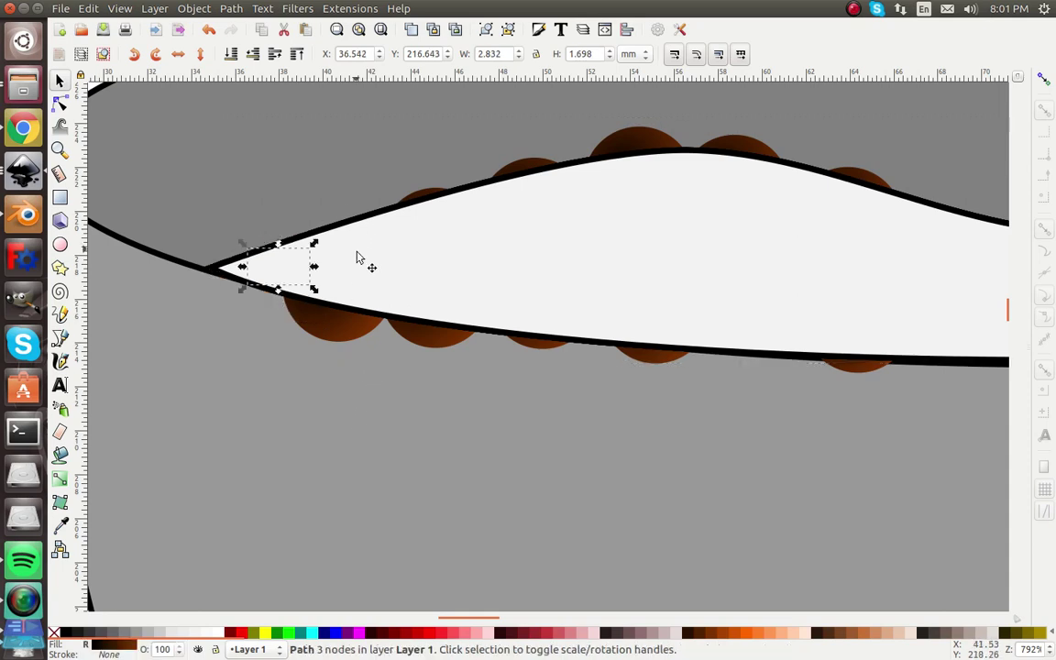
# - Clip the two leftmost balls overhanging the lower edge to duplicates of the contents shape using Intersection
pyautogui.click(323, 326)
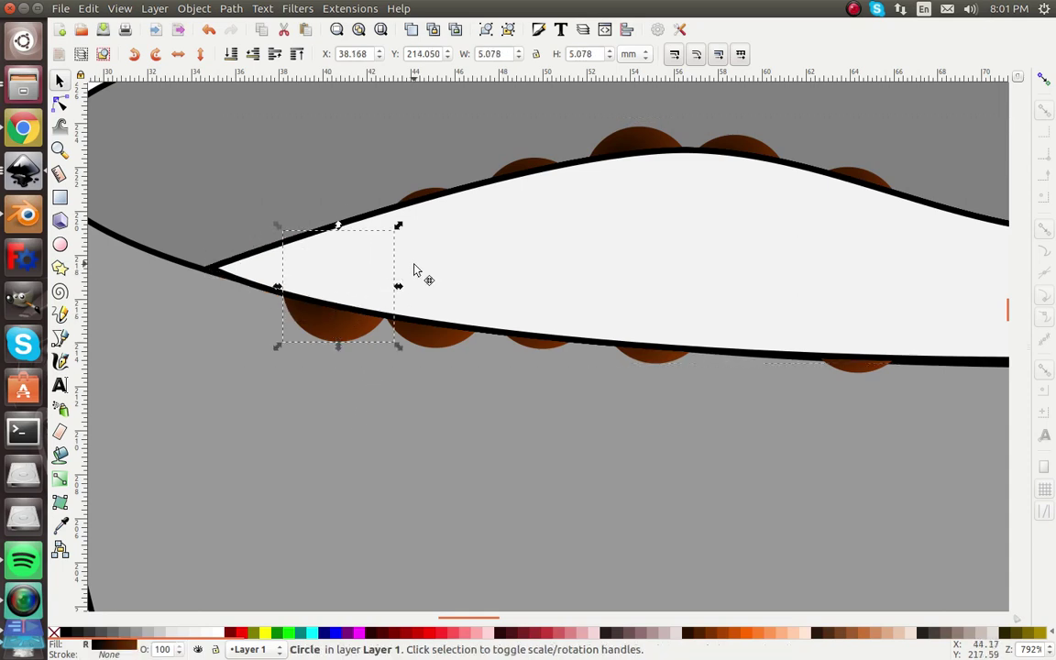
pyautogui.keyDown('shift'); pyautogui.click(349, 314); pyautogui.keyUp('shift')
pyautogui.hotkey('ctrl', '*')
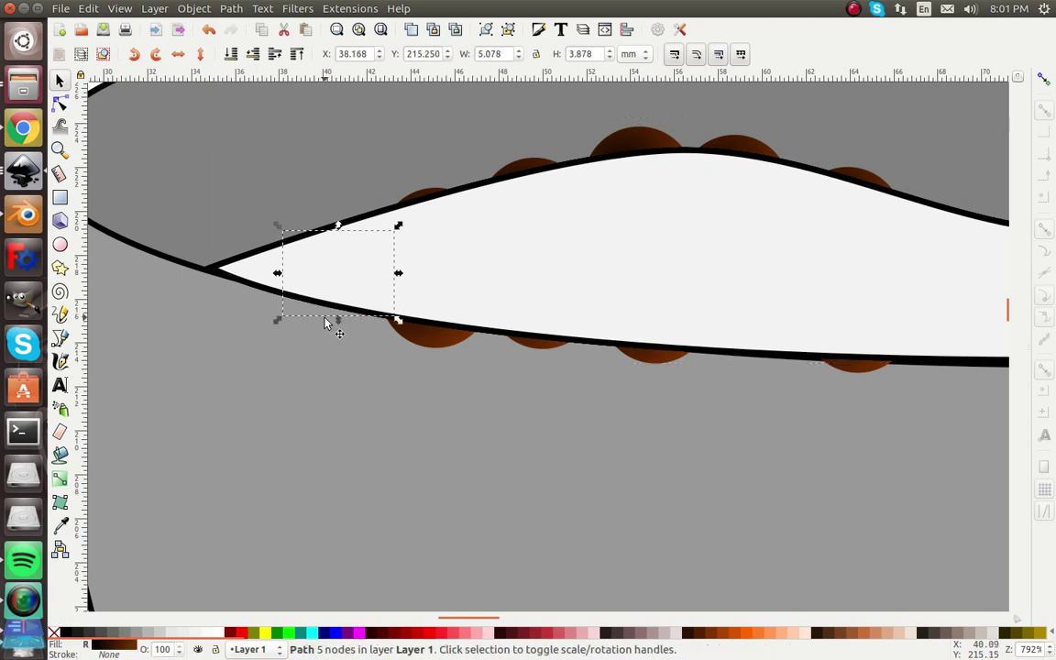
pyautogui.click(426, 338)
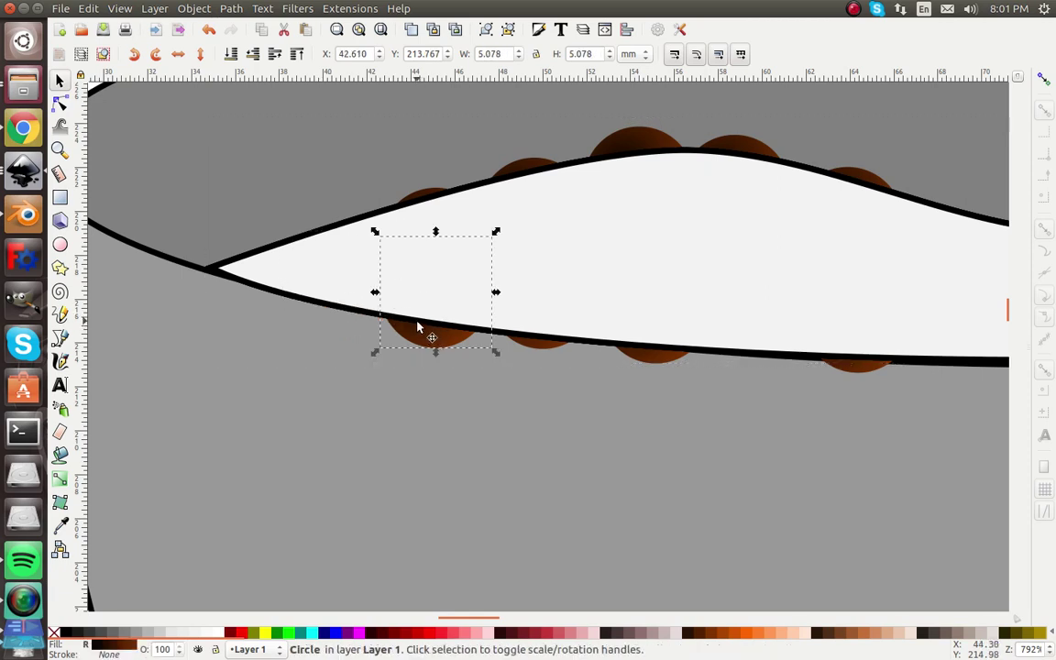
pyautogui.click(697, 285)
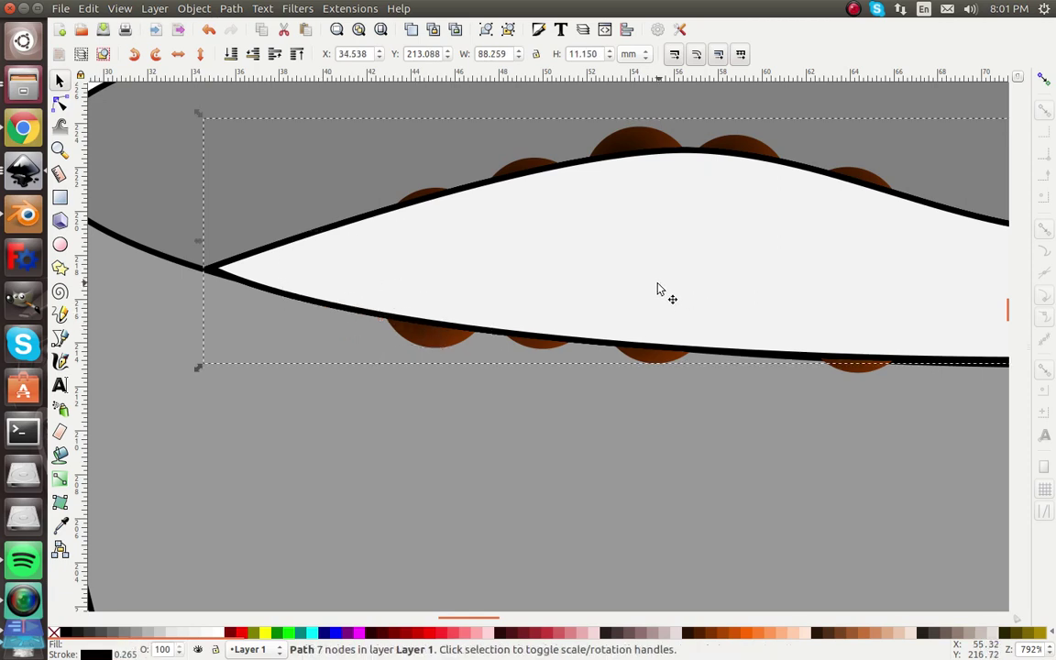
pyautogui.keyDown('shift'); pyautogui.click(436, 347); pyautogui.keyUp('shift')
pyautogui.hotkey('ctrl', '*')
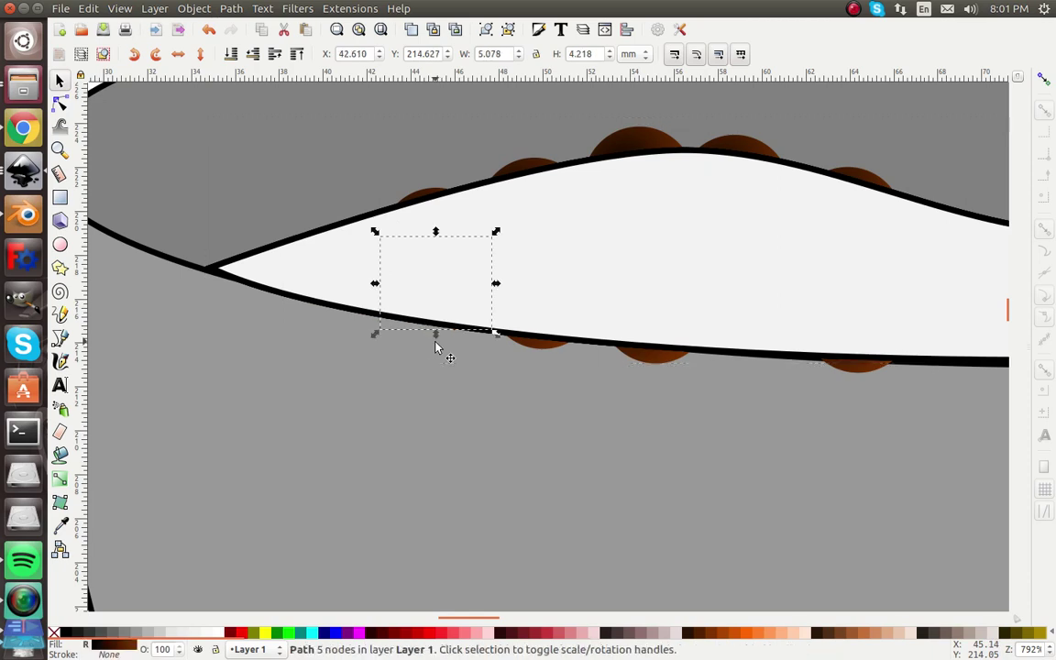
# - Clip the two leftmost balls overhanging the upper edge to duplicates of the contents shape using Intersection
pyautogui.click(556, 309)
pyautogui.click(412, 199)
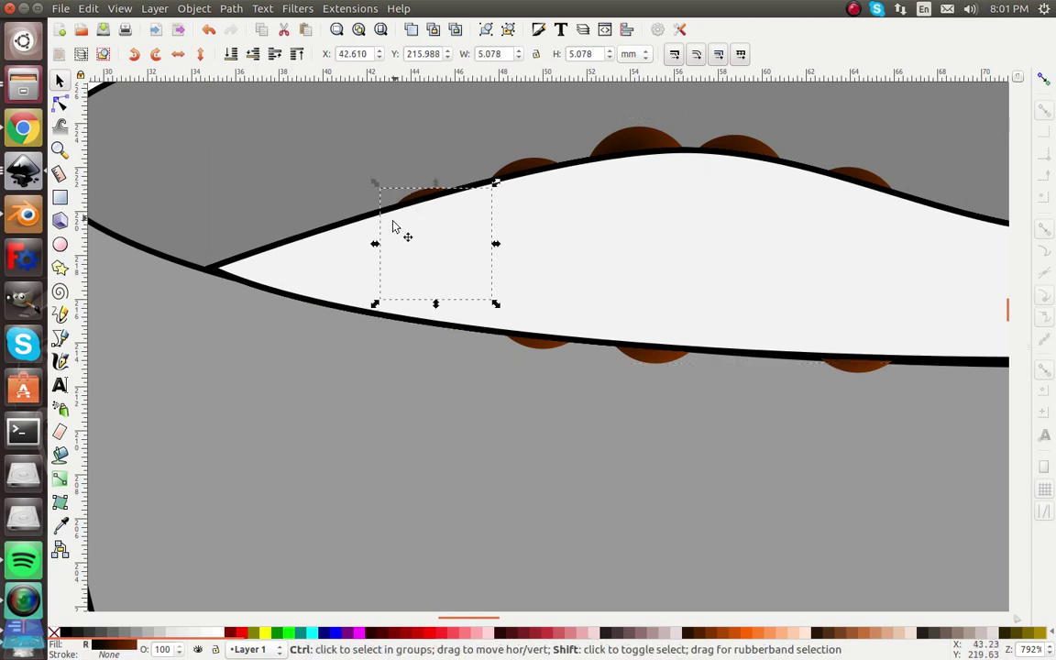
pyautogui.keyDown('shift'); pyautogui.click(348, 260); pyautogui.keyUp('shift')
pyautogui.hotkey('ctrl', '*')
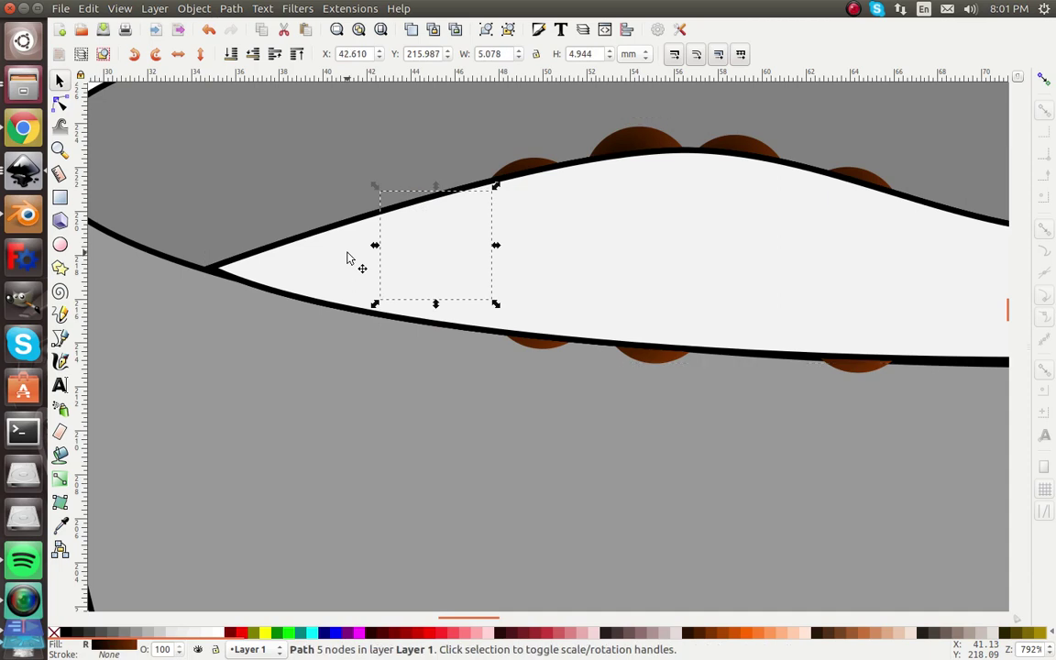
pyautogui.click(554, 224)
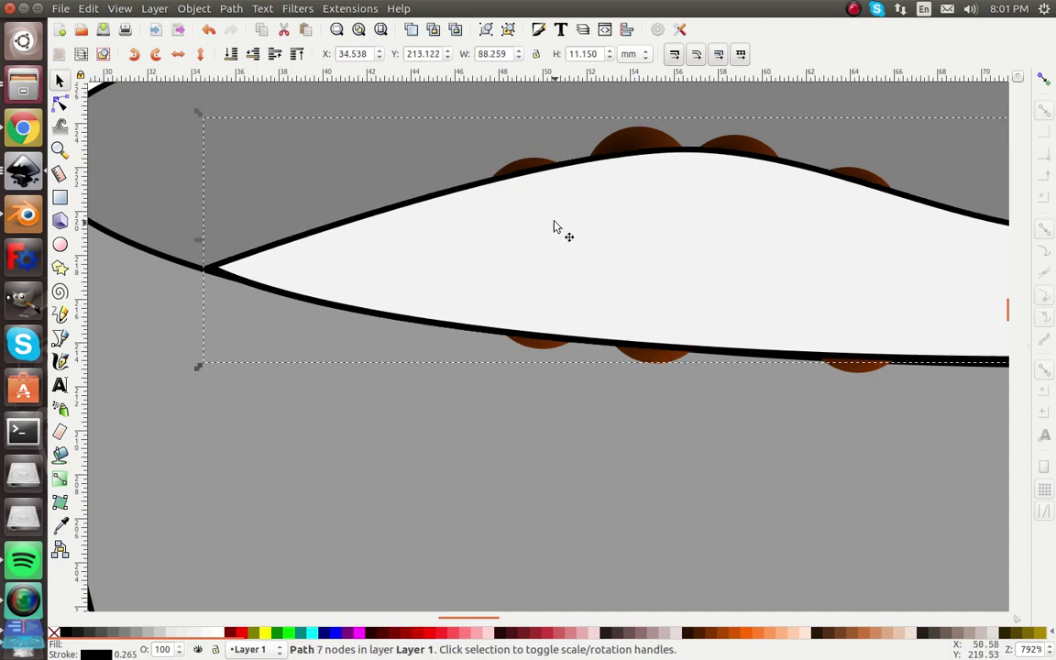
pyautogui.keyDown('shift'); pyautogui.click(531, 169); pyautogui.keyUp('shift')
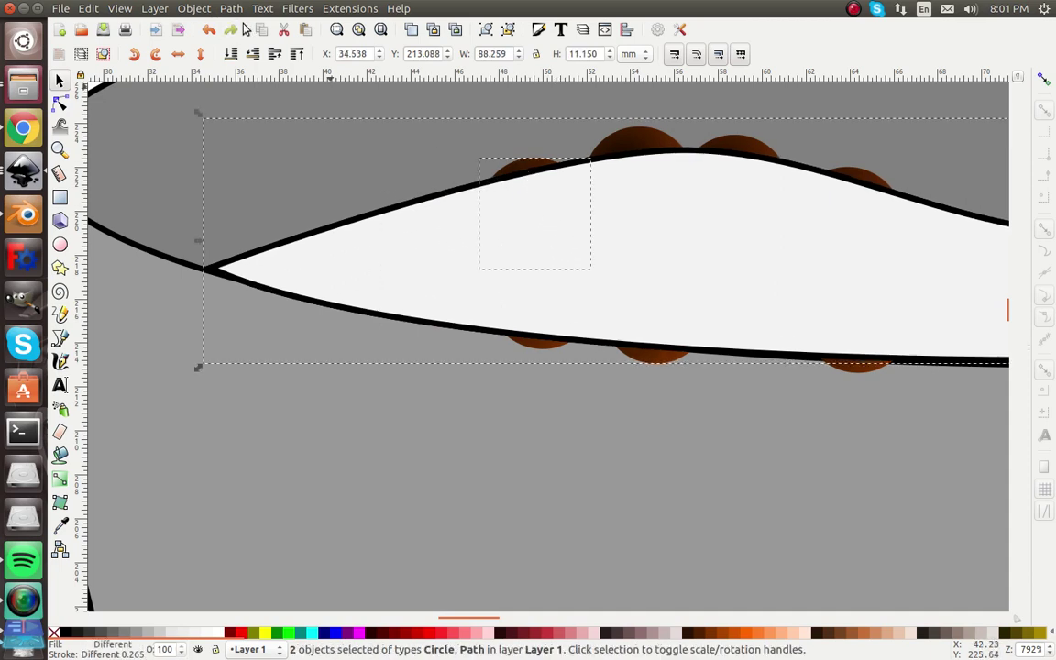
pyautogui.click(231, 8)
pyautogui.click(262, 111)
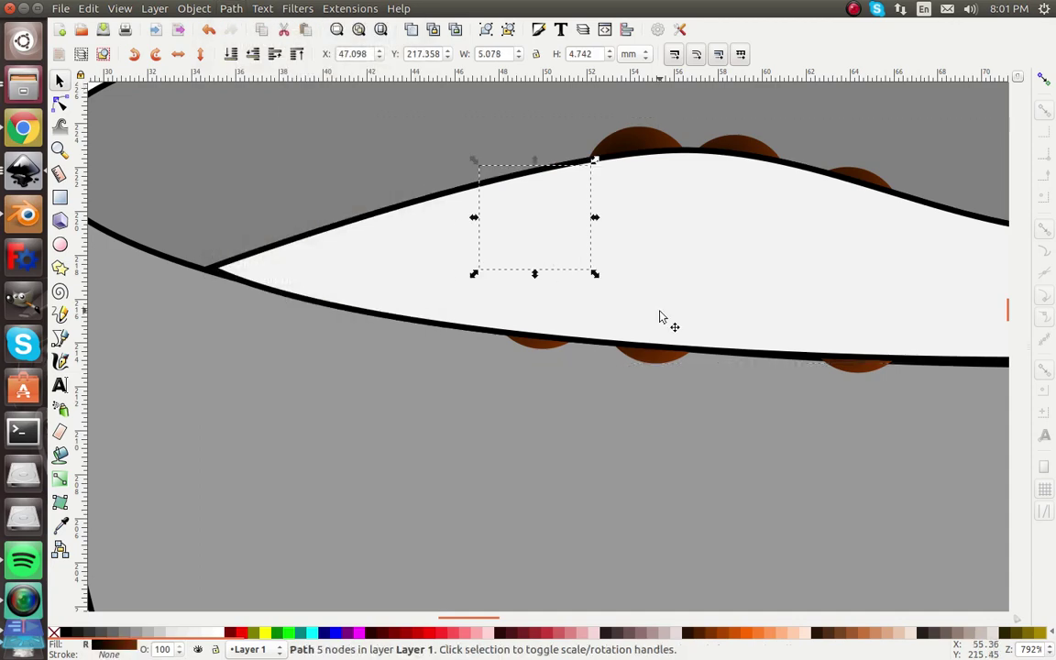
# - Try intersecting the highest ball at the left wave crest directly with the contents shape, then undo it
pyautogui.click(642, 234)
pyautogui.click(603, 120)
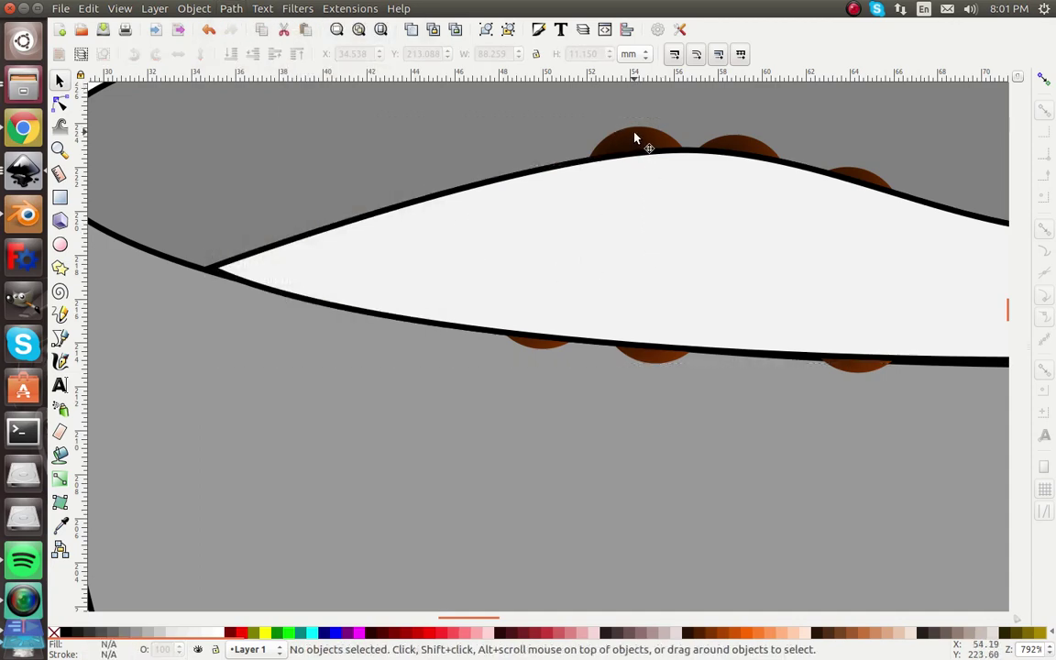
pyautogui.click(634, 138)
pyautogui.keyDown('shift'); pyautogui.click(627, 177); pyautogui.keyUp('shift')
pyautogui.click(229, 9)
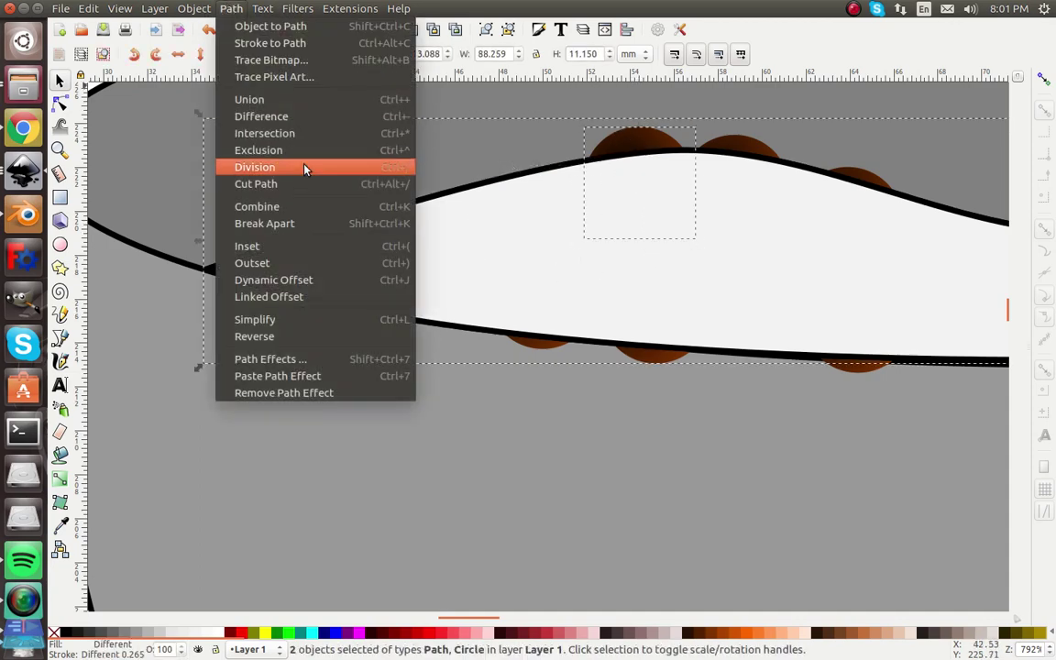
pyautogui.click(273, 130)
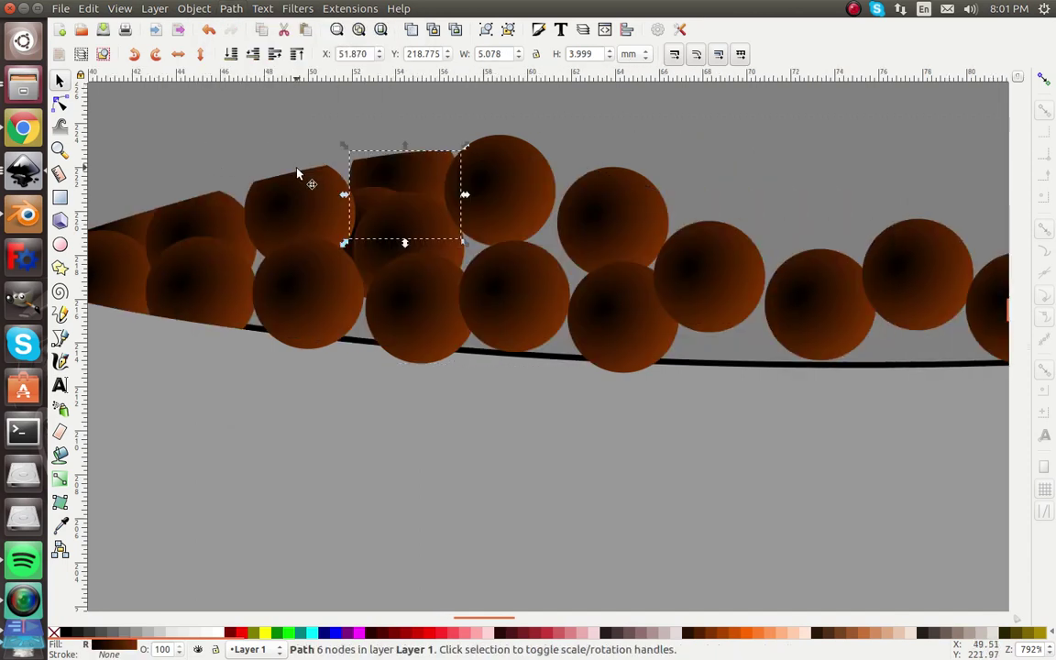
pyautogui.hotkey('ctrl', 'z')
# - Clip the two balls overhanging the left wave crest to duplicates of the contents shape using Intersection
pyautogui.keyDown('ctrl'); pyautogui.click(555, 295); pyautogui.keyUp('ctrl')
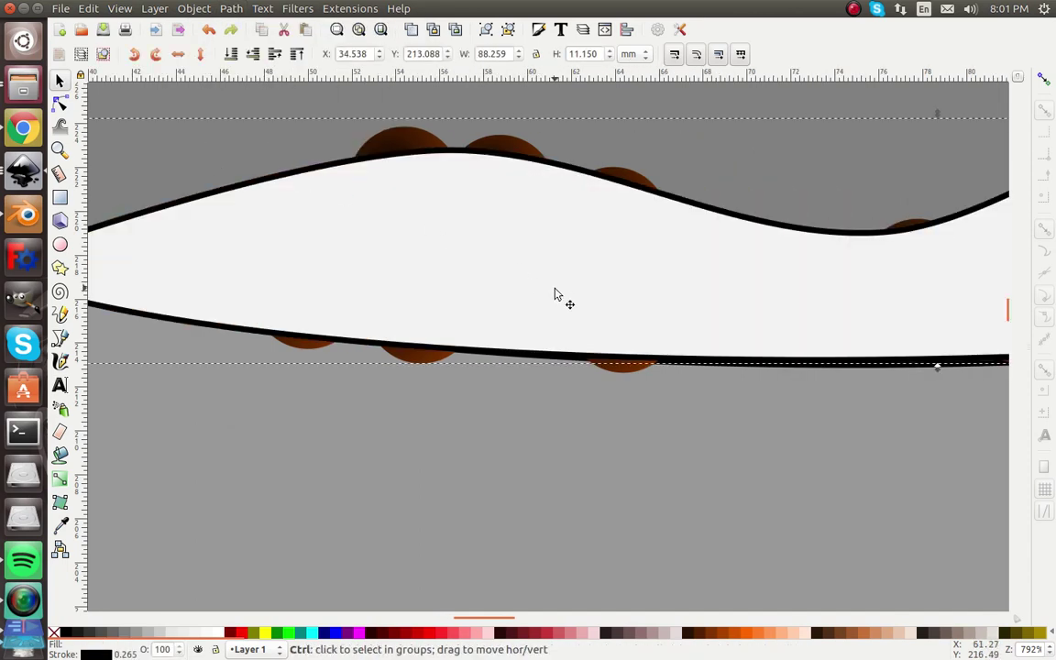
pyautogui.keyDown('shift'); pyautogui.click(410, 137); pyautogui.keyUp('shift')
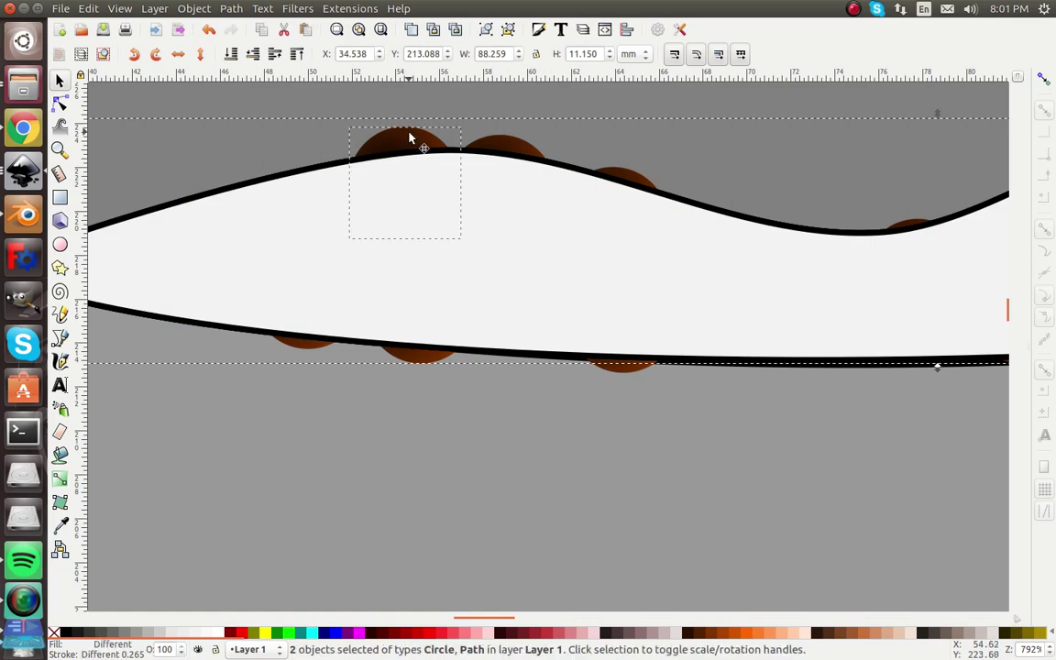
pyautogui.click(229, 7)
pyautogui.click(266, 129)
pyautogui.click(507, 166)
pyautogui.keyDown('shift'); pyautogui.click(476, 140); pyautogui.keyUp('shift')
pyautogui.click(231, 8)
pyautogui.click(271, 131)
# - Clip the ball overhanging the slope just right of the left wave crest to the contents shape using Intersection
pyautogui.click(619, 223)
pyautogui.moveTo(619, 222); pyautogui.dragTo(621, 232)
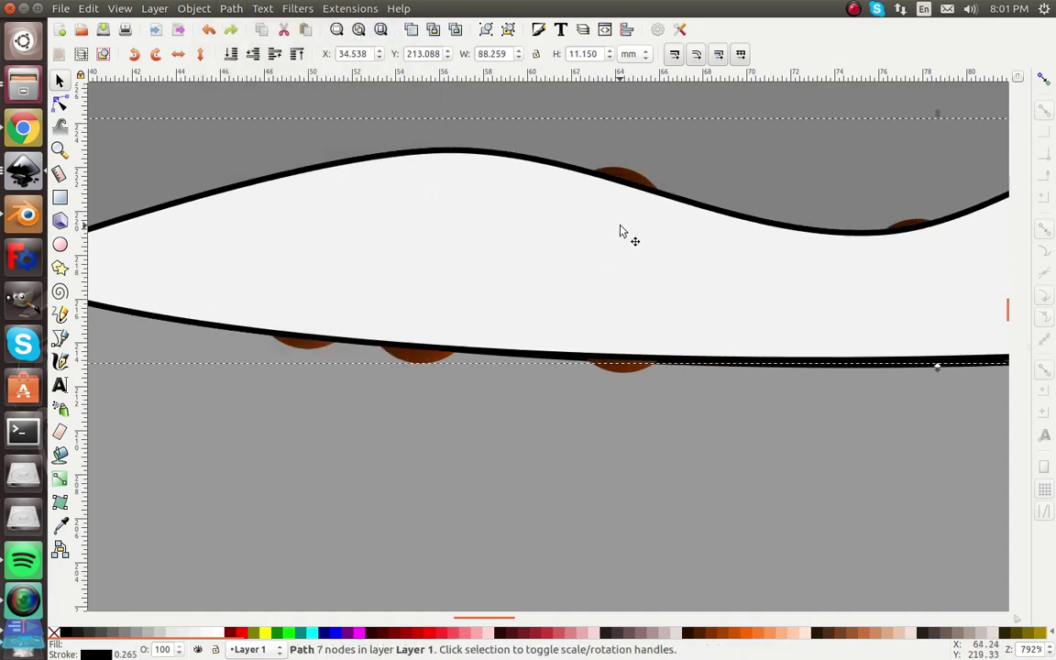
pyautogui.keyDown('shift'); pyautogui.click(632, 177); pyautogui.keyUp('shift')
pyautogui.click(231, 8)
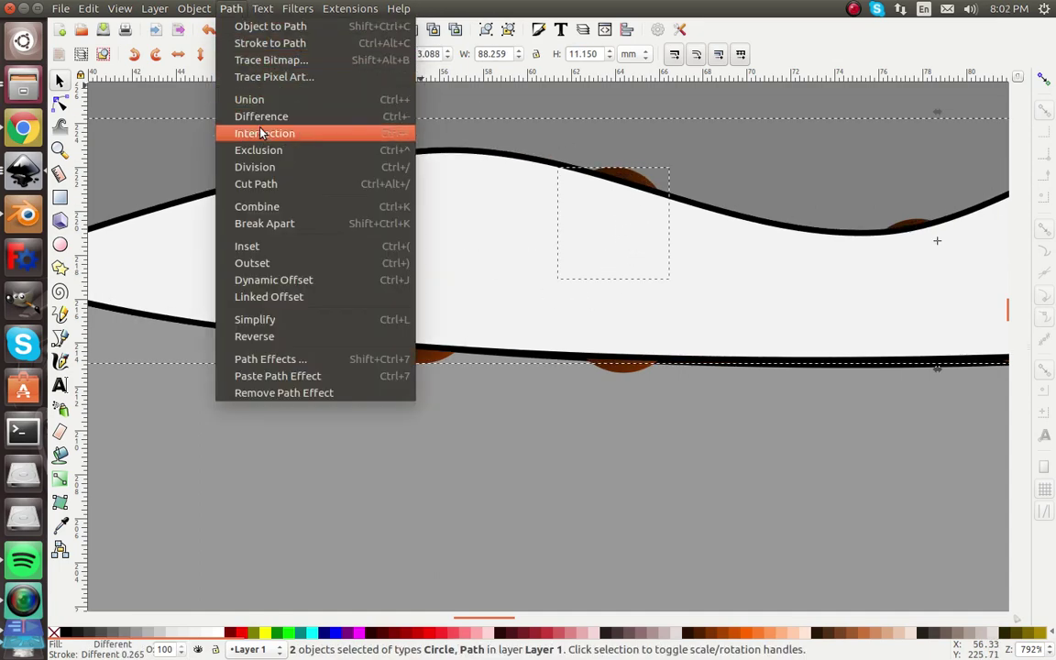
pyautogui.click(229, 111)
# - Try intersecting the ball overhanging the first wave trough with the contents shape, then undo it and duplicate the contents shape
pyautogui.hscroll(10, 544, 320)
pyautogui.keyDown('shift'); pyautogui.click(502, 224); pyautogui.keyUp('shift')
pyautogui.click(232, 8)
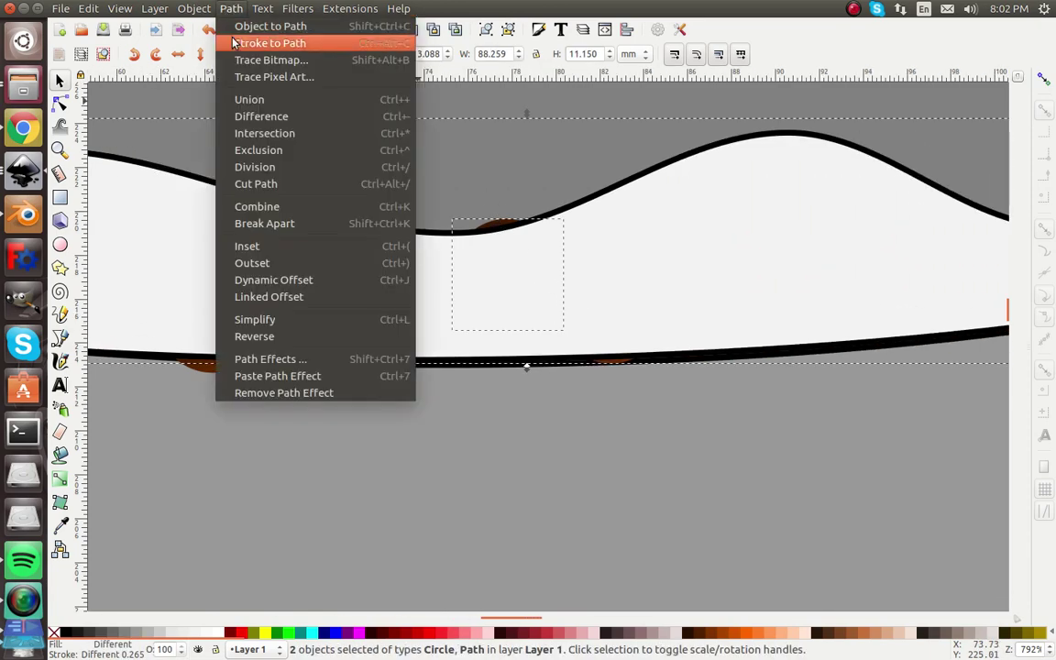
pyautogui.click(236, 127)
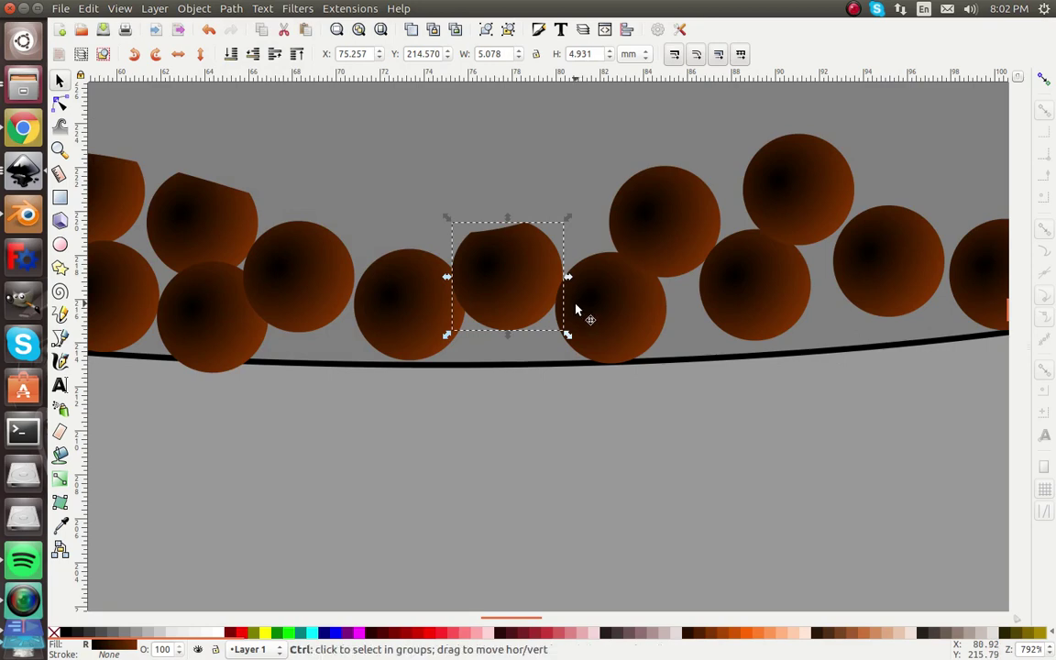
pyautogui.hotkey('ctrl', 'alt', 'v')
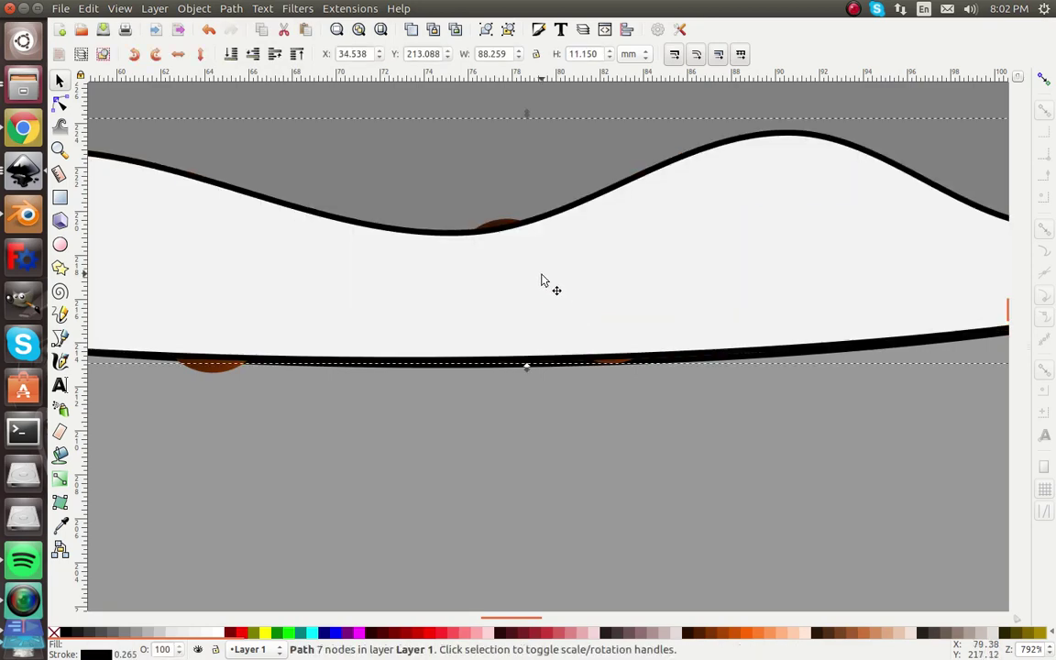
# - Clip the leftmost ball still overhanging the lower edge to the duplicated contents shape using Intersection
pyautogui.hscroll(-15, 543, 282)
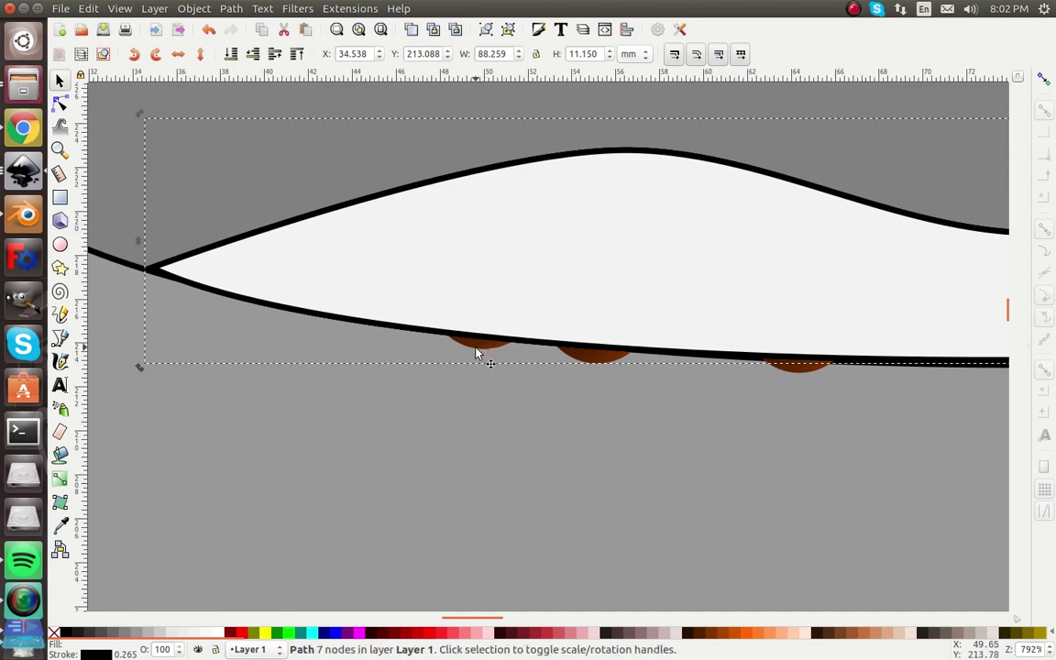
pyautogui.keyDown('ctrl'); pyautogui.scroll(3, 486, 335); pyautogui.keyUp('ctrl')
pyautogui.press('Escape')
pyautogui.click(485, 391)
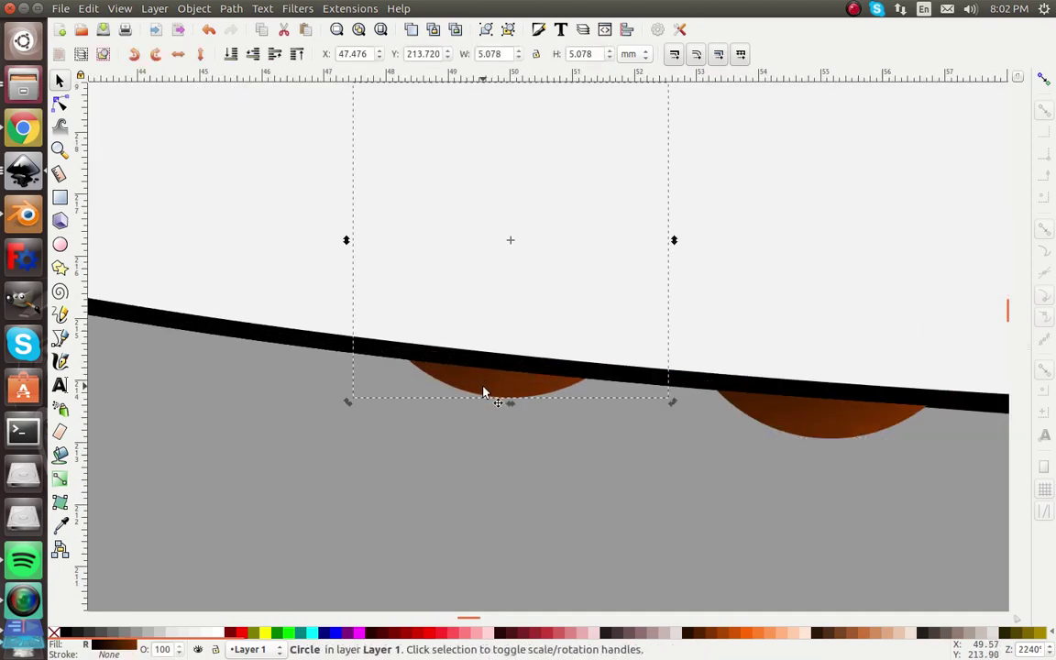
pyautogui.keyDown('shift'); pyautogui.click(308, 165); pyautogui.keyUp('shift')
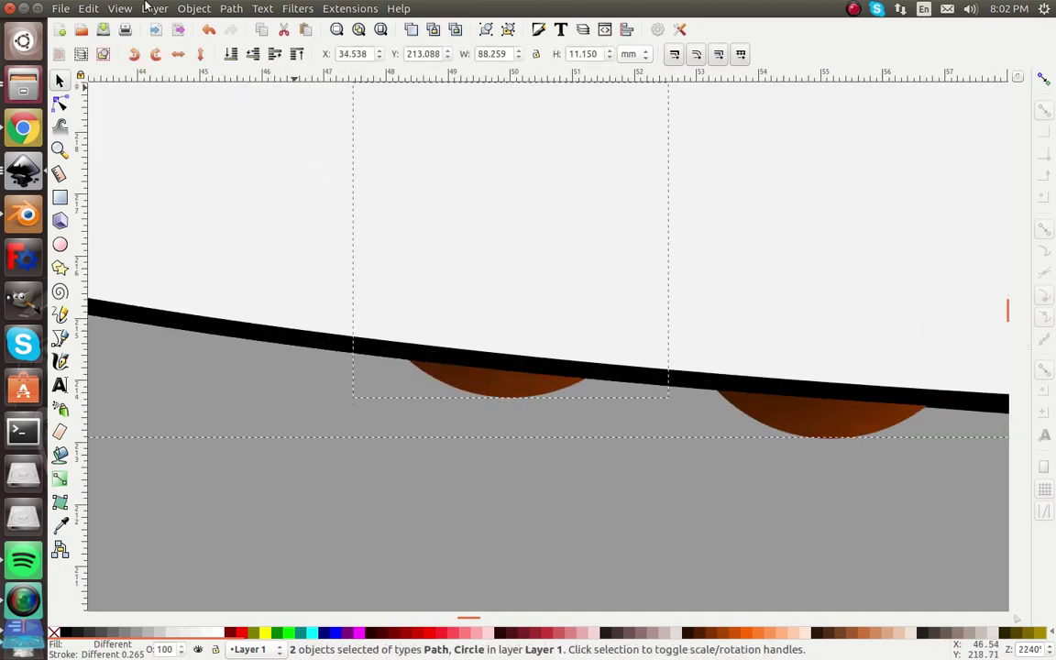
pyautogui.click(231, 8)
pyautogui.click(326, 135)
# - Intersect the next ball overhanging the lower edge with a copy of the contents shape to trim its overhang
pyautogui.keyDown('shift'); pyautogui.click(761, 419); pyautogui.keyUp('shift')
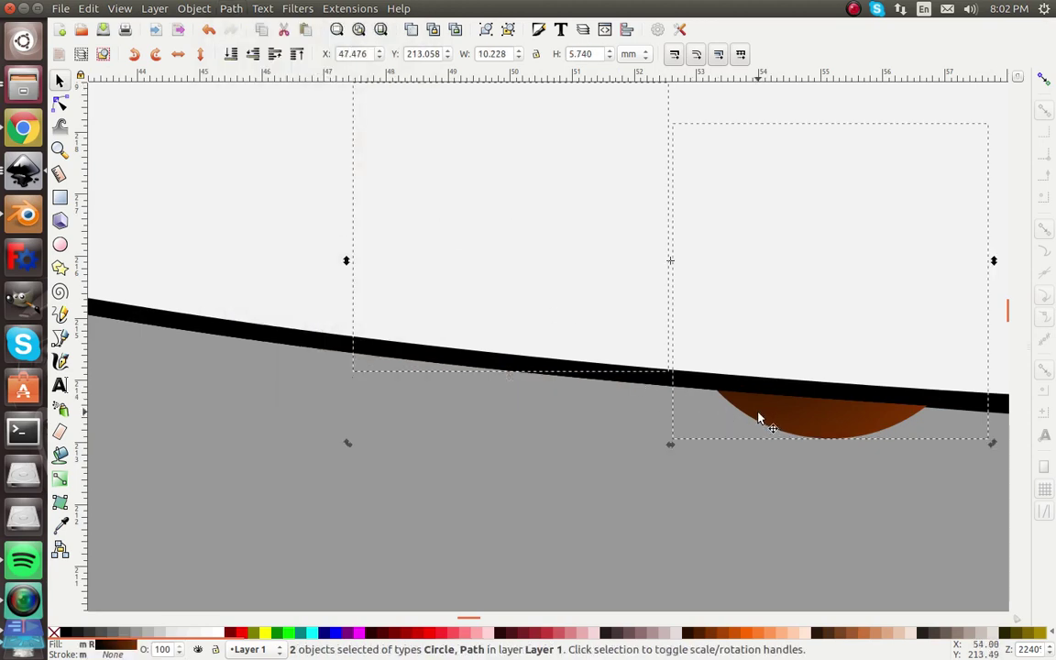
pyautogui.click(519, 272)
pyautogui.keyDown('shift'); pyautogui.click(751, 391); pyautogui.keyUp('shift')
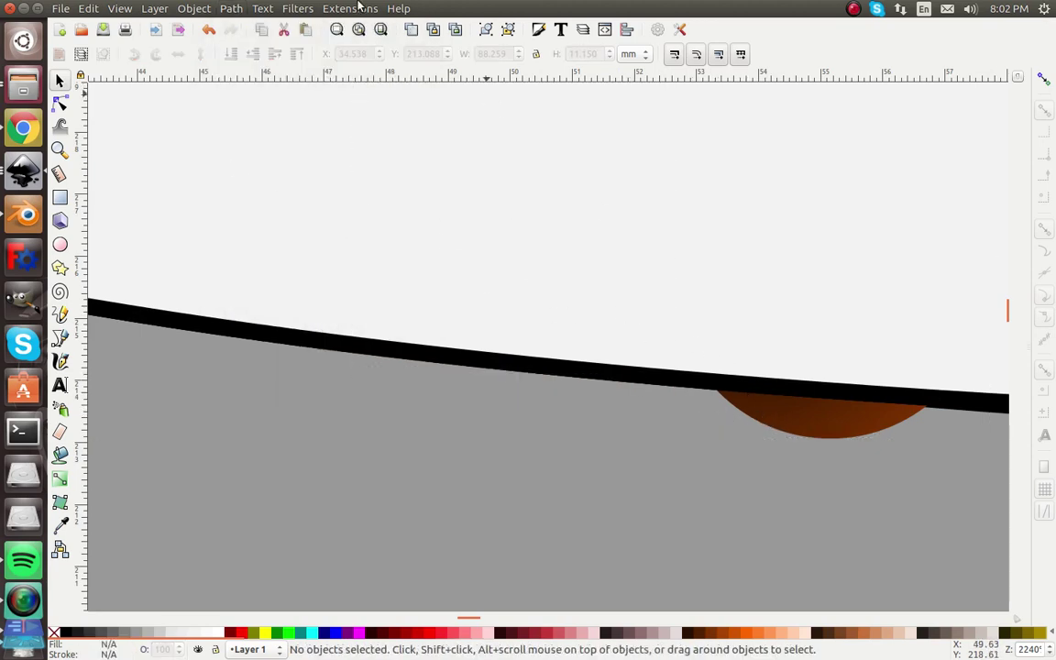
pyautogui.click(830, 418)
pyautogui.keyDown('shift'); pyautogui.click(750, 270); pyautogui.keyUp('shift')
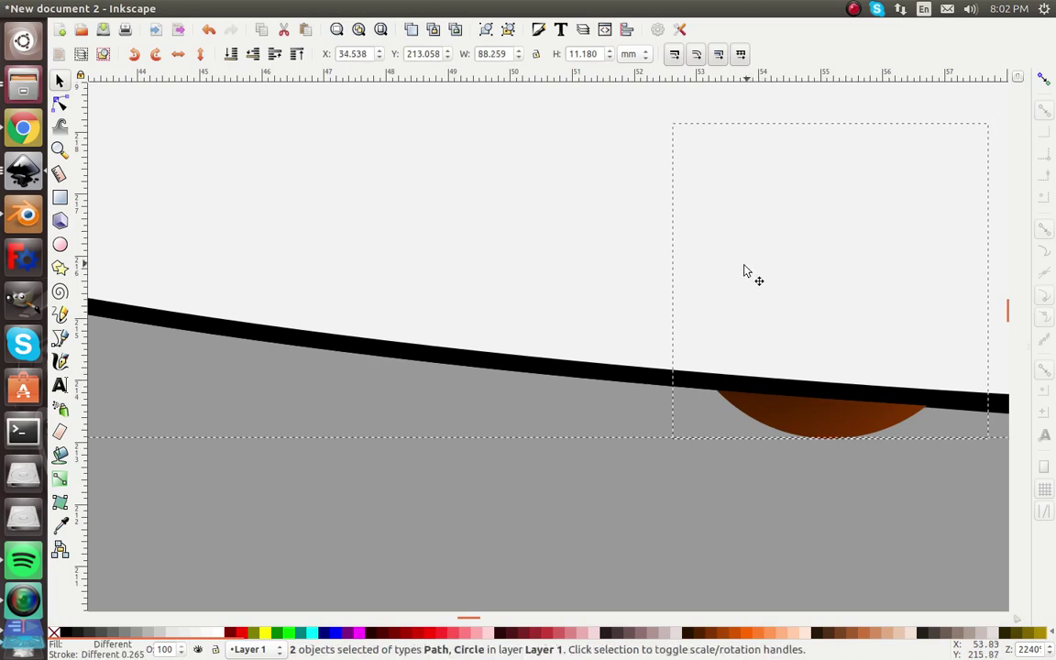
pyautogui.click(231, 8)
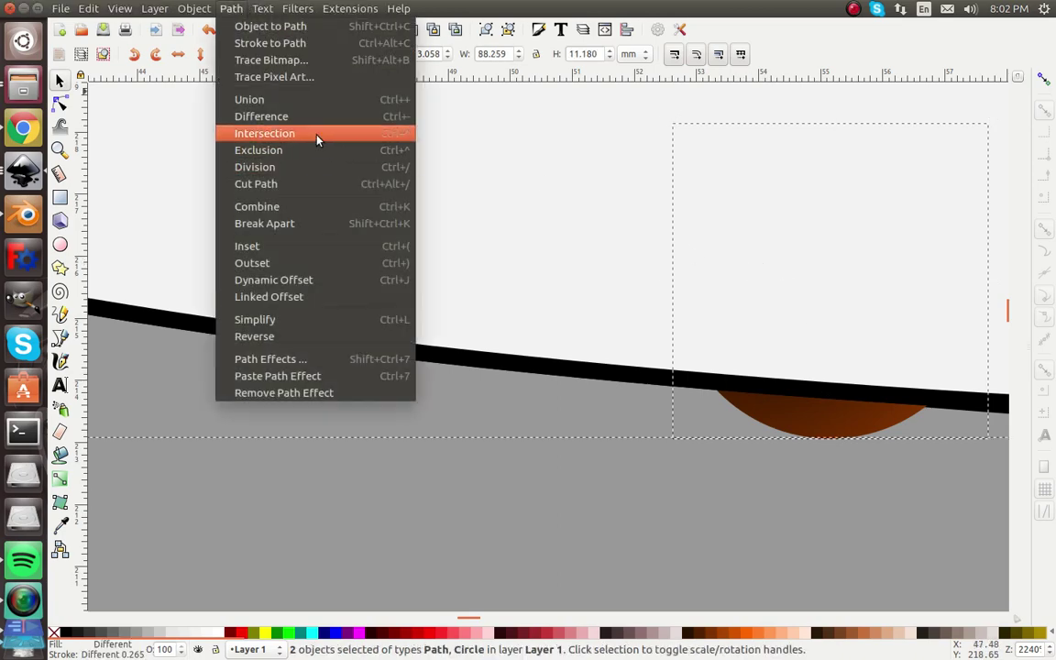
pyautogui.click(320, 132)
# - Try intersecting the large remaining overhanging ball on the lower edge with the only contents shape, then undo it
pyautogui.scroll(-5, 330, 156)
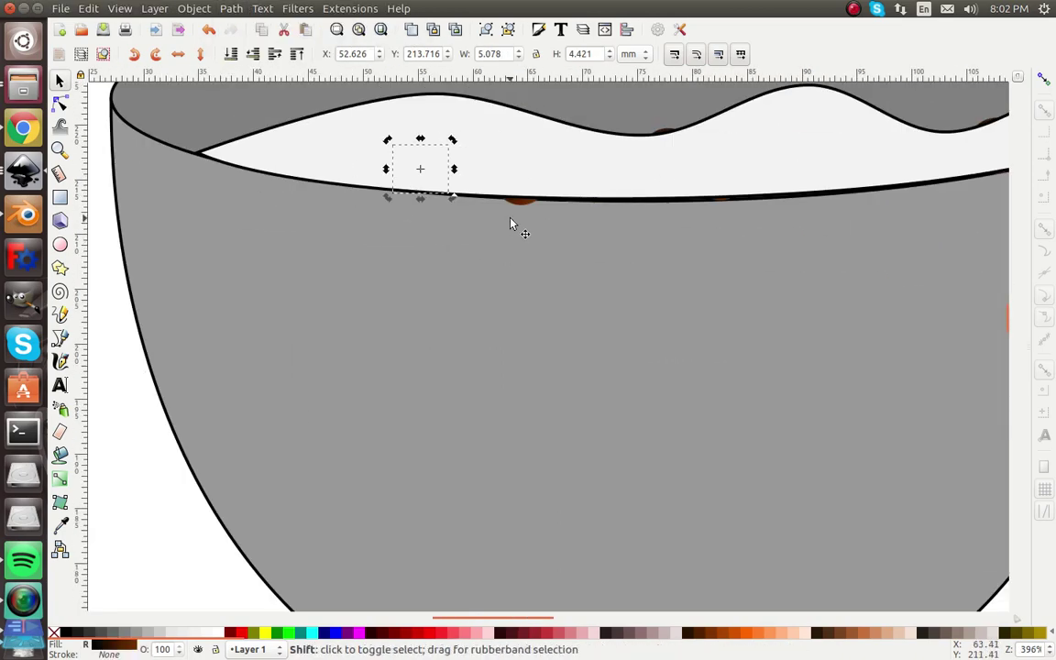
pyautogui.scroll(4, 596, 207)
pyautogui.click(591, 184)
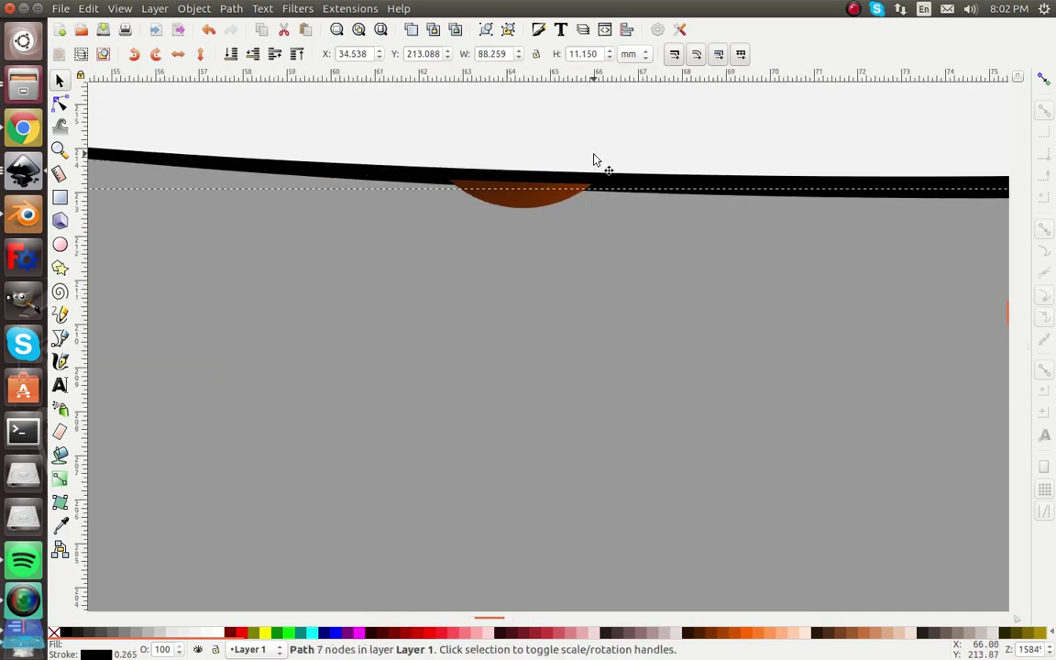
pyautogui.keyDown('shift'); pyautogui.click(545, 204); pyautogui.keyUp('shift')
pyautogui.click(231, 8)
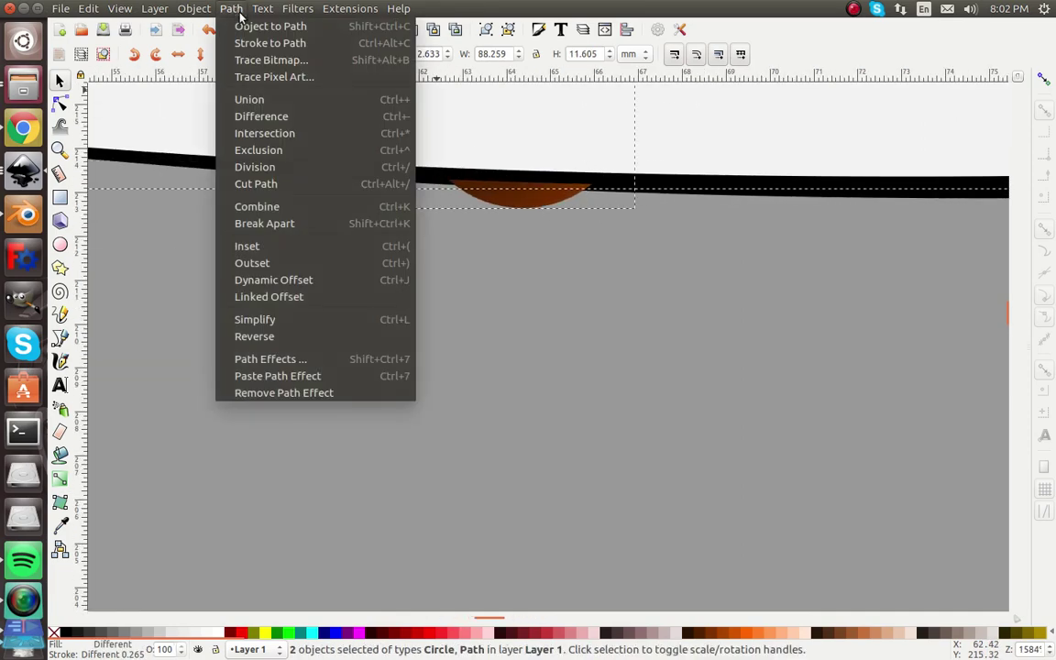
pyautogui.click(276, 118)
pyautogui.scroll(-6, 303, 138)
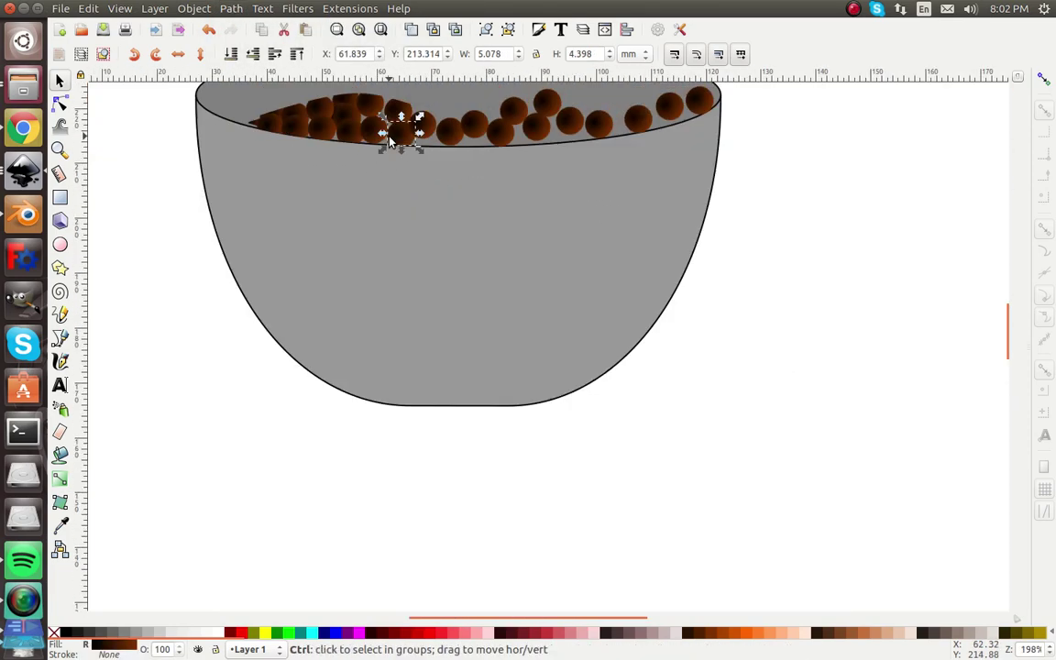
pyautogui.hotkey('ctrl', 'z')
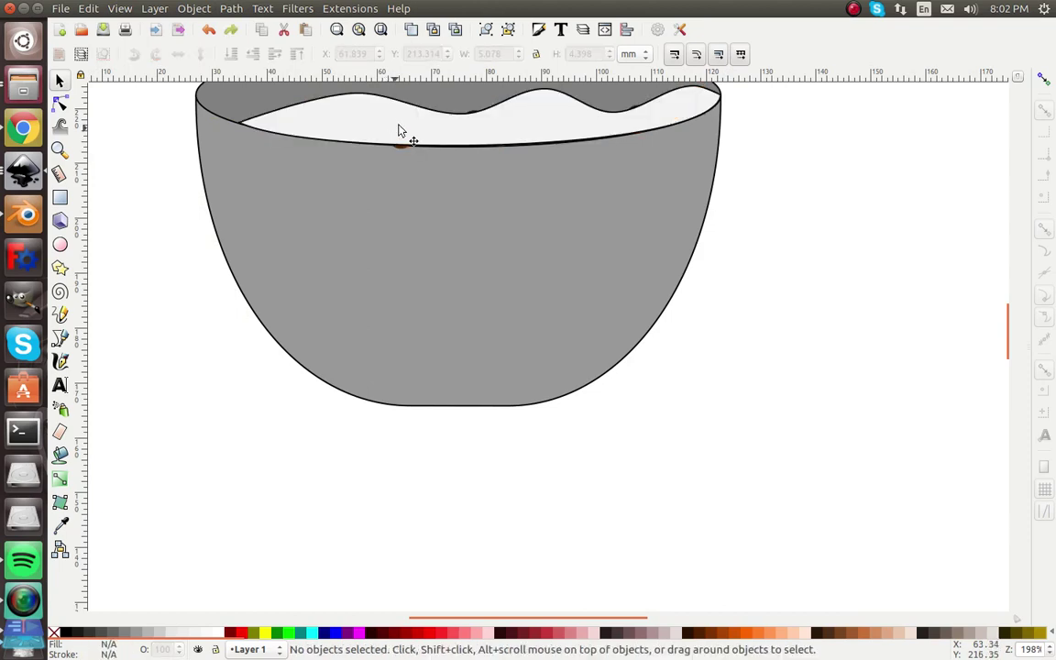
# - Duplicate the contents shape and intersect the copy with the large remaining ball overhanging the lower edge
pyautogui.click(410, 116)
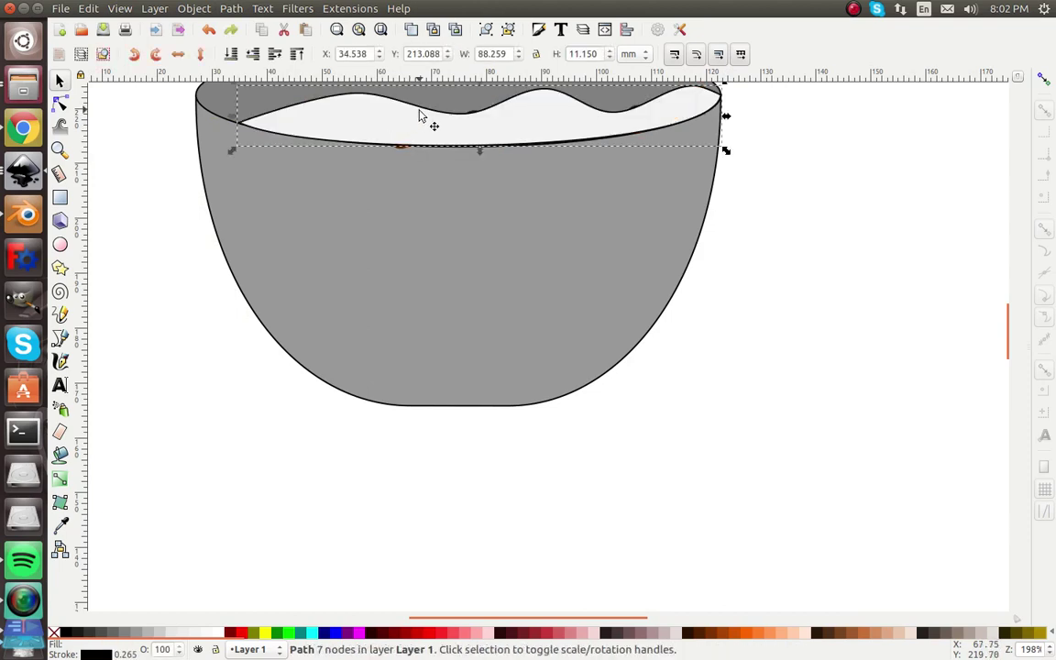
pyautogui.press('ctrl')
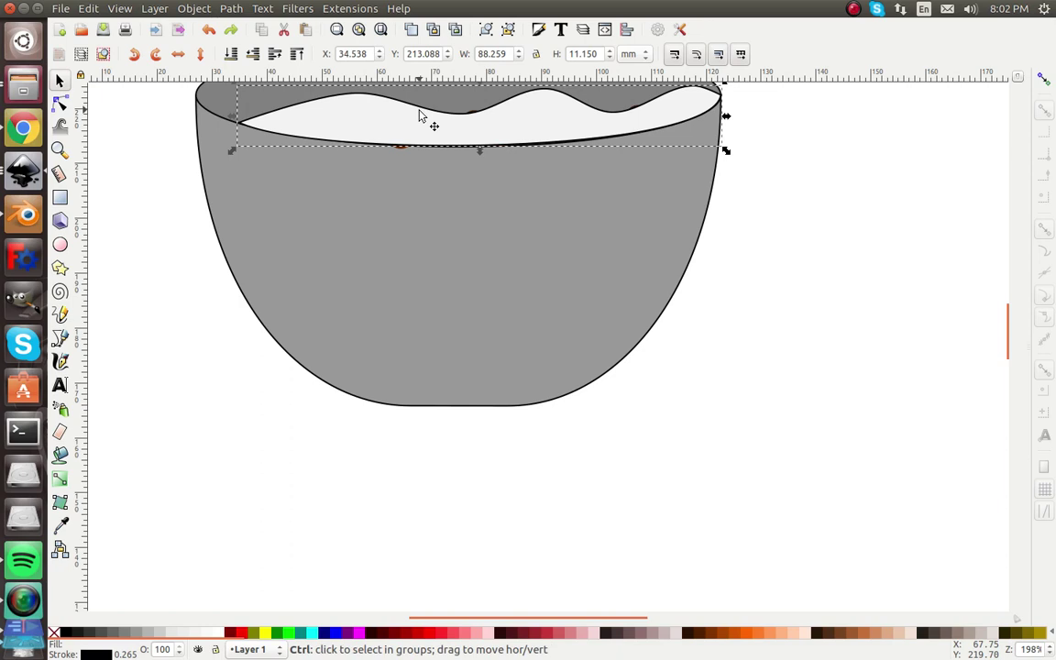
pyautogui.scroll(5, 409, 166)
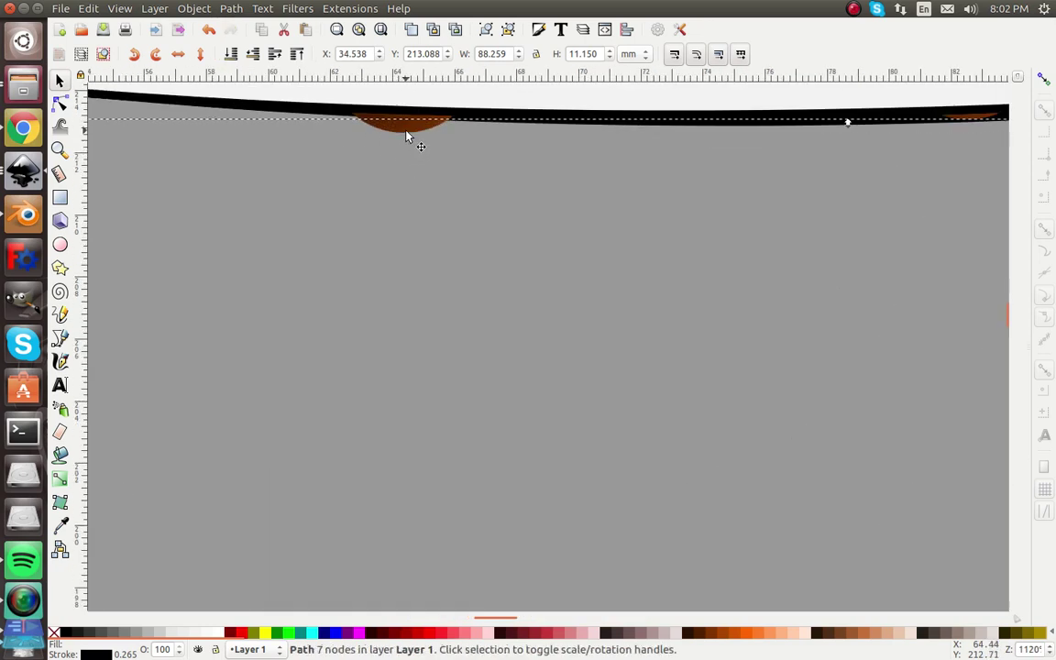
pyautogui.keyDown('ctrl'); pyautogui.click(408, 136); pyautogui.keyUp('ctrl')
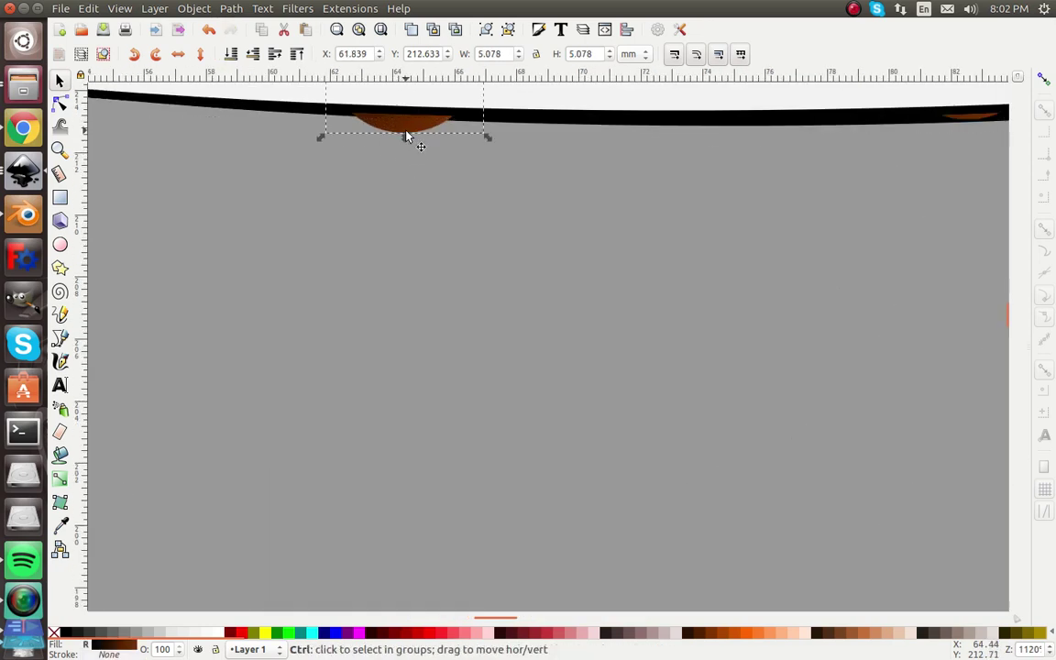
pyautogui.hotkey('shift', '8')
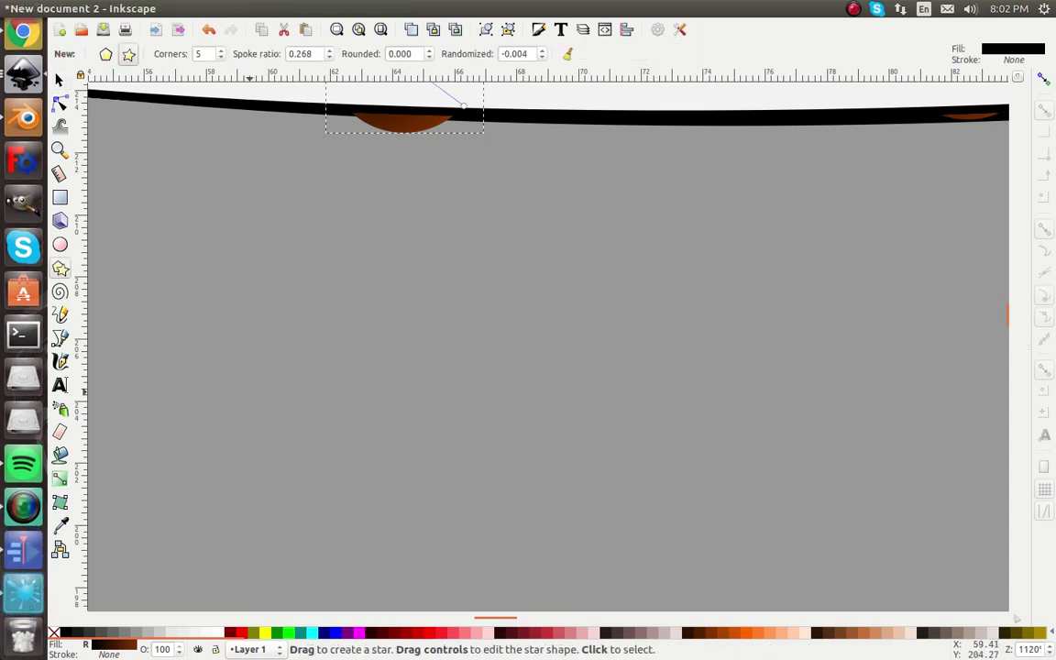
pyautogui.scroll(8, 222, 605)
pyautogui.press('Escape')
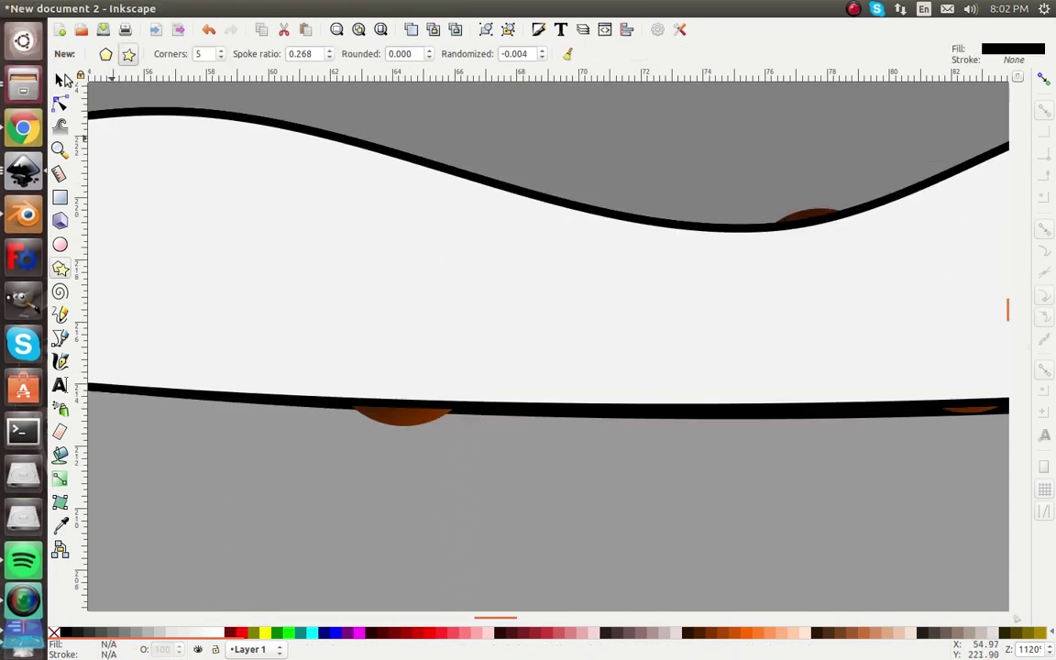
pyautogui.click(59, 80)
pyautogui.click(360, 400)
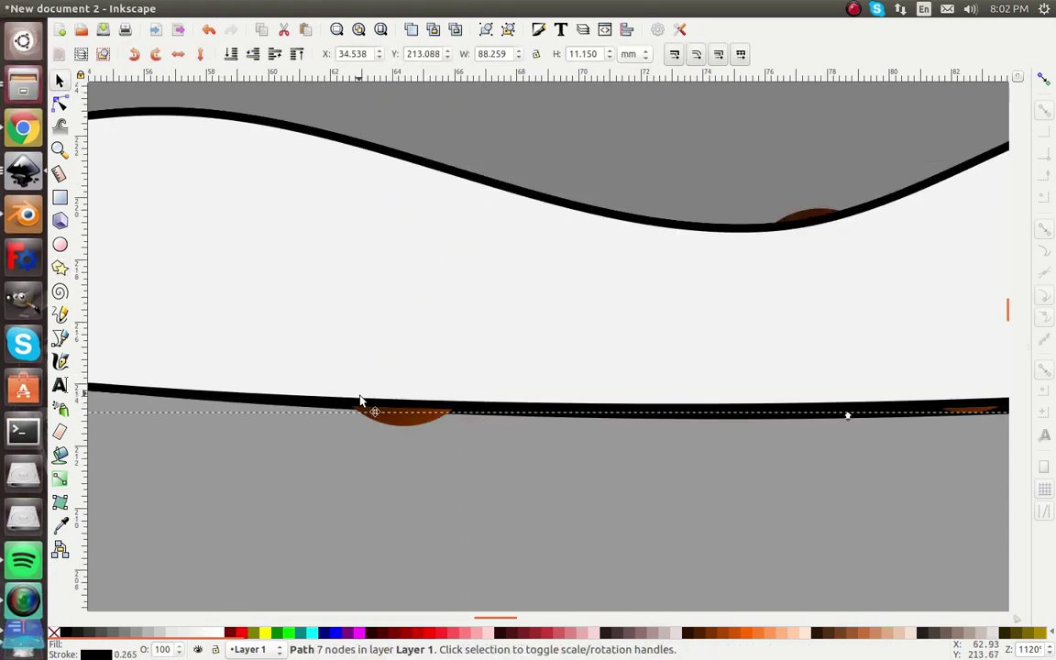
pyautogui.keyDown('shift'); pyautogui.click(396, 424); pyautogui.keyUp('shift')
pyautogui.hotkey('ctrl', '-')
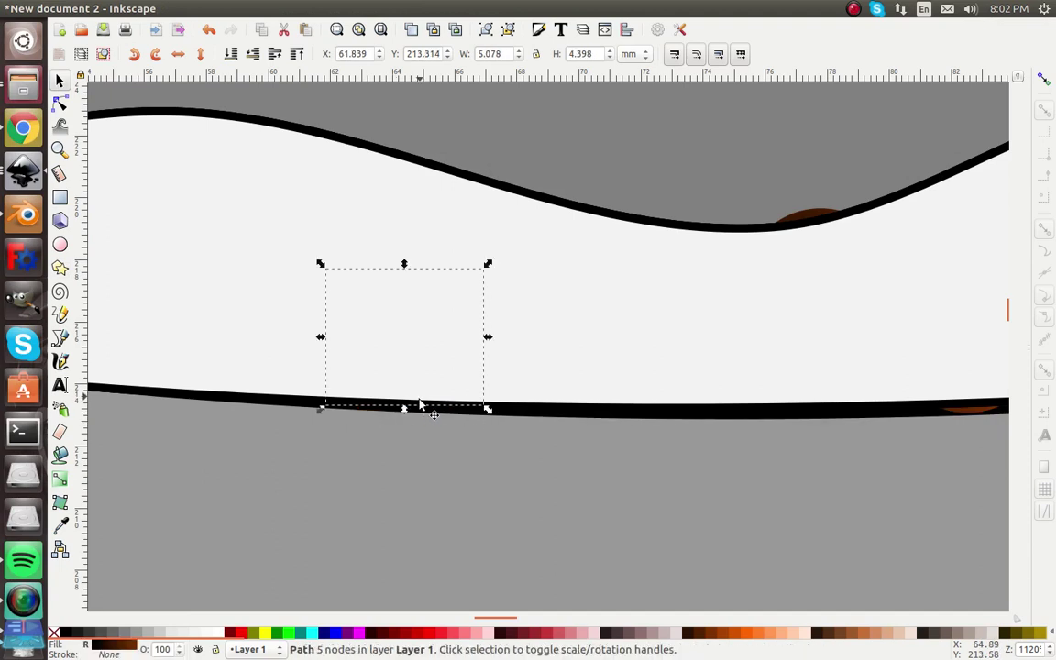
# - Intersect the ball overhanging the central dip of the upper edge with a copy of the contents shape
pyautogui.click(836, 266)
pyautogui.keyDown('shift'); pyautogui.click(818, 214); pyautogui.keyUp('shift')
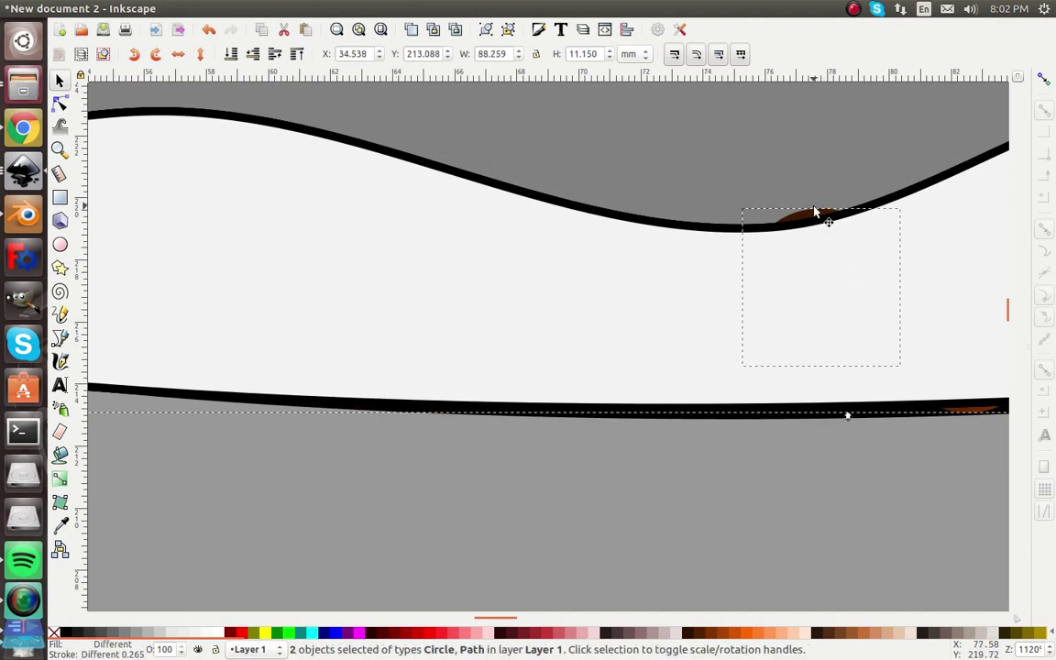
pyautogui.click(826, 211)
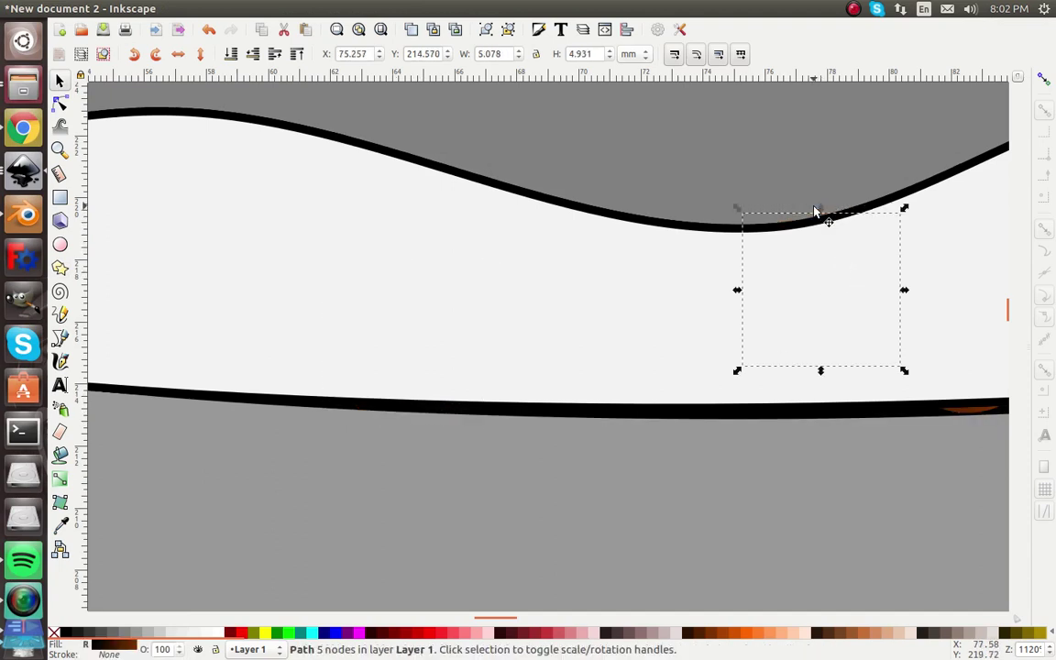
pyautogui.press('Delete')
# - Intersect the remaining ball slightly overhanging the lower edge, right of the central dip, with a copy of the contents shape
pyautogui.click(921, 339)
pyautogui.keyDown('shift'); pyautogui.click(977, 415); pyautogui.keyUp('shift')
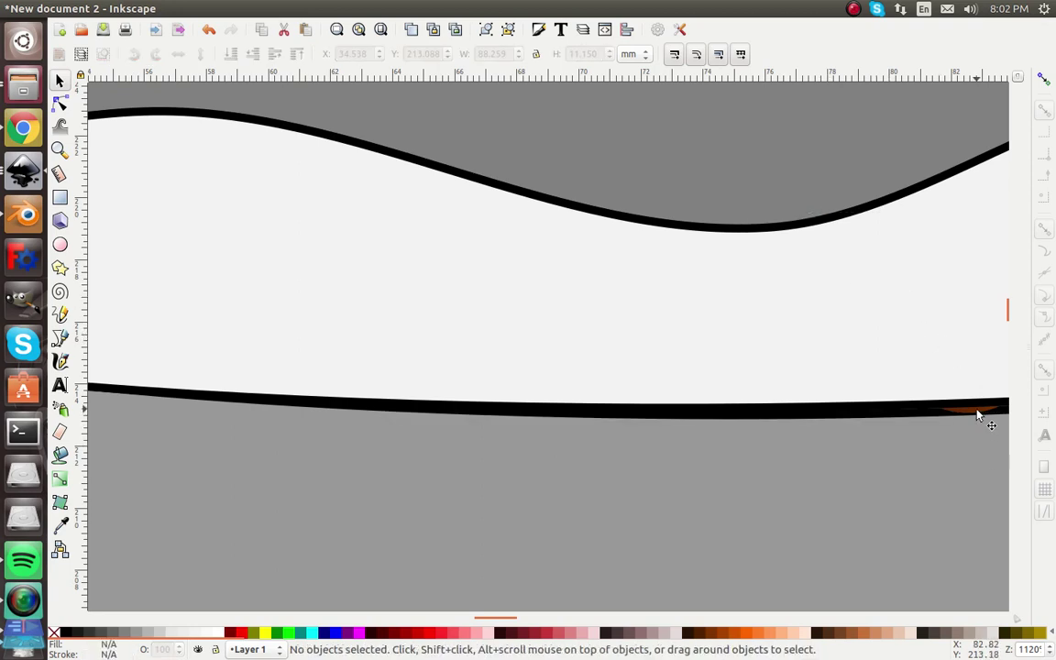
pyautogui.moveTo(944, 385); pyautogui.dragTo(544, 257)
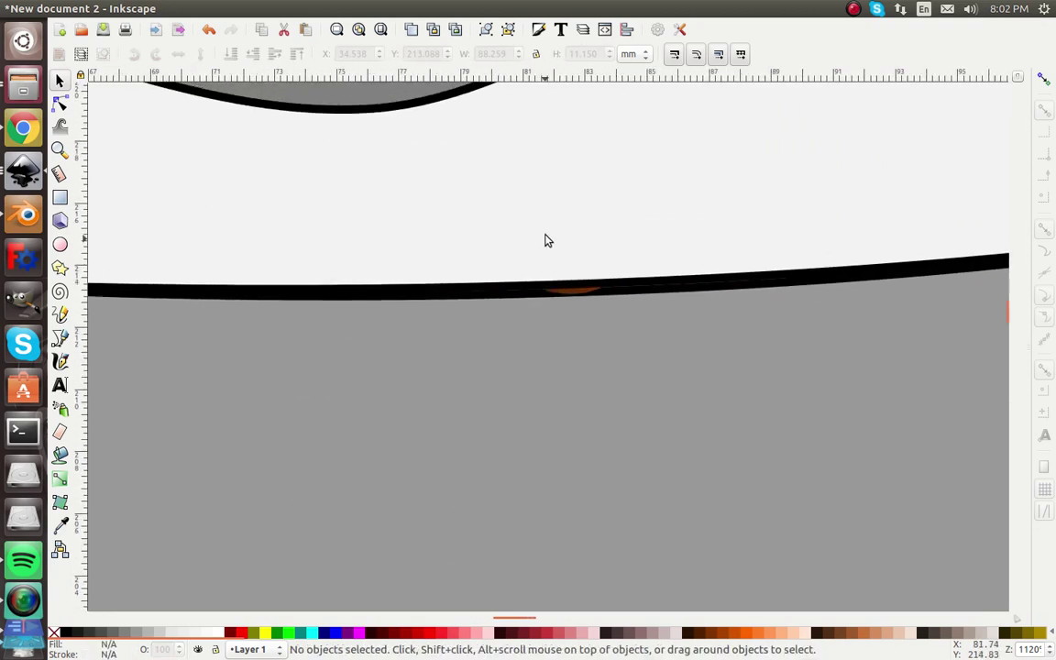
pyautogui.click(547, 229)
pyautogui.keyDown('shift'); pyautogui.click(572, 298); pyautogui.keyUp('shift')
pyautogui.click(572, 298)
pyautogui.scroll(4, 568, 295)
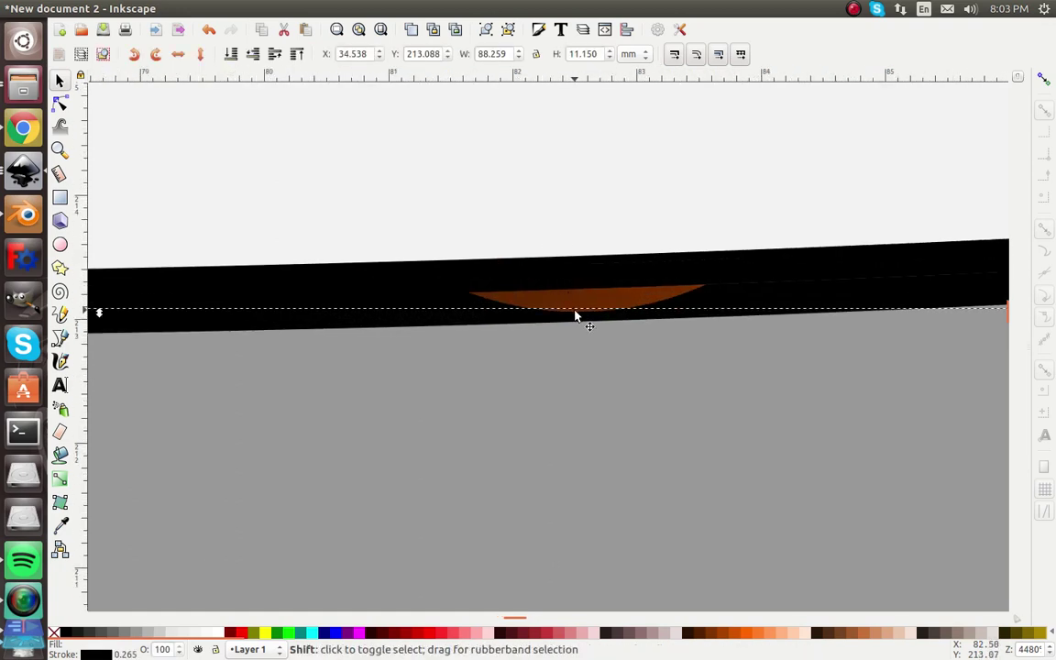
pyautogui.keyDown('shift'); pyautogui.click(577, 312); pyautogui.keyUp('shift')
pyautogui.hotkey('ctrl', '-')
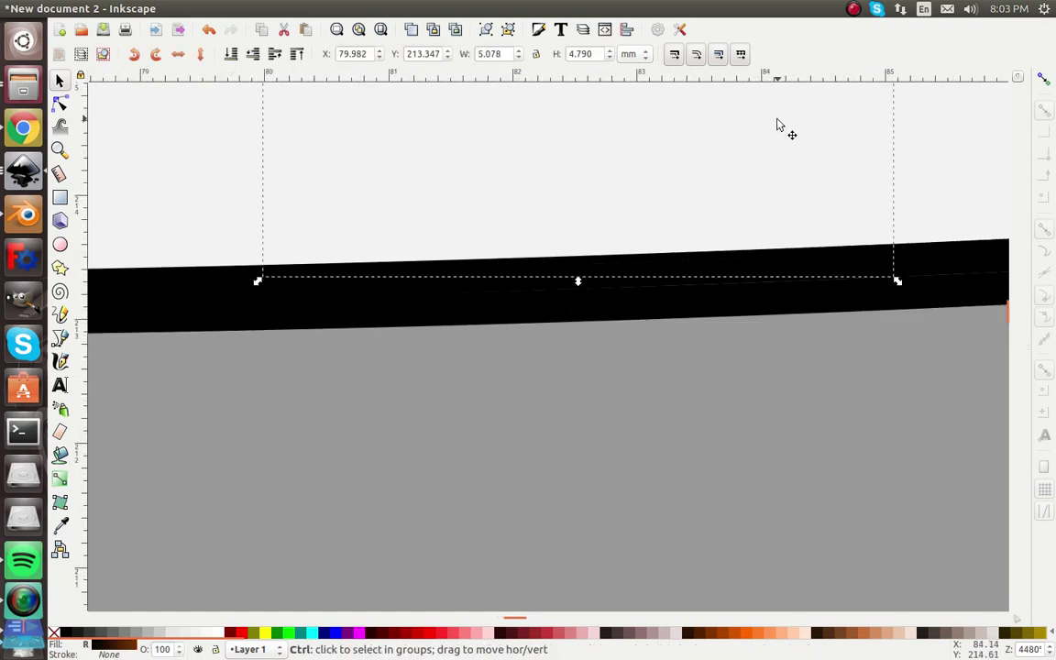
# - Try moving the contents shape down off the balls, then undo the move
pyautogui.scroll(-4, 699, 172)
pyautogui.scroll(-5, 699, 172)
pyautogui.scroll(1, 690, 158)
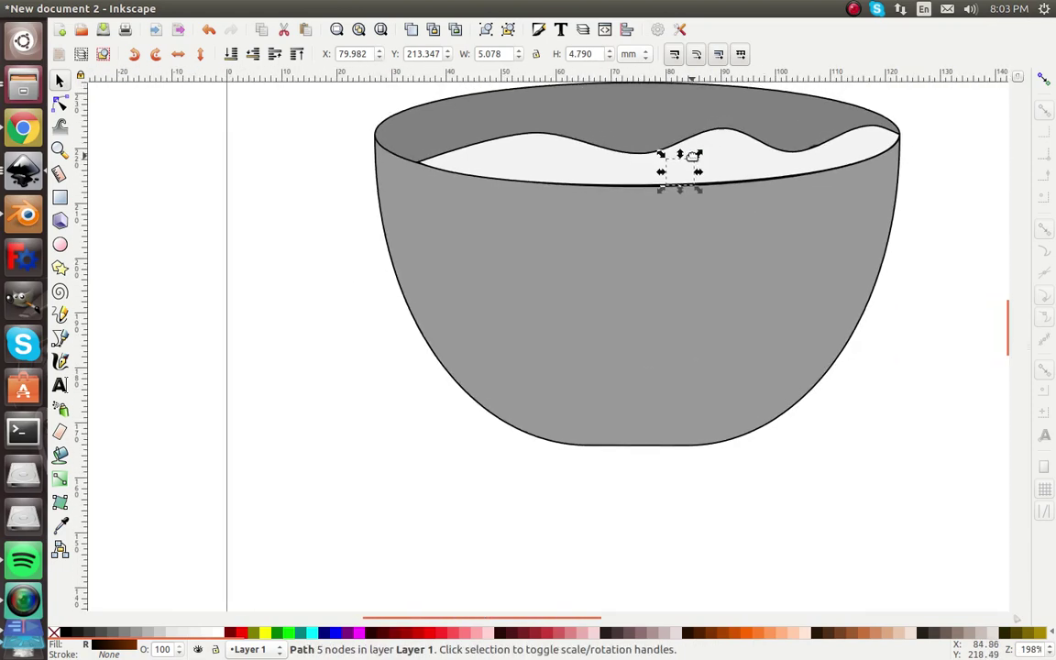
pyautogui.click(686, 195)
pyautogui.moveTo(686, 196); pyautogui.dragTo(682, 293)
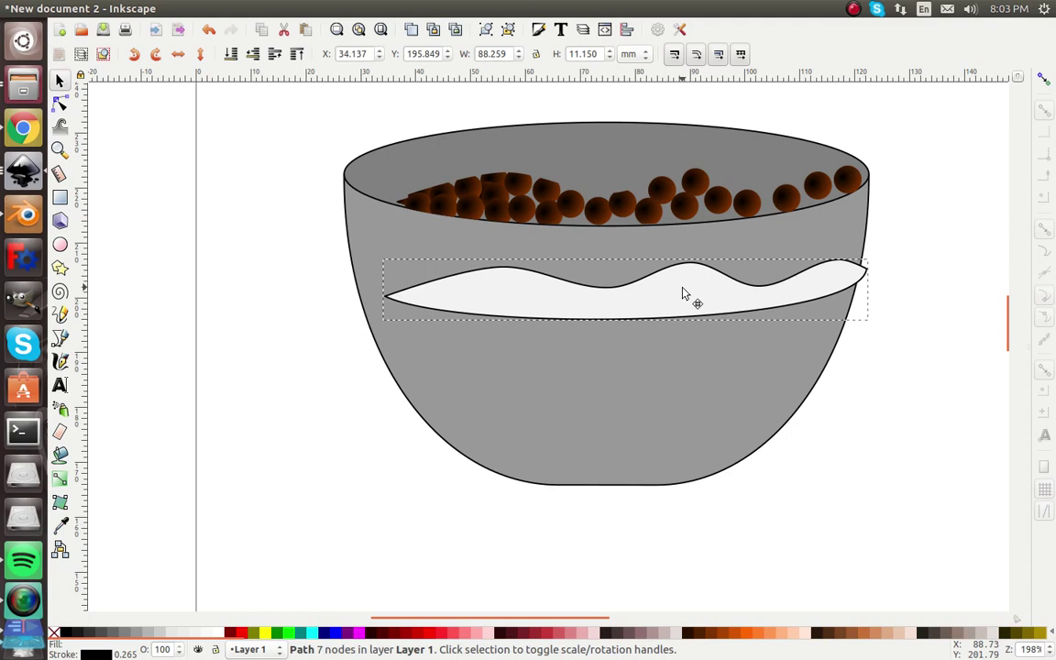
pyautogui.hotkey('ctrl', 'z')
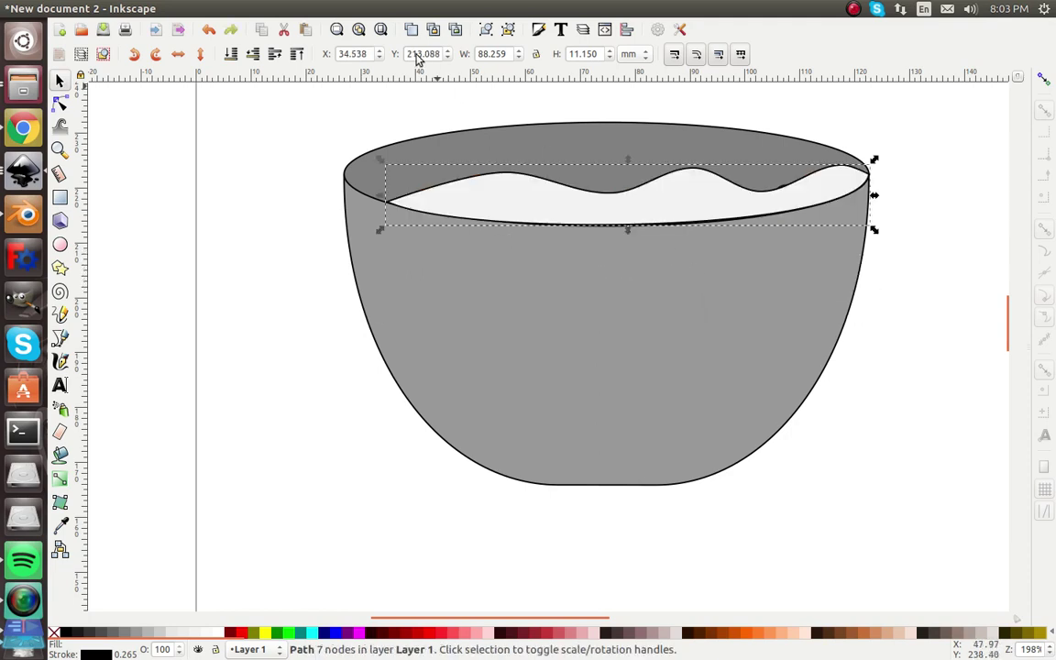
# - Lower the contents shape in the stacking order until it lies behind all the balls but in front of the bowl
pyautogui.click(249, 57)
pyautogui.click(249, 57)
pyautogui.click(250, 57)
pyautogui.click(250, 57)
pyautogui.click(250, 57)
pyautogui.click(250, 57)
pyautogui.click(250, 57)
pyautogui.click(249, 57)
pyautogui.click(249, 57)
pyautogui.click(249, 57)
pyautogui.click(249, 57)
pyautogui.click(249, 56)
pyautogui.click(249, 57)
pyautogui.click(249, 56)
pyautogui.click(250, 57)
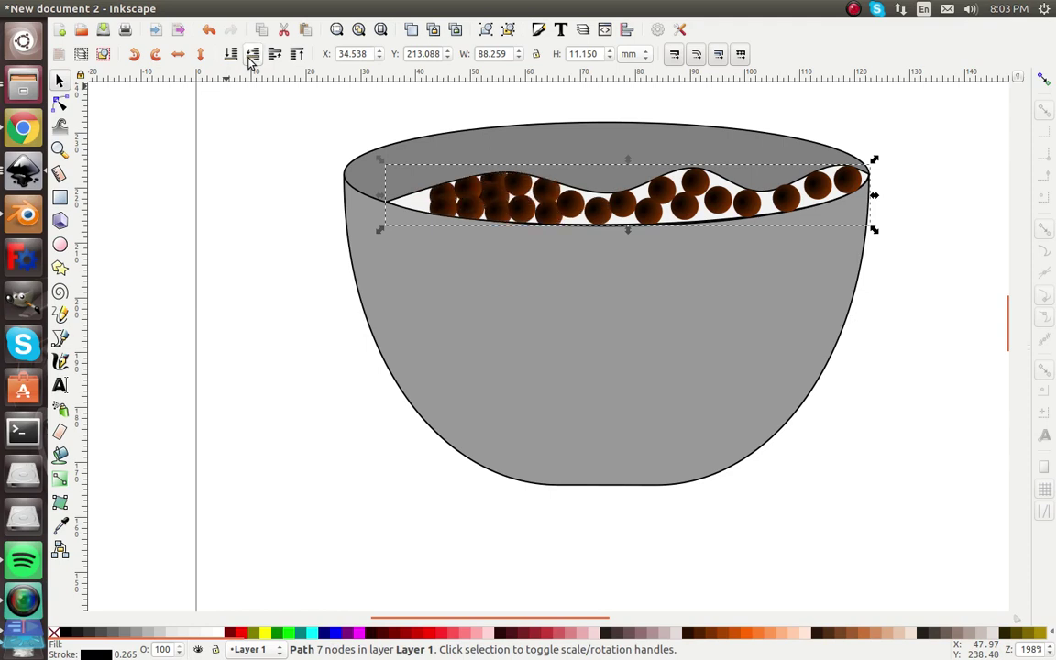
pyautogui.click(250, 57)
pyautogui.click(250, 57)
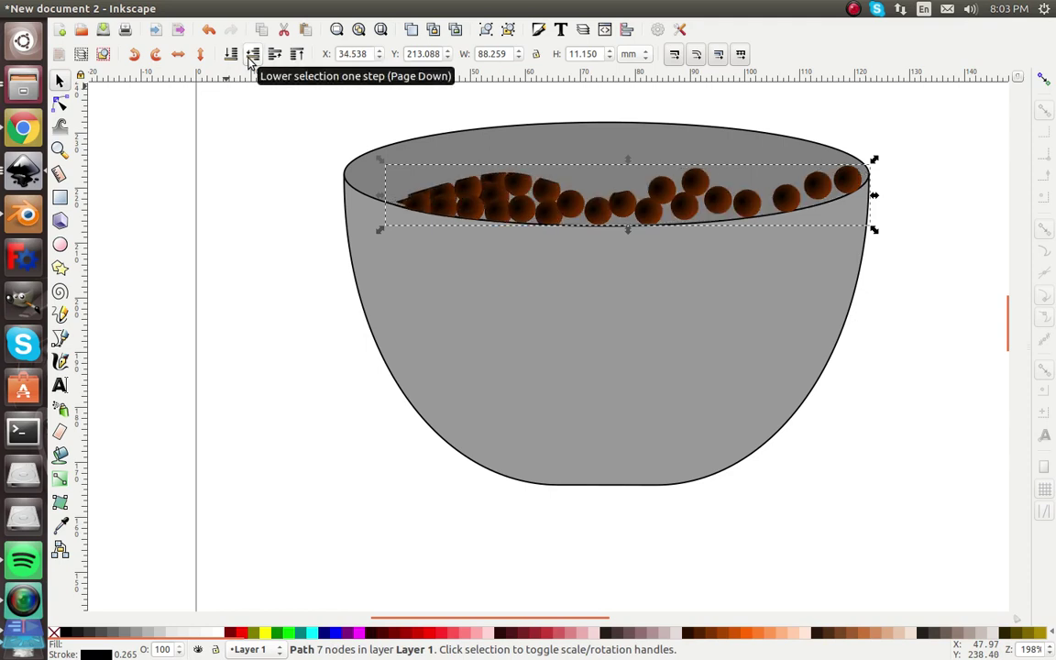
pyautogui.click(274, 55)
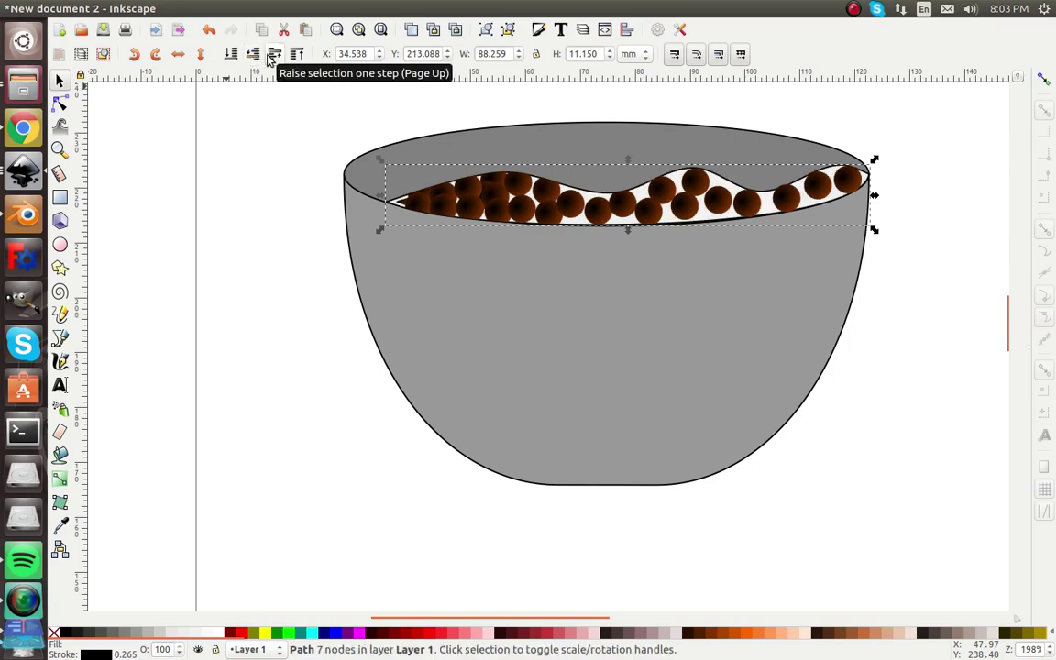
# - Delete the small brown sliver at the left tip of the contents
pyautogui.keyDown('ctrl'); pyautogui.scroll(6, 403, 206); pyautogui.keyUp('ctrl')
pyautogui.click(405, 209)
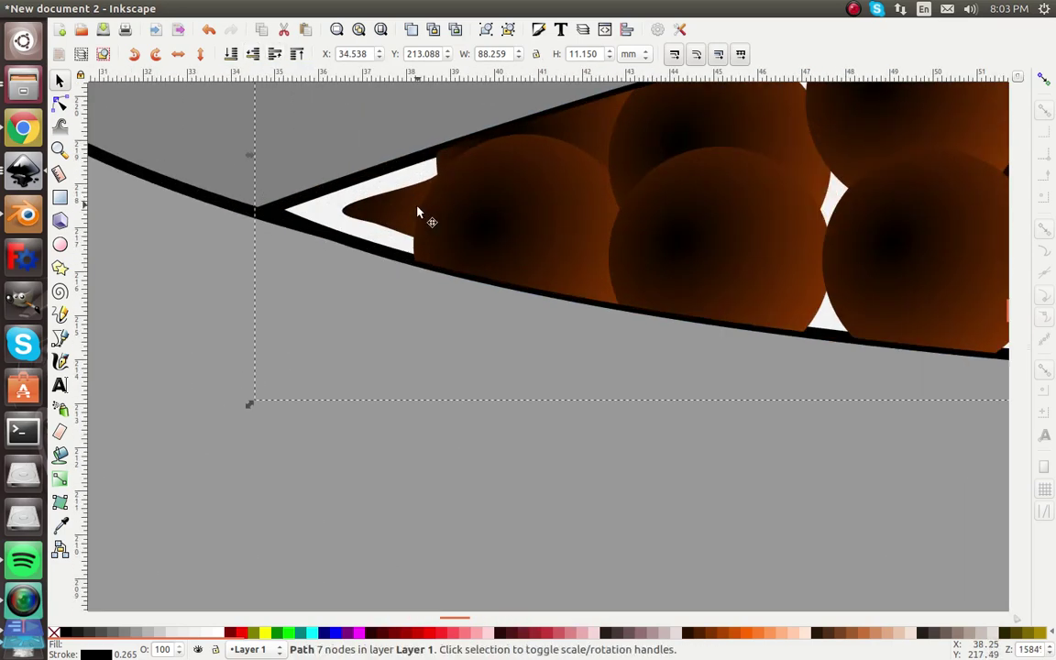
pyautogui.press('Delete')
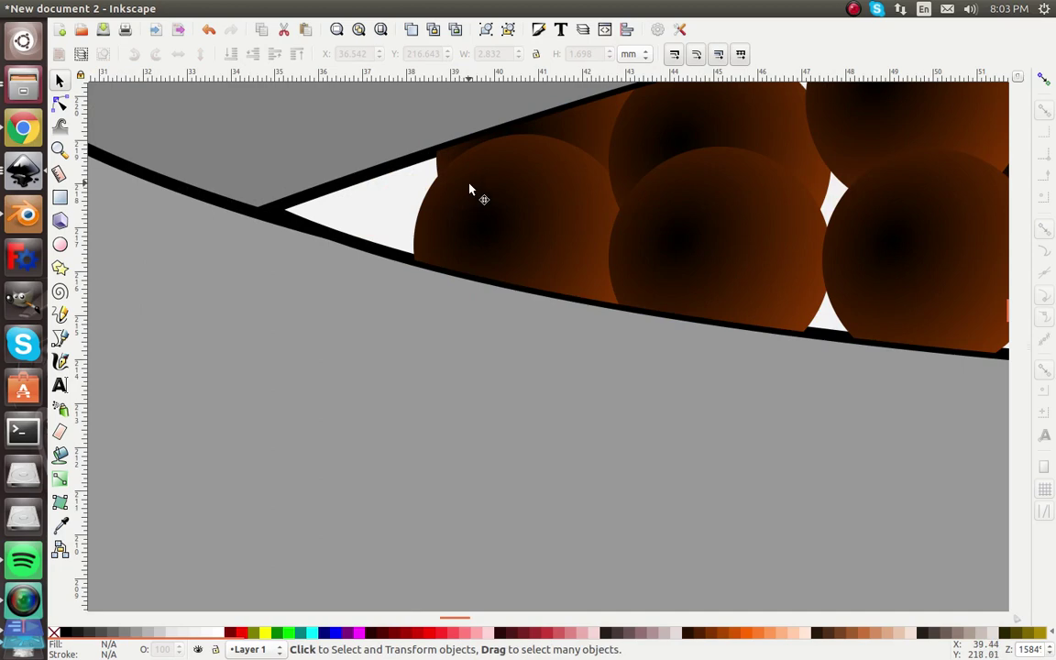
# - Delete the five clipped balls along the upper edge of the contents' left hump
pyautogui.keyDown('ctrl'); pyautogui.scroll(3, 469, 189); pyautogui.keyUp('ctrl')
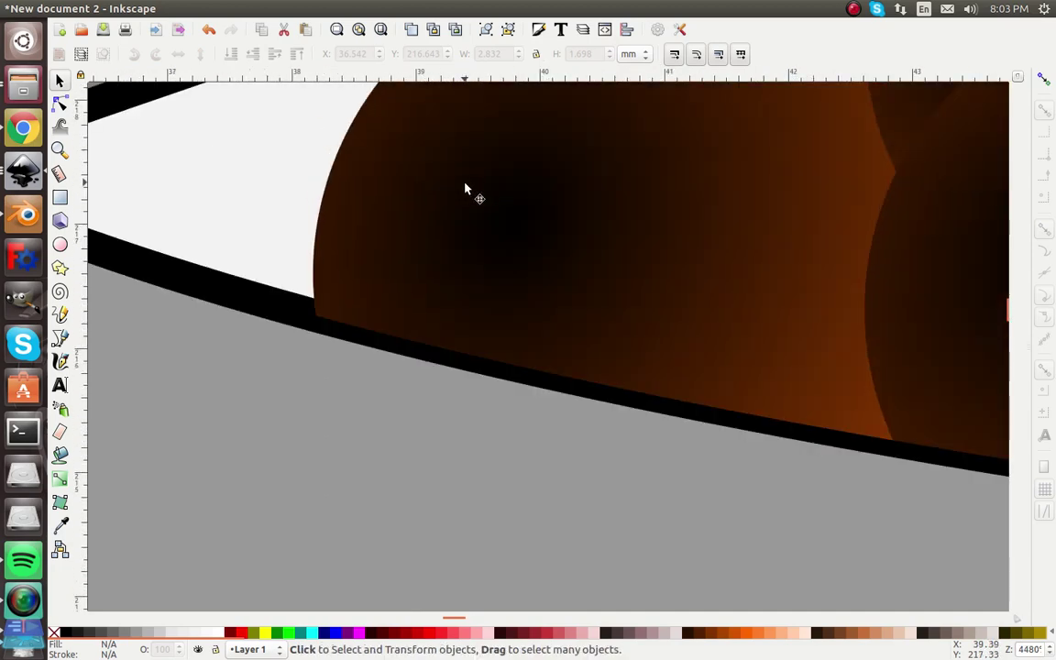
pyautogui.keyDown('ctrl'); pyautogui.scroll(-6, 465, 188); pyautogui.keyUp('ctrl')
pyautogui.moveTo(502, 177); pyautogui.dragTo(285, 177)
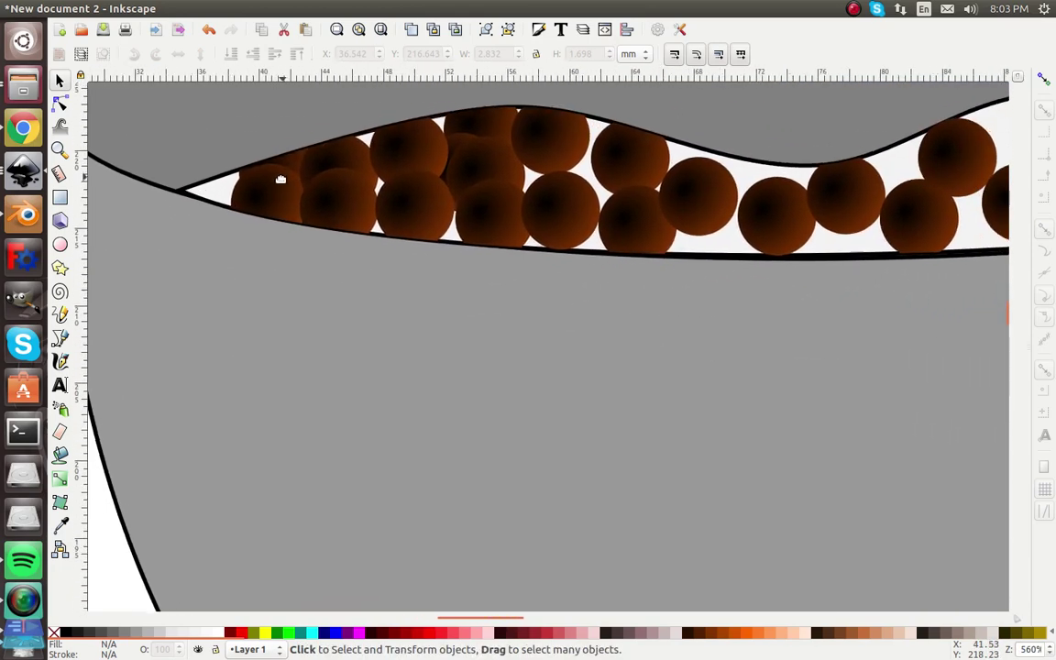
pyautogui.keyDown('ctrl'); pyautogui.scroll(-4, 270, 163); pyautogui.keyUp('ctrl')
pyautogui.keyDown('ctrl'); pyautogui.scroll(3, 278, 160); pyautogui.keyUp('ctrl')
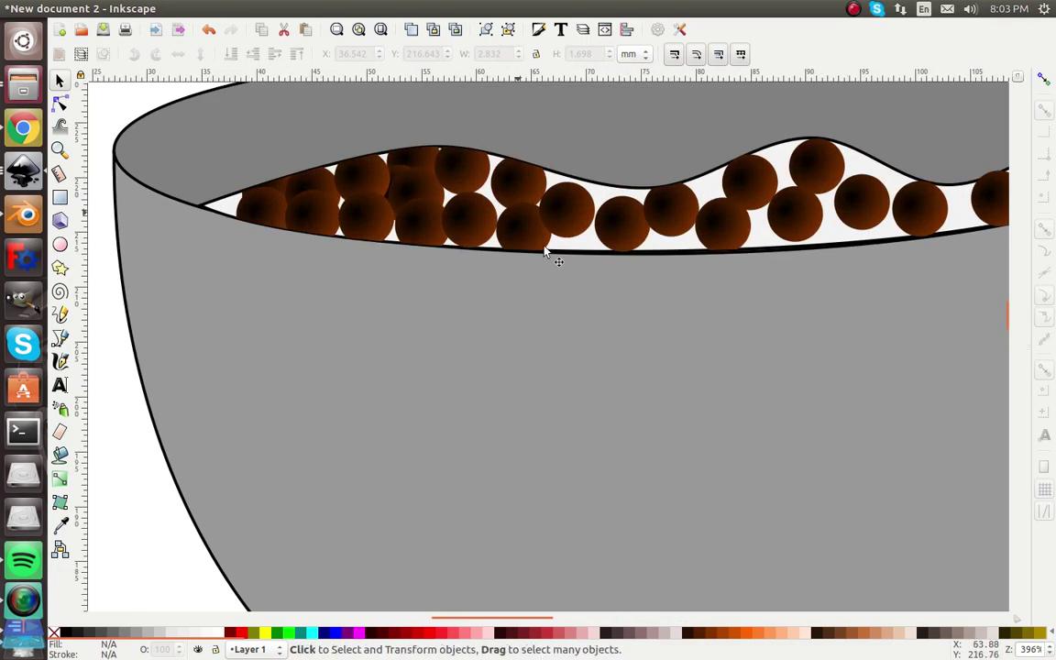
pyautogui.click(529, 213)
pyautogui.press('Delete')
pyautogui.click(483, 169)
pyautogui.press('Delete')
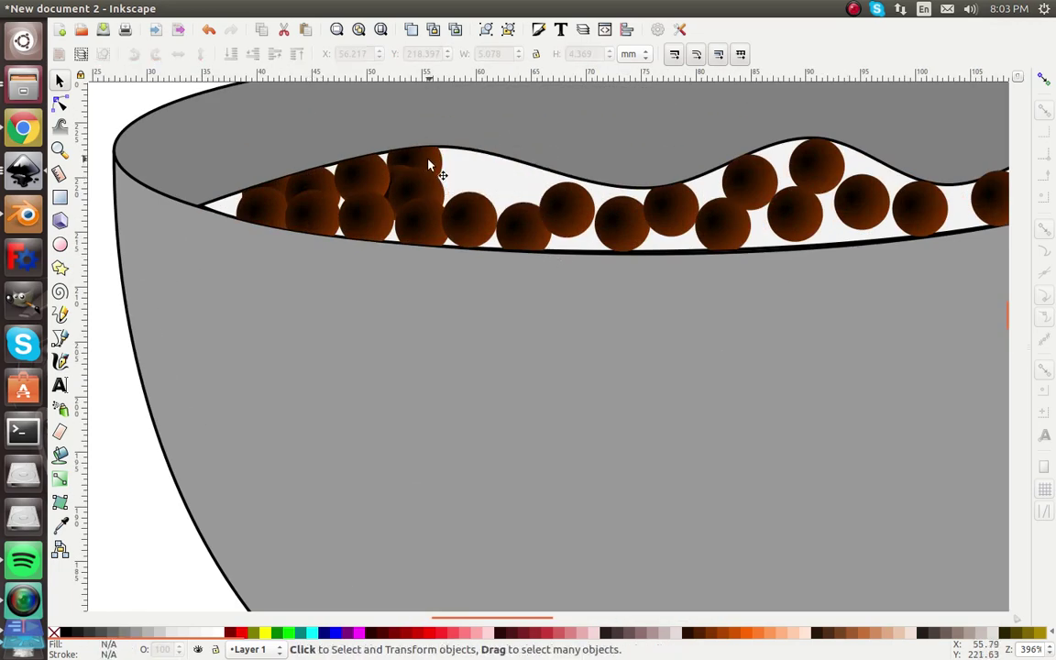
pyautogui.click(431, 170)
pyautogui.press('Delete')
pyautogui.click(383, 171)
pyautogui.press('Delete')
pyautogui.click(308, 179)
pyautogui.press('Delete')
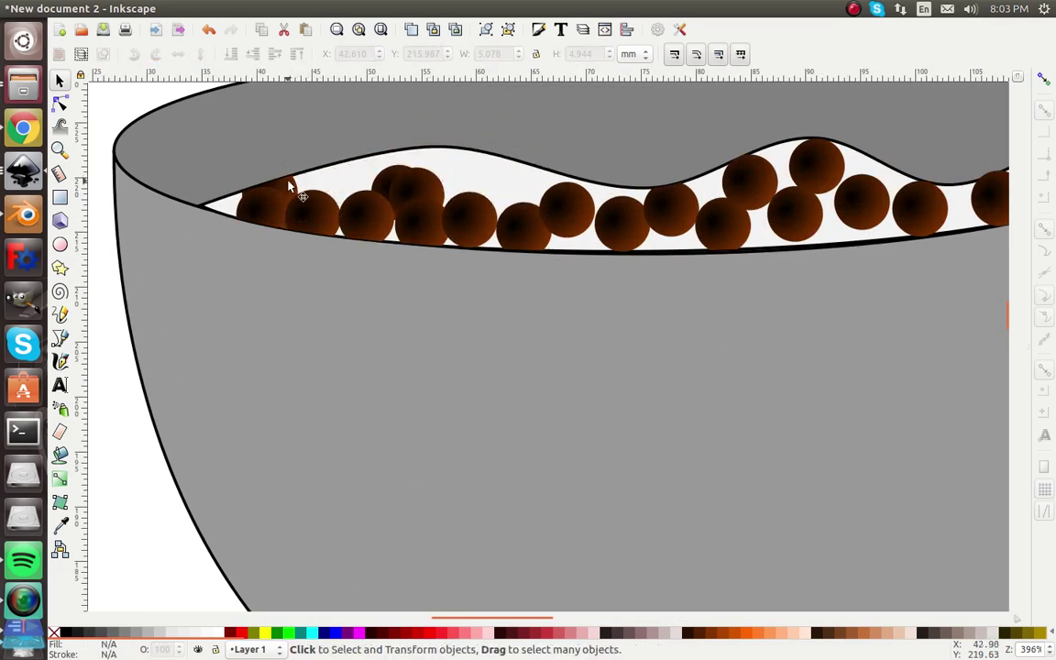
# - Place full brown balls across the left half of the contents, from the left tip past the central dip, overlapping both edges
pyautogui.click(305, 211)
pyautogui.moveTo(305, 210); pyautogui.dragTo(293, 188)
pyautogui.click(404, 186)
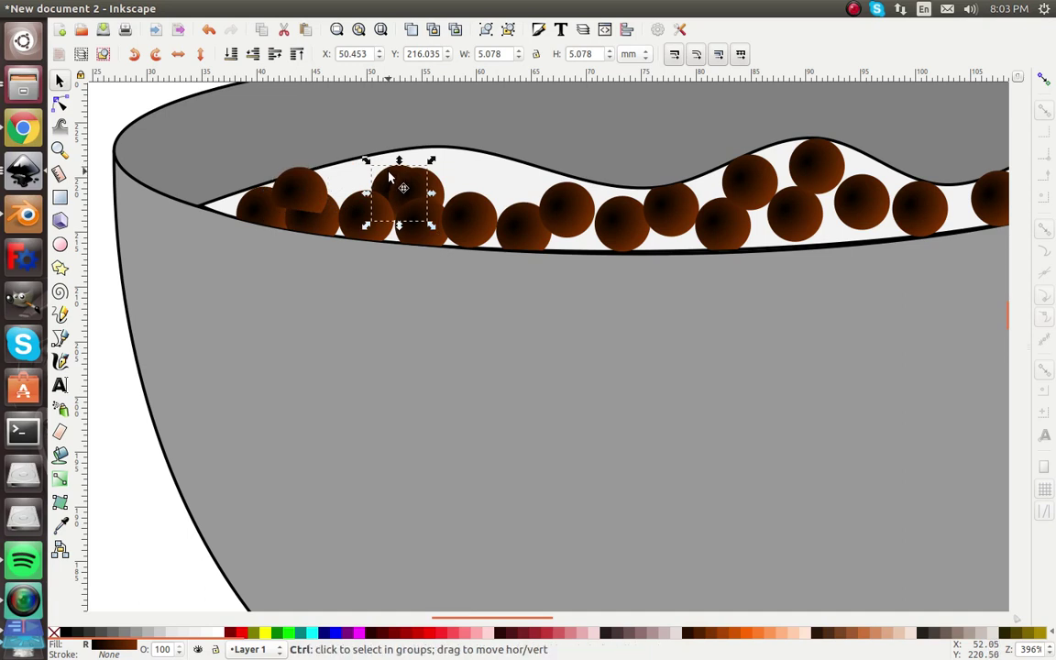
pyautogui.moveTo(399, 181); pyautogui.dragTo(232, 204)
pyautogui.click(441, 171)
pyautogui.click(230, 207)
pyautogui.moveTo(429, 183); pyautogui.dragTo(734, 174)
pyautogui.hscroll(4, 565, 169)
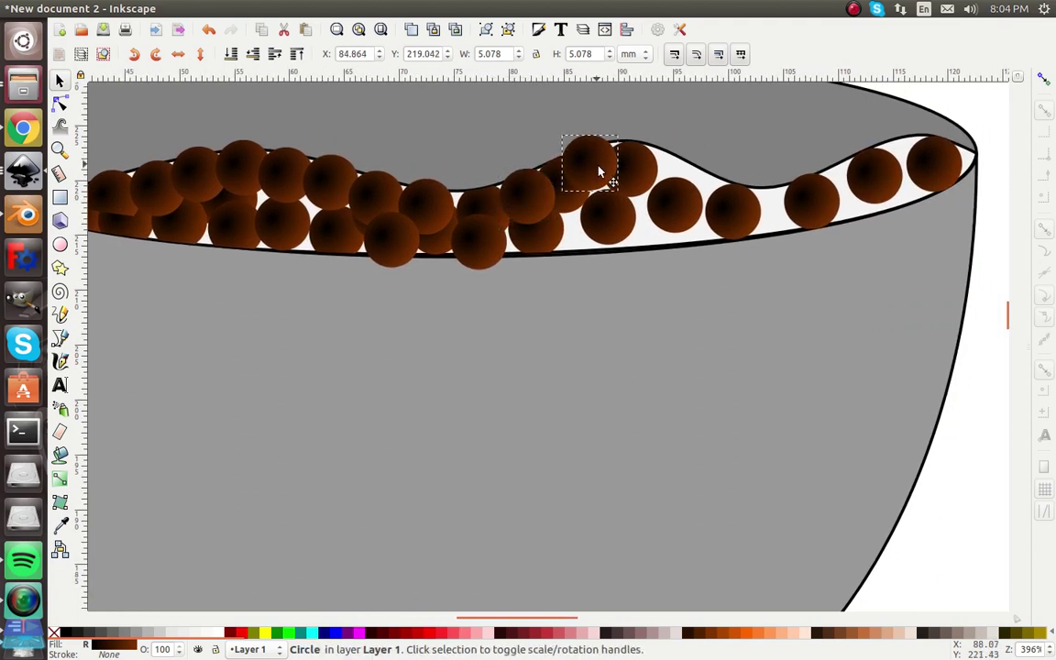
# - Fill the gaps in the right half of the contents with more brown balls, overlapping the upper and lower edges
pyautogui.moveTo(597, 177); pyautogui.dragTo(575, 244)
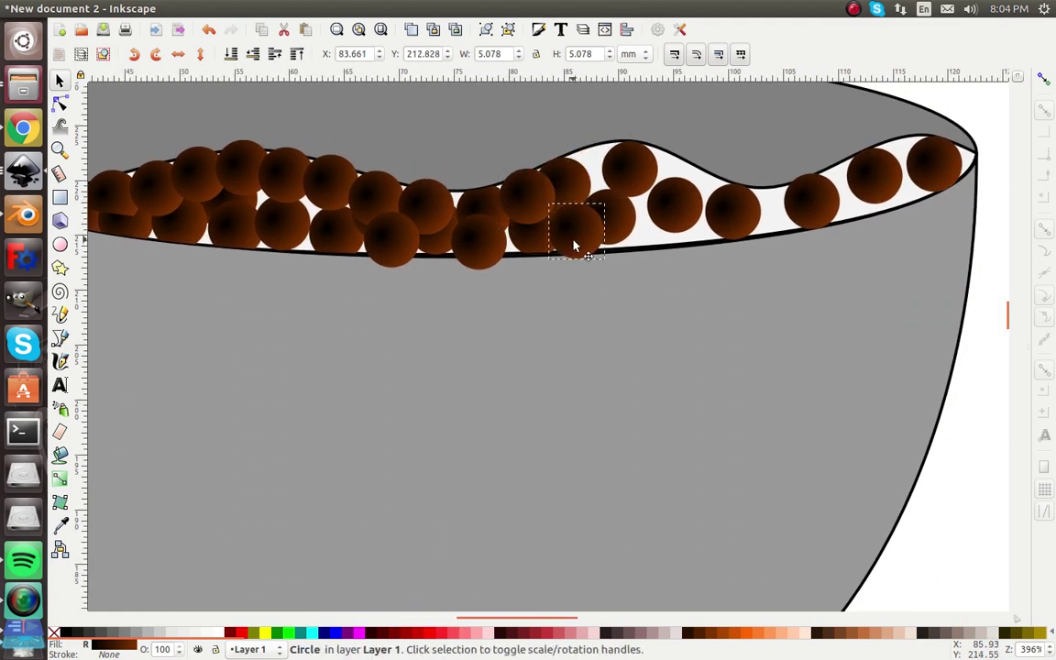
pyautogui.moveTo(604, 191); pyautogui.dragTo(766, 212)
pyautogui.press('Escape')
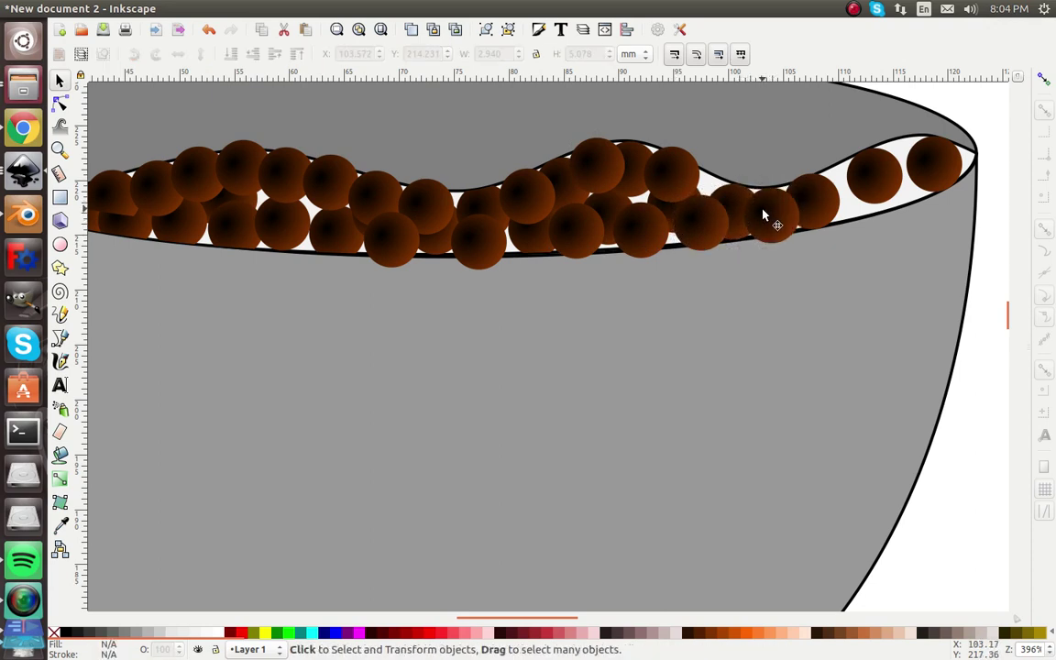
pyautogui.click(763, 215)
pyautogui.moveTo(819, 186); pyautogui.dragTo(914, 187)
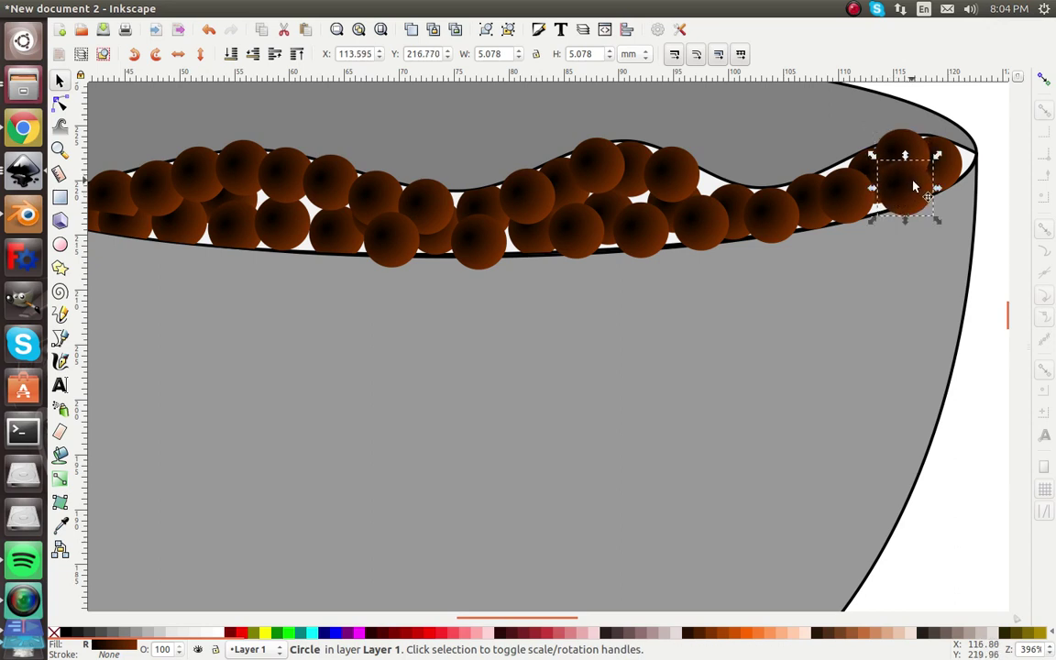
# - Raise the contents shape above all the balls and intersect a copy of it with the ball at its left tip
pyautogui.click(976, 168)
pyautogui.press('Home')
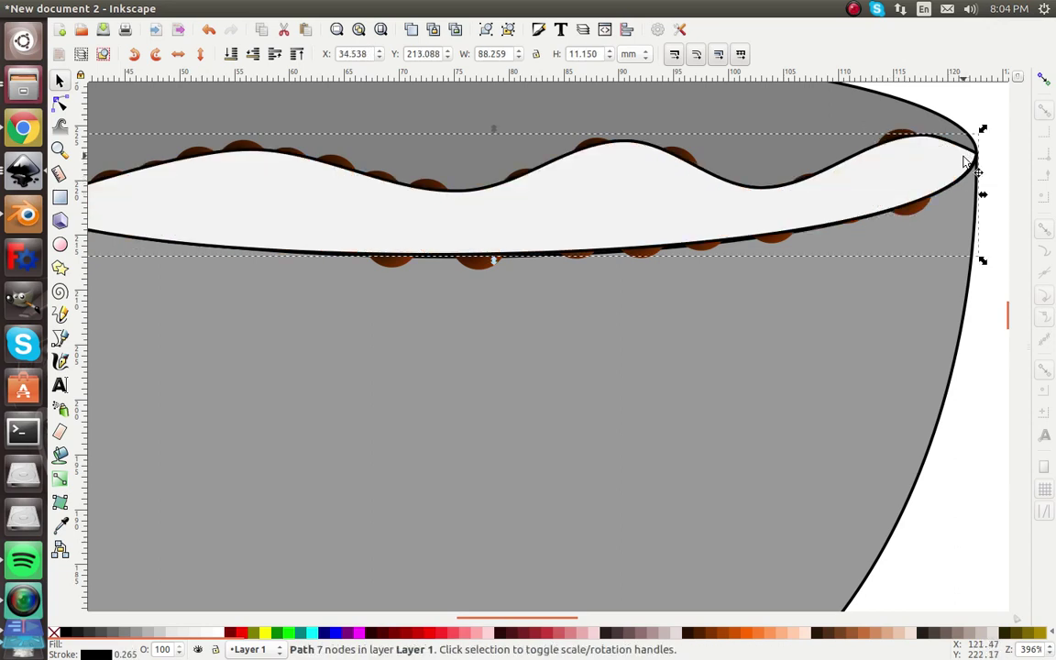
pyautogui.hscroll(-8, 225, 263)
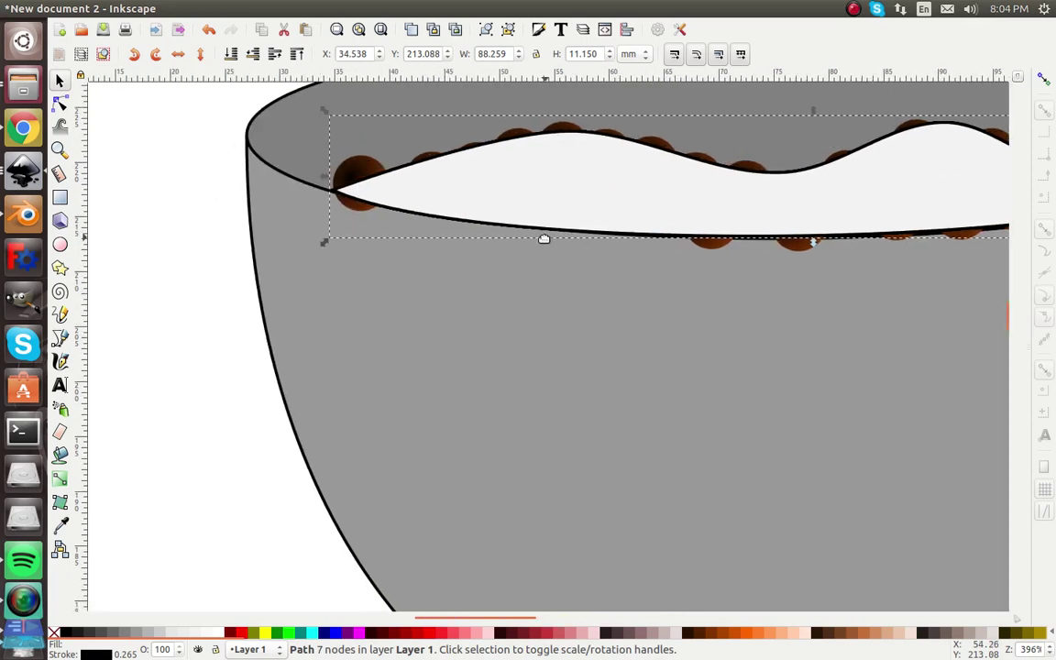
pyautogui.scroll(3, 361, 166)
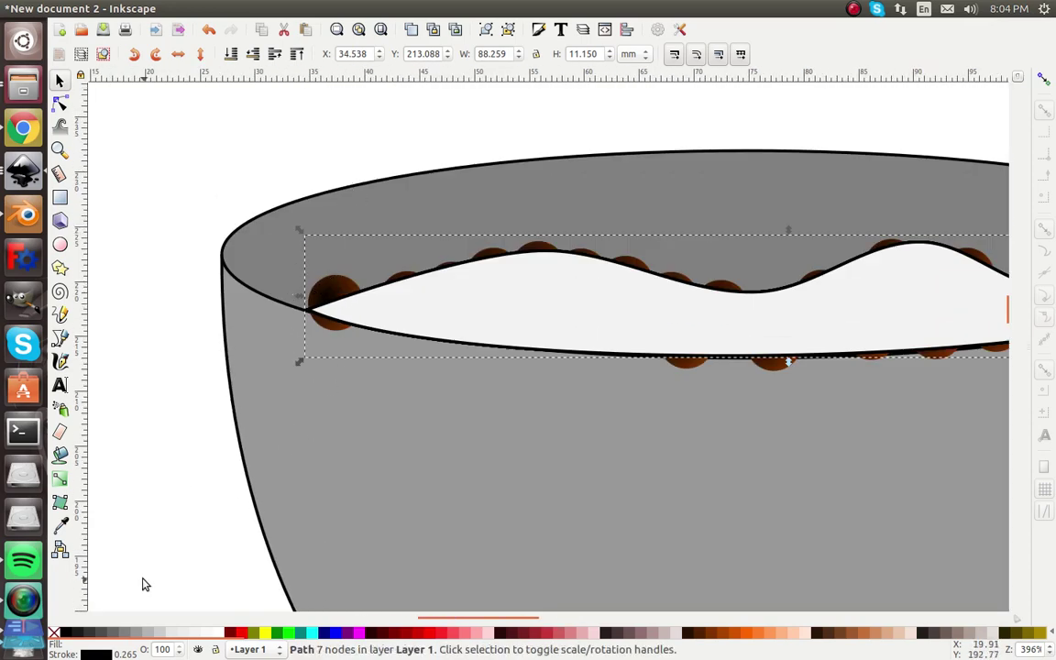
pyautogui.keyDown('shift'); pyautogui.click(322, 290); pyautogui.keyUp('shift')
pyautogui.click(229, 8)
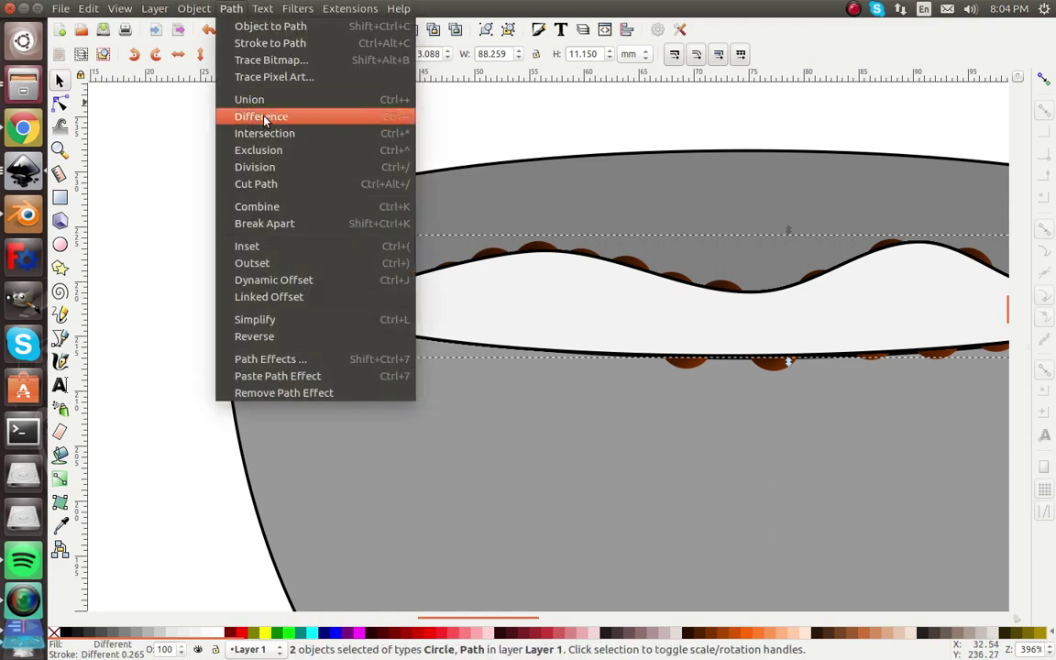
pyautogui.click(272, 136)
# - Intersect the two large balls overhanging the middle of the lower edge with copies of the contents shape, one at a time
pyautogui.hscroll(5, 462, 314)
pyautogui.keyDown('shift'); pyautogui.click(465, 362); pyautogui.keyUp('shift')
pyautogui.click(240, 8)
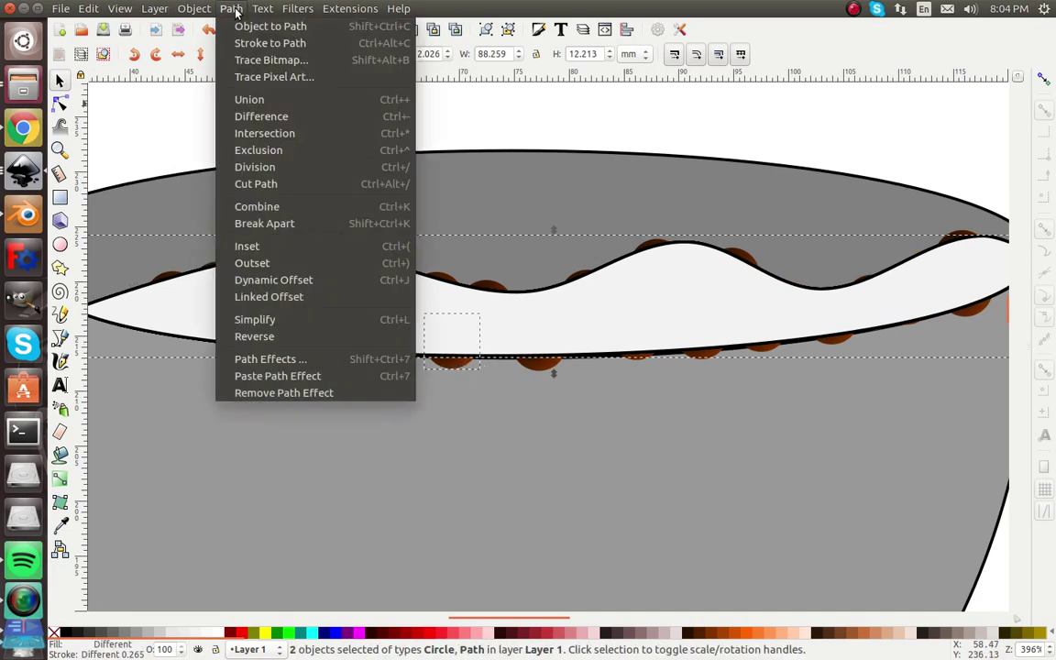
pyautogui.click(262, 132)
pyautogui.click(511, 314)
pyautogui.keyDown('shift'); pyautogui.click(538, 367); pyautogui.keyUp('shift')
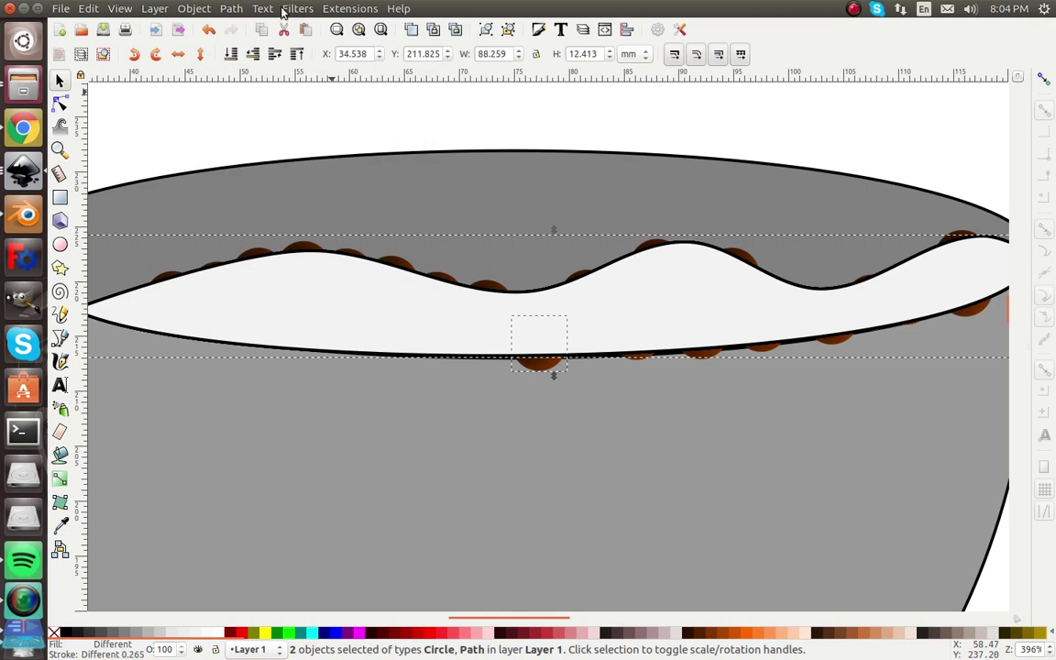
pyautogui.click(240, 9)
pyautogui.click(264, 134)
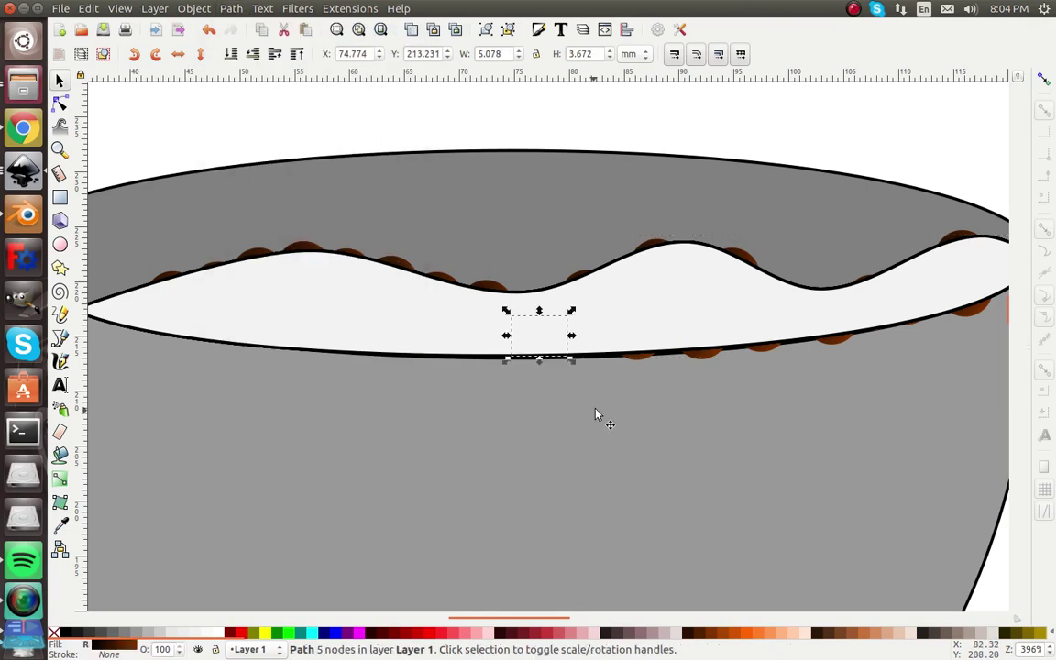
# - Intersect the next ball to the right along the lower edge with a copy of the contents shape
pyautogui.hscroll(6, 597, 346)
pyautogui.click(398, 353)
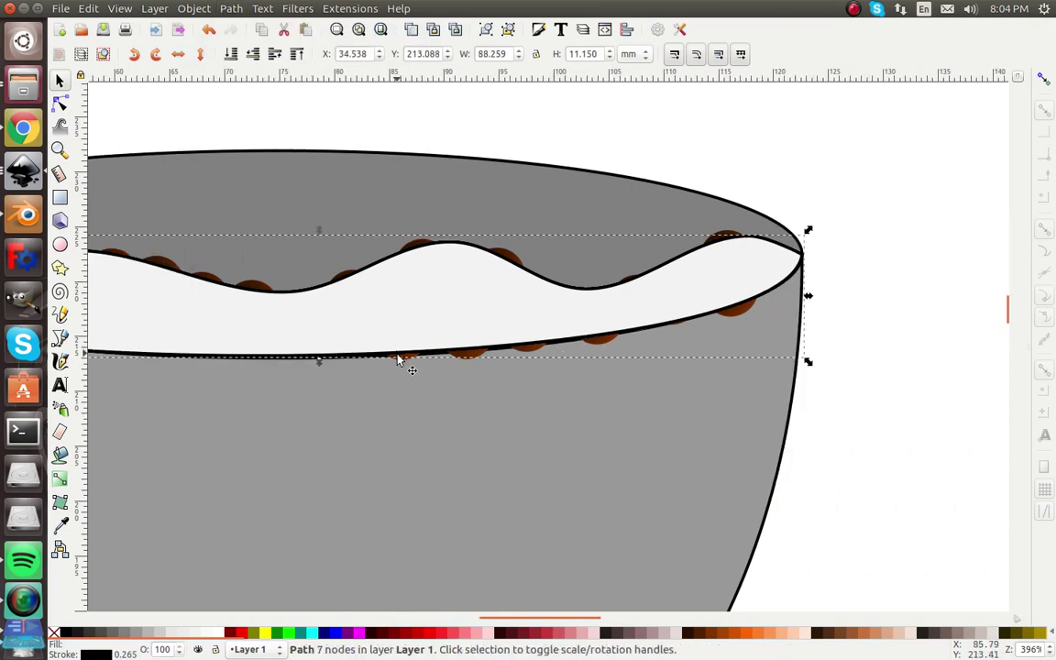
pyautogui.press('Escape')
pyautogui.scroll(2, 403, 381)
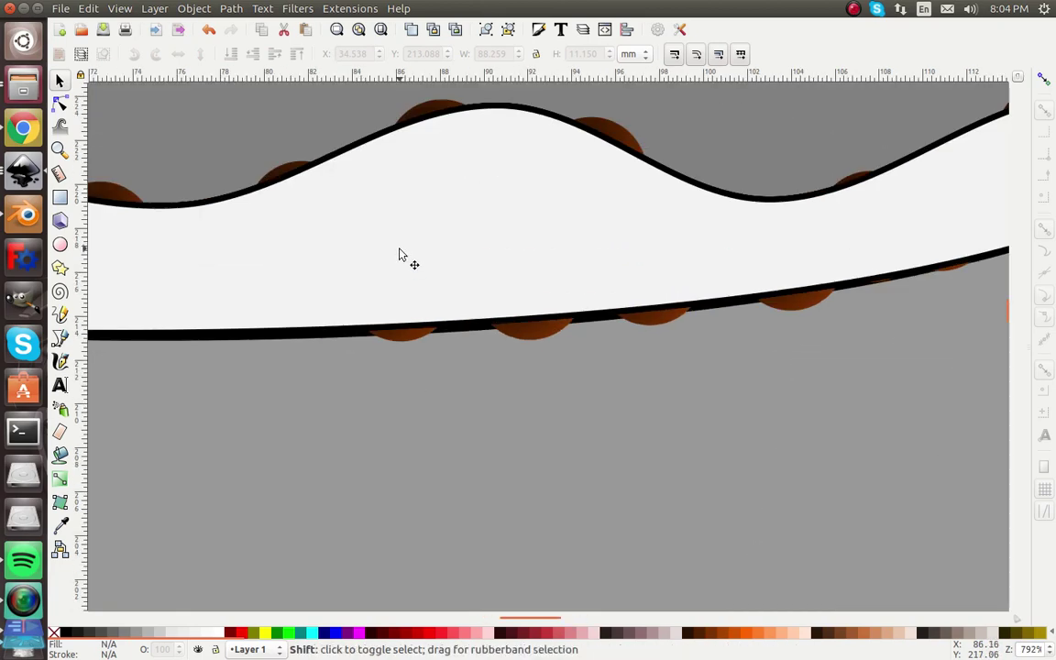
pyautogui.click(400, 318)
pyautogui.keyDown('shift'); pyautogui.click(397, 341); pyautogui.keyUp('shift')
pyautogui.click(231, 9)
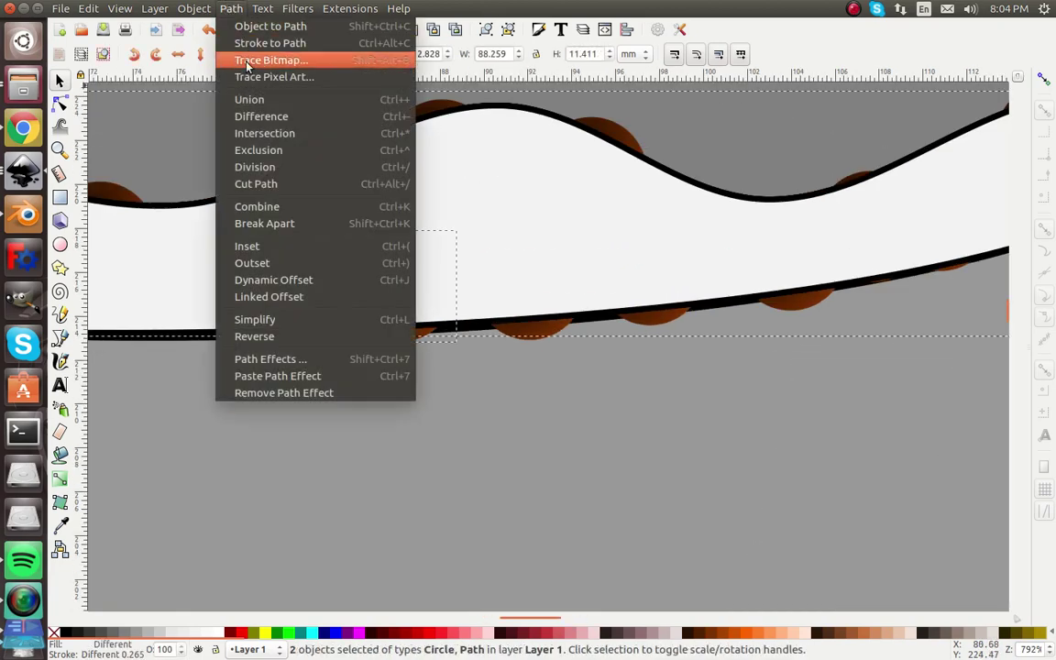
pyautogui.click(255, 150)
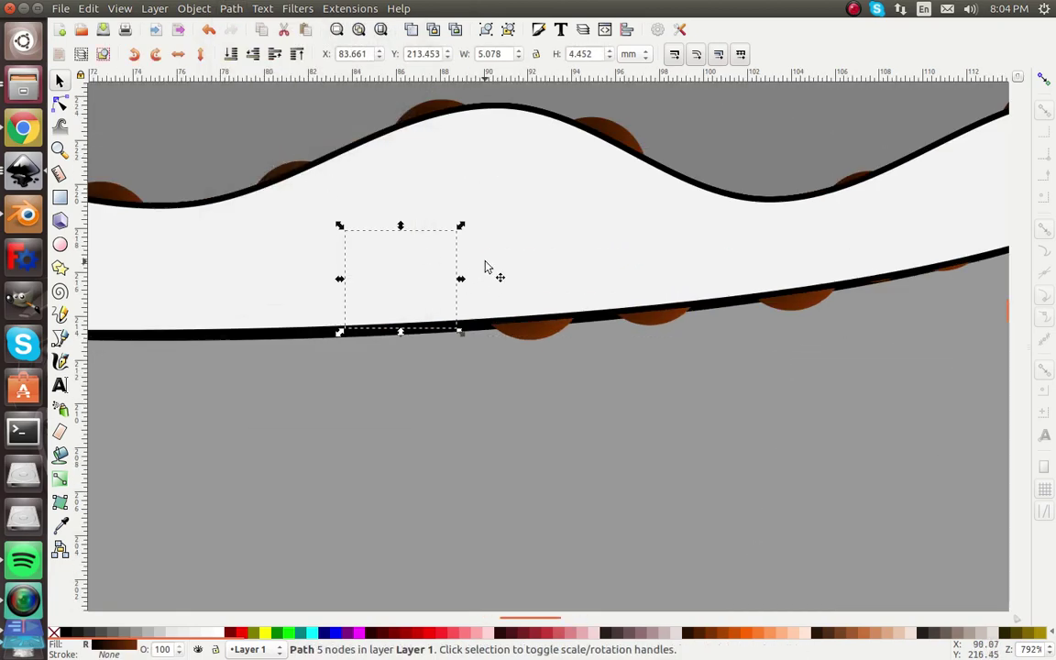
# - Intersect the ball overhanging the lower edge beneath the second crest of the contents with a copy of the contents shape
pyautogui.keyDown('shift'); pyautogui.click(530, 328); pyautogui.keyUp('shift')
pyautogui.press('Escape')
pyautogui.click(489, 293)
pyautogui.keyDown('shift'); pyautogui.click(523, 331); pyautogui.keyUp('shift')
pyautogui.click(244, 12)
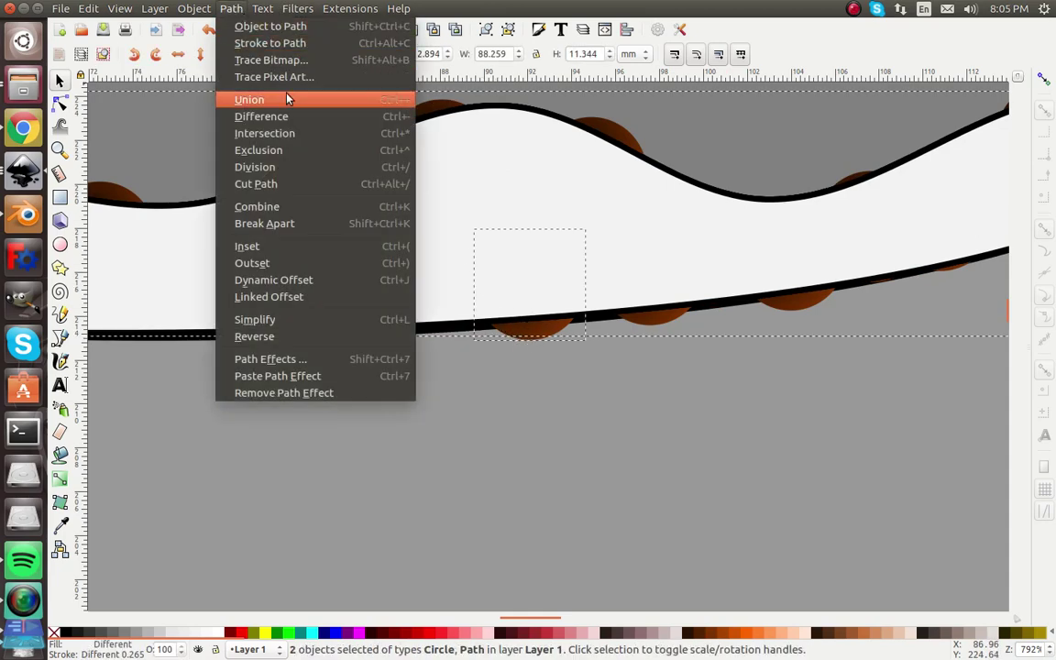
pyautogui.click(279, 117)
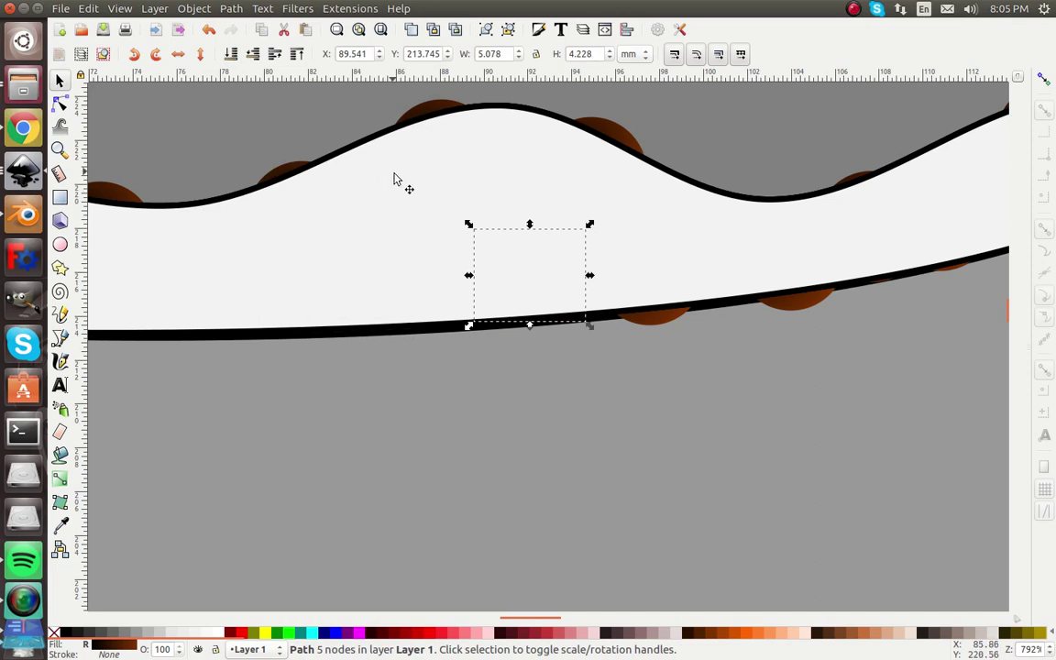
# - Intersect the lower-edge ball between the second crest and the following dip with a copy of the contents shape
pyautogui.hscroll(5, 394, 183)
pyautogui.moveTo(408, 262)
pyautogui.mouseDown()
pyautogui.moveTo(414, 295)
pyautogui.moveTo(413, 252)
pyautogui.mouseUp()
pyautogui.keyDown('shift'); pyautogui.click(419, 321); pyautogui.keyUp('shift')
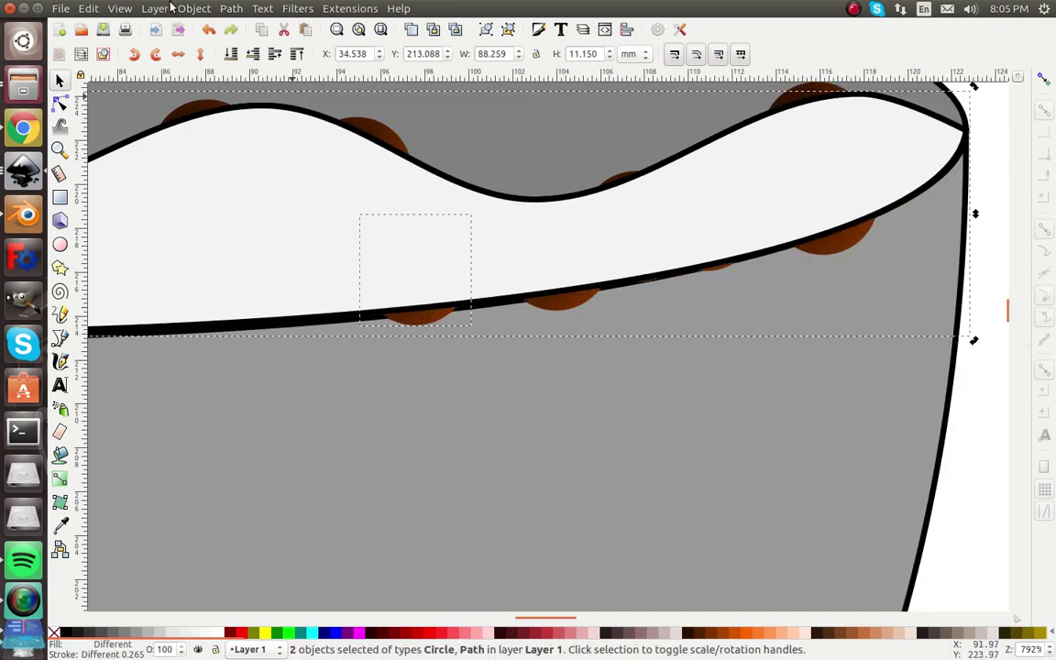
pyautogui.click(231, 8)
pyautogui.click(264, 134)
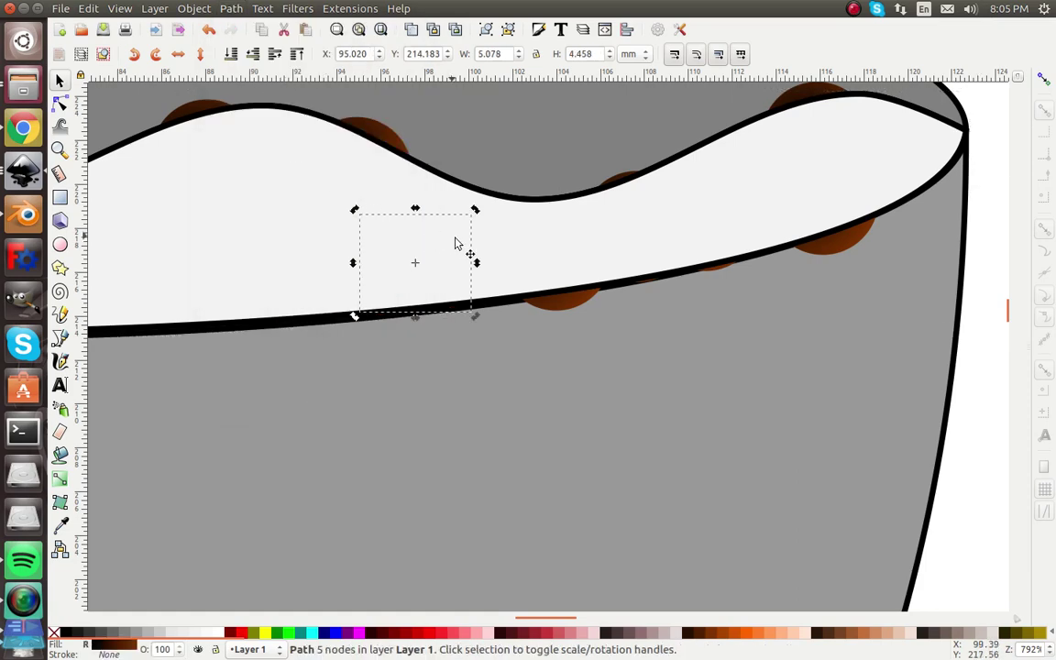
# - Try to intersect the lower-edge ball beneath the right-hand dip with the contents shape itself
pyautogui.keyDown('shift'); pyautogui.click(547, 305); pyautogui.keyUp('shift')
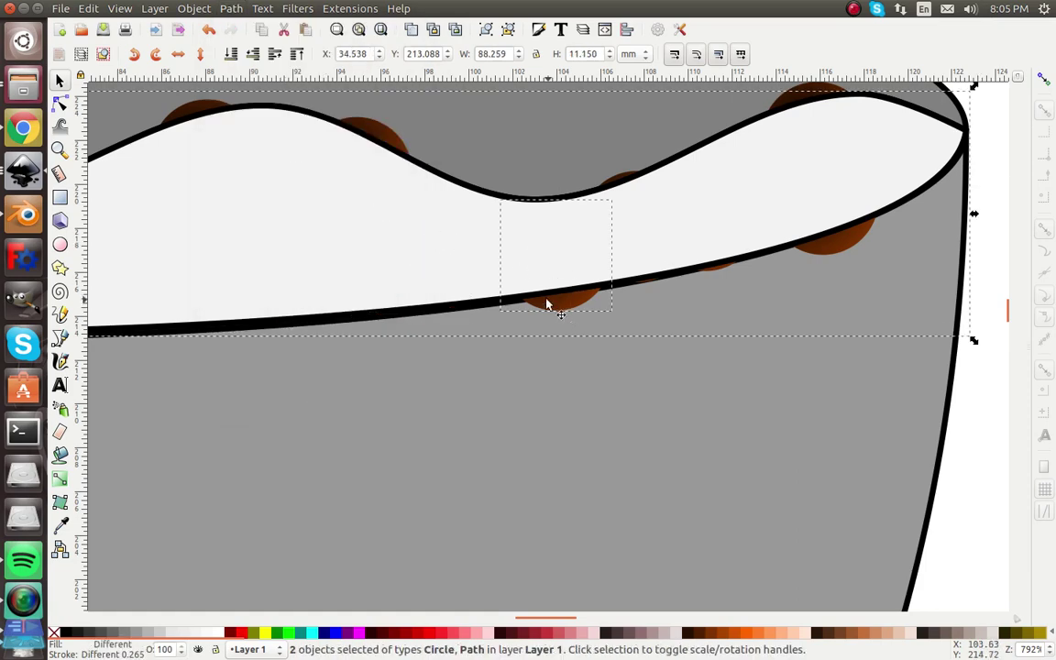
pyautogui.click(232, 9)
pyautogui.click(279, 134)
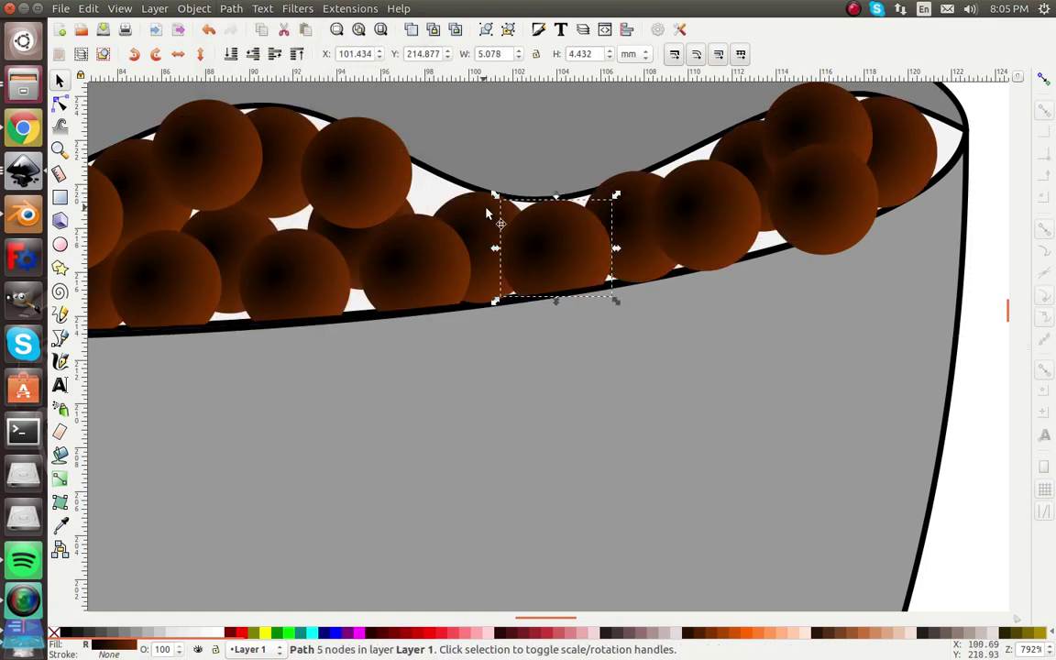
pyautogui.hotkey('ctrl', 'x')
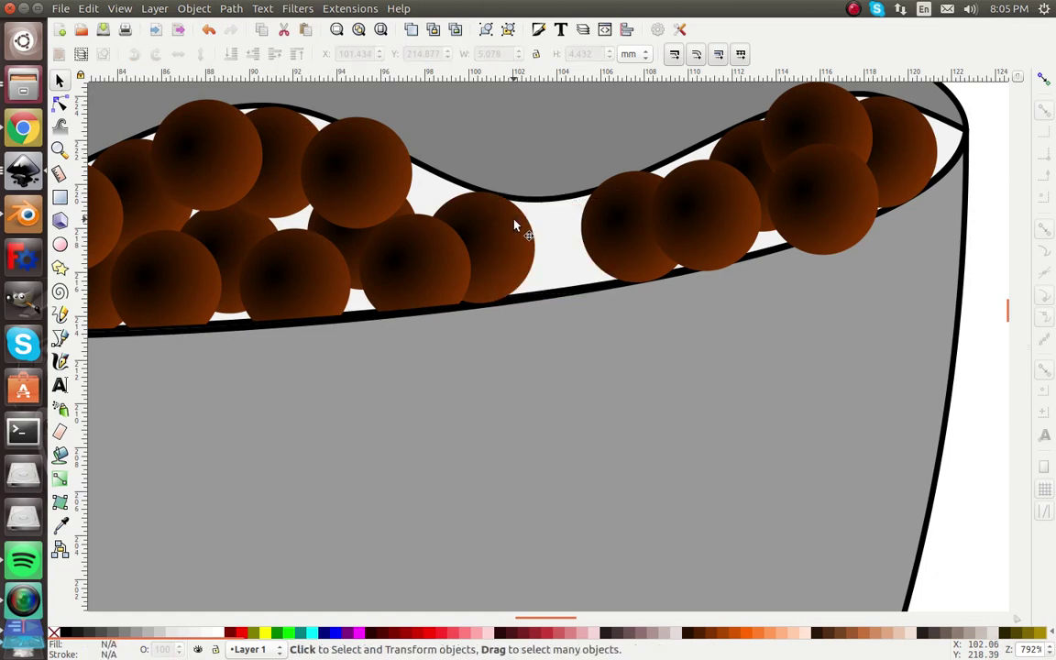
pyautogui.hotkey('ctrl', 'alt', 'v')
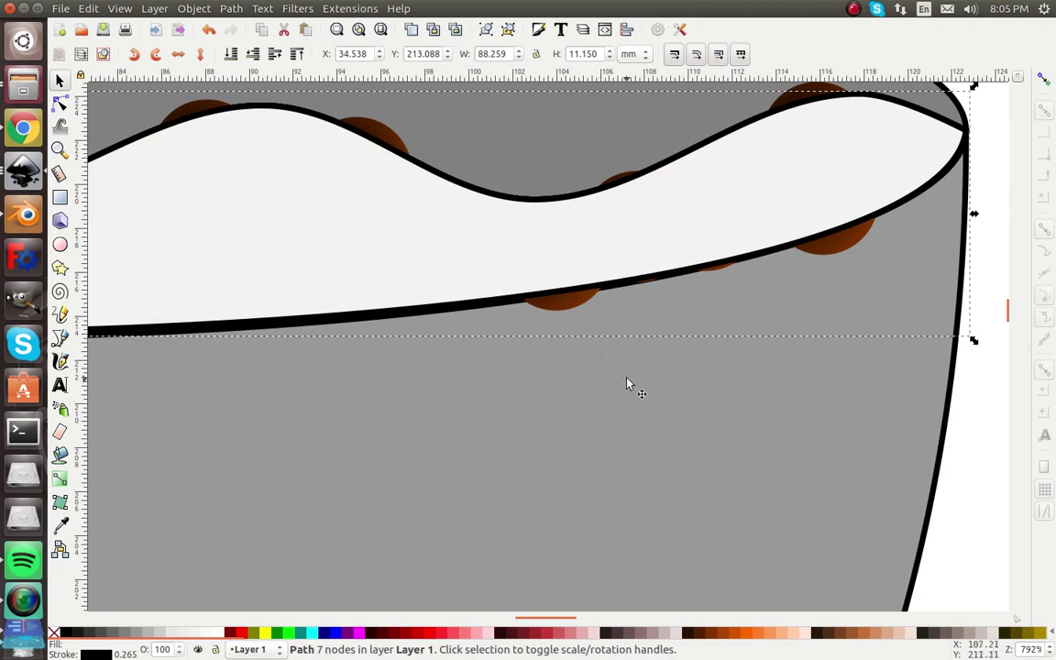
# - Intersect the lower-edge ball beneath the right-hand dip with a copy of the contents shape
pyautogui.click(566, 307)
pyautogui.keyDown('shift'); pyautogui.click(513, 278); pyautogui.keyUp('shift')
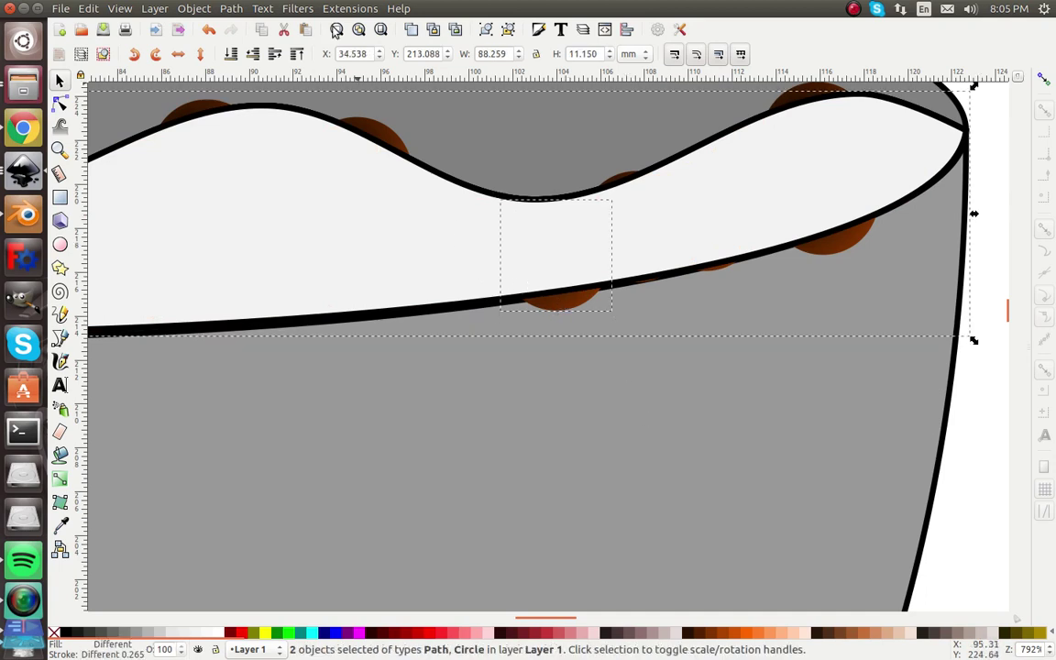
pyautogui.click(244, 11)
pyautogui.click(307, 135)
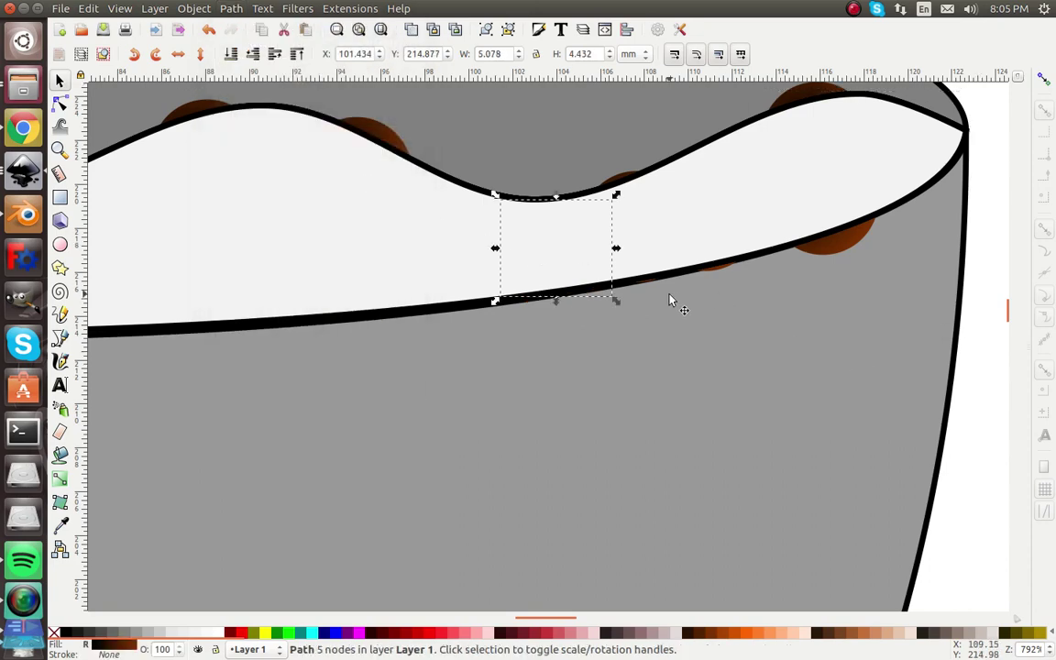
# - Intersect the ball showing only a thin sliver within the lower outline with a copy of the contents shape
pyautogui.scroll(4, 675, 300)
pyautogui.hotkey('ctrl', 'z')
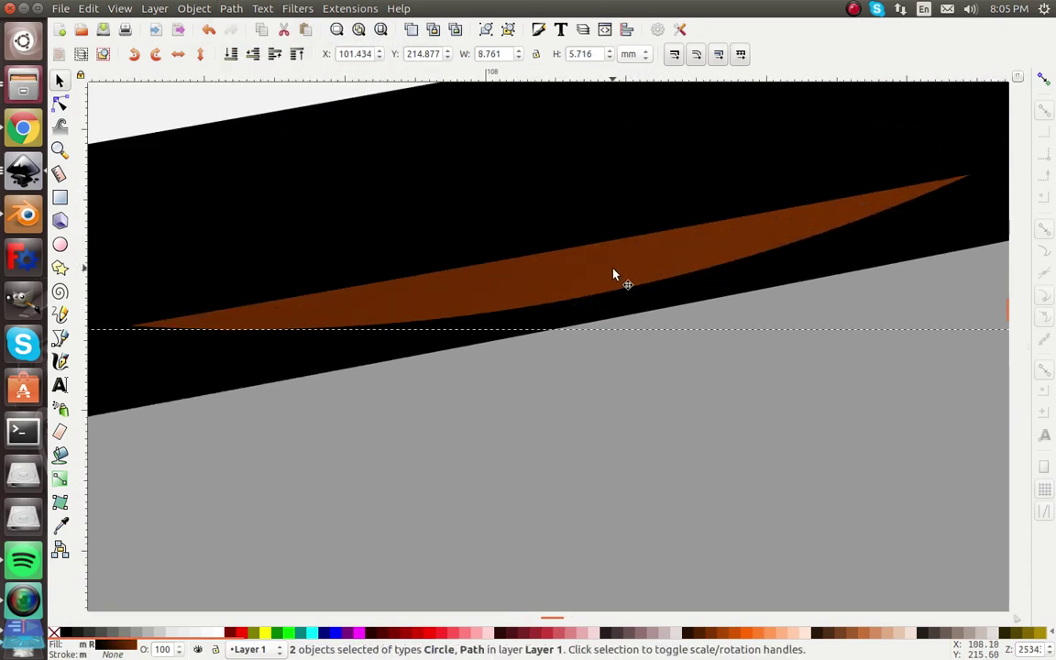
pyautogui.scroll(1, 614, 276)
pyautogui.click(590, 266)
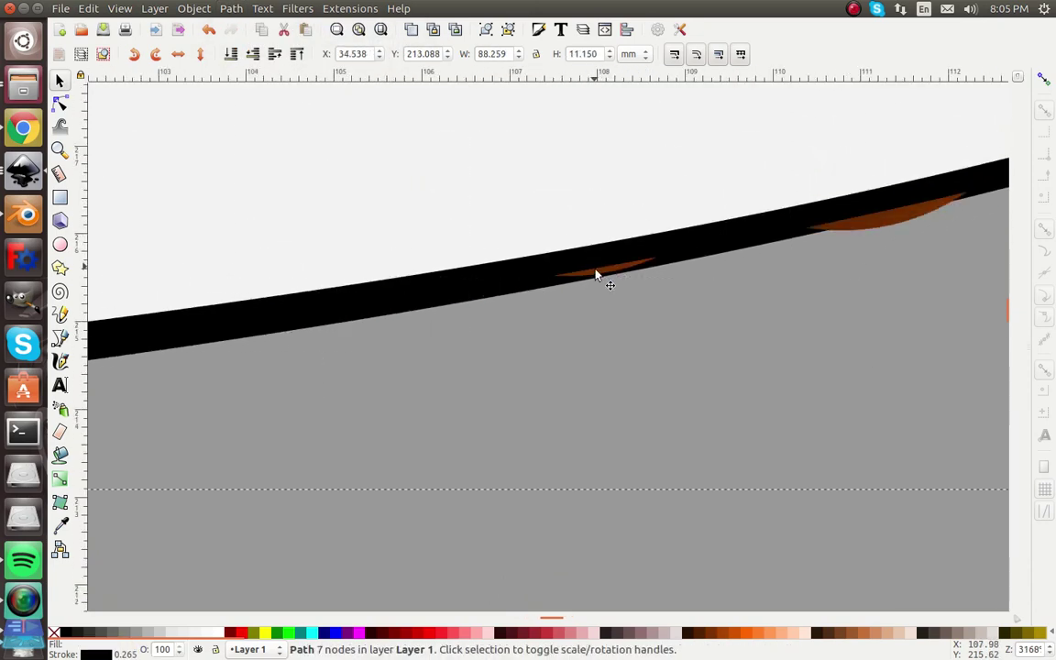
pyautogui.scroll(6, 612, 270)
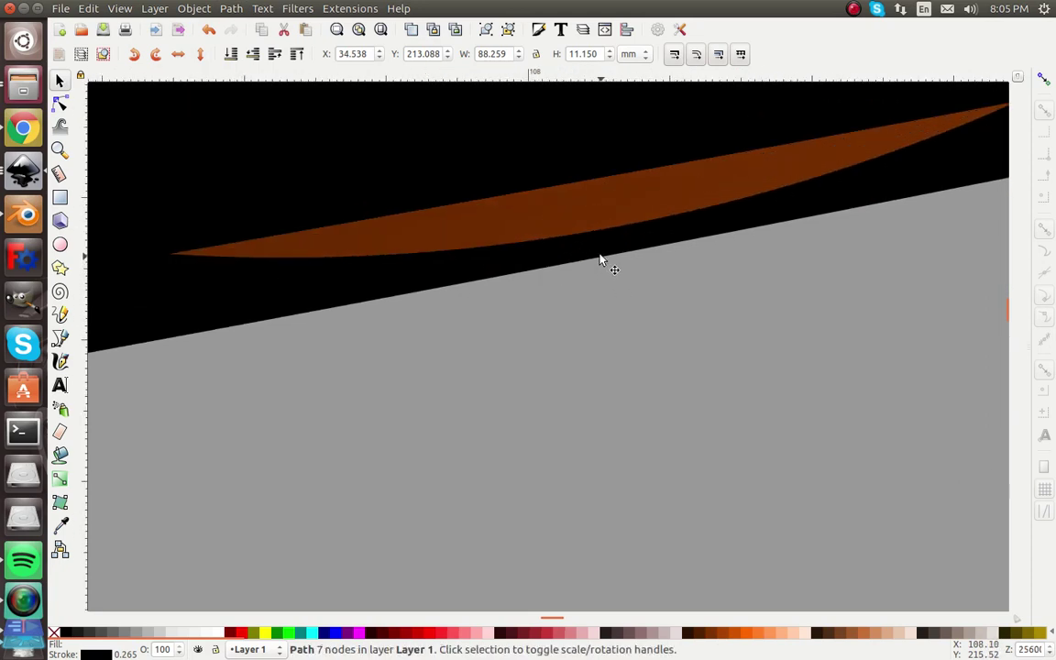
pyautogui.keyDown('shift'); pyautogui.click(590, 219); pyautogui.keyUp('shift')
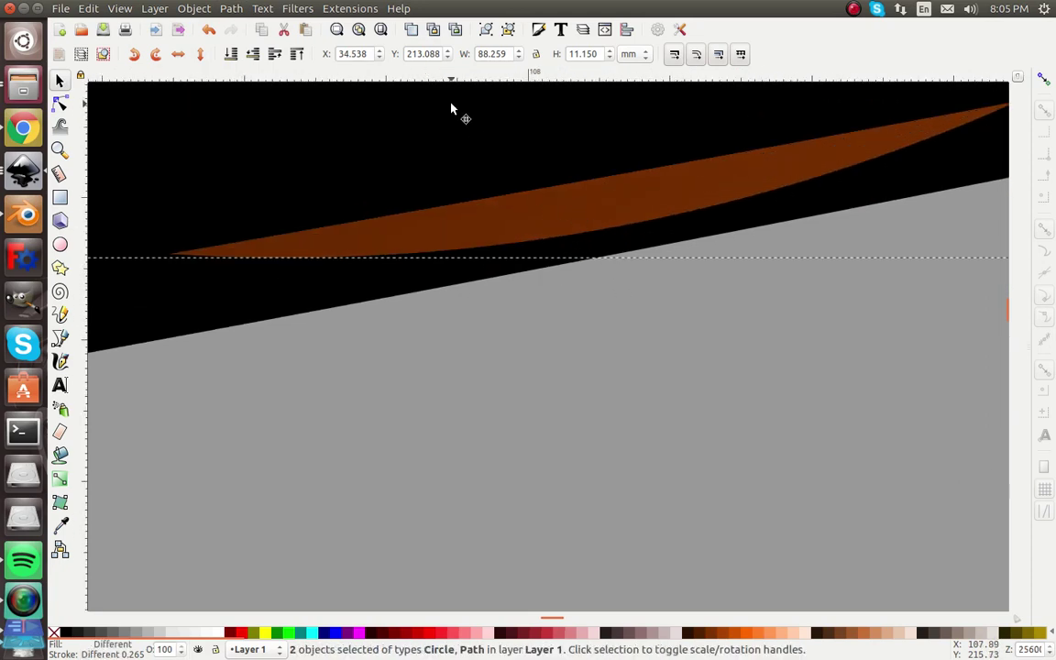
pyautogui.click(241, 9)
pyautogui.click(264, 113)
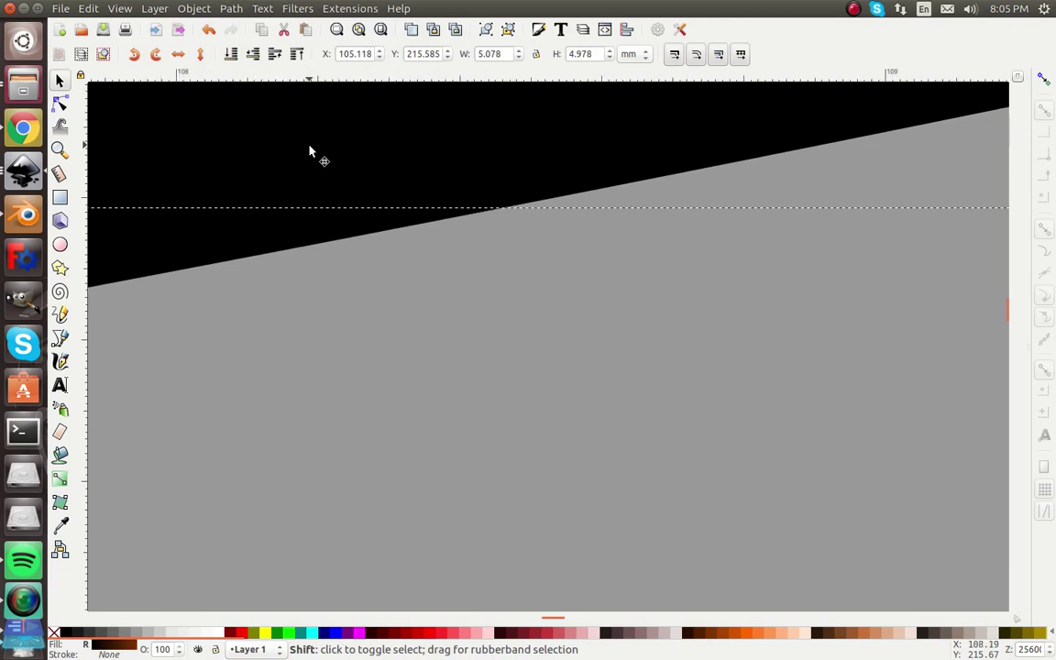
# - Intersect the next slightly overhanging ball to the right of the sliver with a copy of the contents shape
pyautogui.scroll(-5, 312, 150)
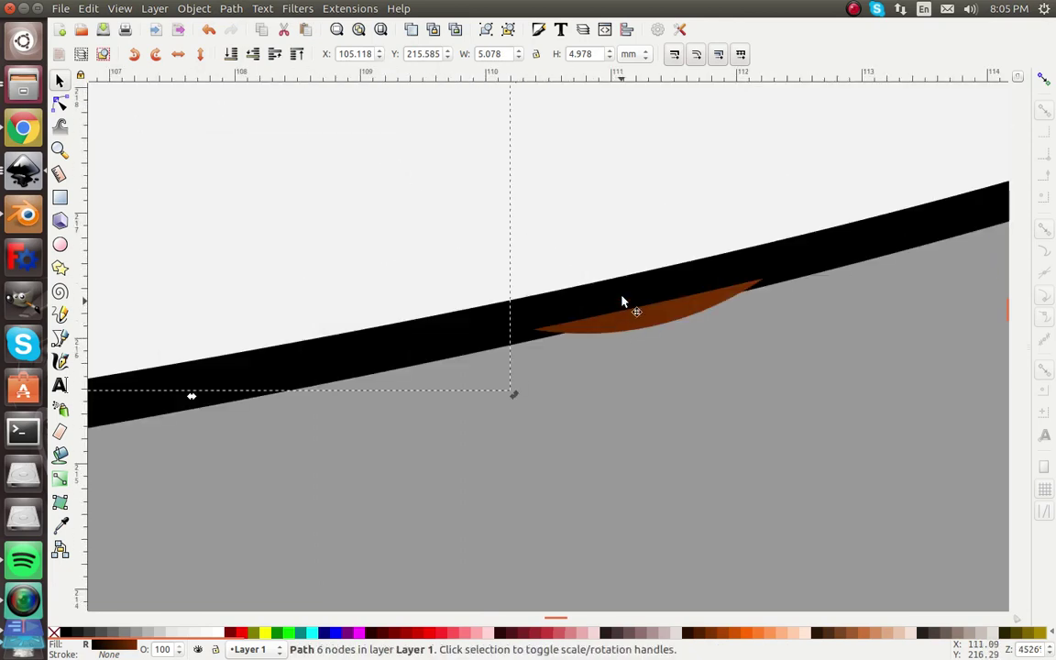
pyautogui.click(625, 290)
pyautogui.keyDown('shift'); pyautogui.click(643, 329); pyautogui.keyUp('shift')
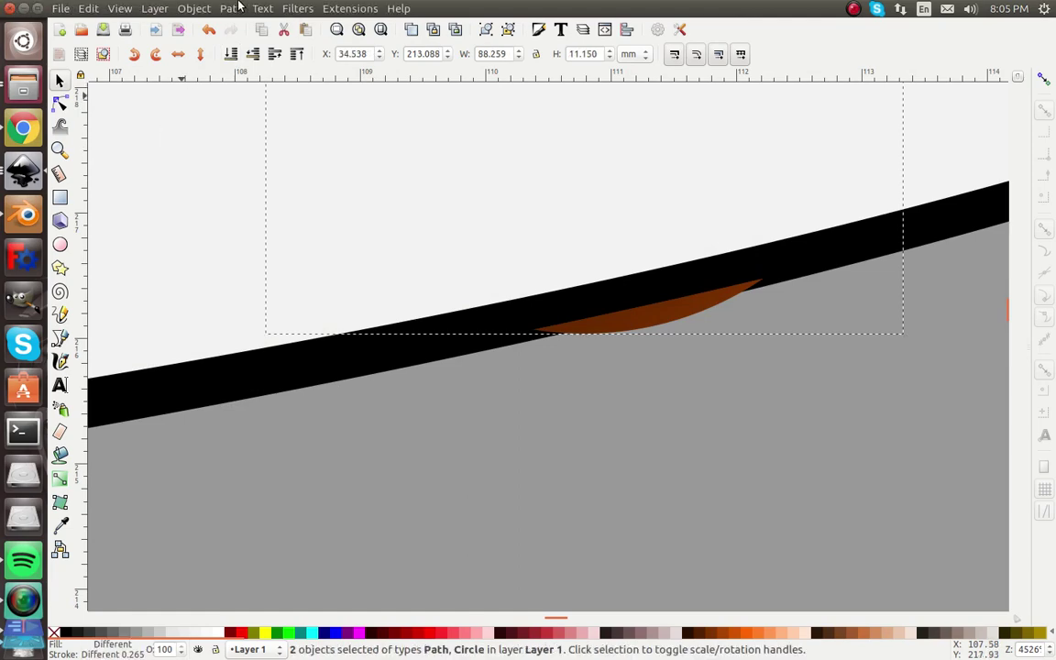
pyautogui.click(232, 8)
pyautogui.click(264, 135)
# - Intersect the last overhanging ball near the right end of the lower edge with a copy of the contents shape
pyautogui.keyDown('ctrl'); pyautogui.scroll(-6, 296, 159); pyautogui.keyUp('ctrl')
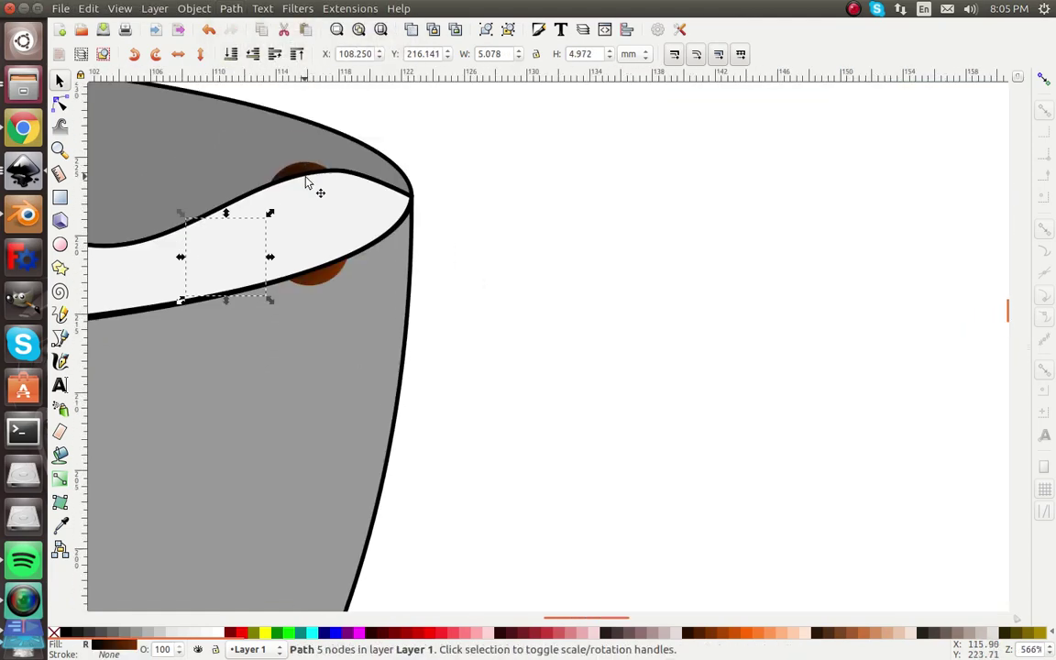
pyautogui.click(327, 282)
pyautogui.click(320, 236)
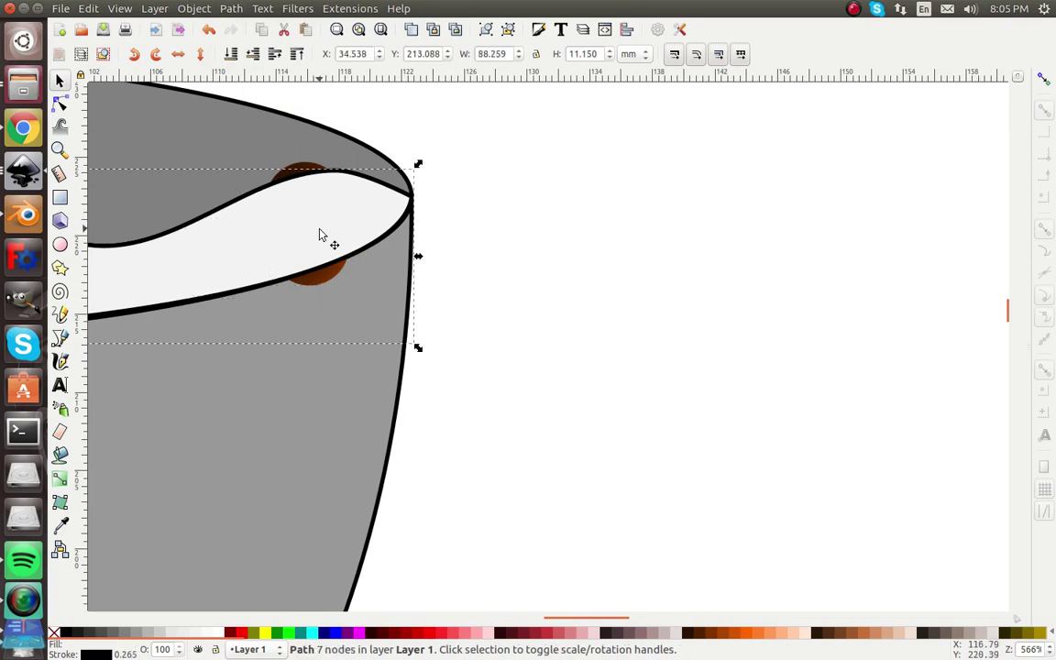
pyautogui.click(325, 284)
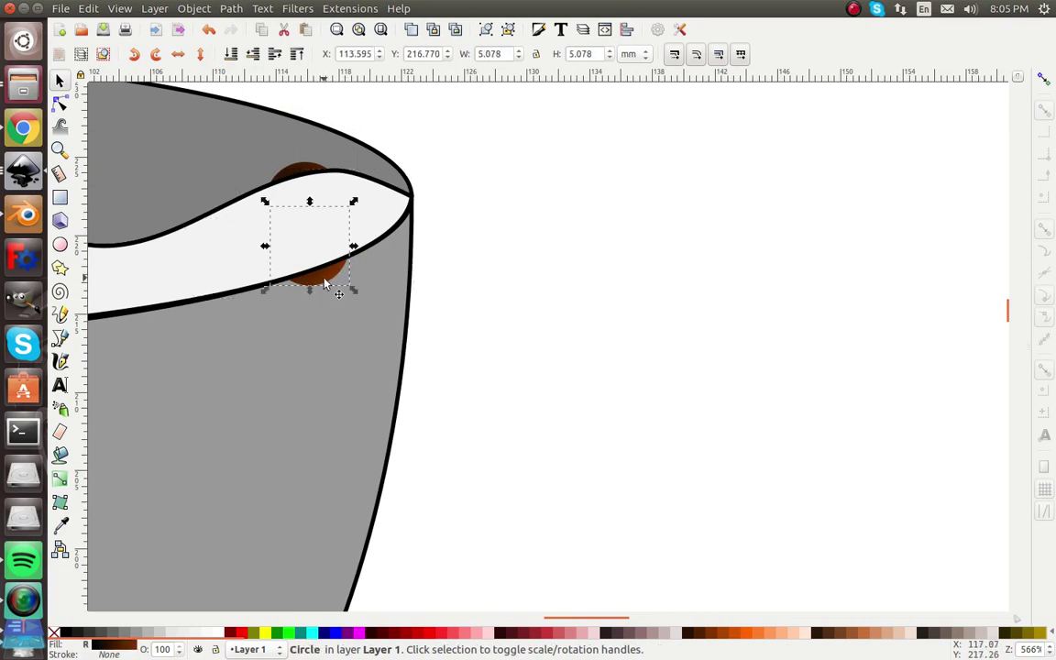
pyautogui.click(372, 203)
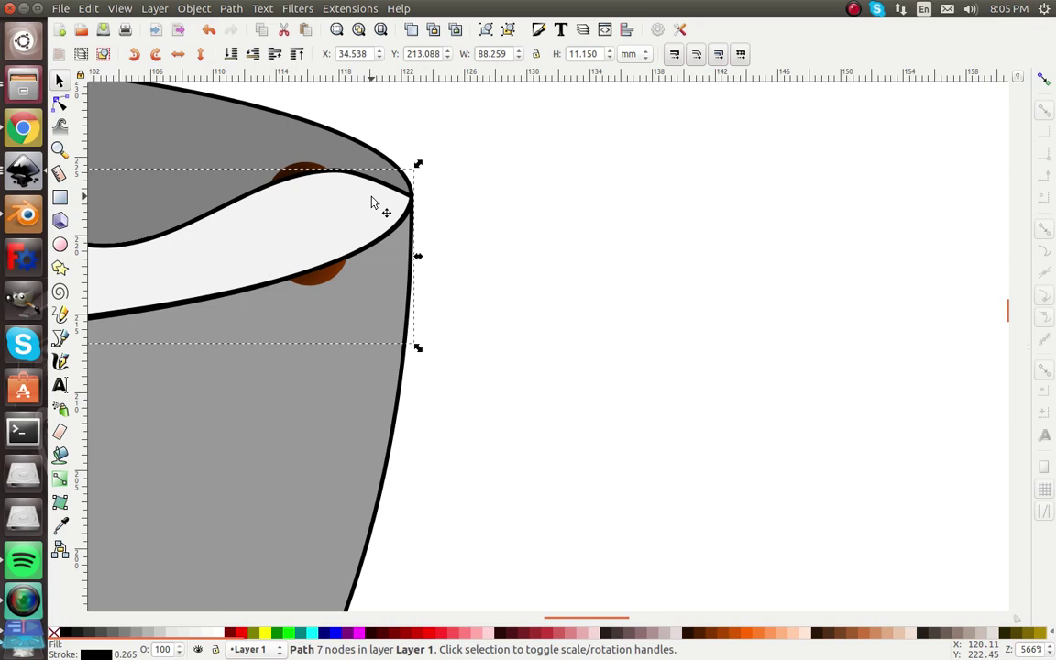
pyautogui.scroll(2, 359, 220)
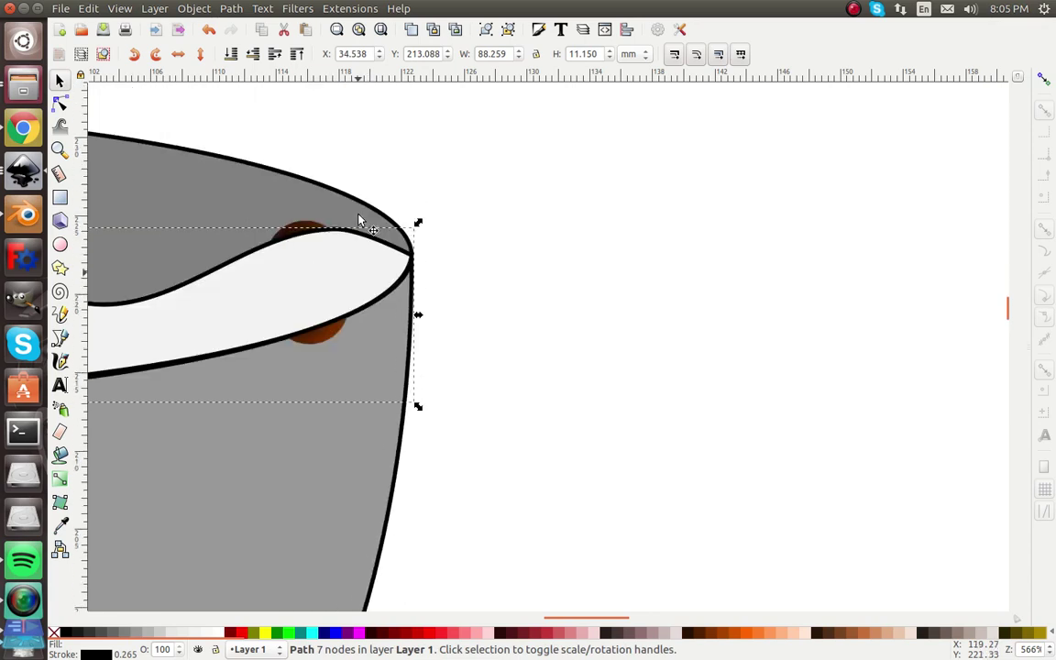
pyautogui.scroll(-4, 361, 219)
pyautogui.click(347, 213)
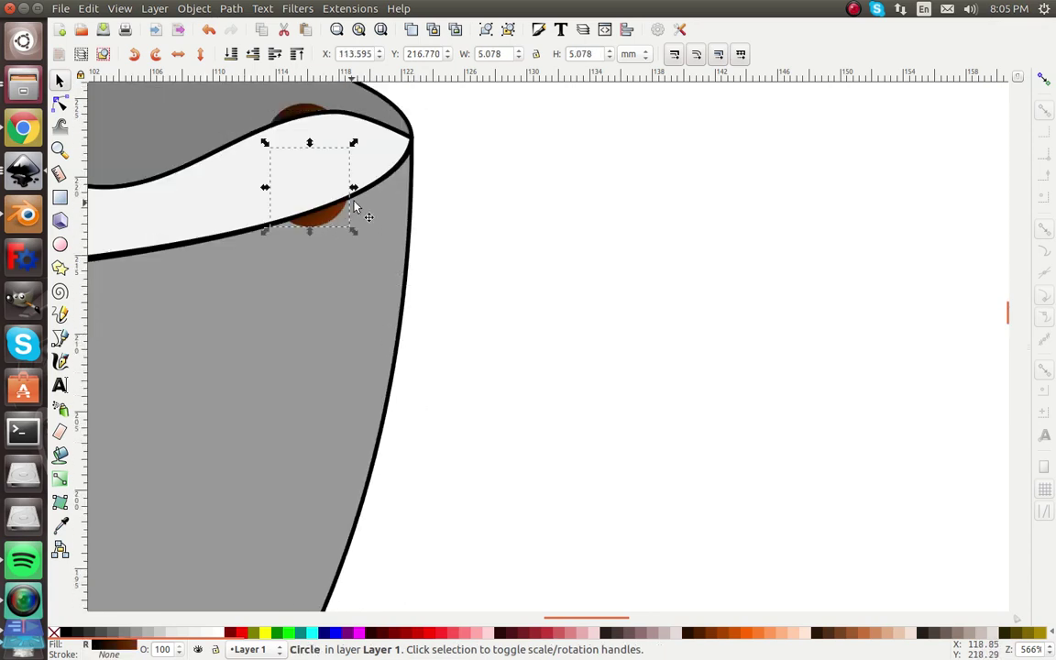
pyautogui.click(373, 159)
pyautogui.hotkey('ctrl', '-')
pyautogui.scroll(-4, 368, 161)
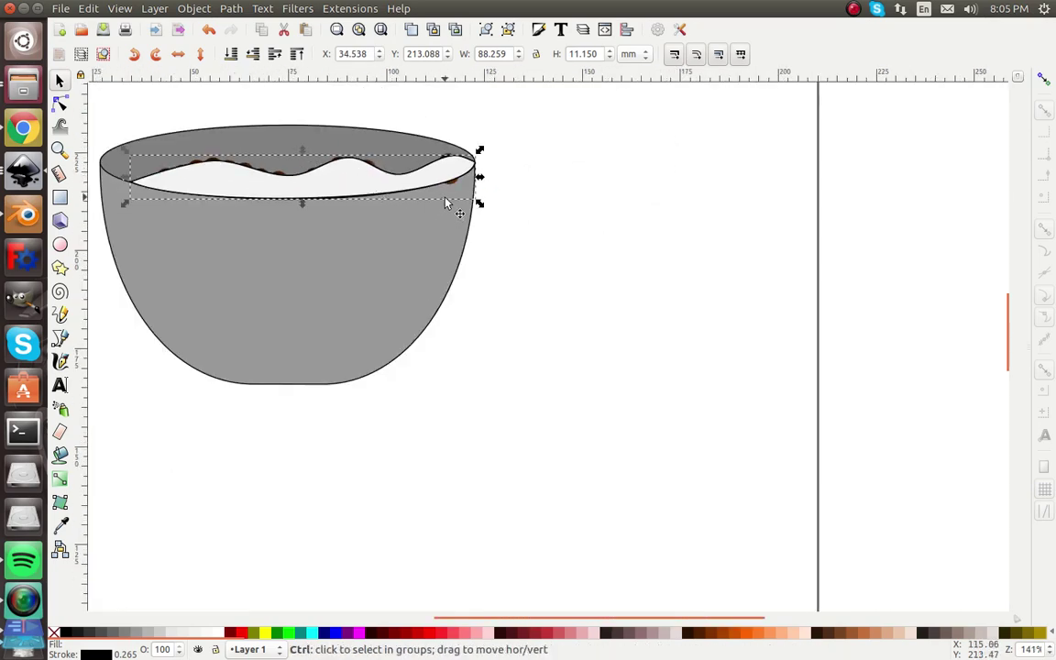
pyautogui.scroll(5, 447, 203)
pyautogui.click(472, 167)
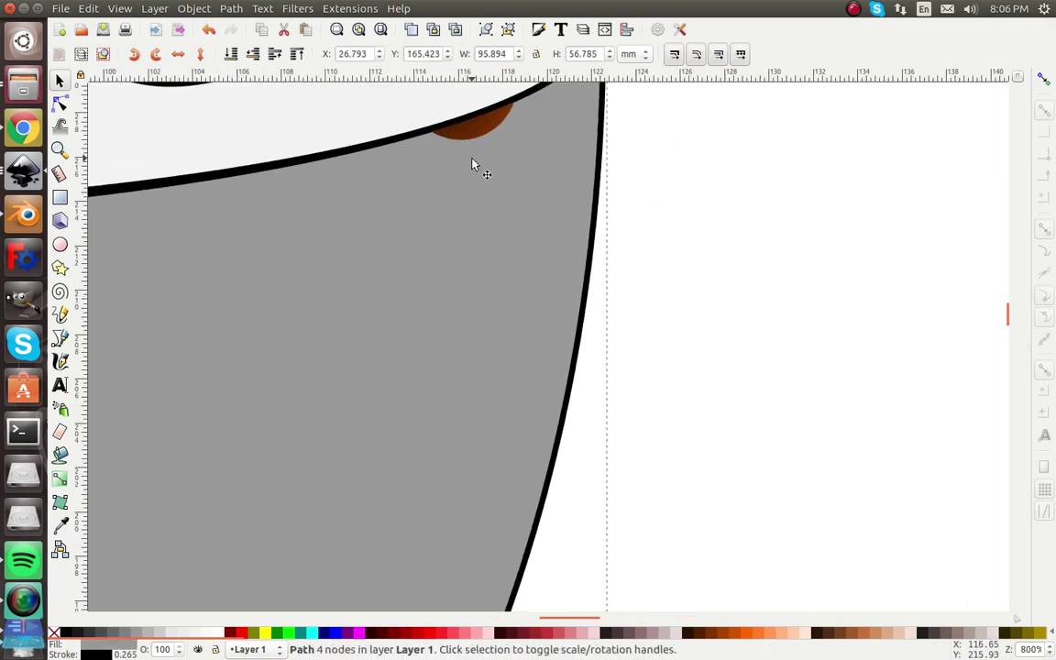
pyautogui.scroll(-2, 470, 172)
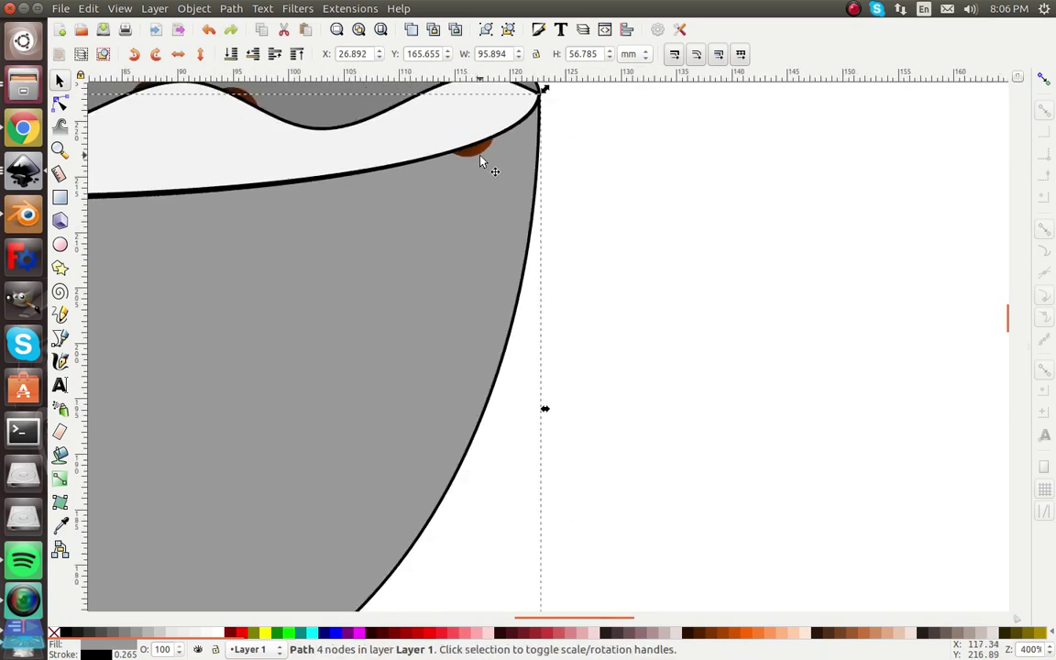
pyautogui.click(477, 156)
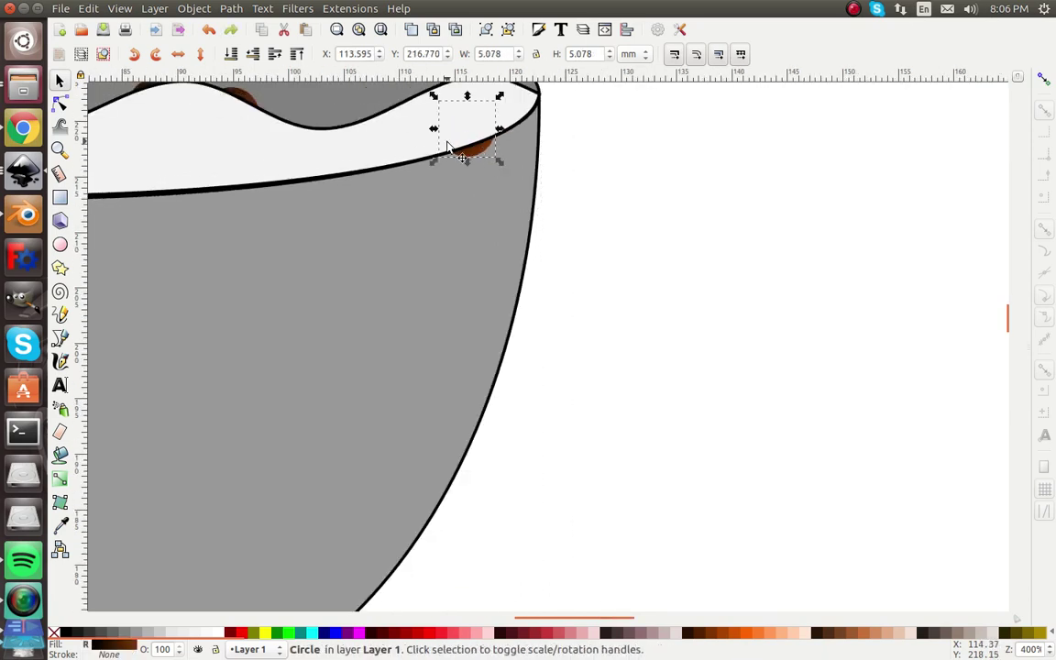
pyautogui.keyDown('shift'); pyautogui.click(401, 147); pyautogui.keyUp('shift')
pyautogui.hotkey('ctrl', '*')
pyautogui.click(373, 220)
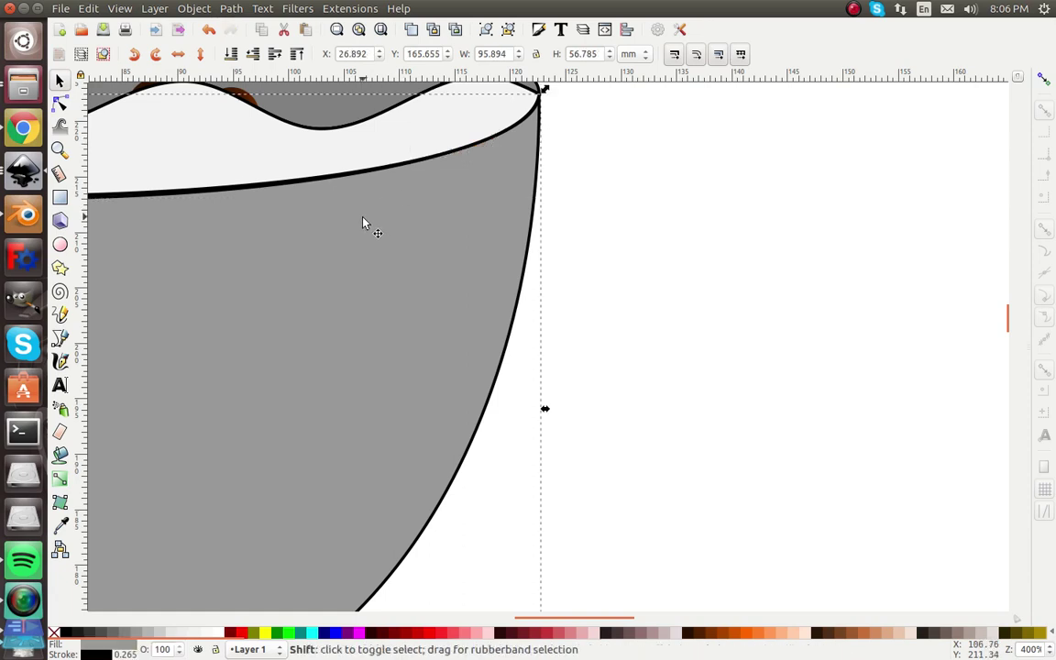
# - Lower the contents shape in the stacking order until it lies behind all the brown balls, and deselect it
pyautogui.scroll(-3, 371, 215)
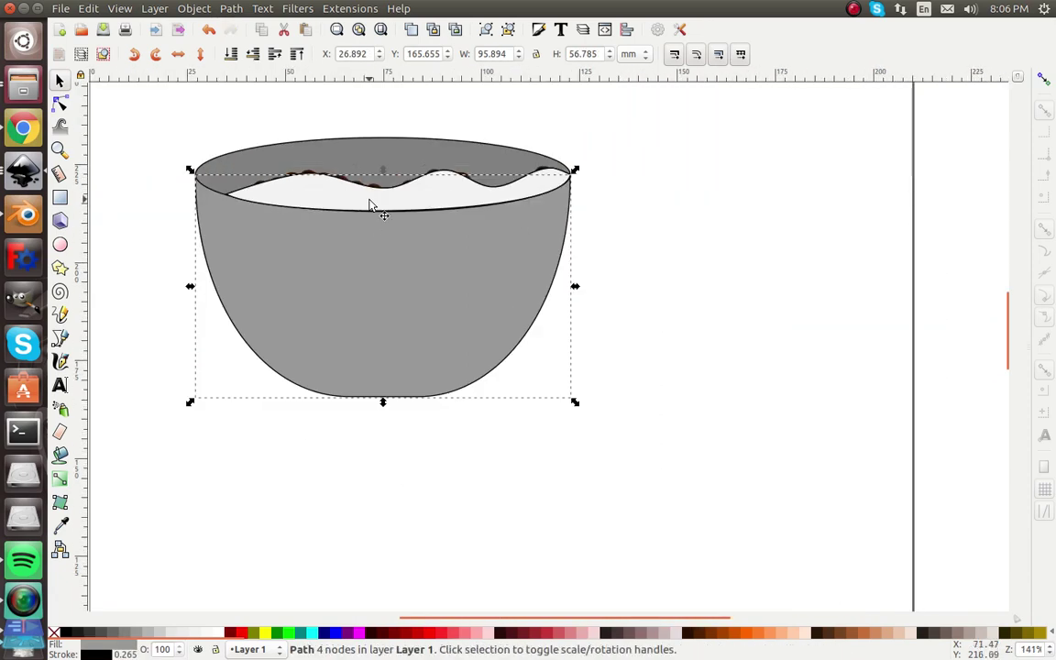
pyautogui.click(371, 203)
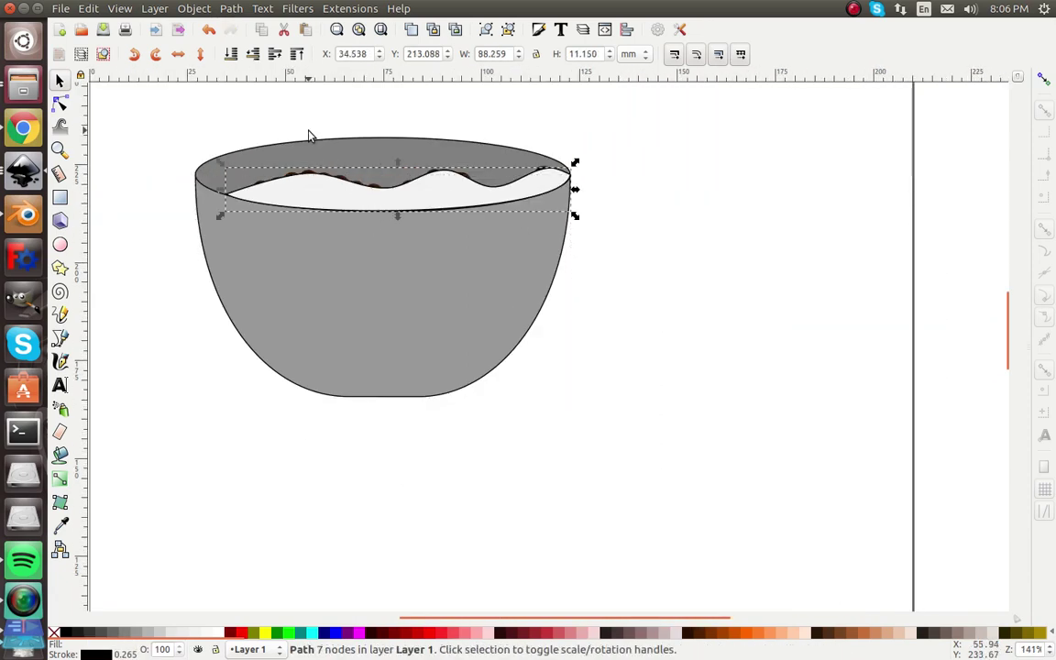
pyautogui.click(254, 54)
pyautogui.click(254, 54)
pyautogui.click(254, 54)
pyautogui.click(254, 54)
pyautogui.click(254, 55)
pyautogui.click(258, 56)
pyautogui.click(258, 56)
pyautogui.click(258, 56)
pyautogui.click(259, 56)
pyautogui.click(259, 56)
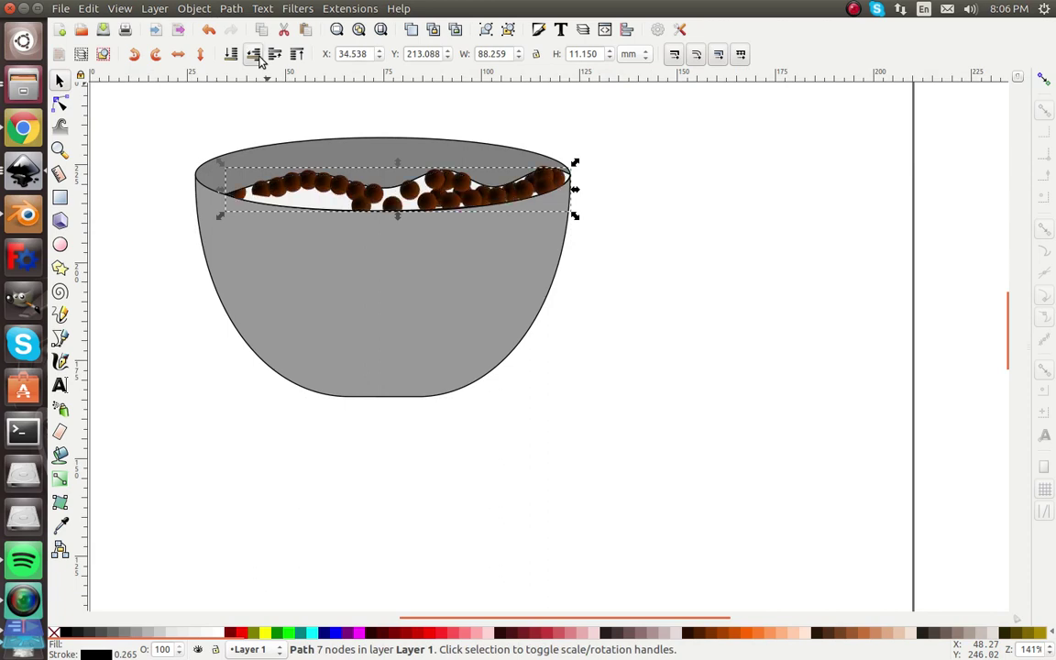
pyautogui.click(258, 56)
pyautogui.click(258, 56)
pyautogui.click(258, 56)
pyautogui.click(259, 56)
pyautogui.click(259, 56)
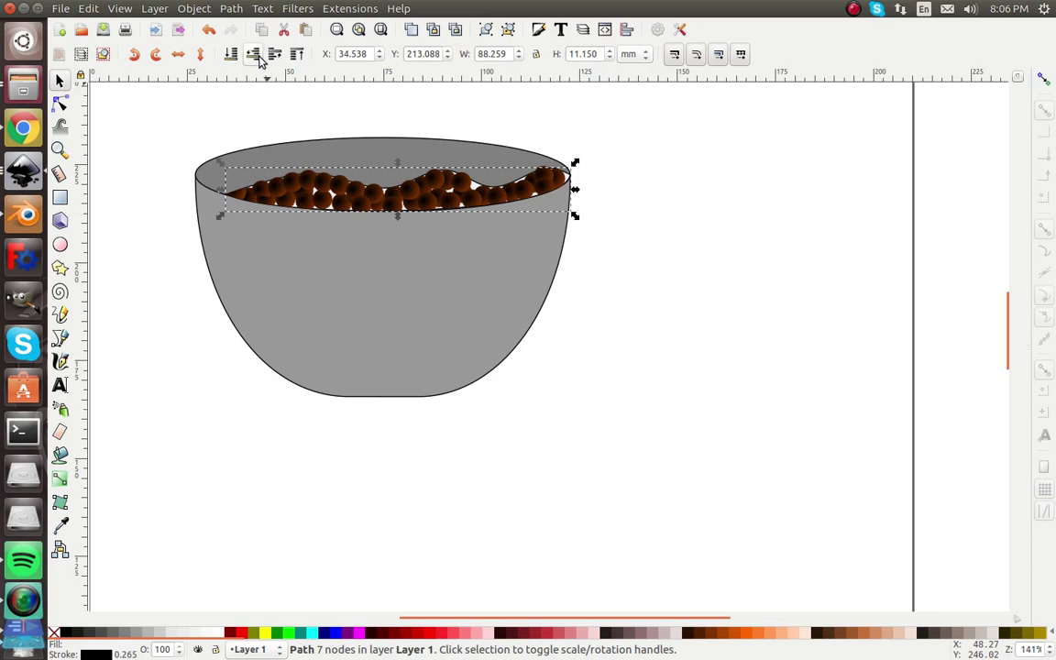
pyautogui.click(234, 56)
pyautogui.click(156, 147)
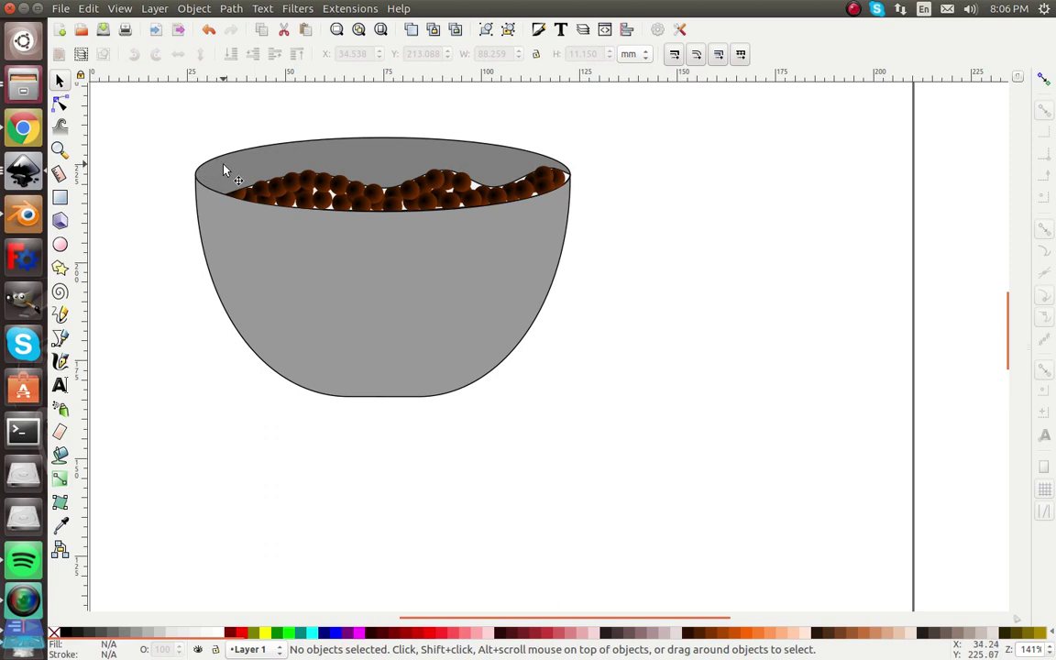
# - Draw a closed straight-sided spoon outline with the Pen tool, about 22 mm wide and 27 mm high, rising from the brown balls
pyautogui.click(64, 338)
pyautogui.click(453, 189)
pyautogui.click(506, 119)
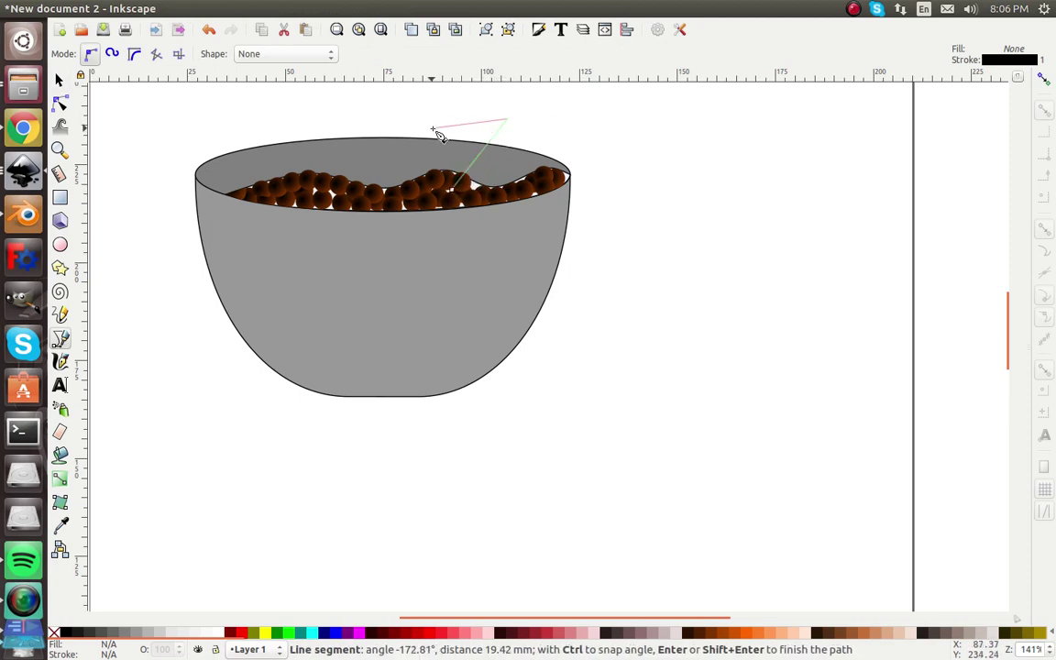
pyautogui.click(510, 97)
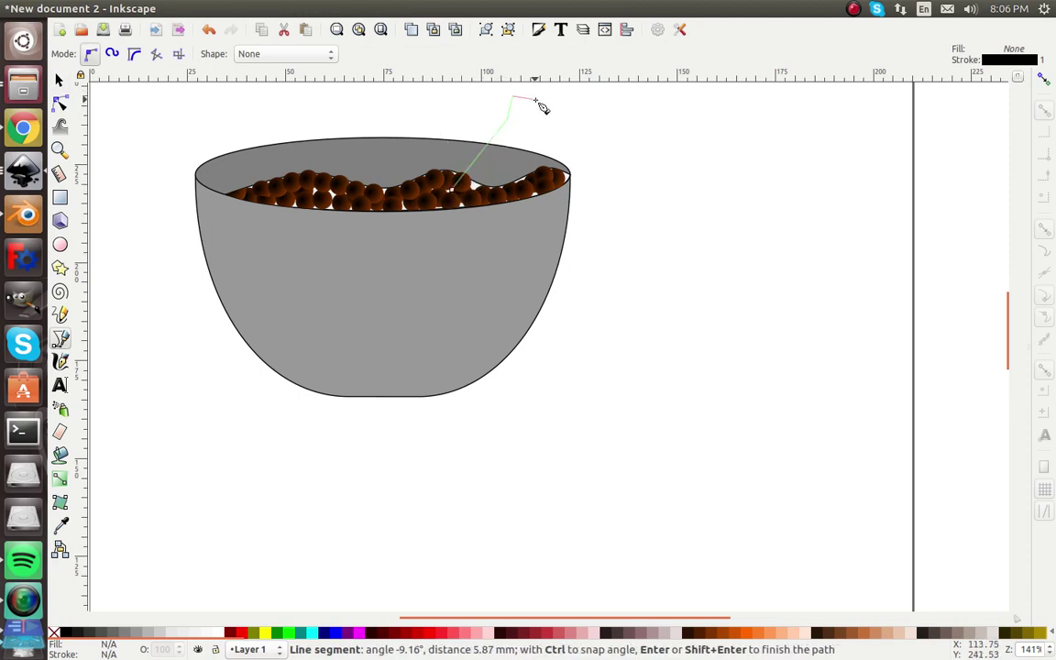
pyautogui.click(539, 96)
pyautogui.click(539, 110)
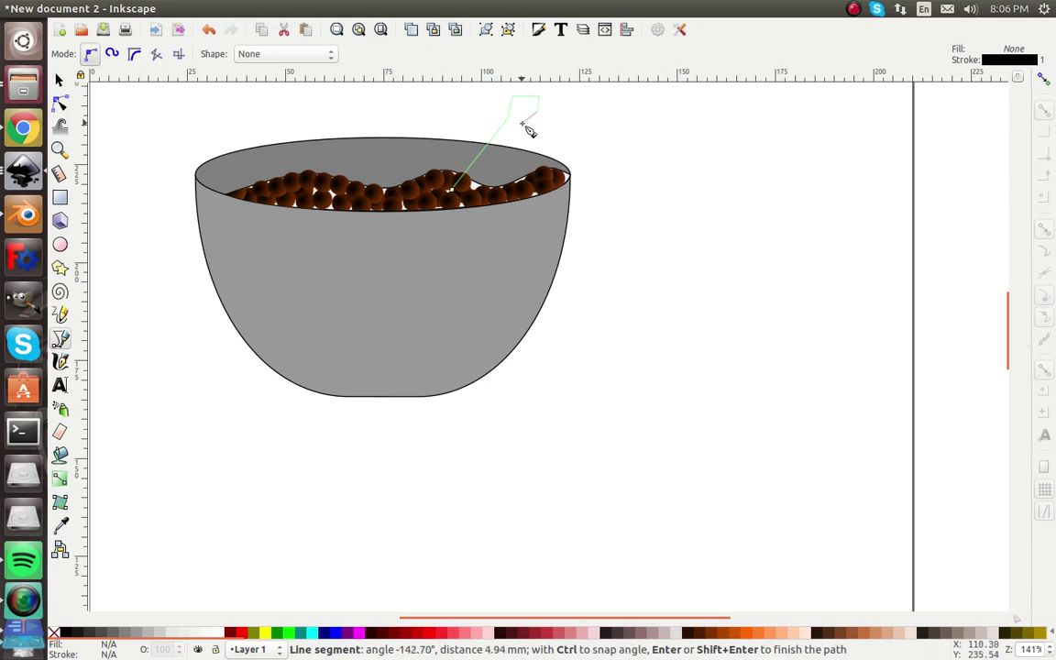
pyautogui.click(463, 198)
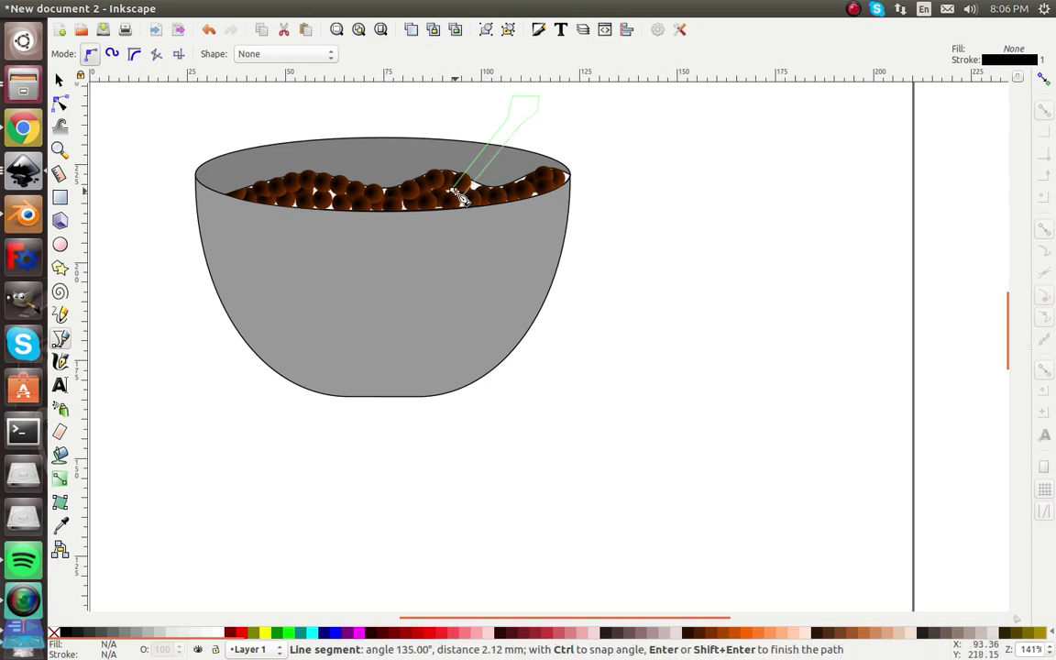
pyautogui.click(452, 191)
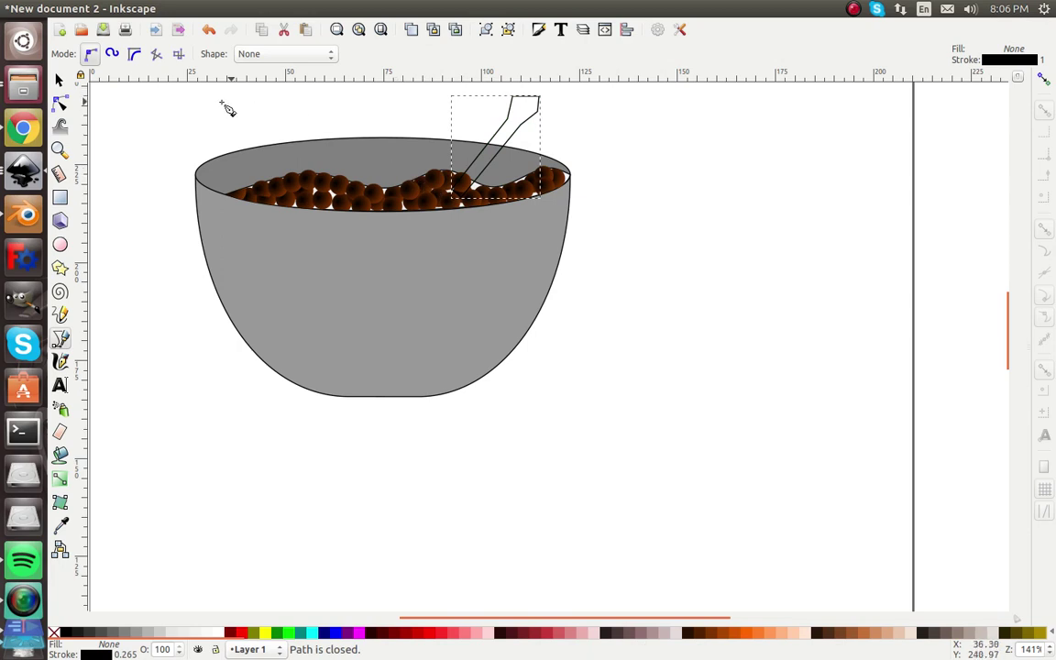
# - Curve the segments of the spoon outline's upper end into a rounded head
pyautogui.click(59, 103)
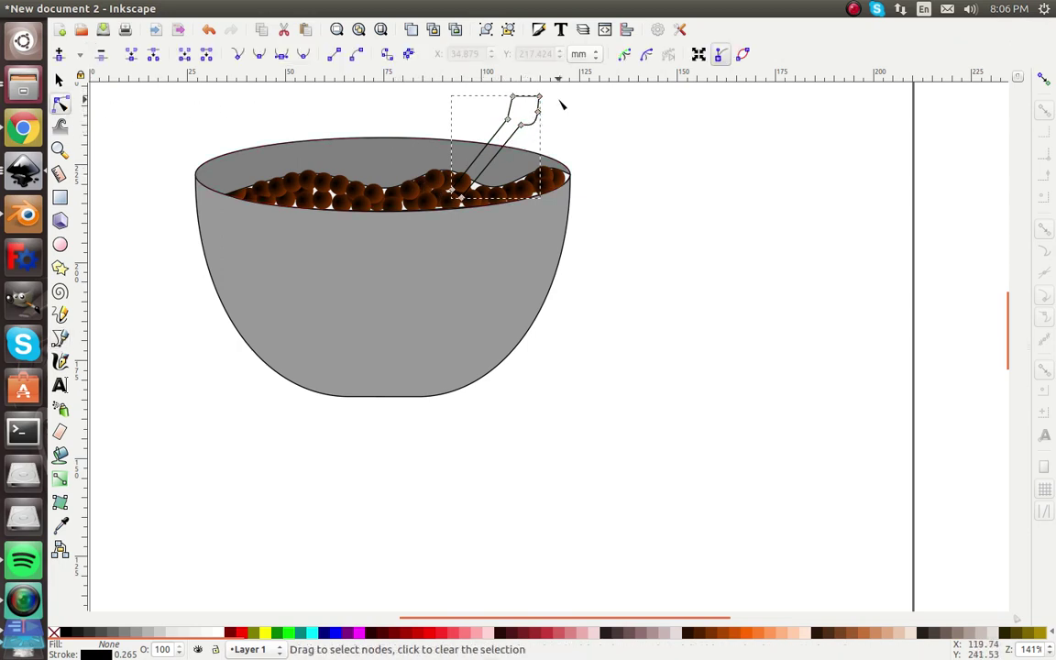
pyautogui.moveTo(556, 90); pyautogui.dragTo(549, 123)
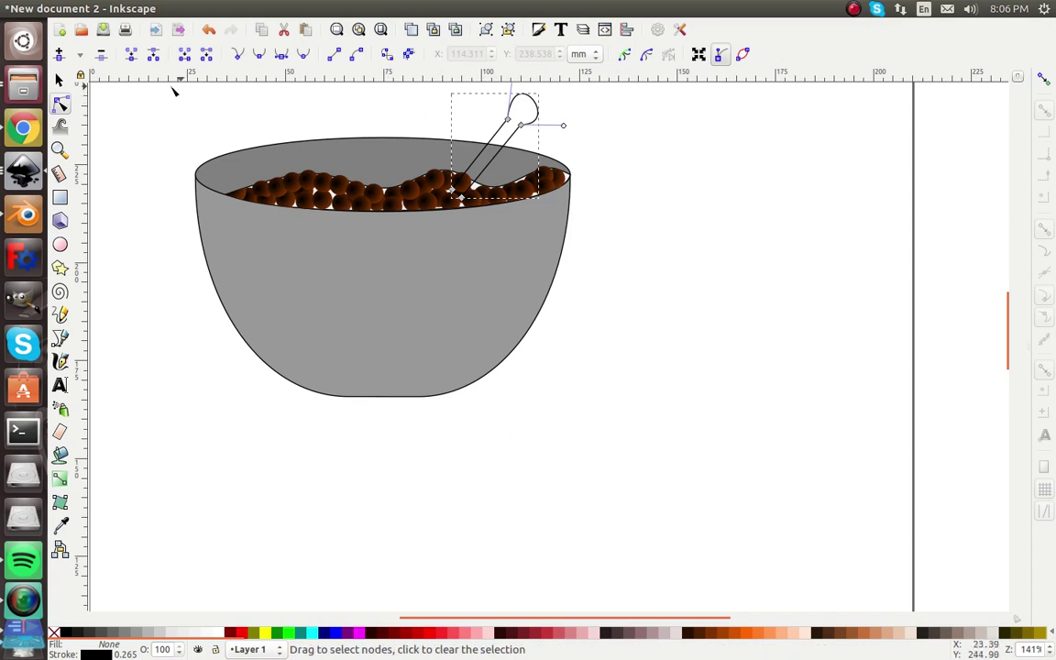
pyautogui.click(59, 80)
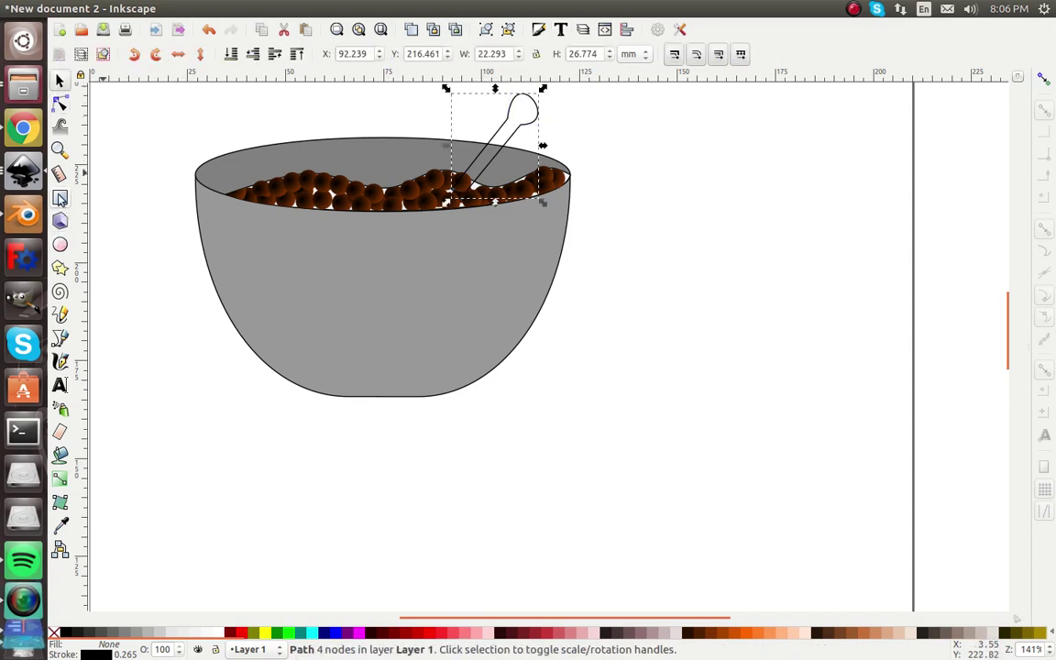
# - Draw a black rectangle over the spoon's head, tilt it across the handle and enlarge it to cover the whole head
pyautogui.click(60, 199)
pyautogui.moveTo(527, 106); pyautogui.dragTo(555, 117)
pyautogui.click(59, 79)
pyautogui.moveTo(564, 97); pyautogui.dragTo(539, 132)
pyautogui.click(551, 105)
pyautogui.click(537, 125)
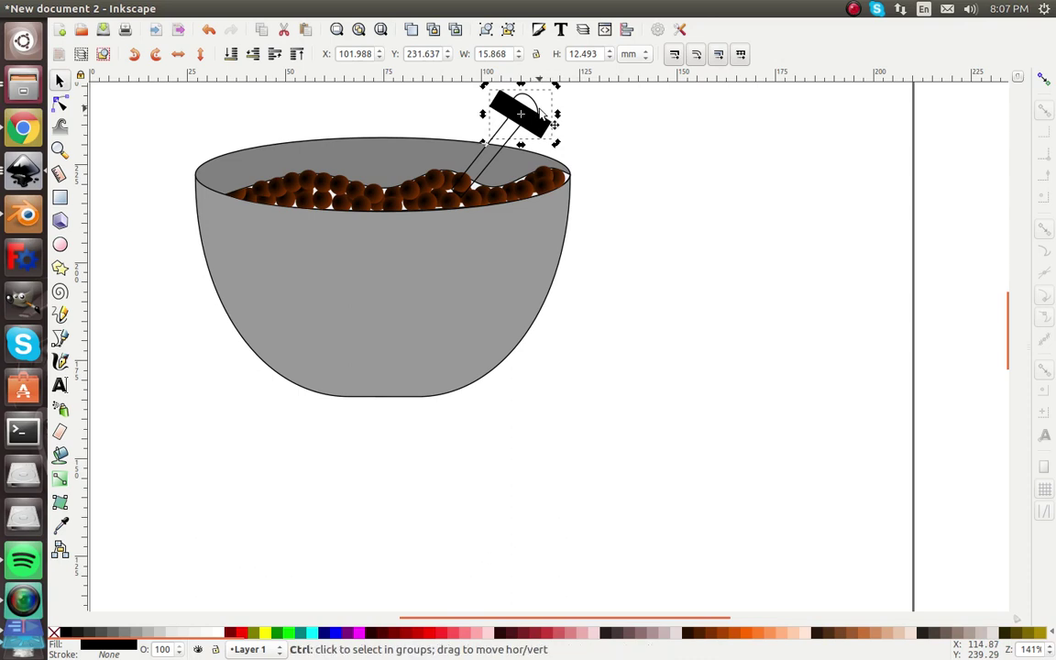
pyautogui.scroll(-1, 540, 108)
pyautogui.moveTo(555, 92)
pyautogui.mouseDown()
pyautogui.moveTo(575, 82)
pyautogui.moveTo(548, 120)
pyautogui.moveTo(578, 107)
pyautogui.mouseUp()
pyautogui.scroll(1, 568, 103)
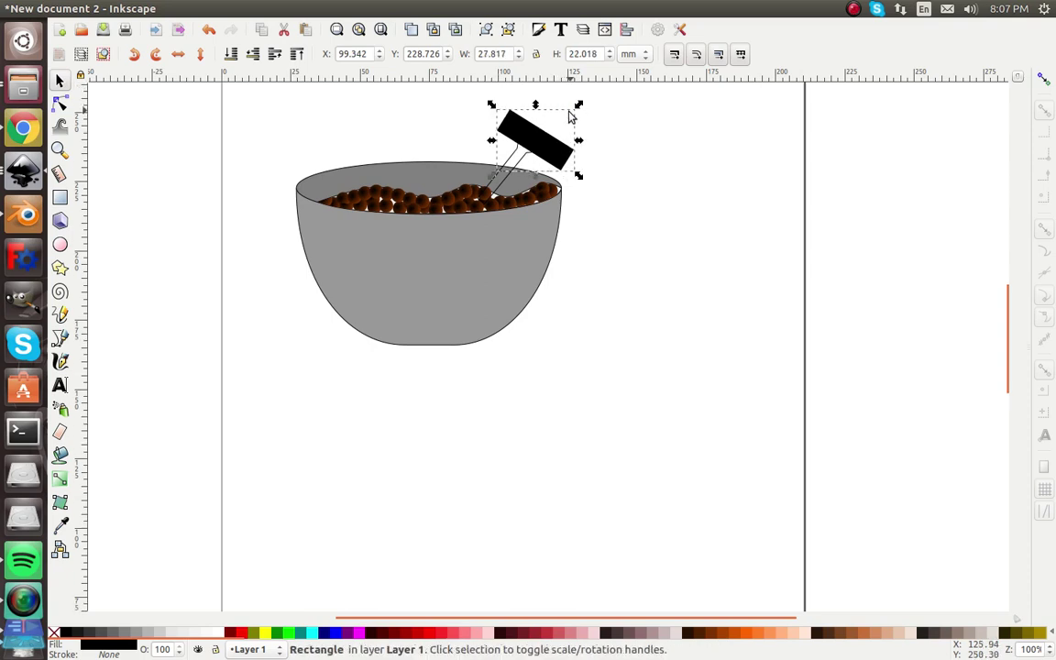
# - Subtract the tilted rectangle from the spoon outline with Difference, leaving only the straight handle
pyautogui.keyDown('shift'); pyautogui.click(519, 139); pyautogui.keyUp('shift')
pyautogui.click(231, 8)
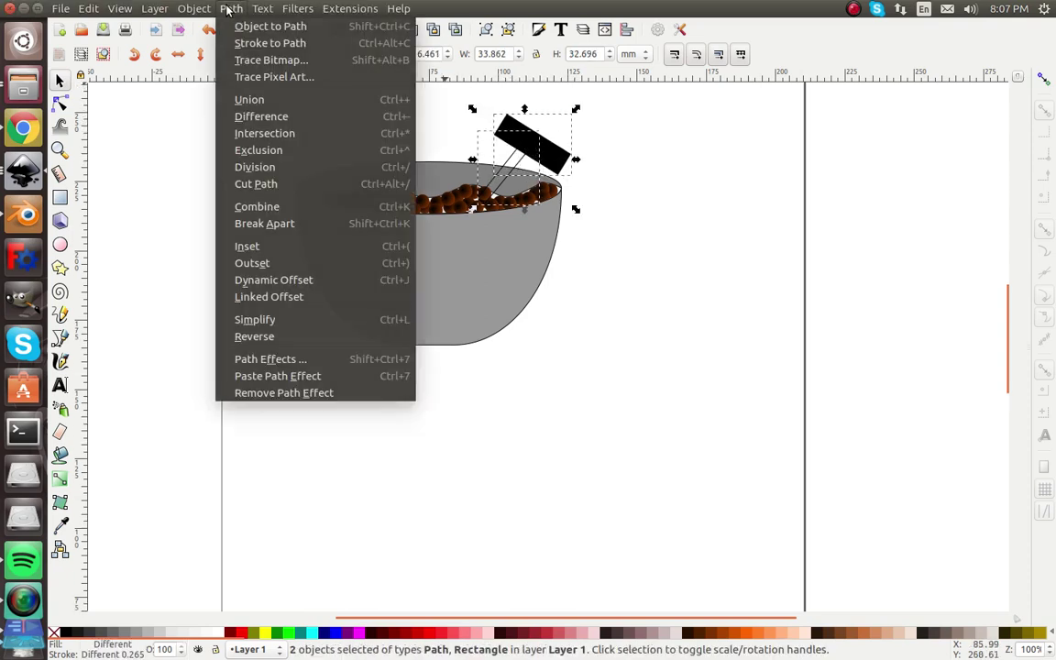
pyautogui.click(287, 118)
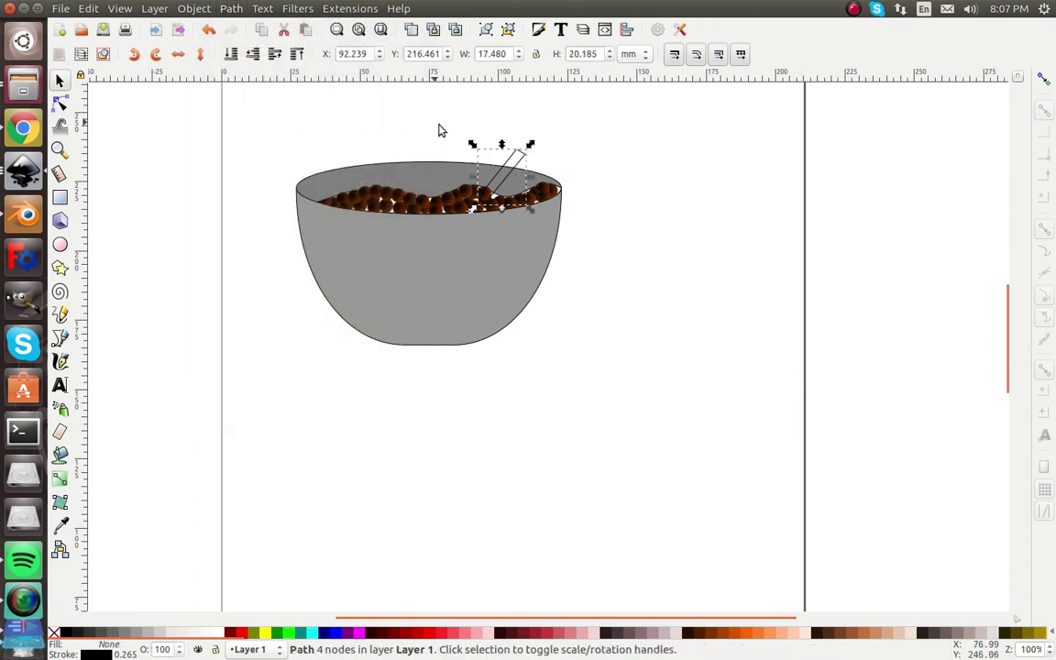
# - Draw a circle about 12 mm across over the handle's upper end and give it a black stroke and no fill
pyautogui.keyDown('ctrl'); pyautogui.scroll(3, 569, 161); pyautogui.keyUp('ctrl')
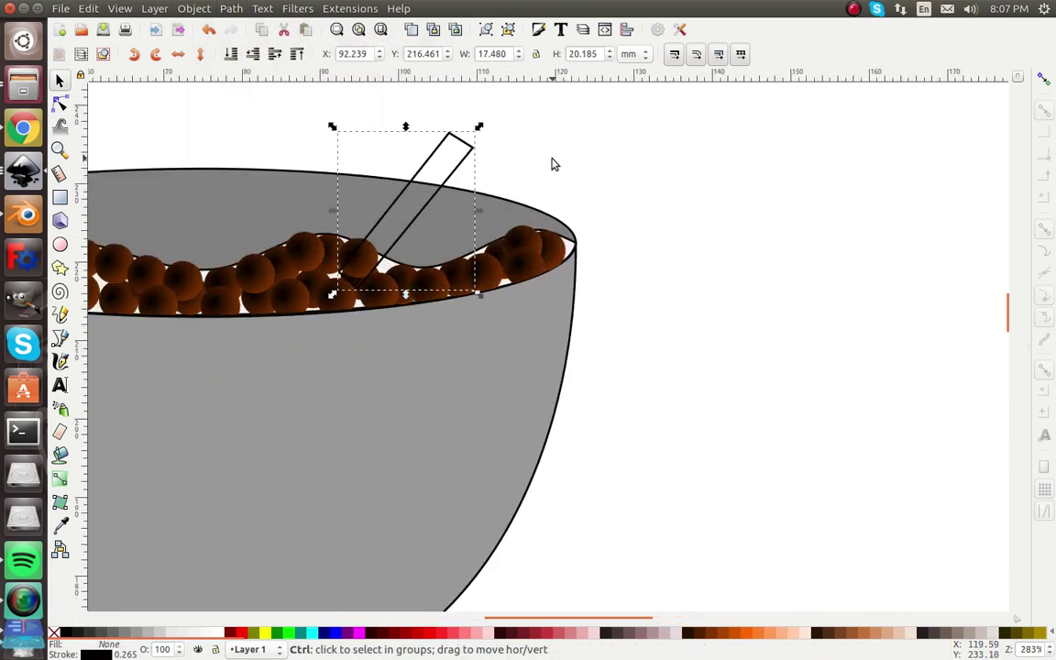
pyautogui.click(60, 245)
pyautogui.moveTo(483, 110); pyautogui.dragTo(429, 170)
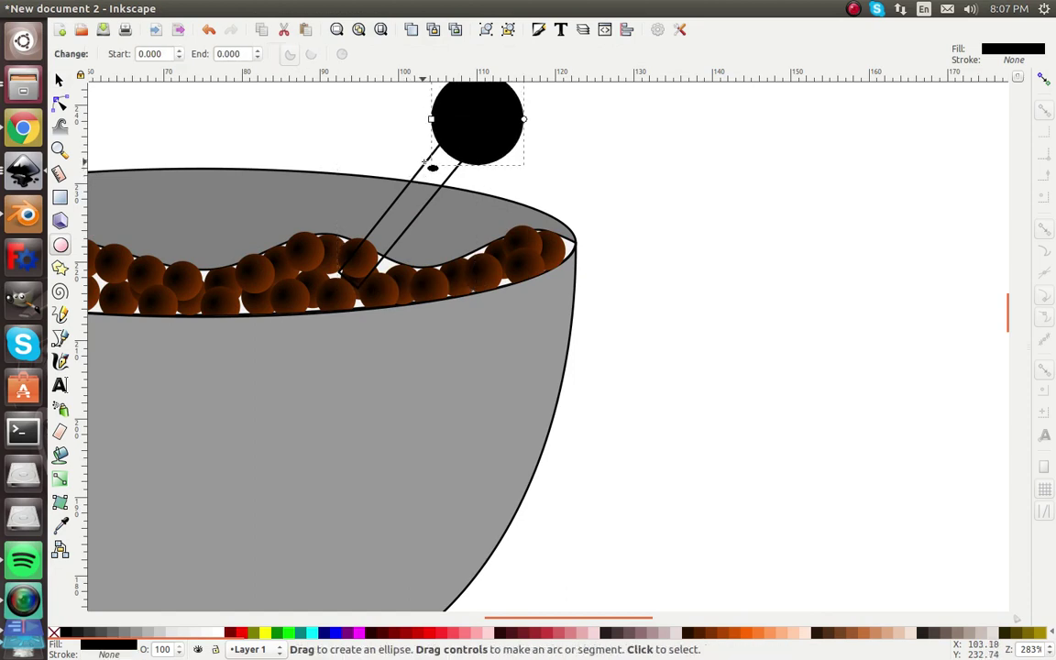
pyautogui.keyDown('ctrl'); pyautogui.scroll(-2, 427, 156); pyautogui.keyUp('ctrl')
pyautogui.scroll(2, 417, 145)
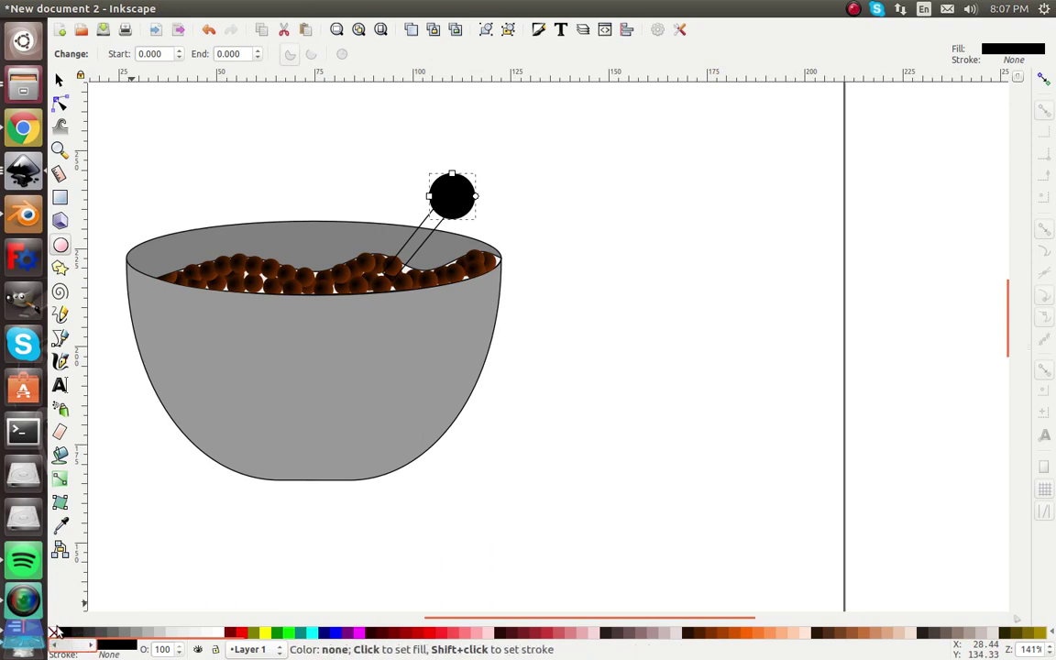
pyautogui.keyDown('shift'); pyautogui.click(66, 632); pyautogui.keyUp('shift')
pyautogui.click(54, 633)
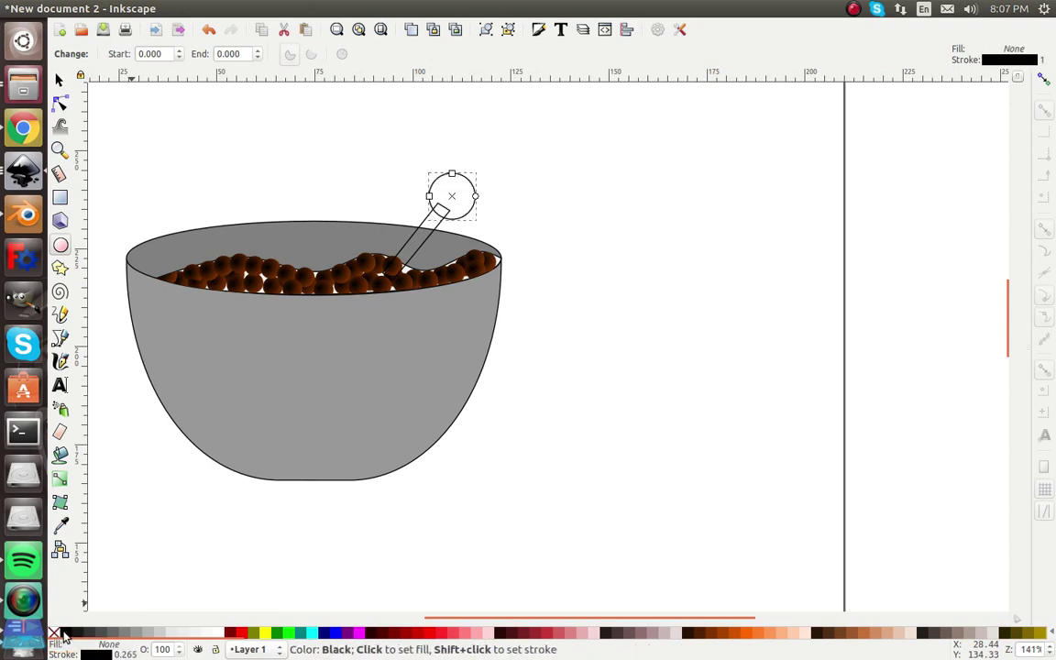
# - Shift the circle slightly outward along the handle and merge the two shapes with Union
pyautogui.click(60, 81)
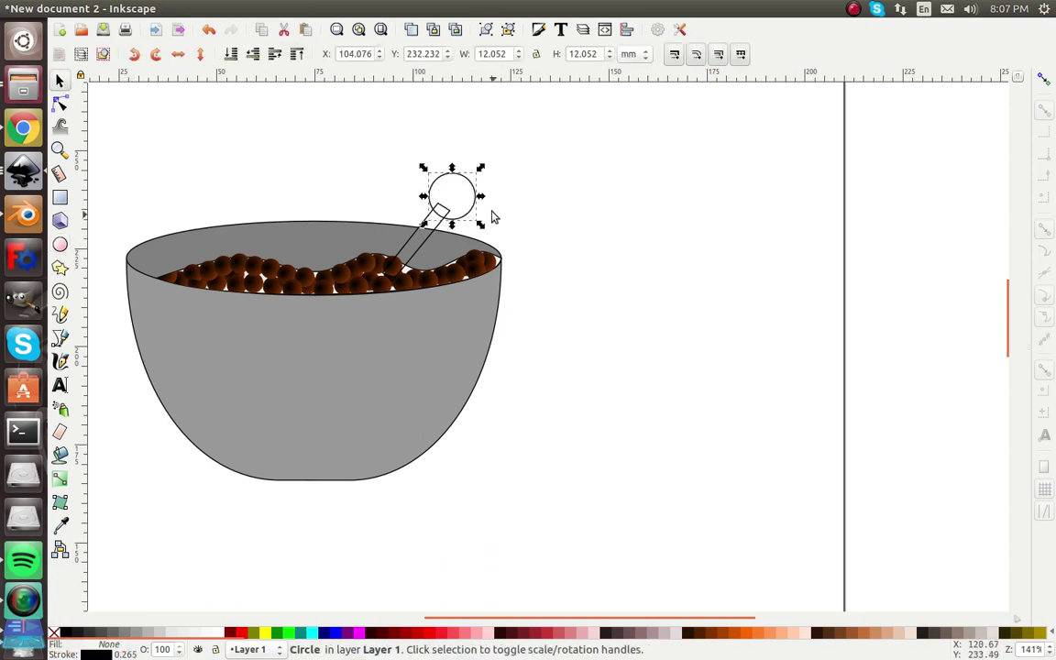
pyautogui.moveTo(471, 214); pyautogui.dragTo(474, 211)
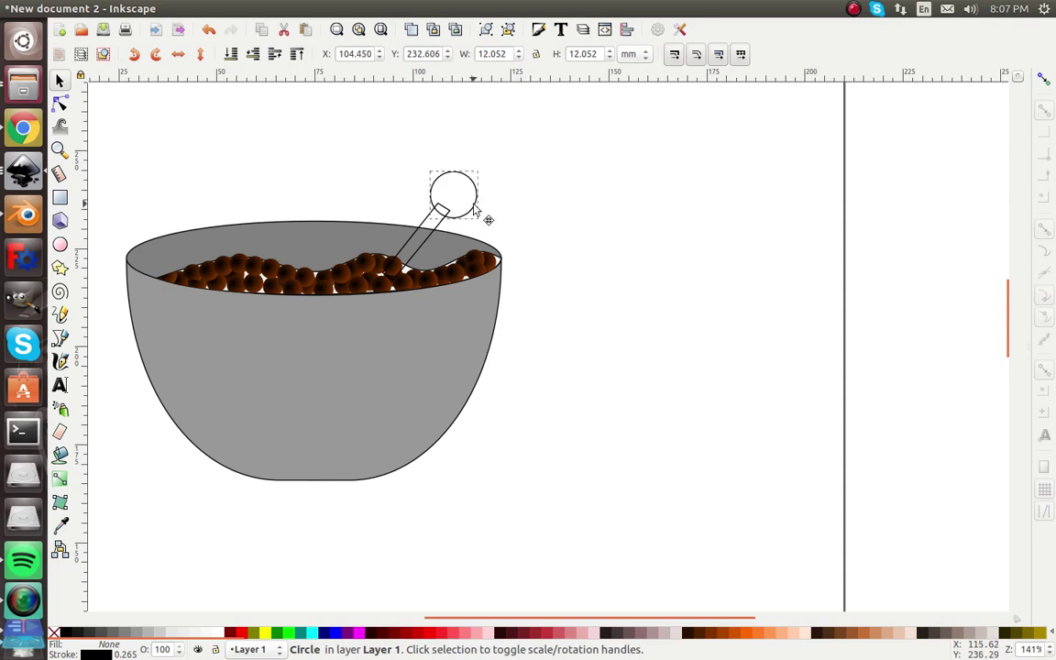
pyautogui.keyDown('shift'); pyautogui.click(437, 236); pyautogui.keyUp('shift')
pyautogui.click(231, 8)
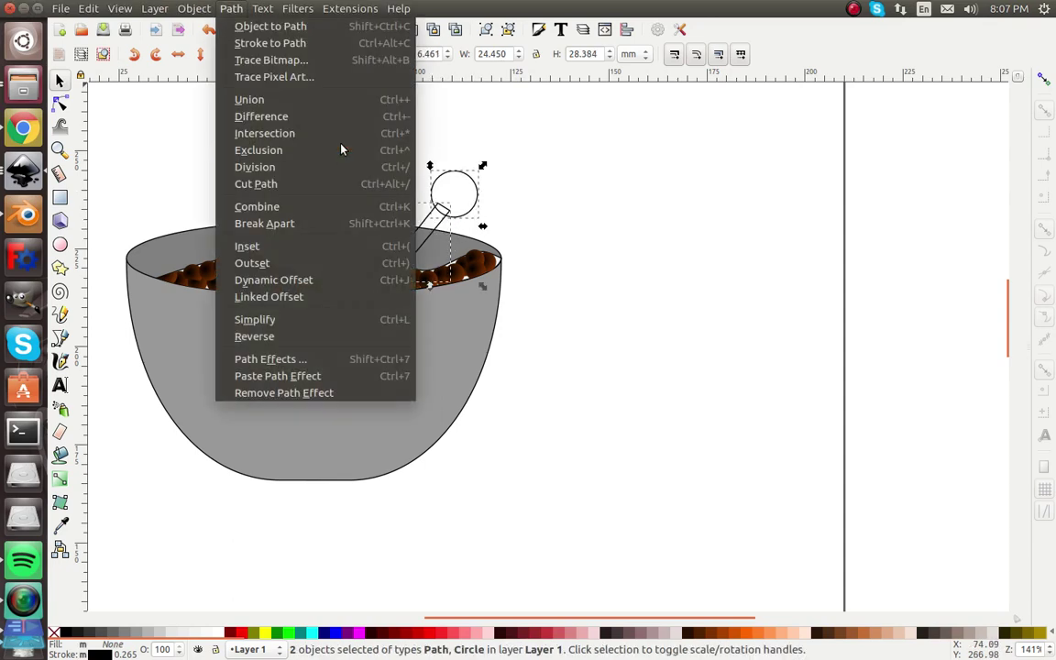
pyautogui.click(315, 101)
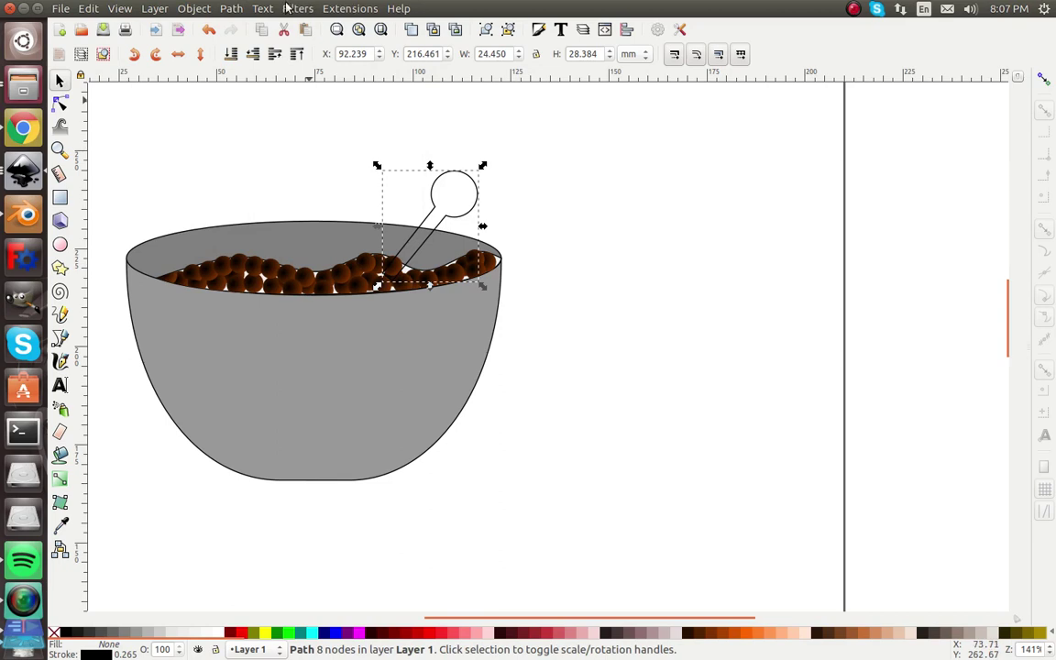
# - Bulge the upper-right, lower-right and upper-left arcs of the round head outward into lobes by editing the path's segments
pyautogui.click(236, 8)
pyautogui.click(252, 28)
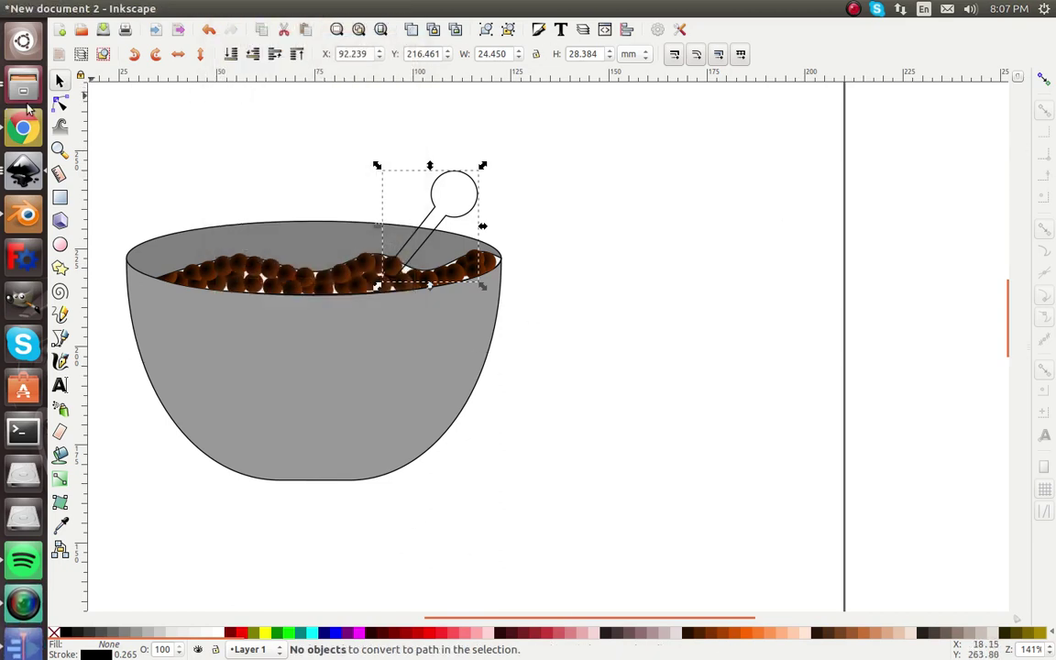
pyautogui.click(60, 103)
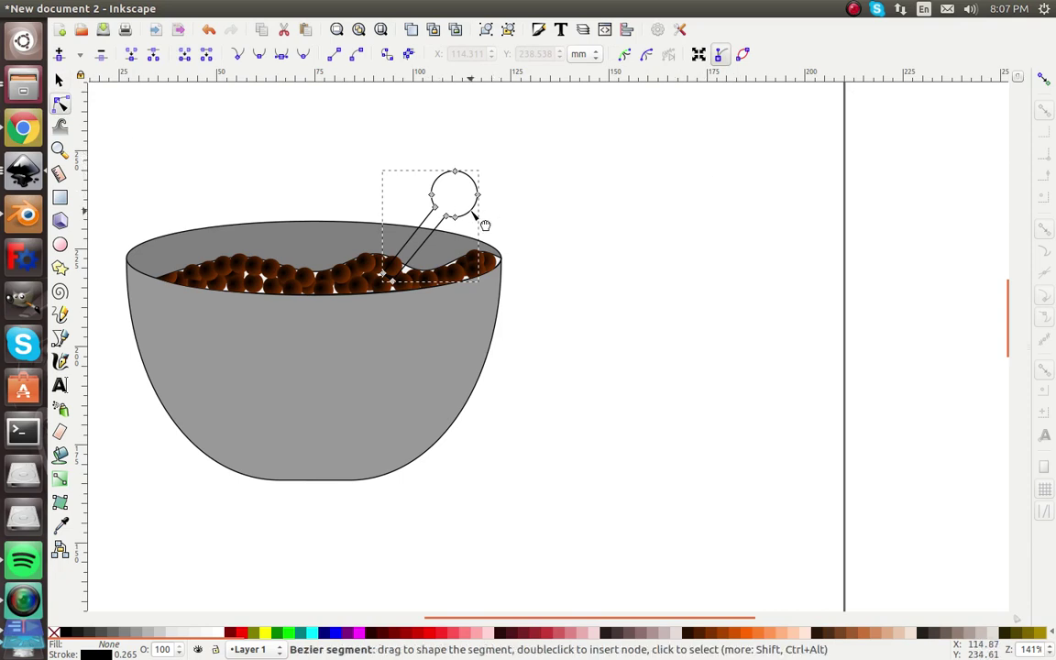
pyautogui.scroll(3, 486, 221)
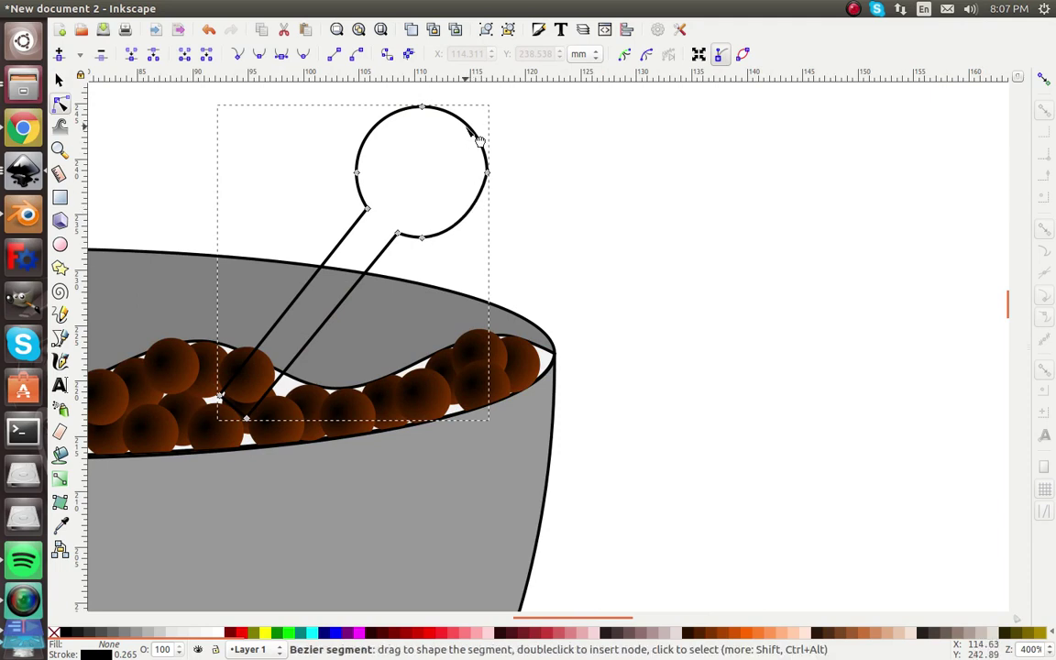
pyautogui.moveTo(483, 141); pyautogui.dragTo(508, 105)
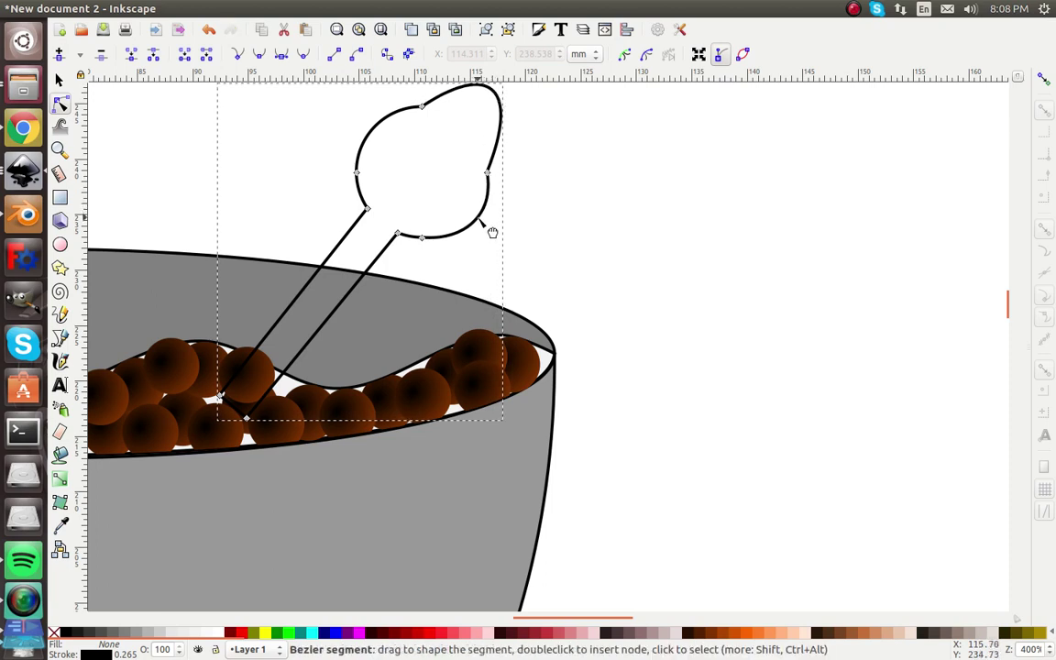
pyautogui.moveTo(492, 234); pyautogui.dragTo(492, 212)
pyautogui.moveTo(392, 136); pyautogui.dragTo(373, 121)
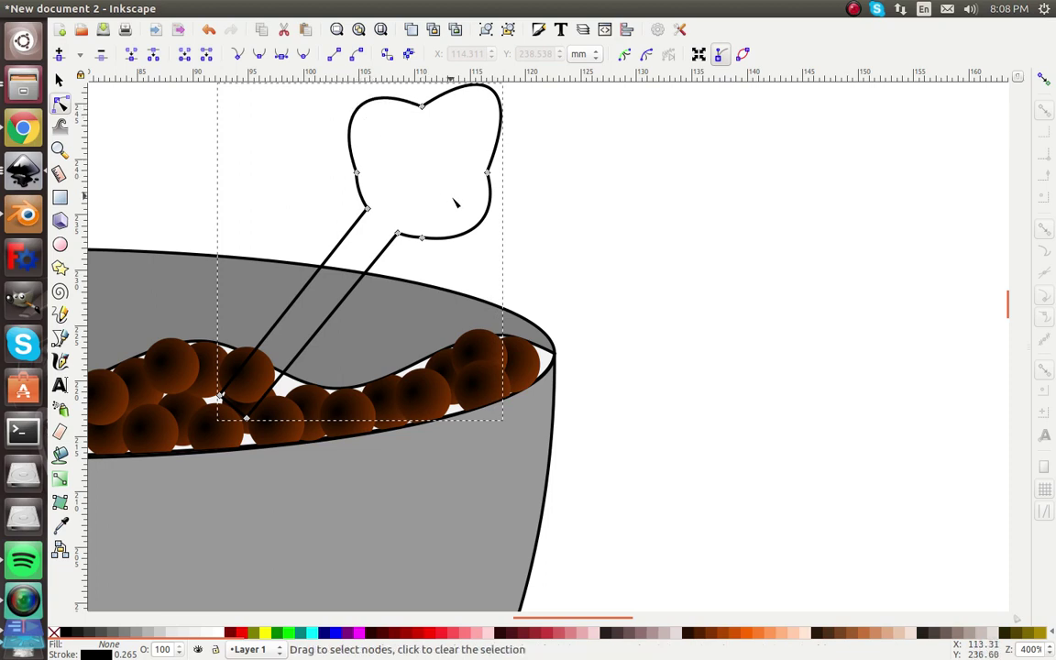
# - Refine the head's right-hand lobes by shifting the bottom and right nodes slightly outward and adjusting the right node's lower curve handle
pyautogui.moveTo(486, 236); pyautogui.dragTo(439, 242)
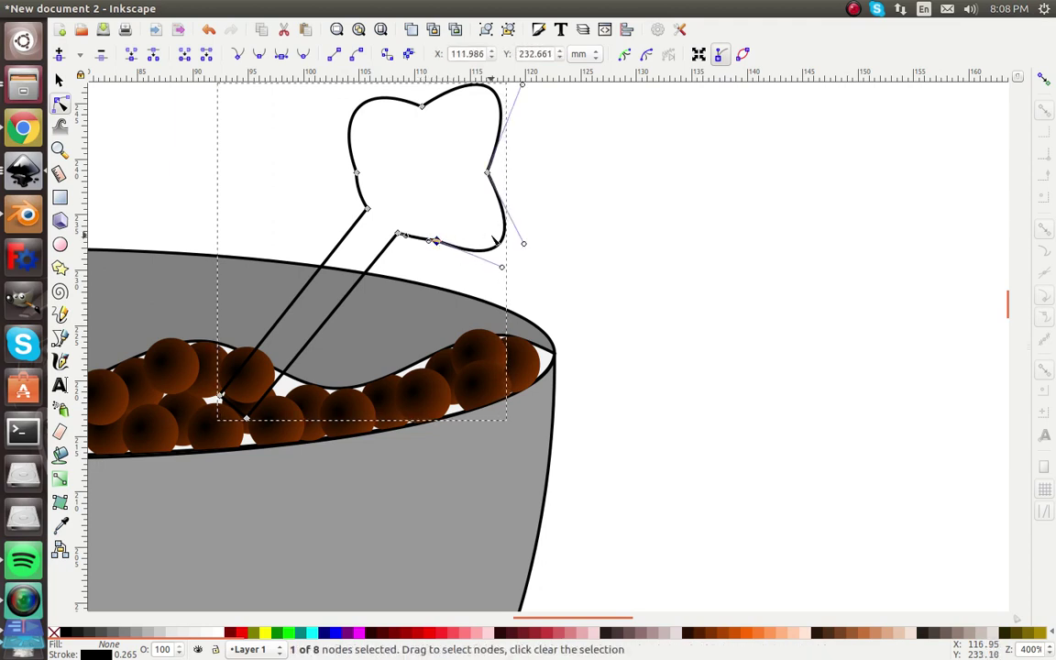
pyautogui.moveTo(487, 172); pyautogui.dragTo(491, 167)
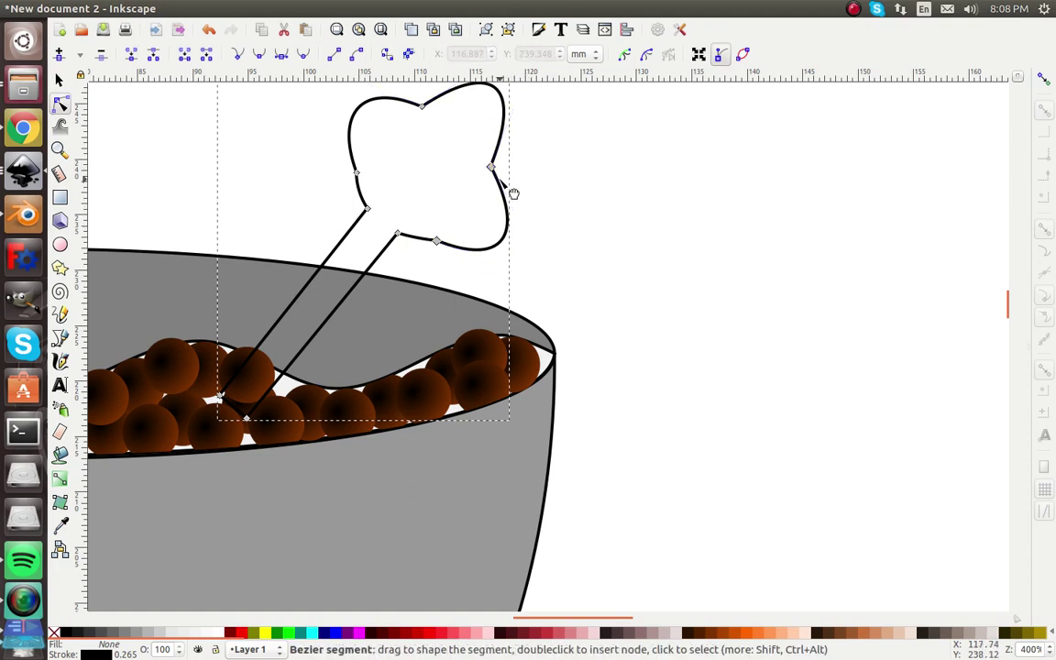
pyautogui.moveTo(528, 241); pyautogui.dragTo(531, 233)
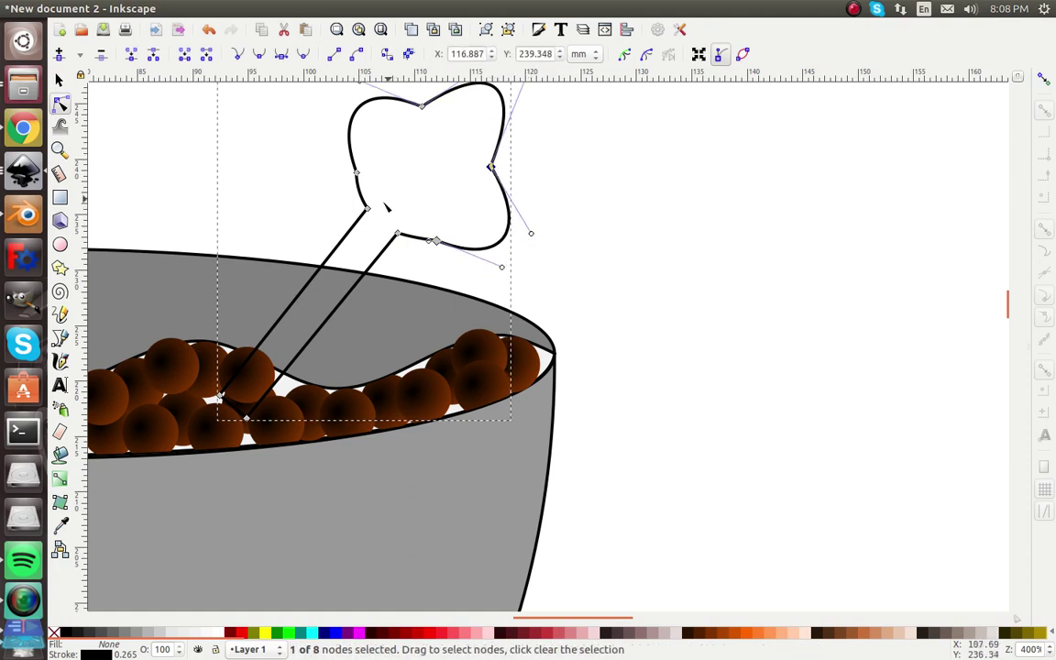
# - Fill the lobed spoon shape with 10% Gray
pyautogui.click(58, 80)
pyautogui.click(191, 158)
pyautogui.scroll(-4, 191, 157)
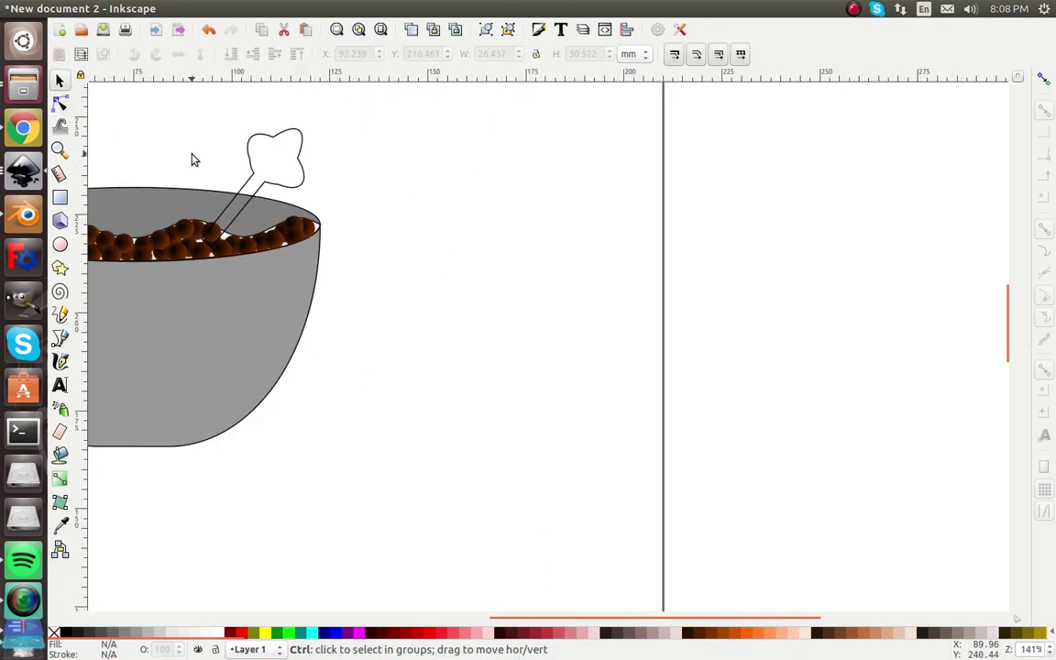
pyautogui.hscroll(-3, 344, 172)
pyautogui.click(325, 197)
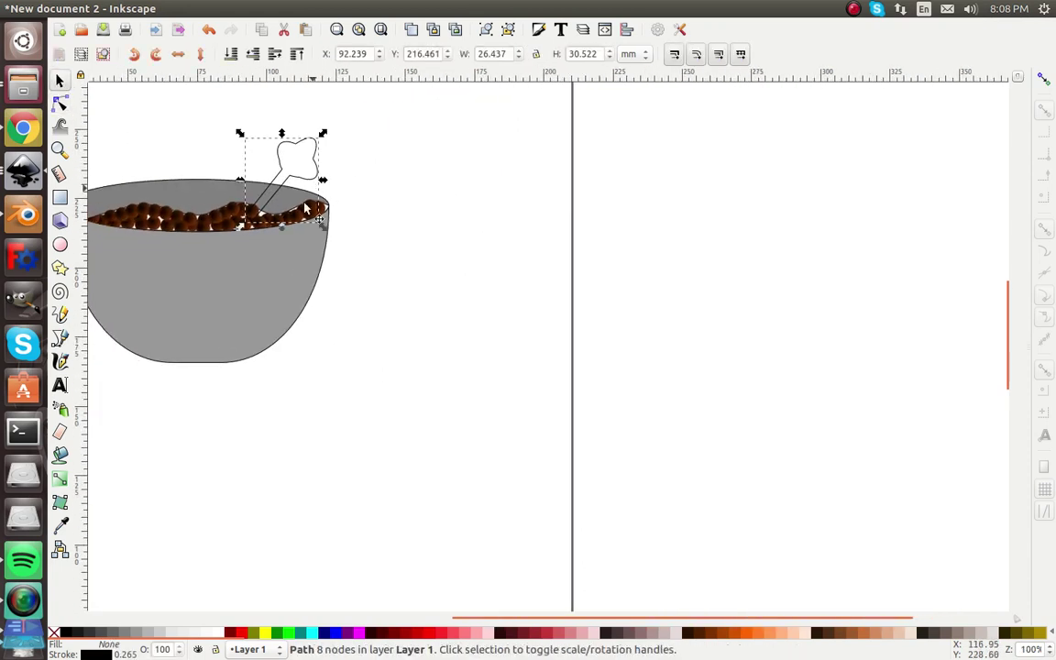
pyautogui.click(158, 633)
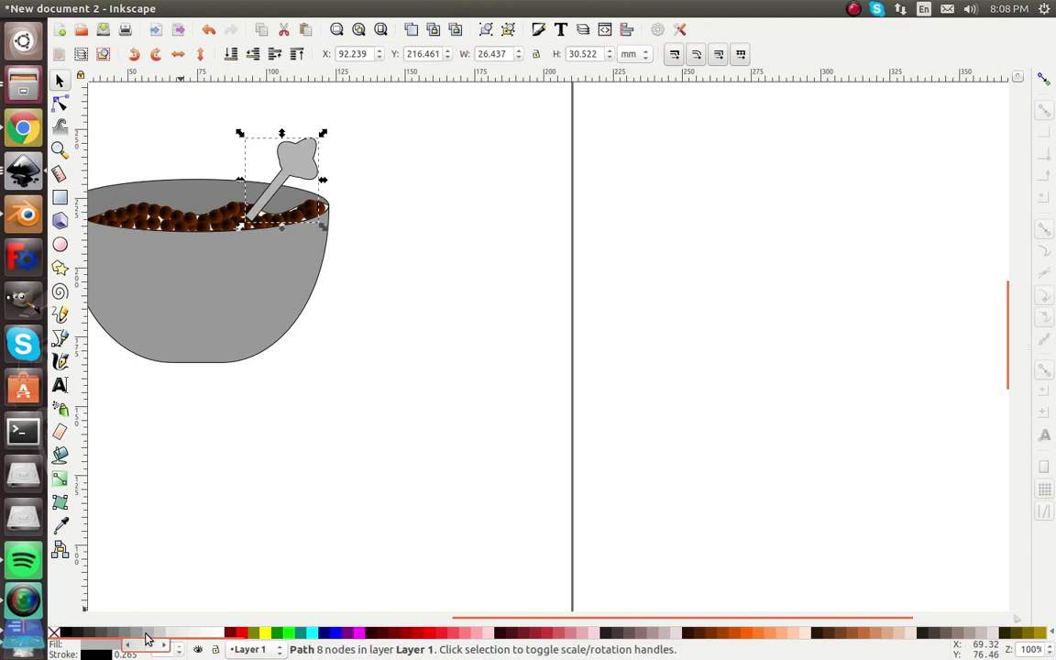
pyautogui.click(167, 633)
pyautogui.click(174, 633)
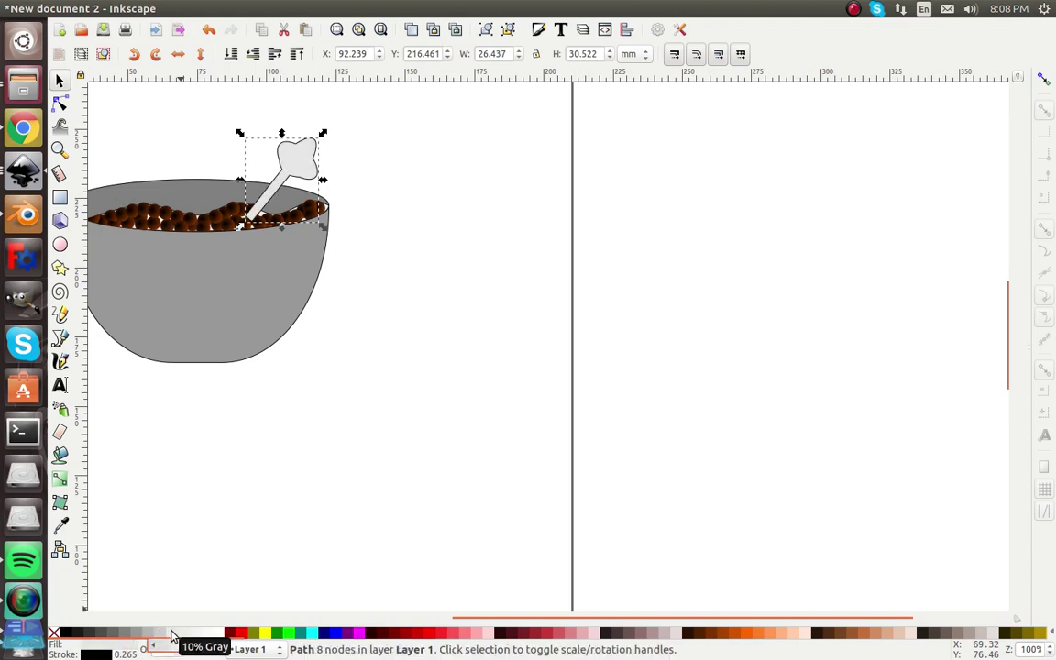
# - Place the spoon in the stacking order behind the brown balls but in front of the bowl's dark interior, and deselect it
pyautogui.click(250, 57)
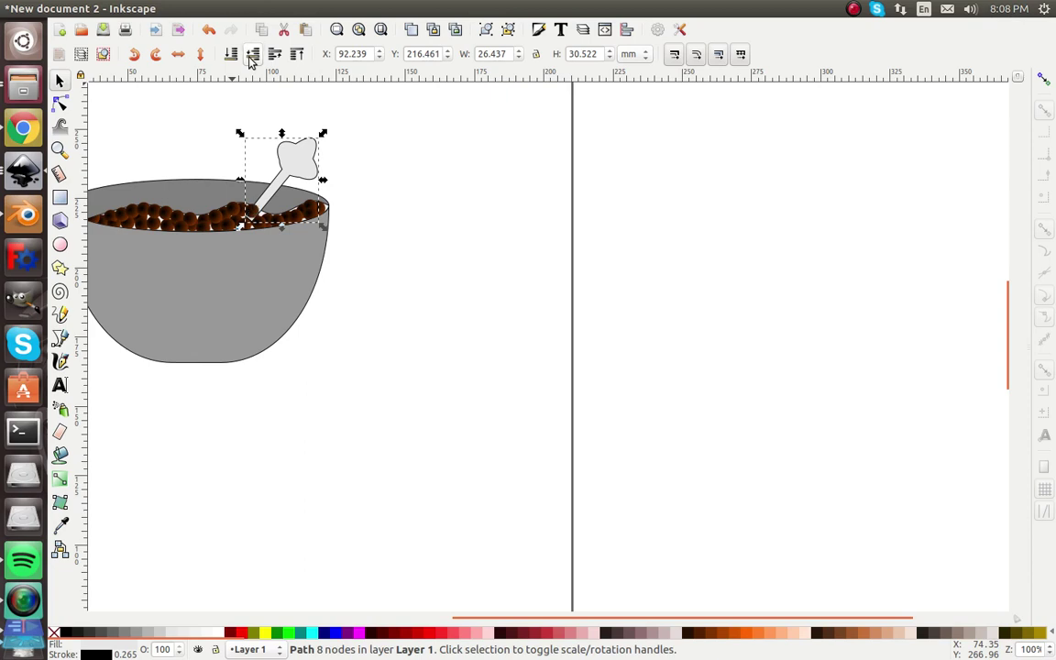
pyautogui.click(251, 57)
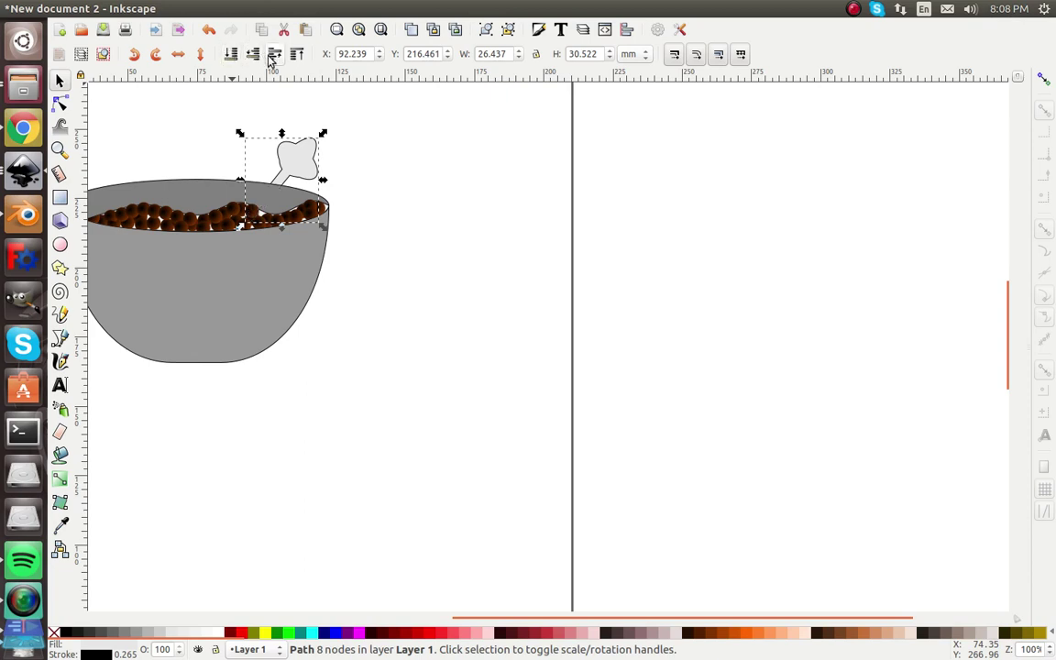
pyautogui.click(272, 57)
pyautogui.click(427, 224)
pyautogui.moveTo(427, 224); pyautogui.dragTo(595, 277)
pyautogui.scroll(1, 284, 250)
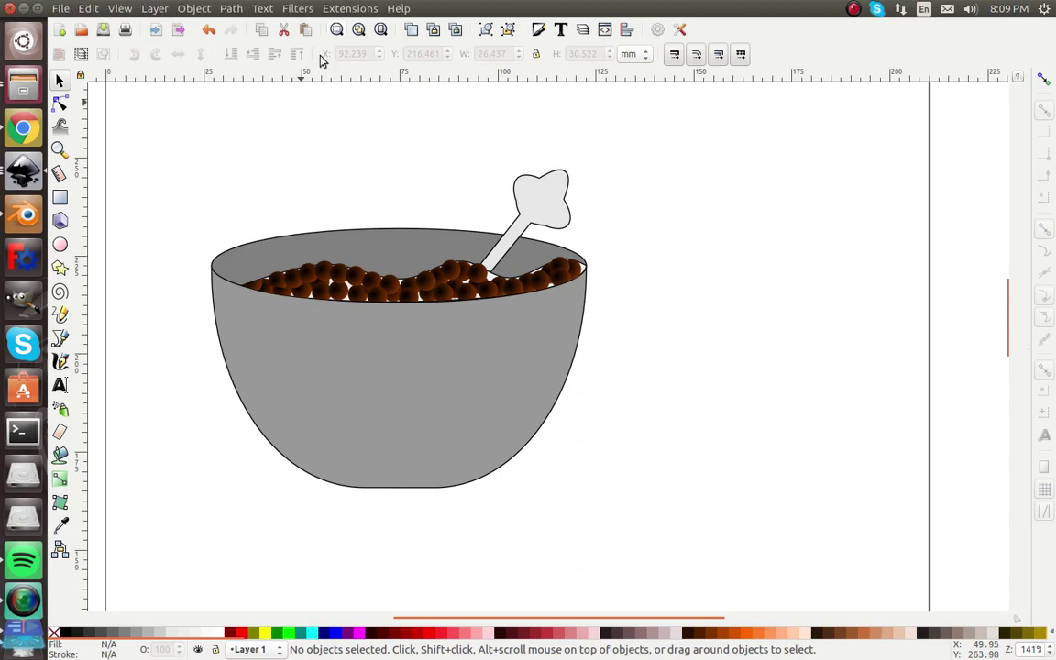
pyautogui.click(24, 510)
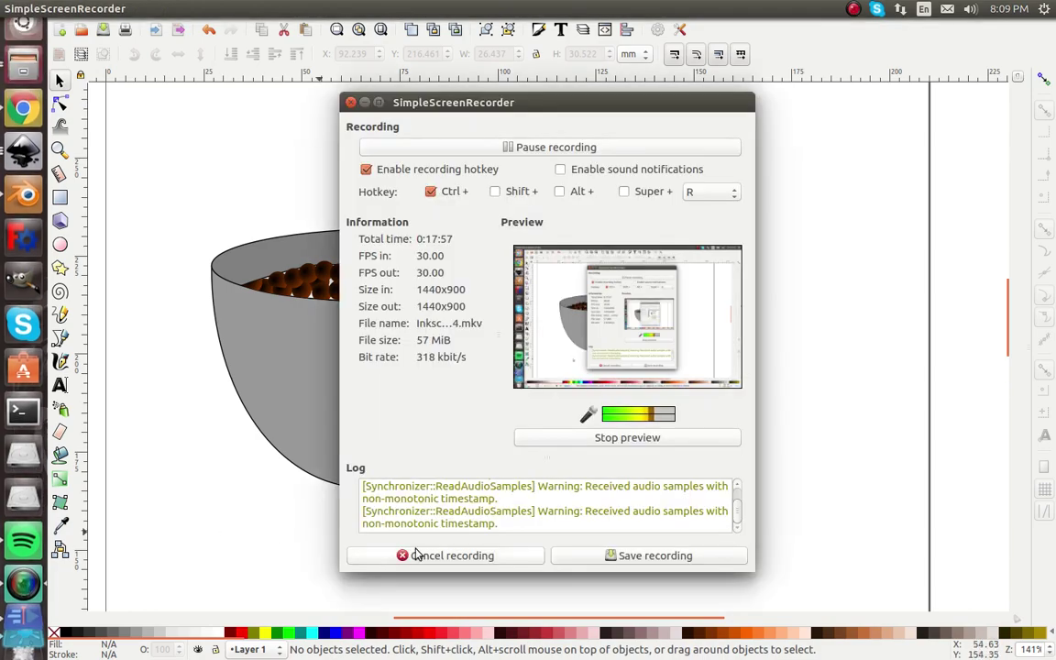